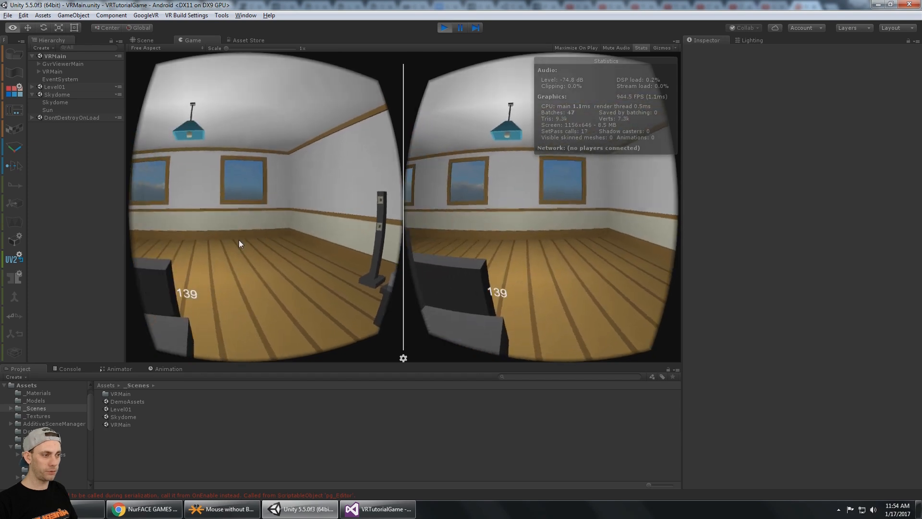
- Look around the running VR room, including its walls, windows and the TV start menu
key("alt")
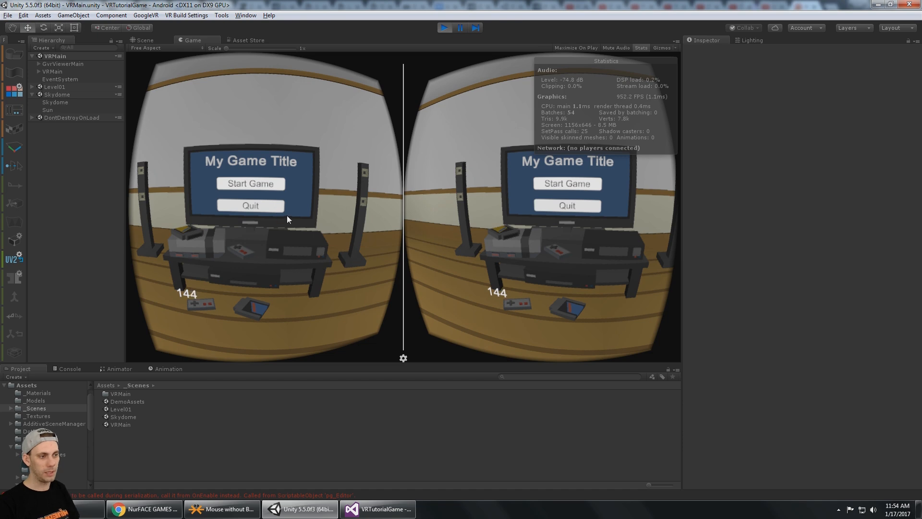
key("alt")
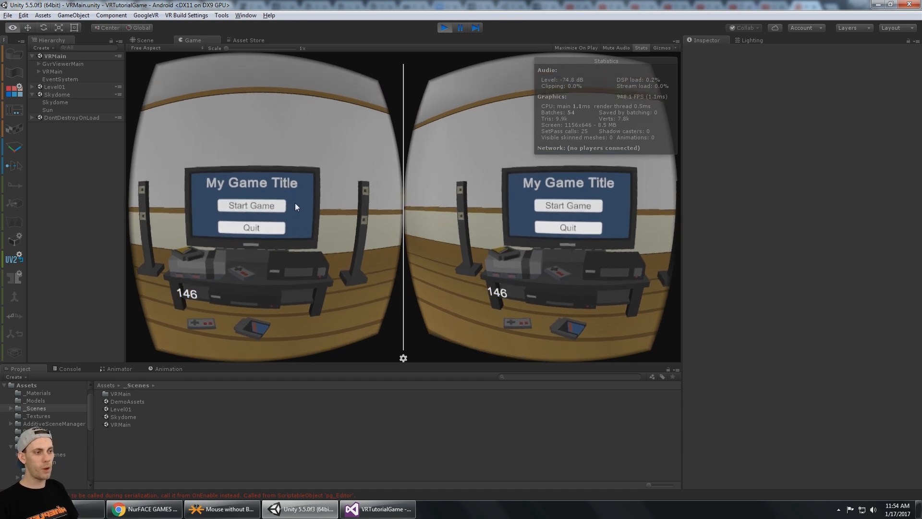
key("alt")
key("alt")
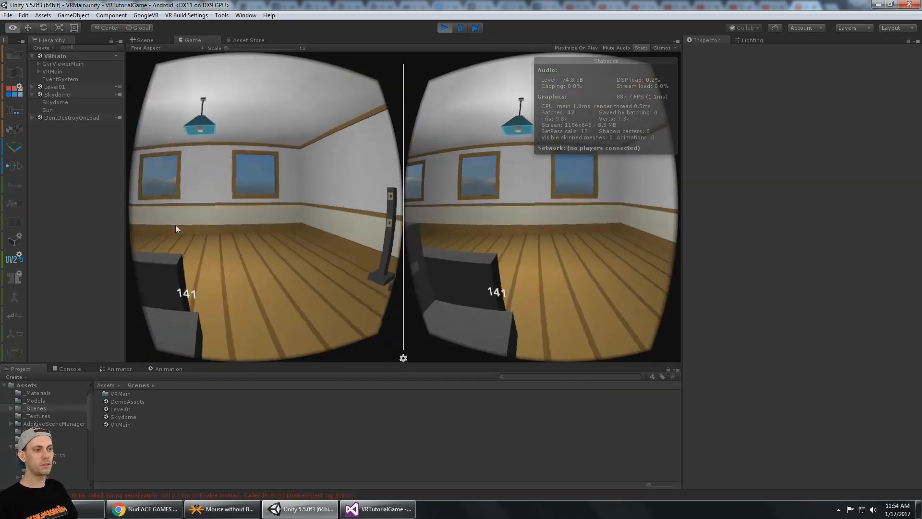
key("alt")
key("alt")
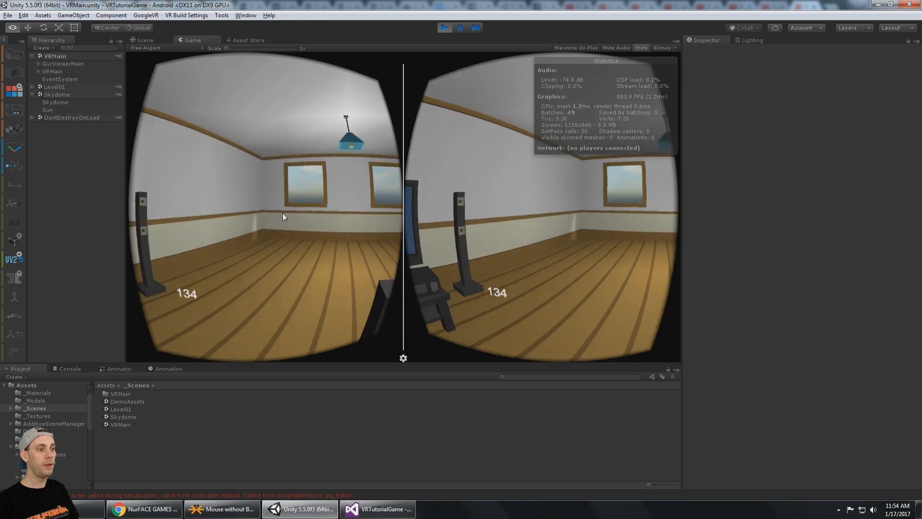
key("alt")
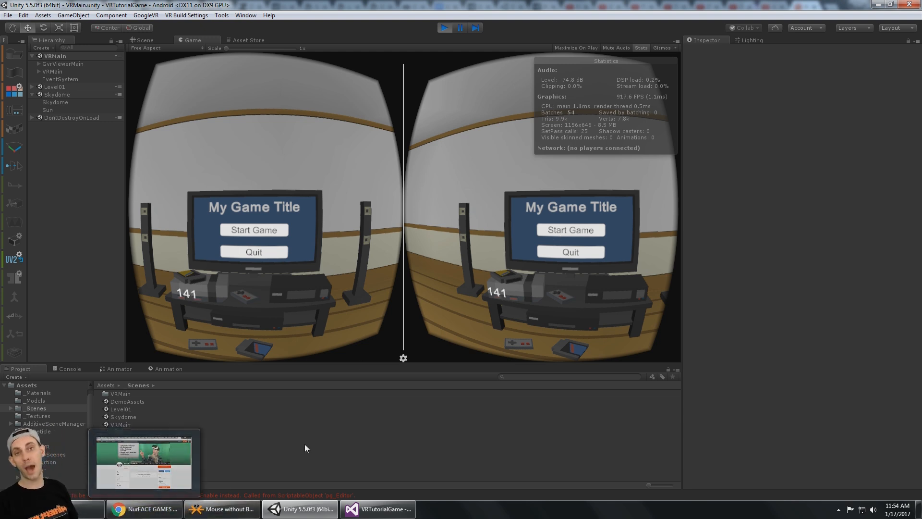
- Switch to Chrome to view the NurFACE GAMES Patreon page and its rewards, and return to Unity
left_click(144, 508)
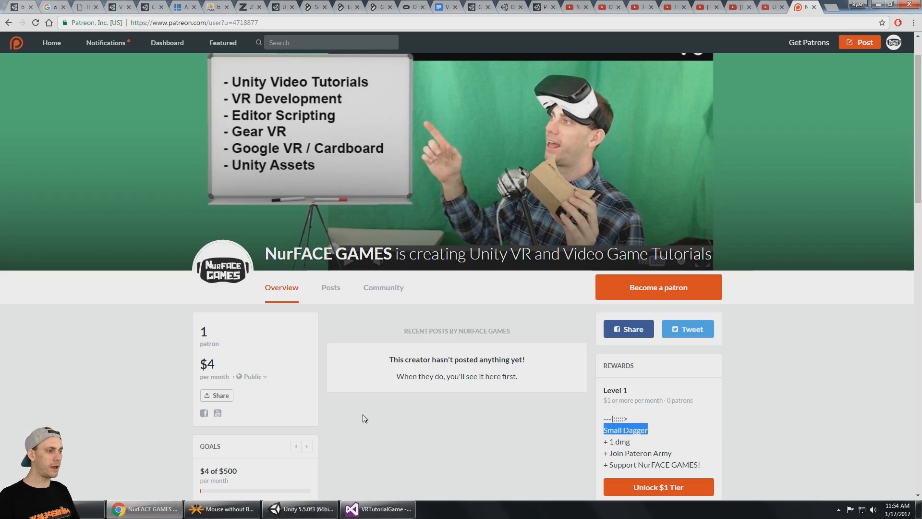
scroll(385, 384, "down", 1)
left_click(410, 384)
scroll(393, 391, "up", 2)
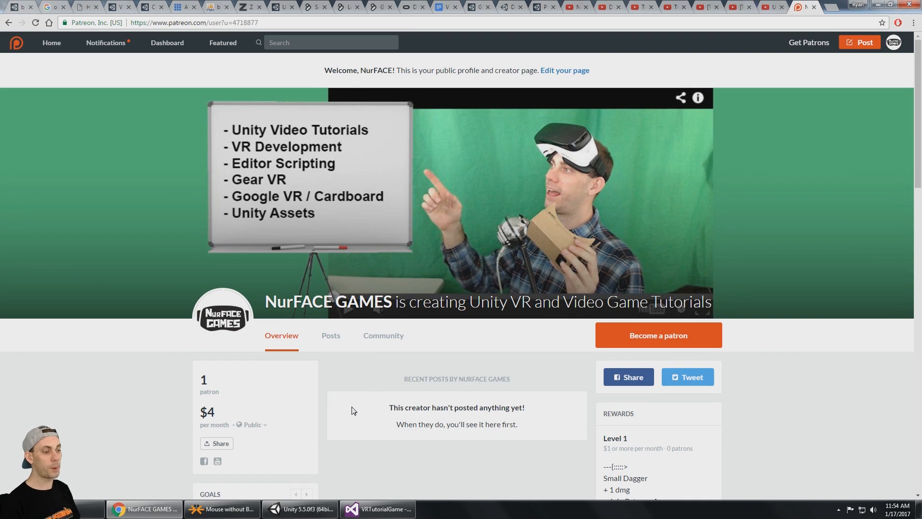
left_click(304, 511)
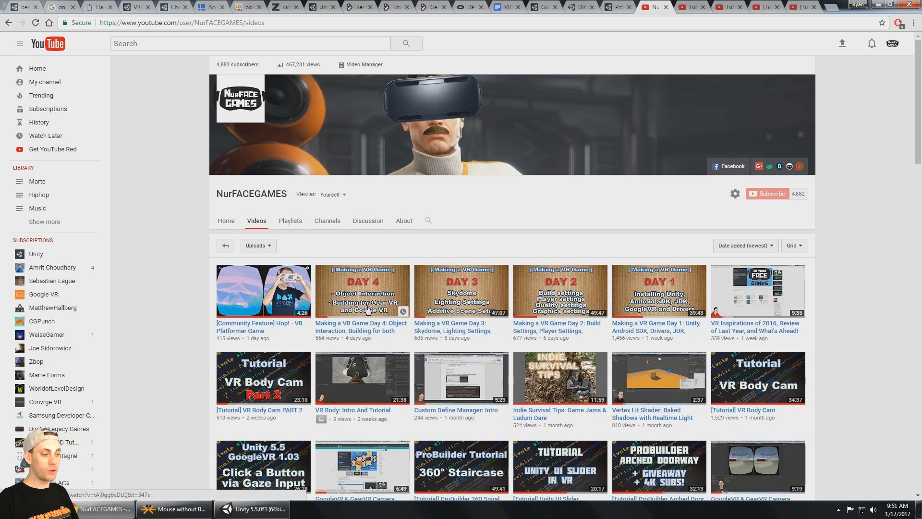
- Switch to Unity and look over the interactive cubes on the plane in the VRMain scene
key("alt+Tab")
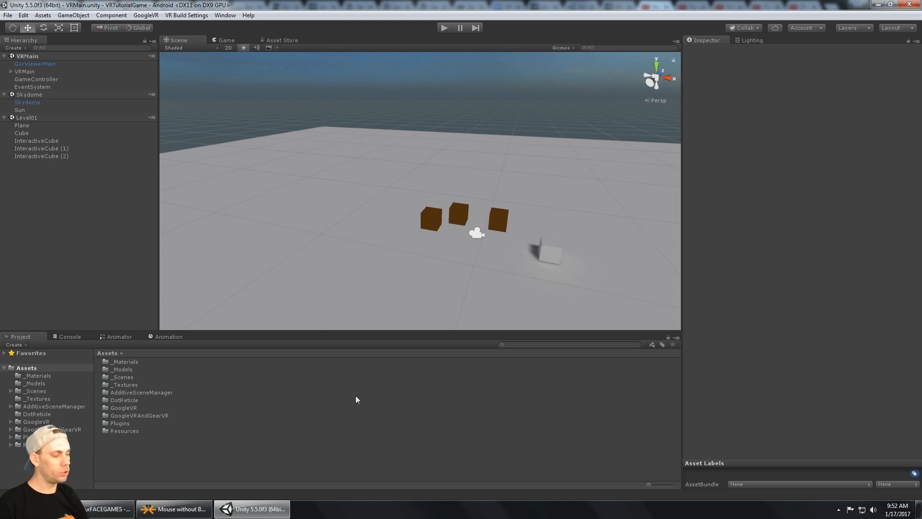
left_click_drag(490, 184, 476, 154, "alt")
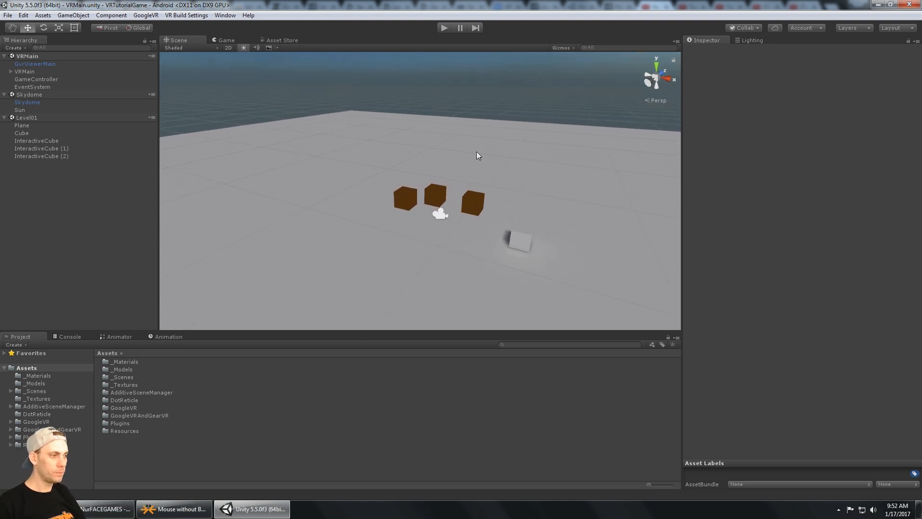
- Switch to Chrome and preview the 3D Radial Button tutorial at its start and full screen near its end
left_click(112, 512)
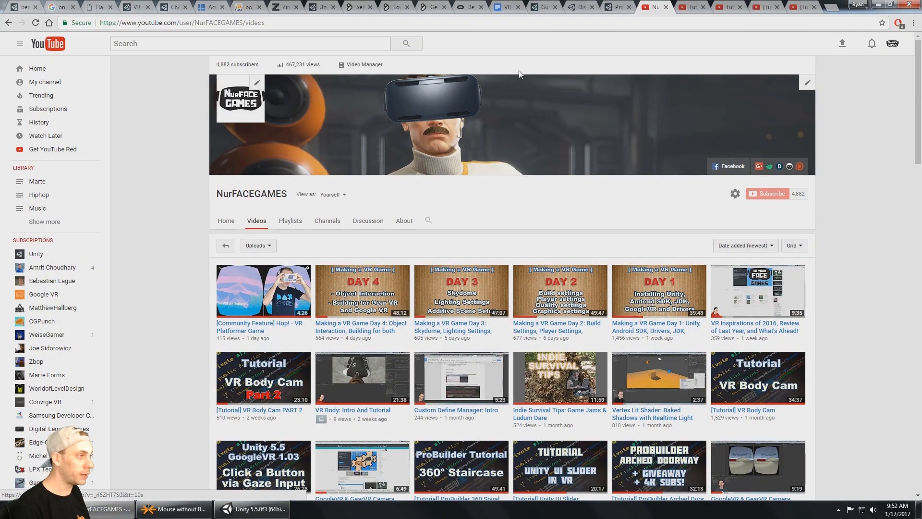
left_click(690, 6)
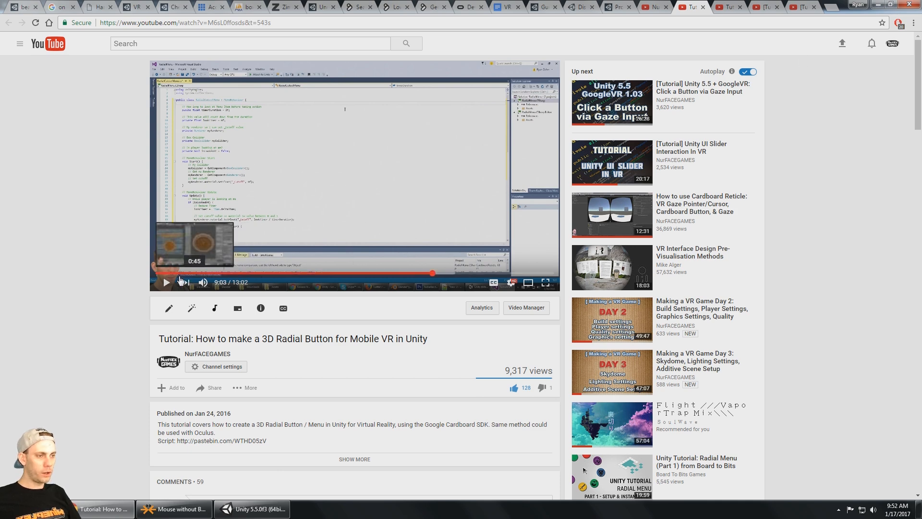
left_click(159, 274)
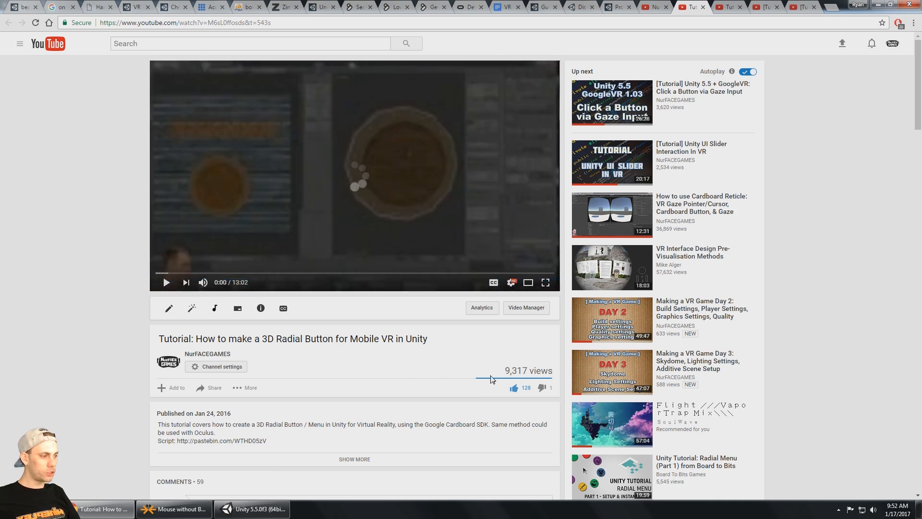
left_click(200, 220)
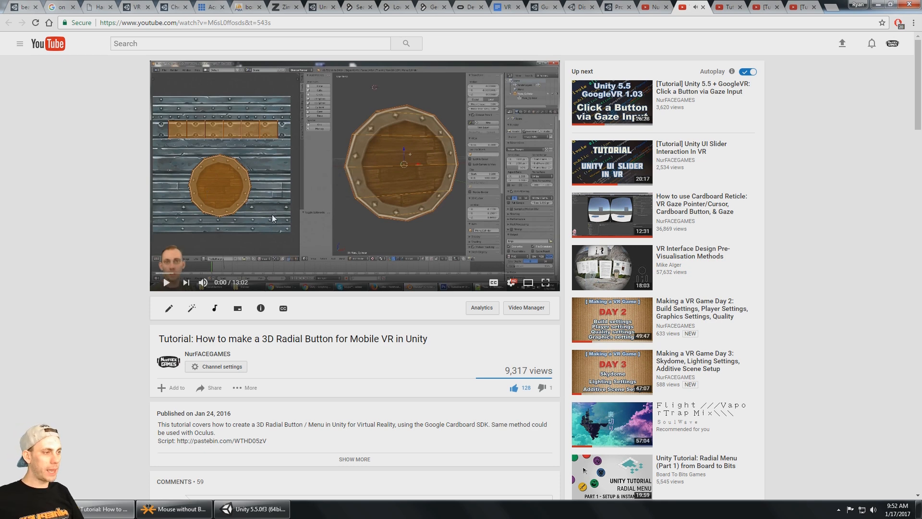
left_click_drag(286, 273, 539, 275)
left_click(545, 282)
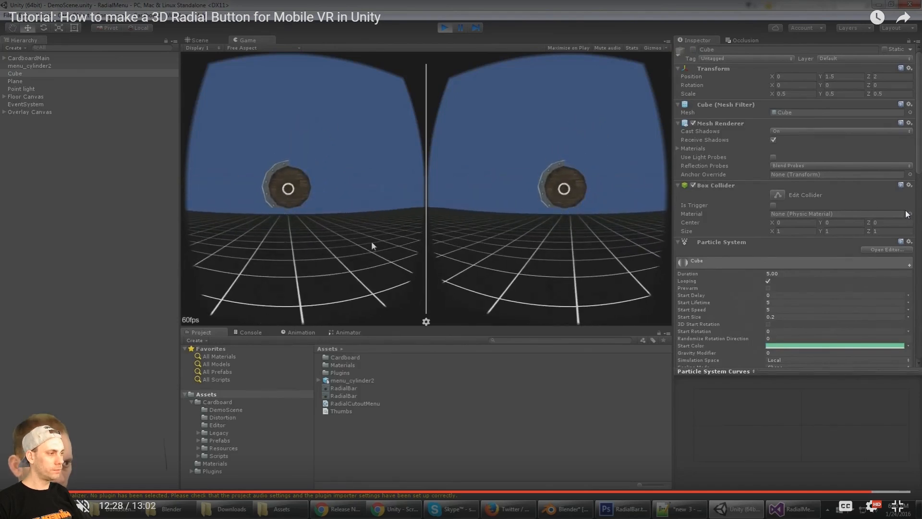
left_click(897, 506)
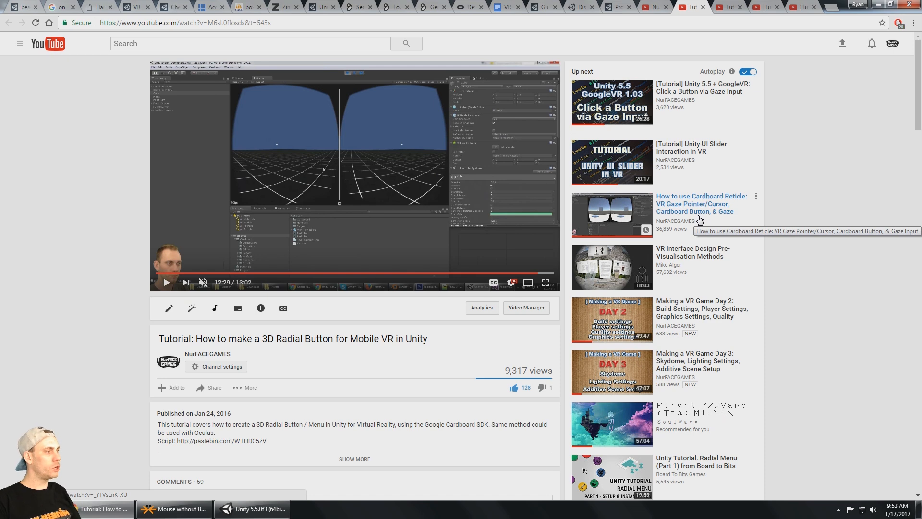
- Preview the end portion of the tutorial on monetizing mobile VR with Immersv ads, leaving full screen when done
left_click(728, 9)
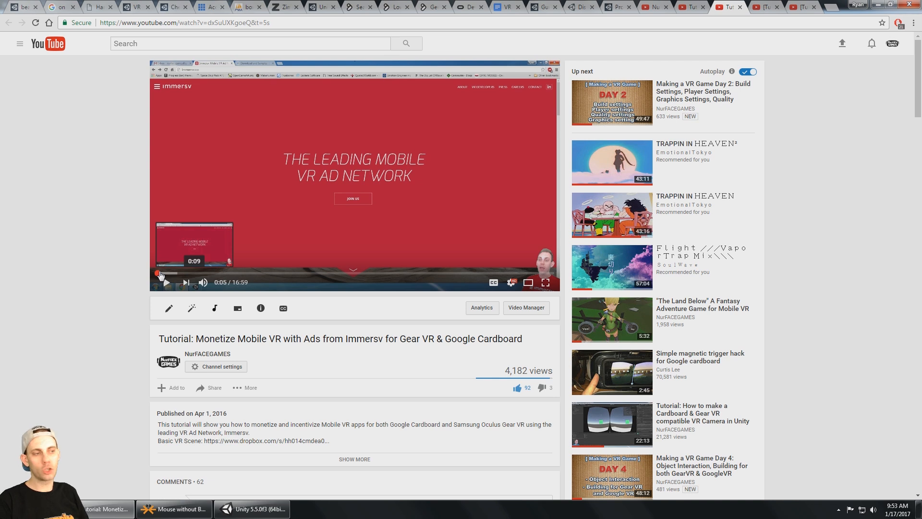
left_click_drag(161, 278, 483, 264)
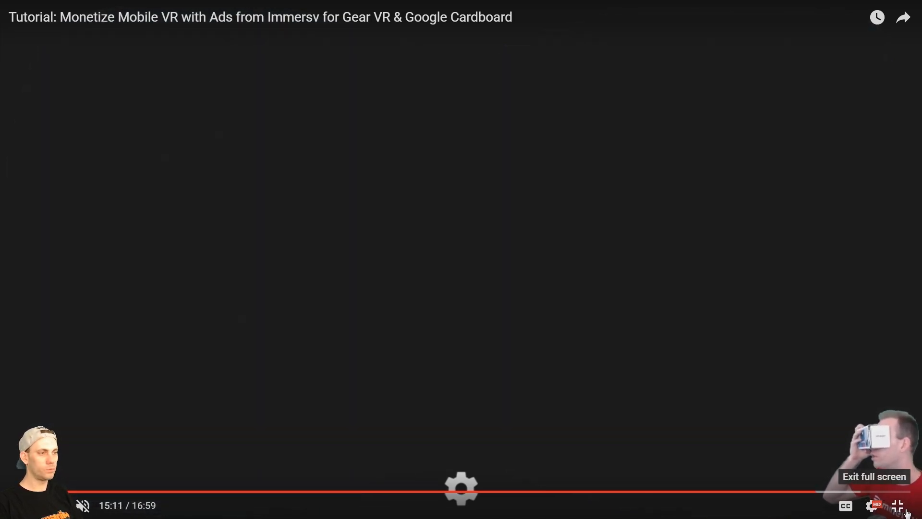
left_click(897, 506)
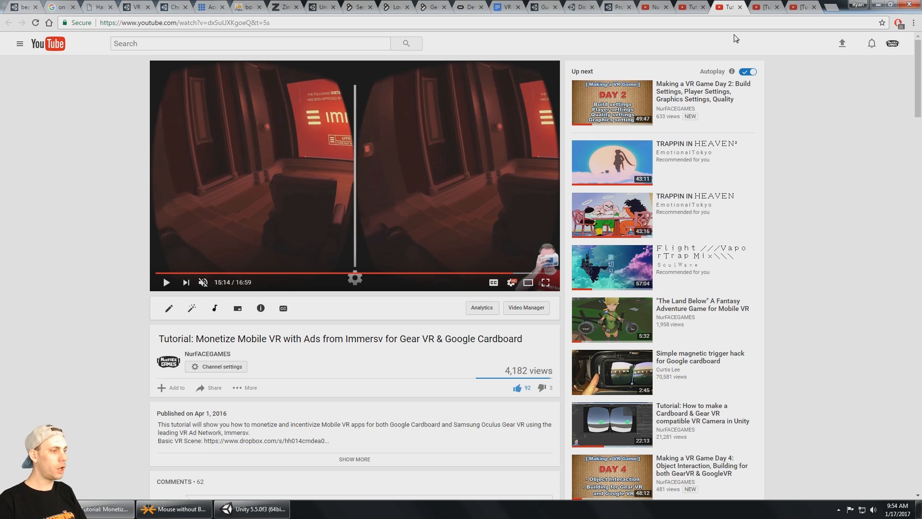
- Revisit the opening of the 3D Radial Button tutorial and return to the Immersv ads tutorial
left_click(691, 8)
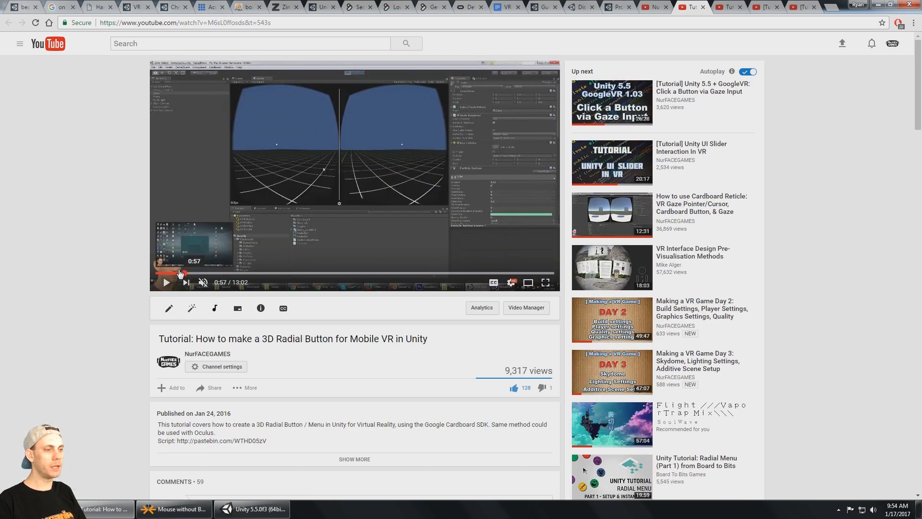
left_click(164, 272)
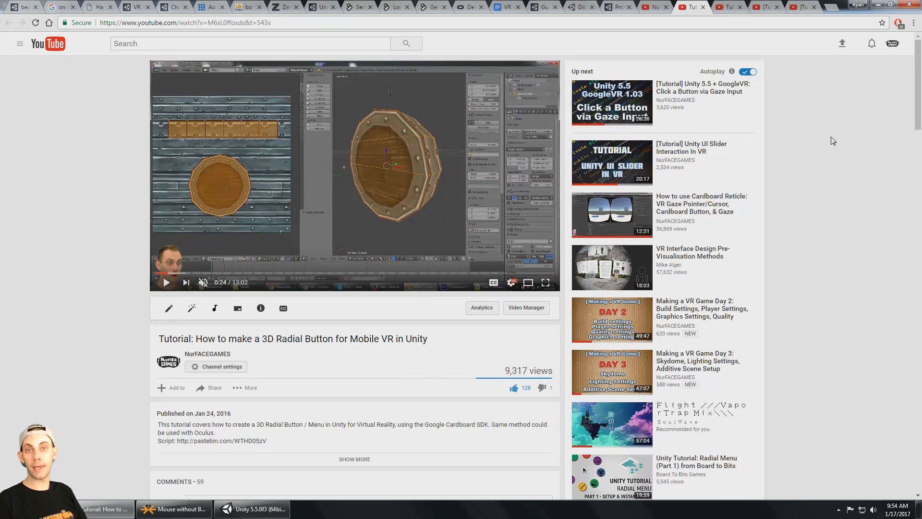
left_click(729, 9)
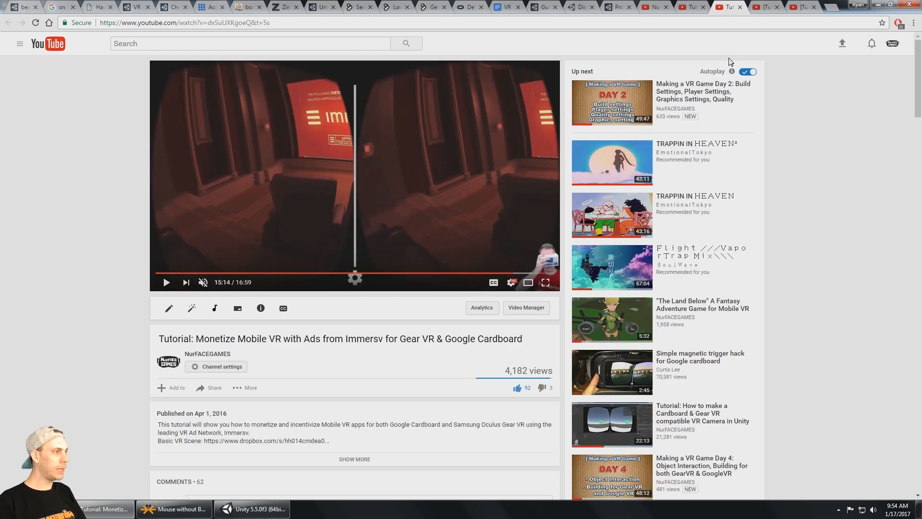
- Preview the Unity UI Slider Interaction In VR tutorial full screen near its end, and exit full screen
left_click(766, 9)
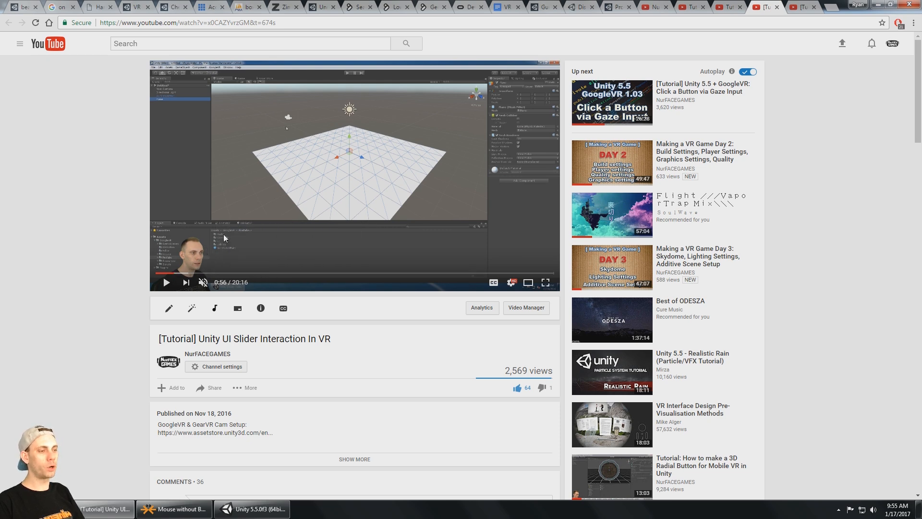
left_click(236, 199)
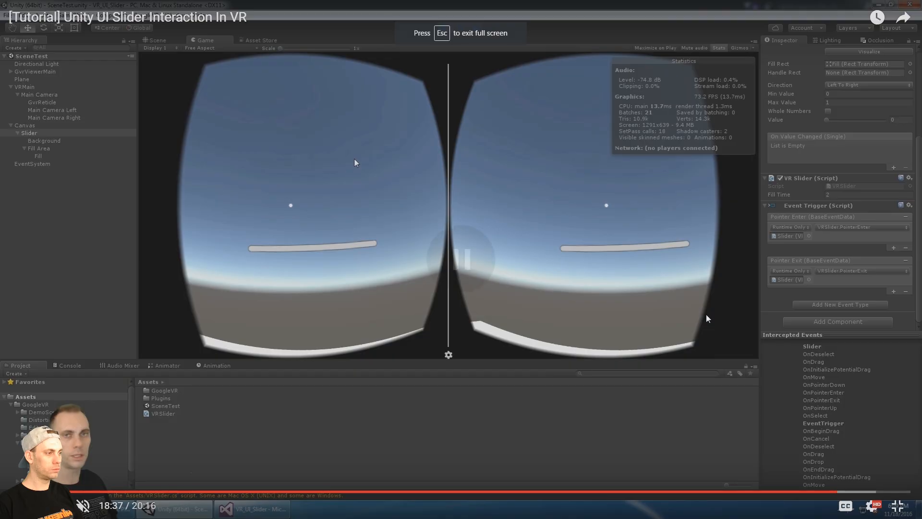
left_click(706, 318)
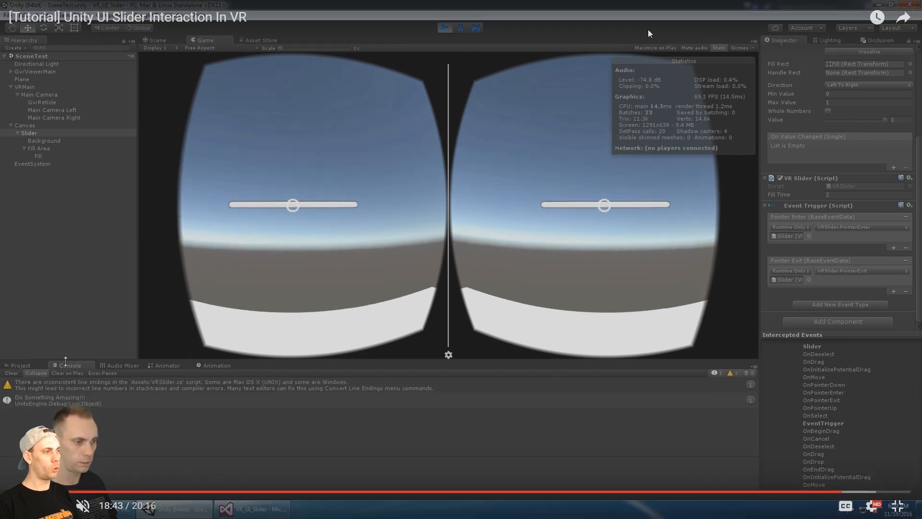
left_click(897, 505)
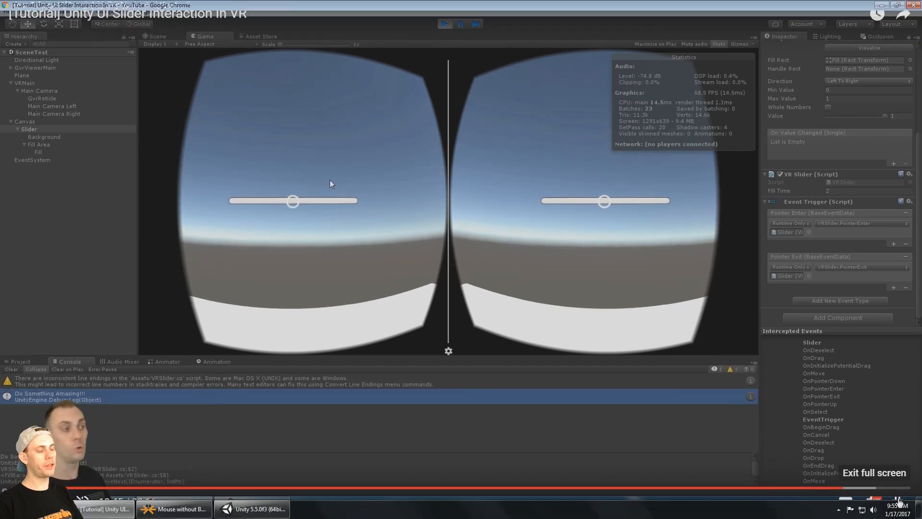
left_click(391, 146)
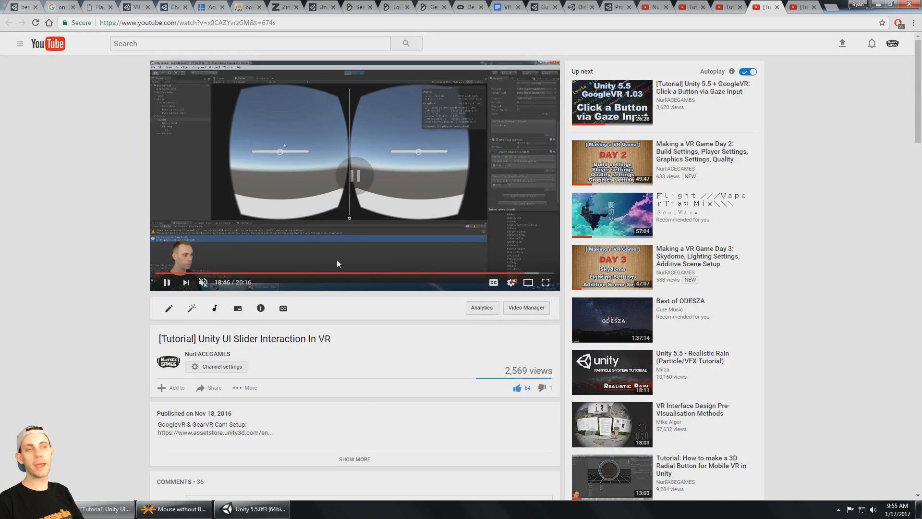
- Preview the closing demo of the Unity 5.5 + GoogleVR Click a Button via Gaze Input tutorial
left_click(795, 7)
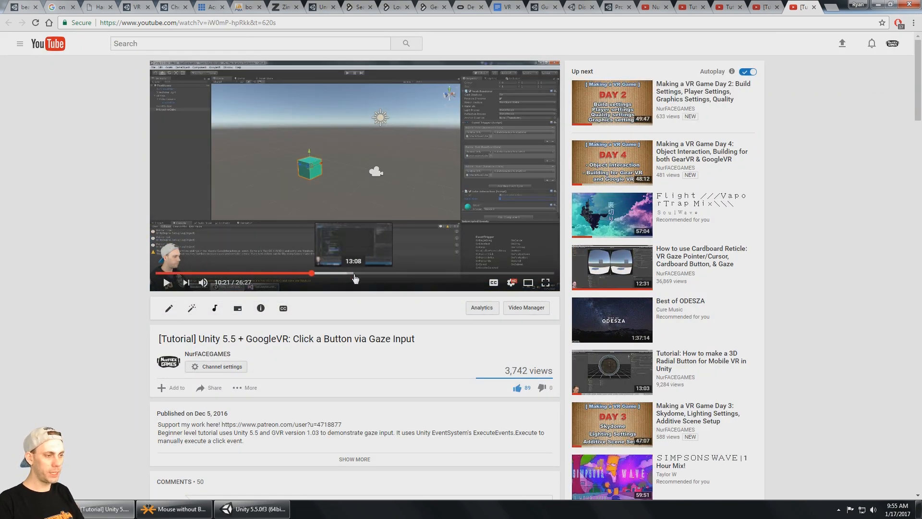
left_click_drag(471, 273, 529, 274)
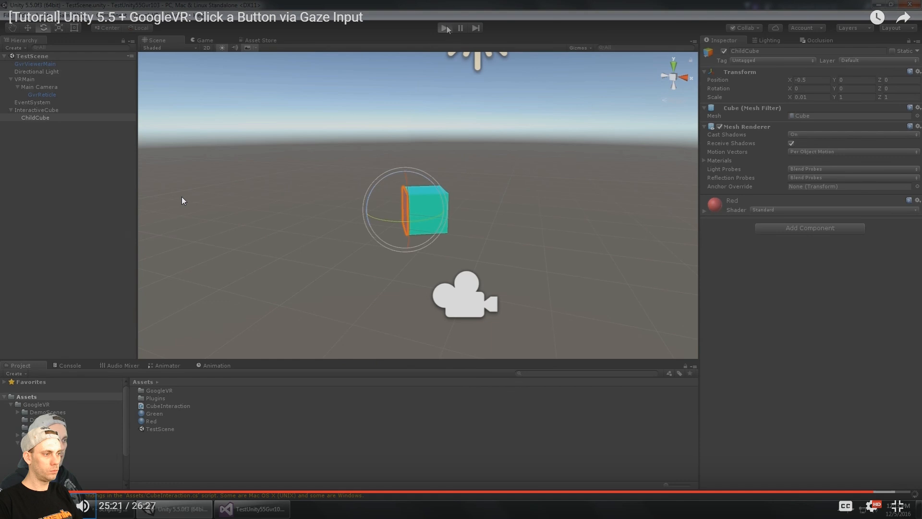
left_click(182, 197)
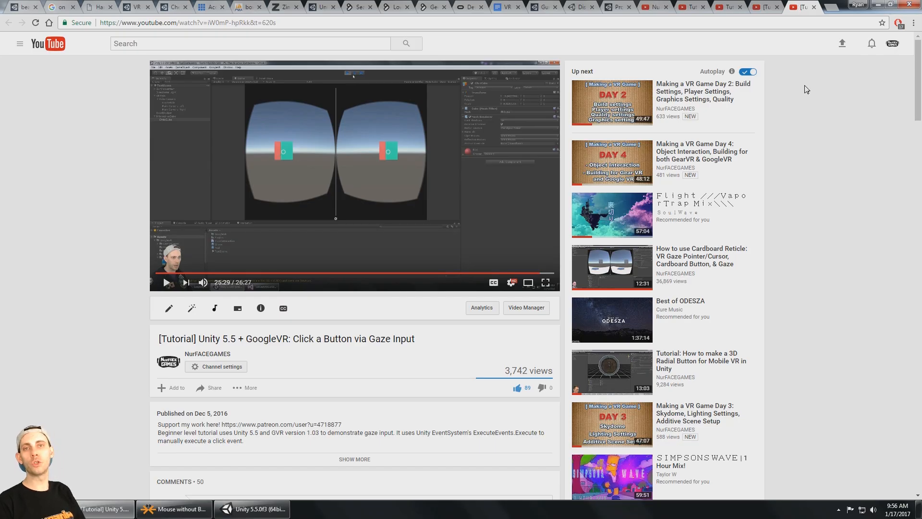
- Switch to Unity and start importing the Simple House Interiors - Cartoon assets package from the Asset Store
left_click(878, 5)
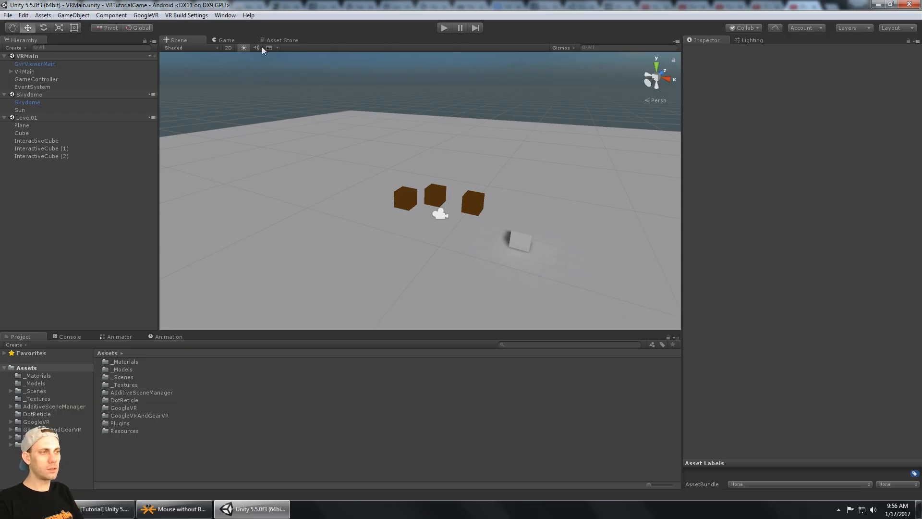
left_click(283, 40)
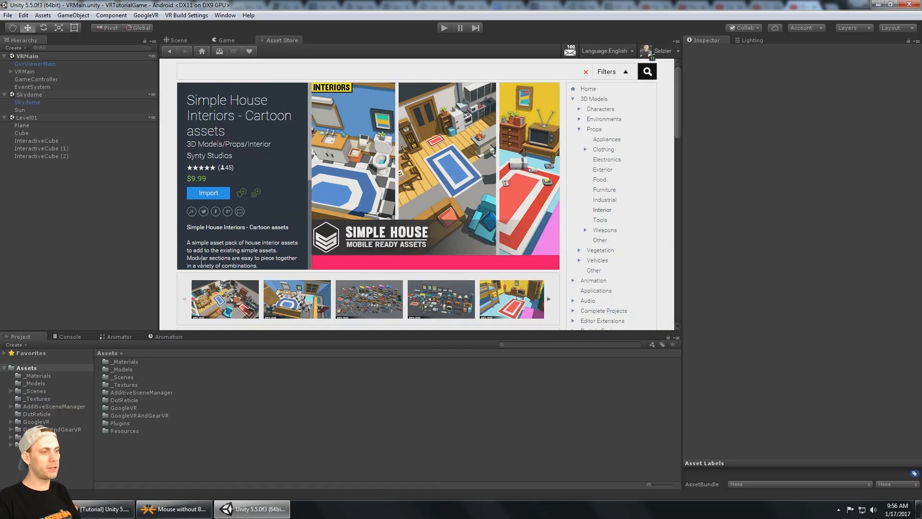
left_click(209, 193)
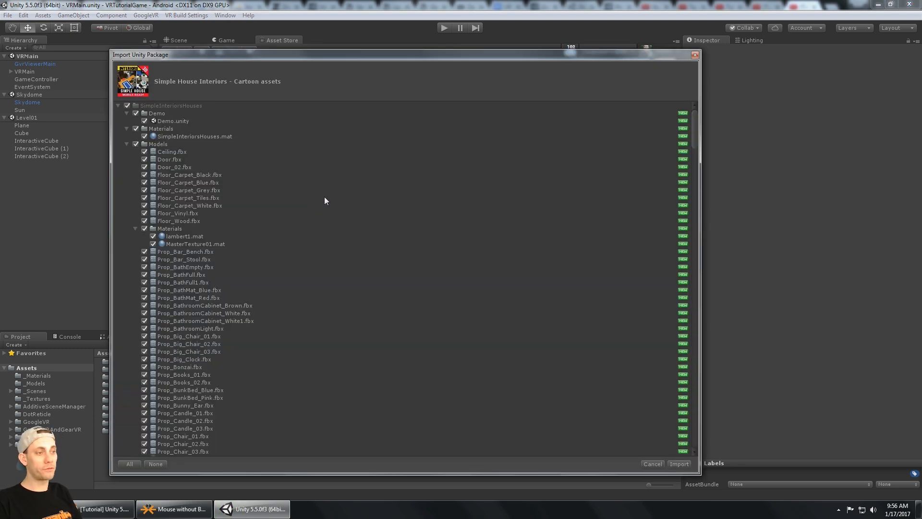
- Collapse the Models, Materials, Demo, Prefabs and Textures folders in the package's import list
left_click(126, 144)
left_click(126, 128)
left_click(126, 114)
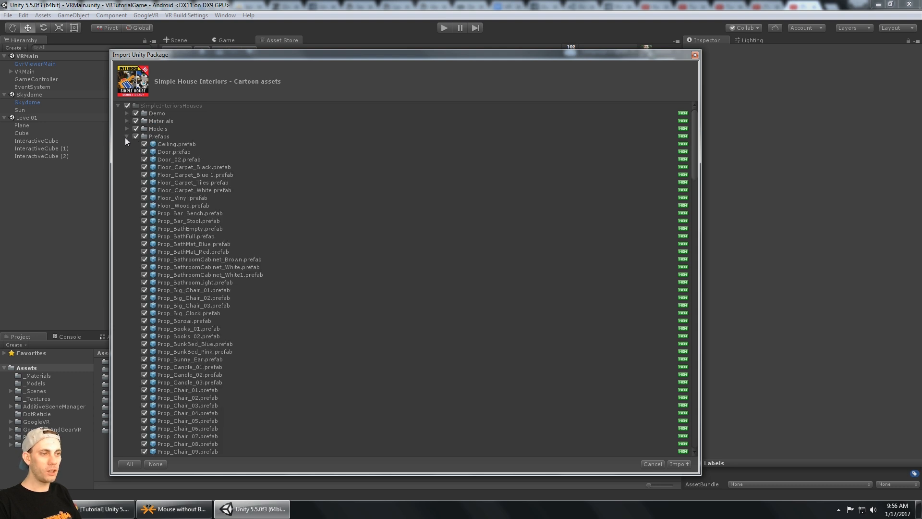
left_click(127, 137)
left_click(125, 144)
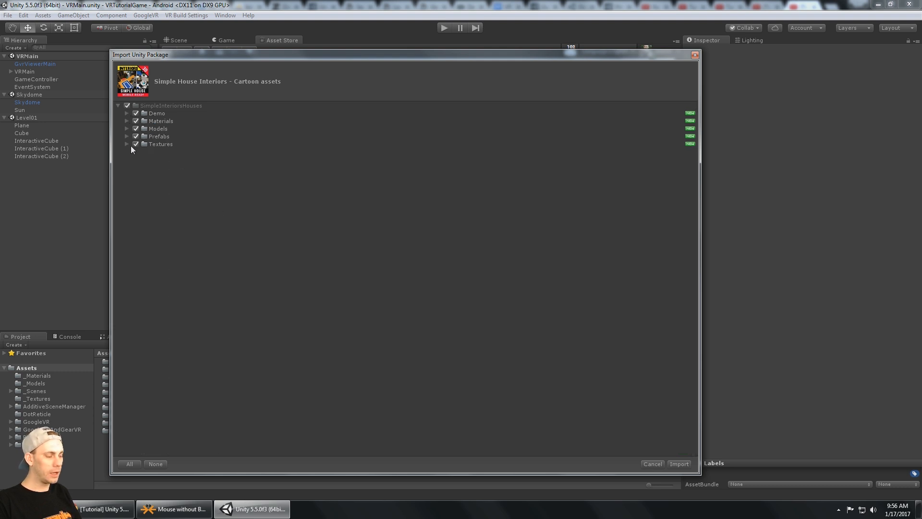
- Import all folders of the Simple House Interiors package and add its Demo scene to the scenes open in the Hierarchy
left_click(679, 463)
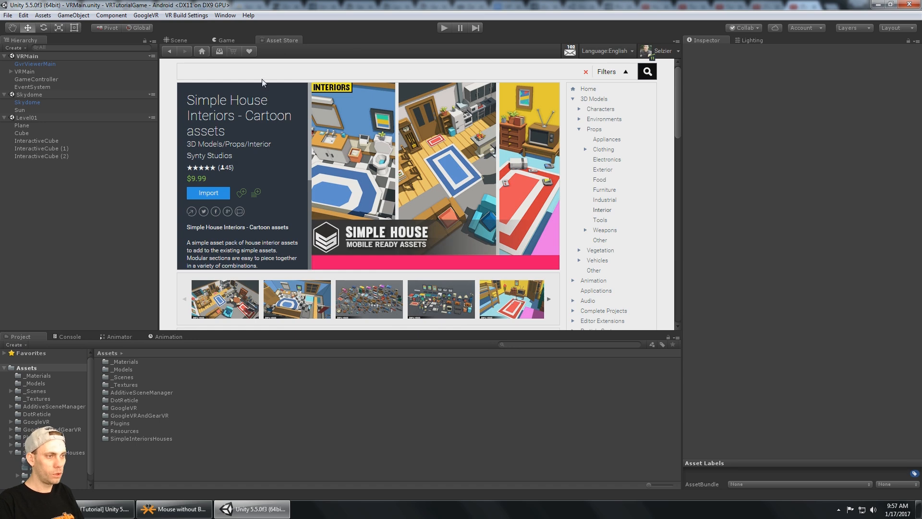
left_click(176, 41)
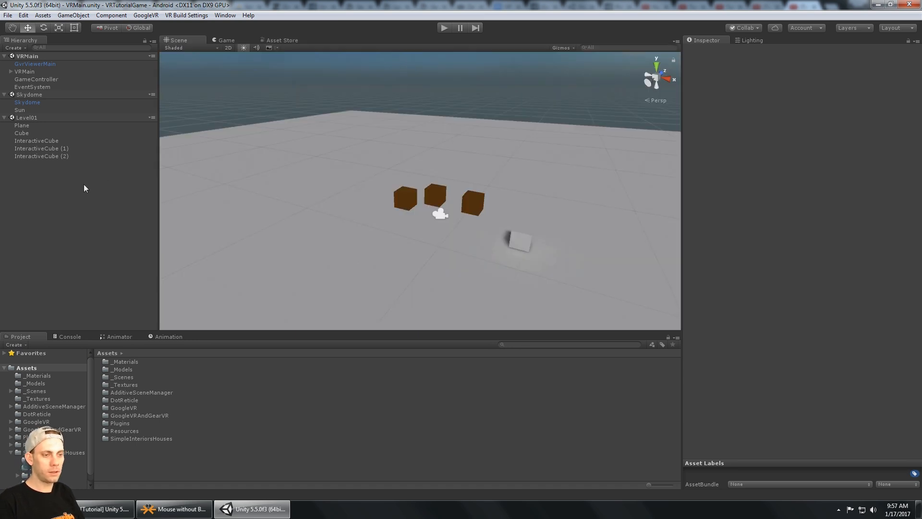
left_click(11, 453)
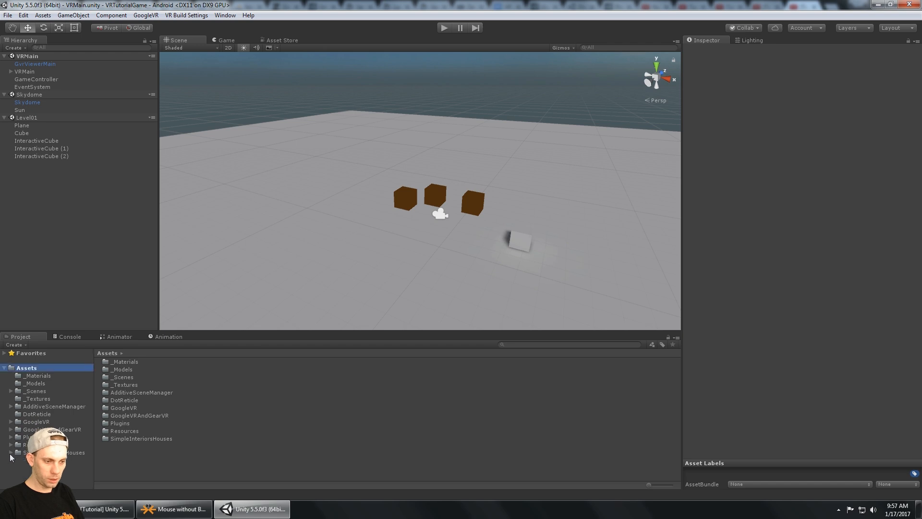
left_click(34, 453)
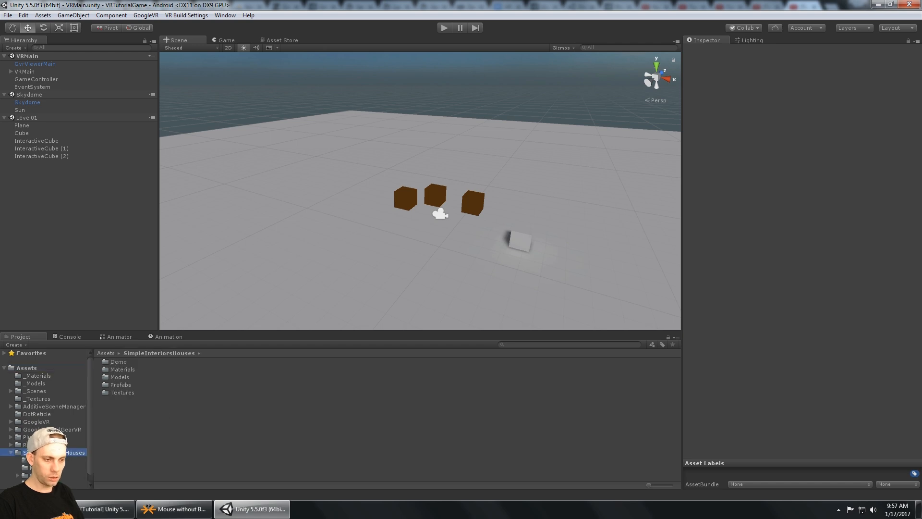
scroll(45, 402, "down", 1)
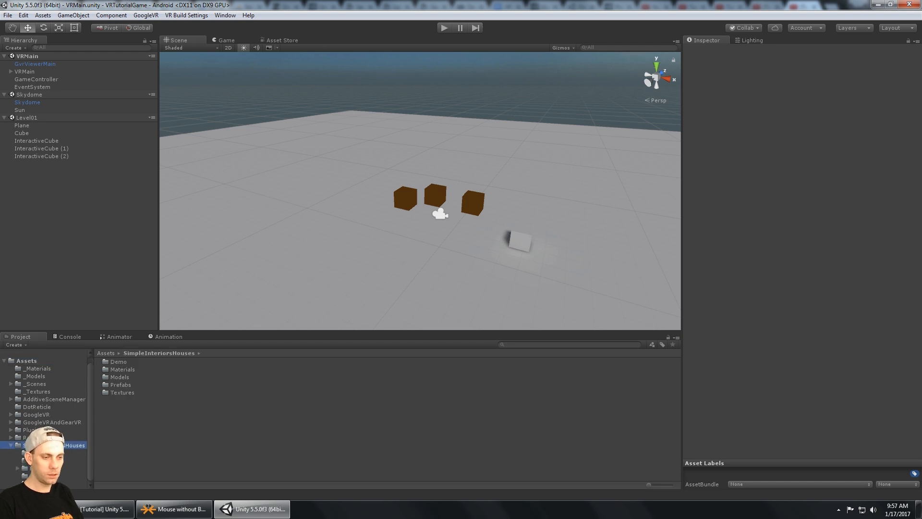
left_click(34, 452)
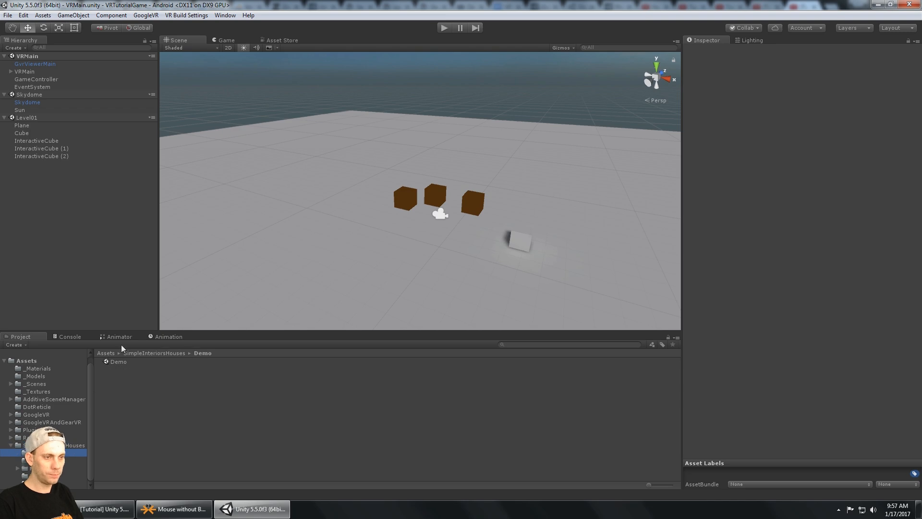
left_click_drag(111, 361, 27, 223)
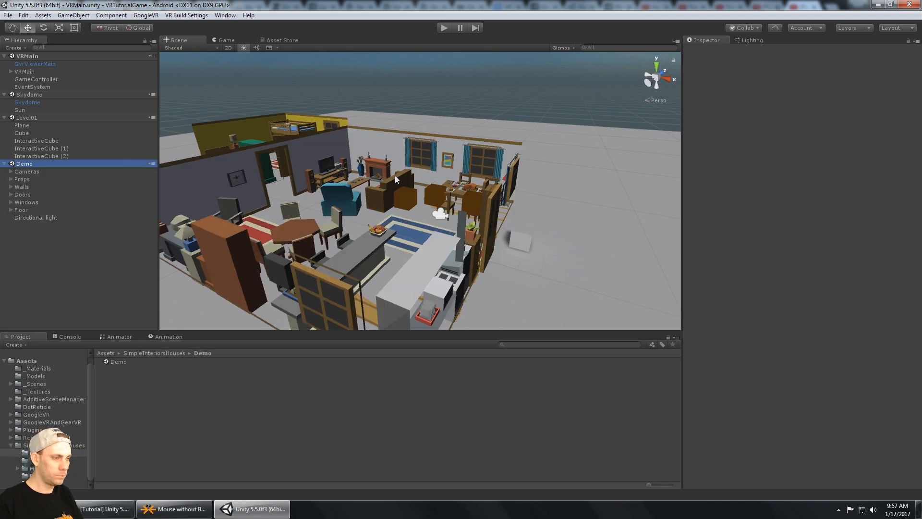
- Examine the Demo scene's house interior, including a close view of the television and its stand in the living room
scroll(394, 174, "down", 3)
left_click_drag(385, 142, 516, 137, "alt")
middle_click_drag(516, 137, 446, 140)
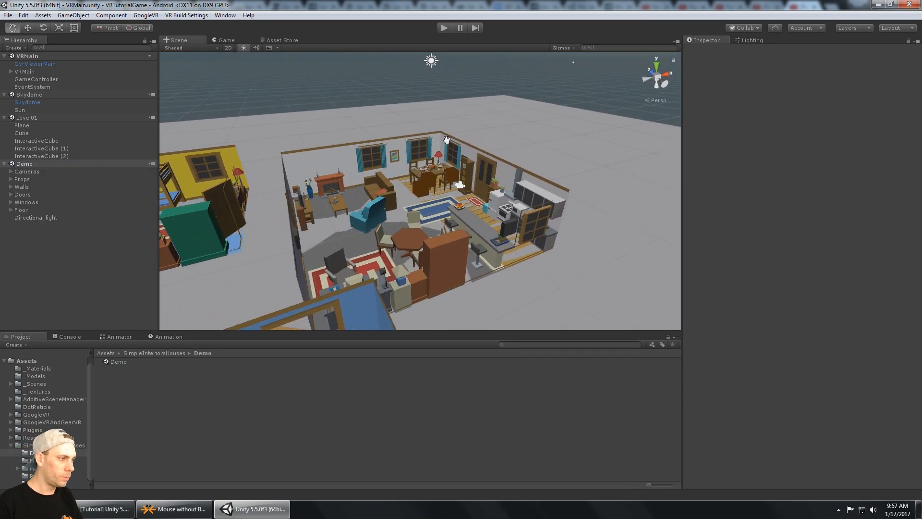
left_click_drag(447, 140, 495, 227, "alt")
scroll(496, 227, "up", 5)
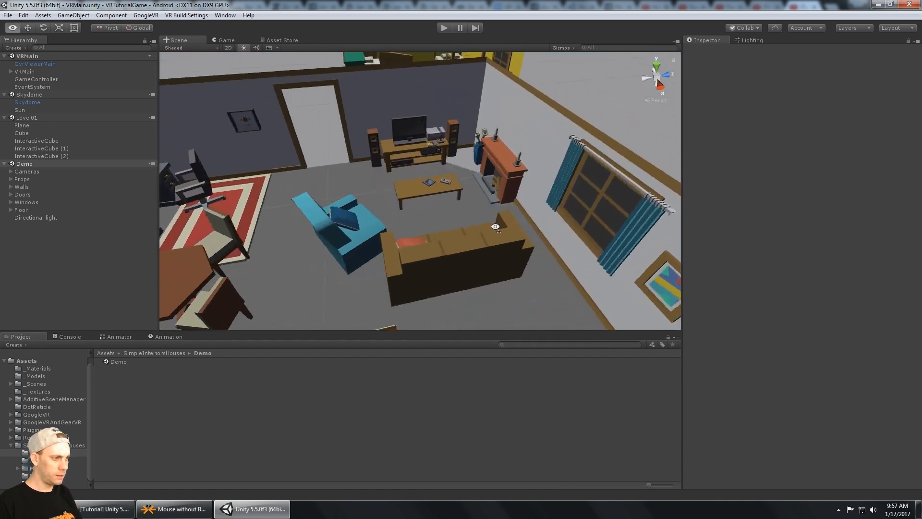
key("w")
right_click_drag(495, 226, 457, 122)
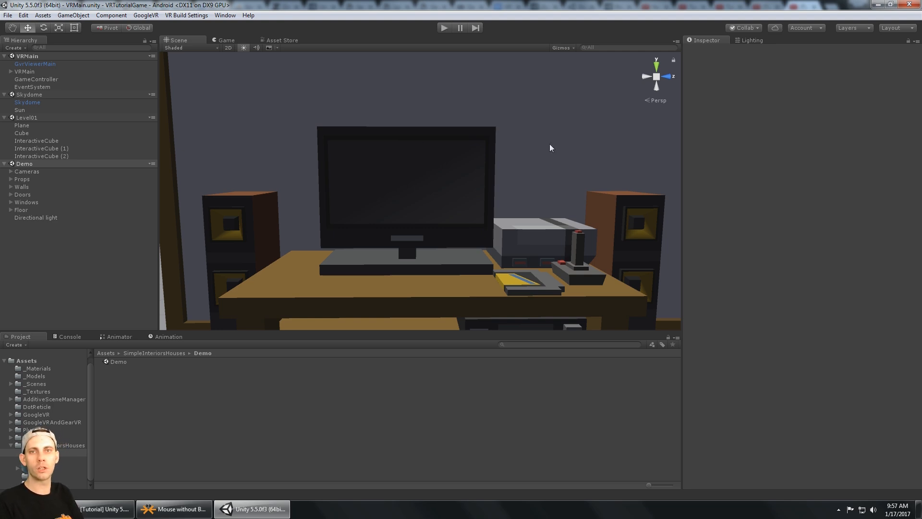
right_click_drag(513, 103, 524, 101)
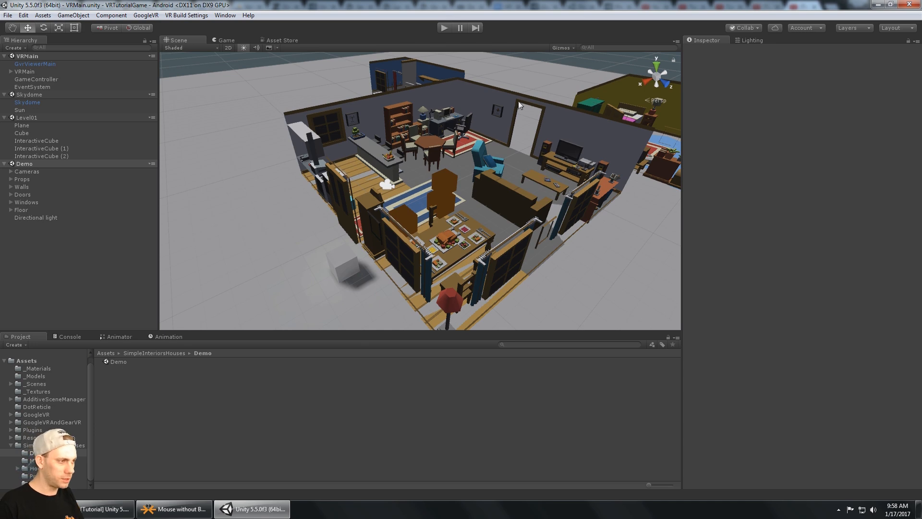
left_click_drag(425, 166, 476, 210, "alt")
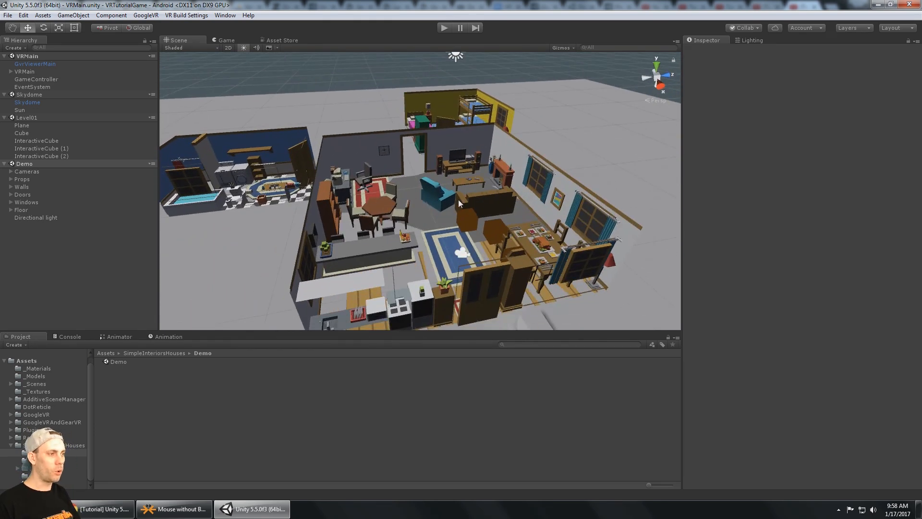
middle_click_drag(468, 184, 497, 165)
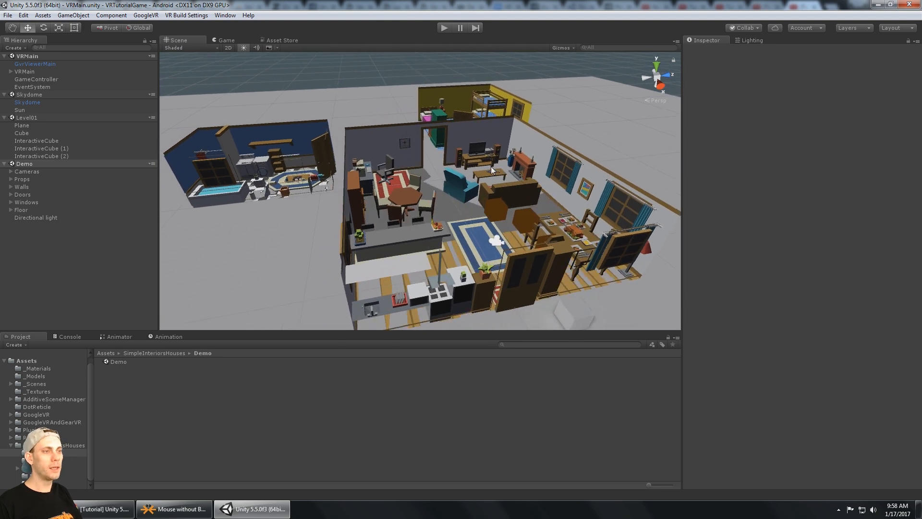
- Switch to Chrome and review the ProCore publisher page and its tools on the Unity Asset Store
left_click(120, 509)
left_click(620, 7)
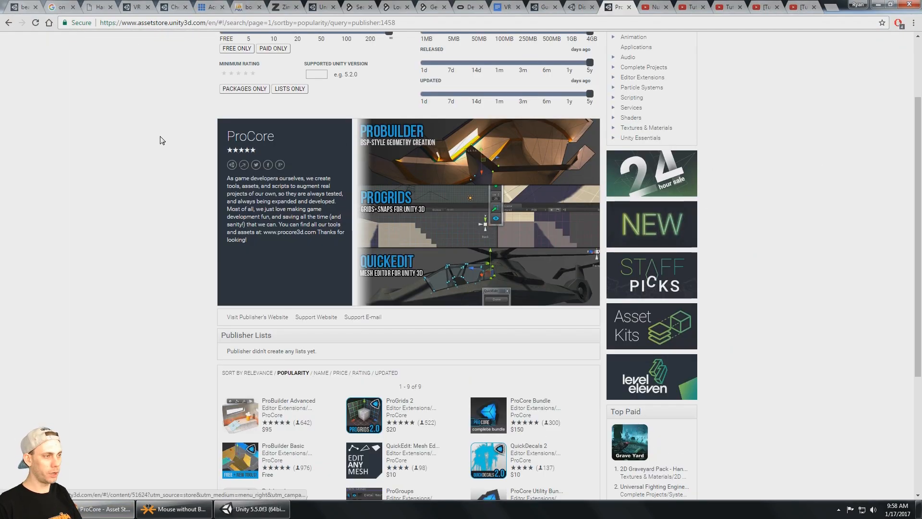
scroll(247, 157, "down", 2)
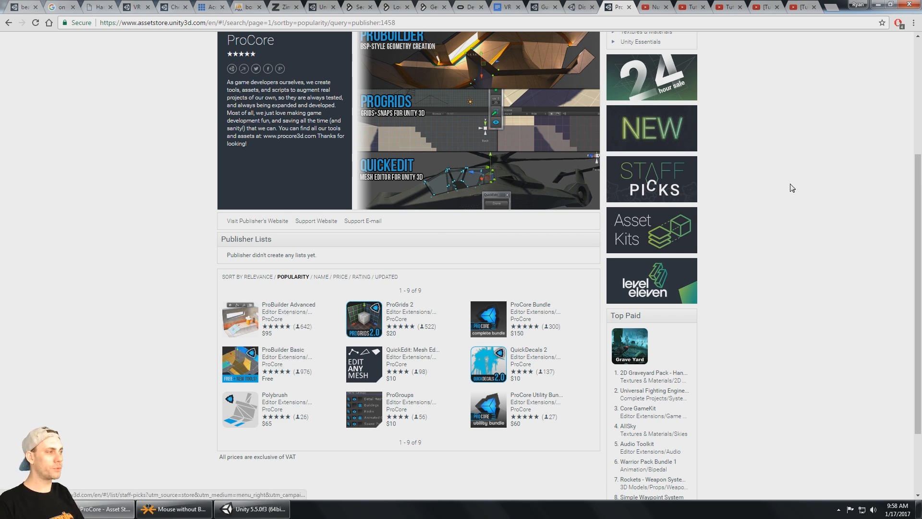
scroll(792, 187, "up", 1)
- Switch to Unity and examine the Level01 room from several angles, including the TV stand, speakers, sofa, lamps and windows
left_click(252, 509)
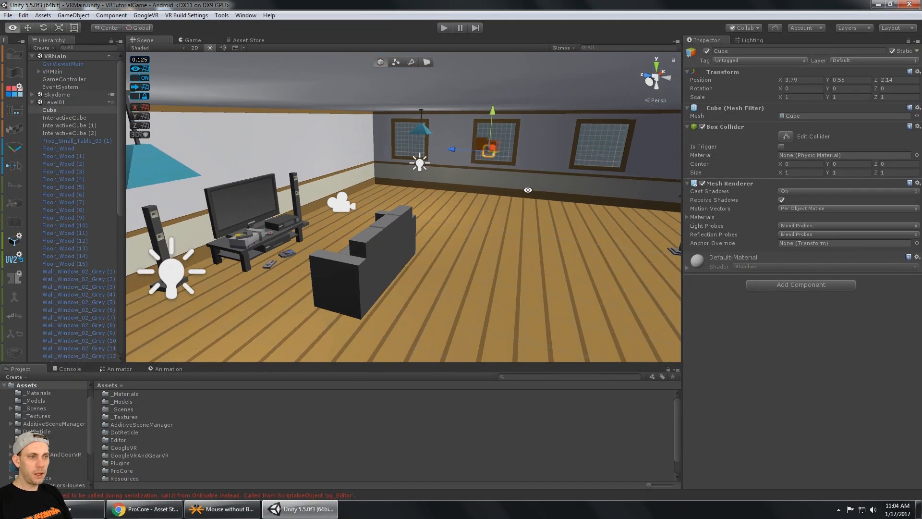
scroll(461, 192, "down", 3)
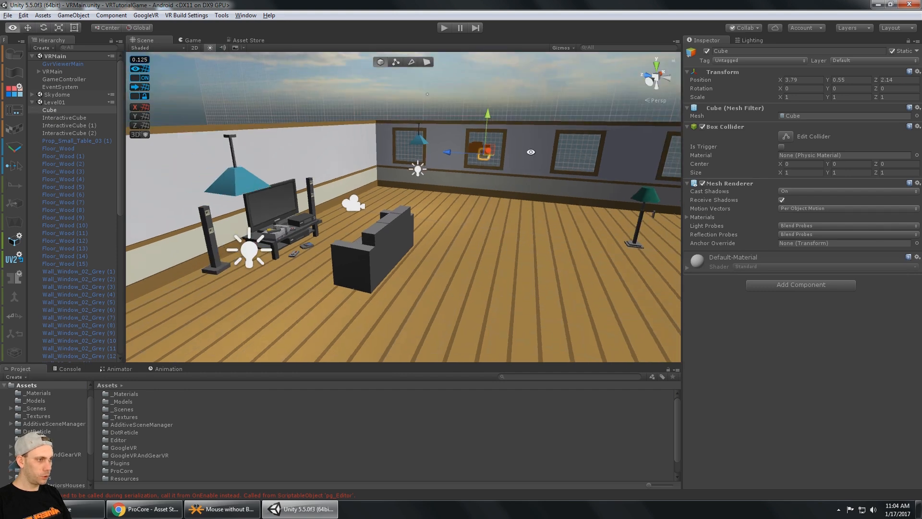
left_click_drag(528, 201, 431, 235, "alt")
scroll(461, 197, "down", 2)
scroll(386, 194, "up", 5)
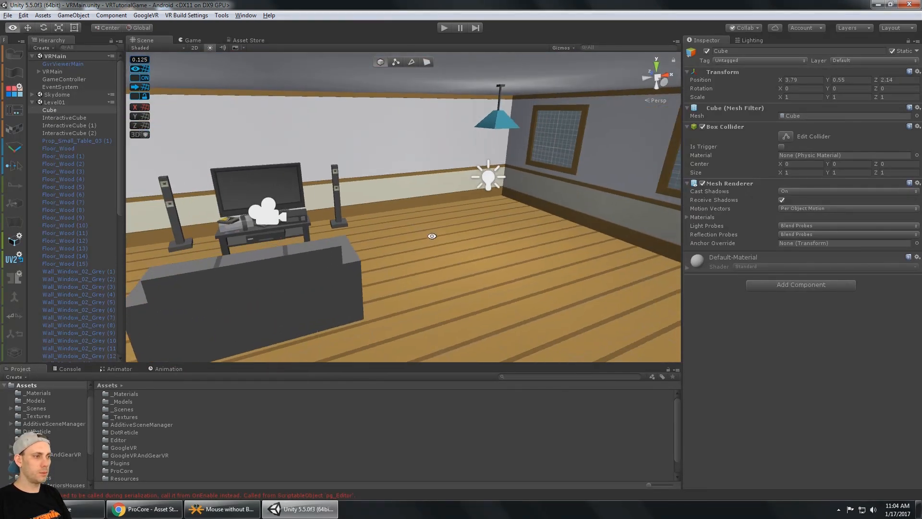
middle_click_drag(284, 256, 393, 247)
left_click_drag(393, 247, 456, 245, "alt")
left_click_drag(302, 252, 520, 220, "alt")
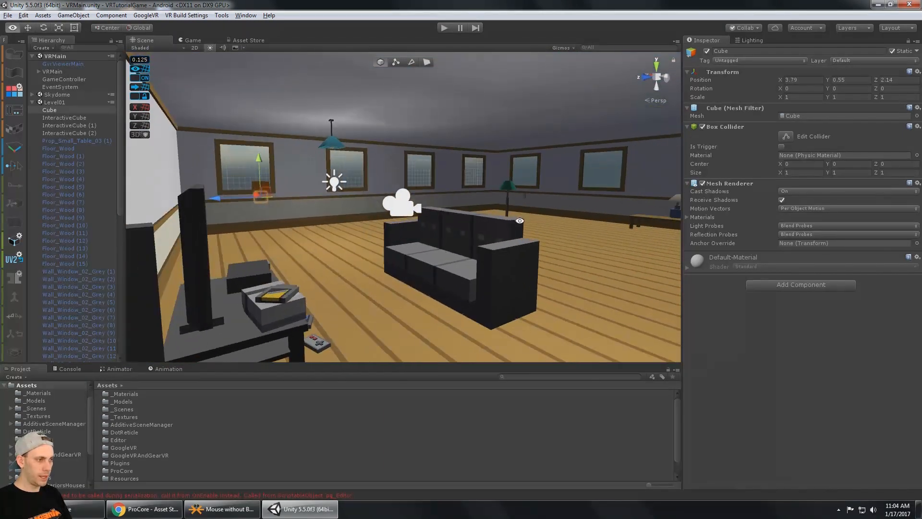
left_click_drag(397, 197, 422, 182, "alt")
- Look over the floors, walls, doors and props laid out in the DemoAssets scene
left_click(51, 71)
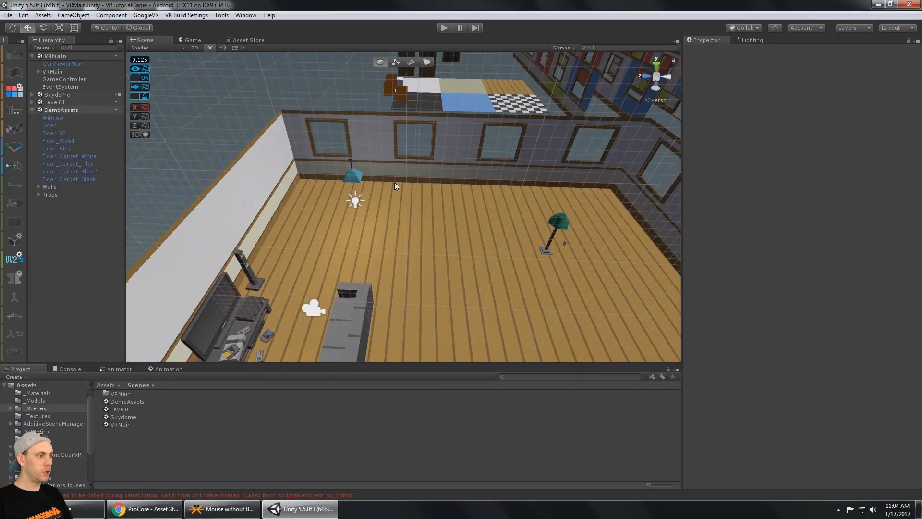
scroll(411, 161, "down", 8)
middle_click_drag(411, 161, 402, 257)
left_click_drag(396, 212, 521, 156, "alt")
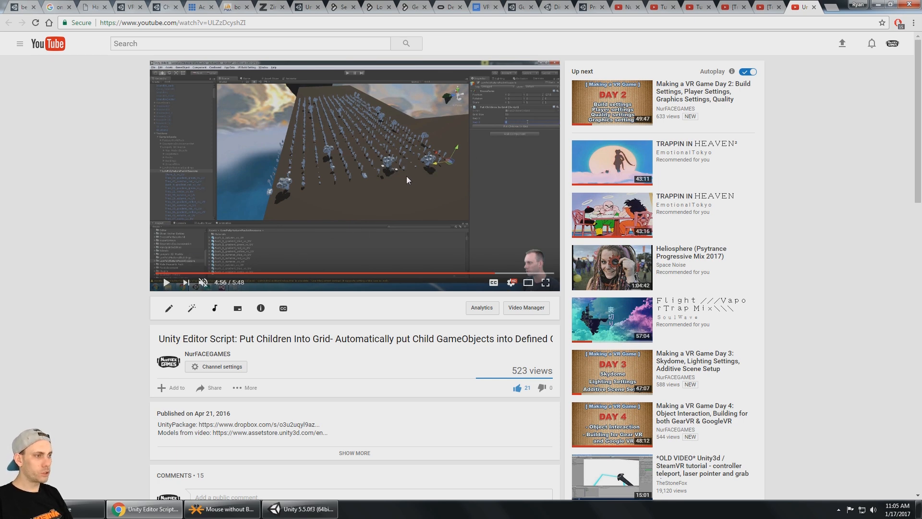
- Play a short part of the Unity Editor Script: Put Children Into Grid video and pause it
left_click(368, 170)
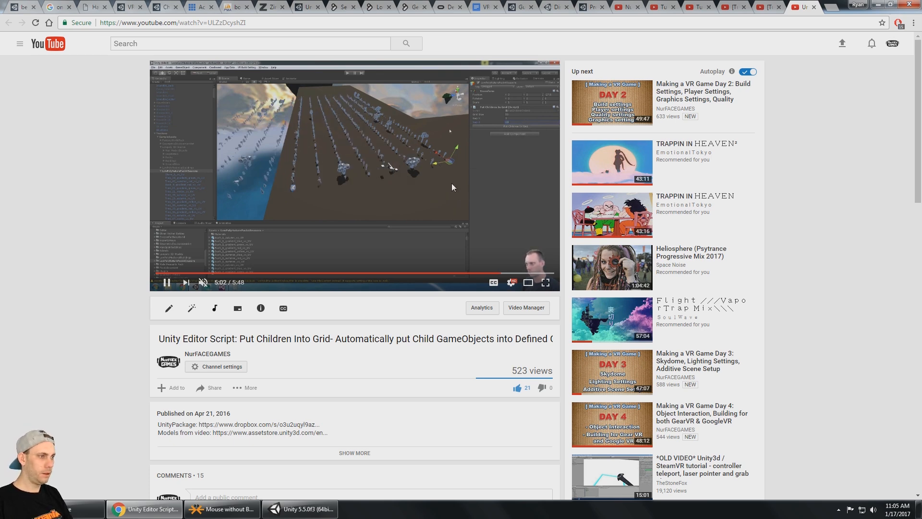
key("space")
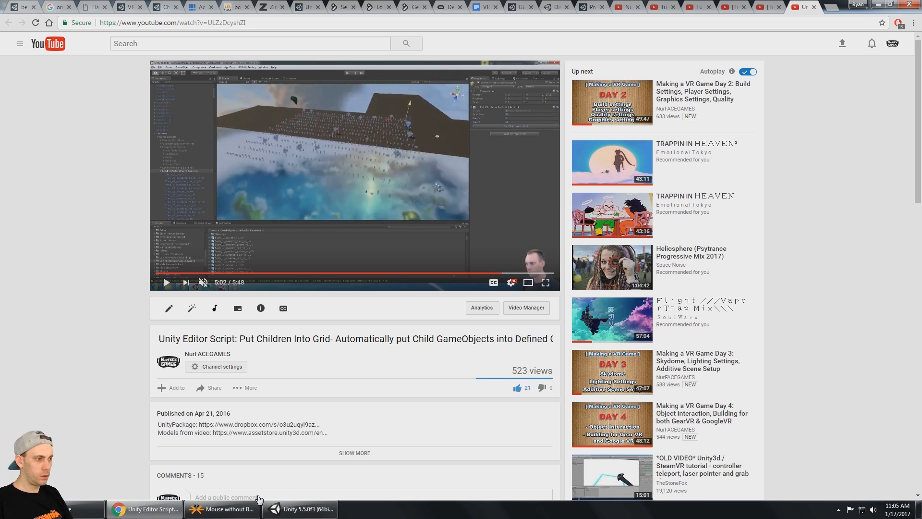
- Switch to Unity and unload the DemoAssets scene
left_click(300, 508)
right_click(55, 110)
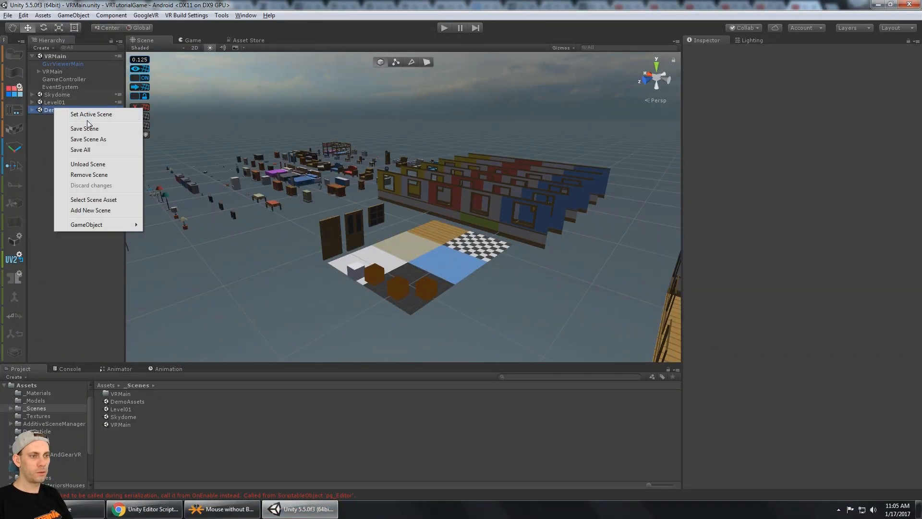
left_click(108, 168)
- Delete the white Cube standing outside the room near the brown interactive cubes
middle_click_drag(489, 175, 386, 133)
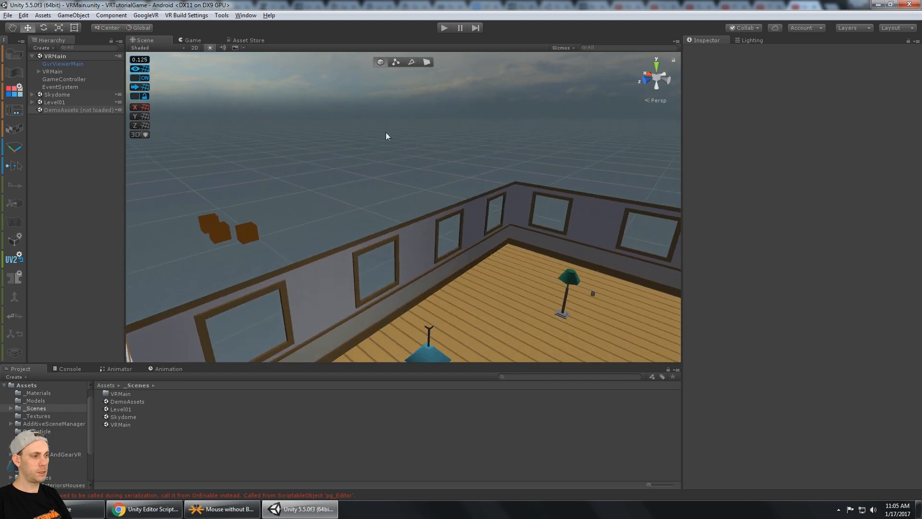
scroll(534, 155, "down", 4)
left_click_drag(535, 155, 374, 184, "alt")
scroll(566, 153, "up", 4)
middle_click_drag(374, 185, 539, 199)
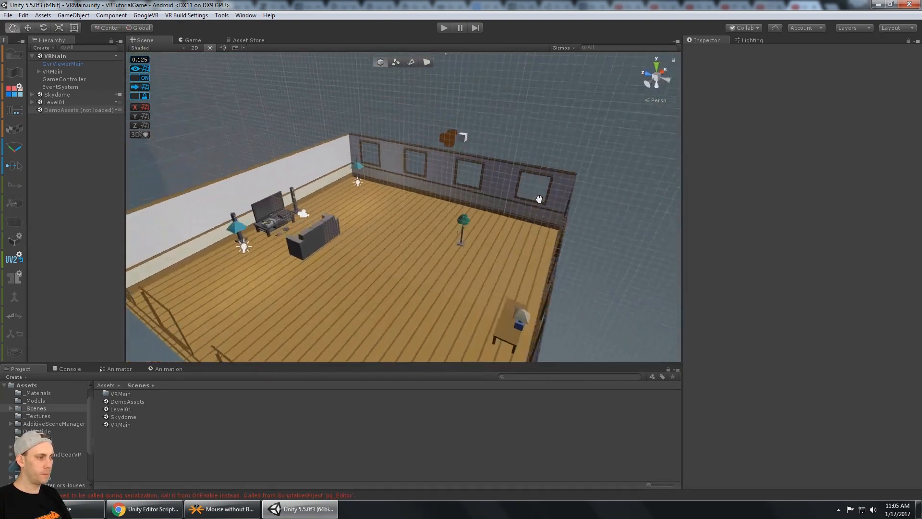
scroll(539, 199, "down", 3)
left_click_drag(539, 210, 377, 182, "alt")
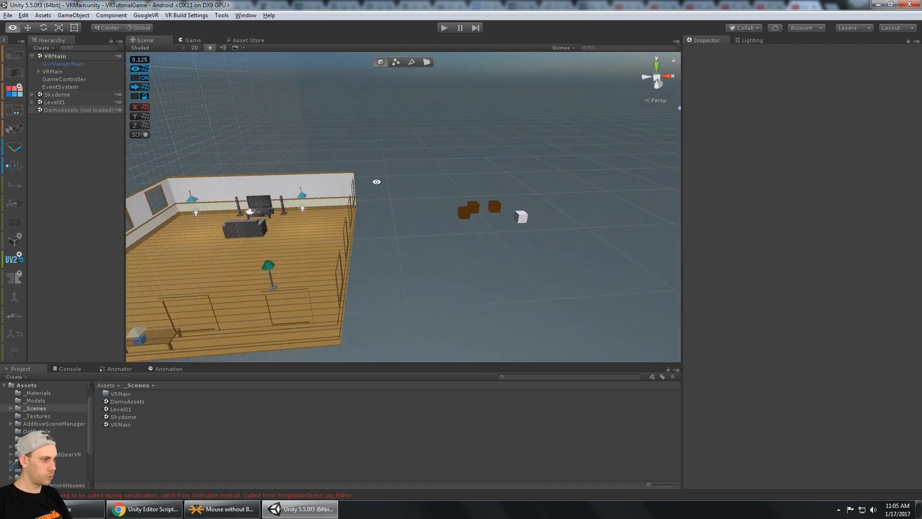
scroll(489, 208, "up", 3)
left_click(489, 208)
middle_click_drag(542, 209, 534, 237)
scroll(815, 184, "down", 3)
left_click(548, 220)
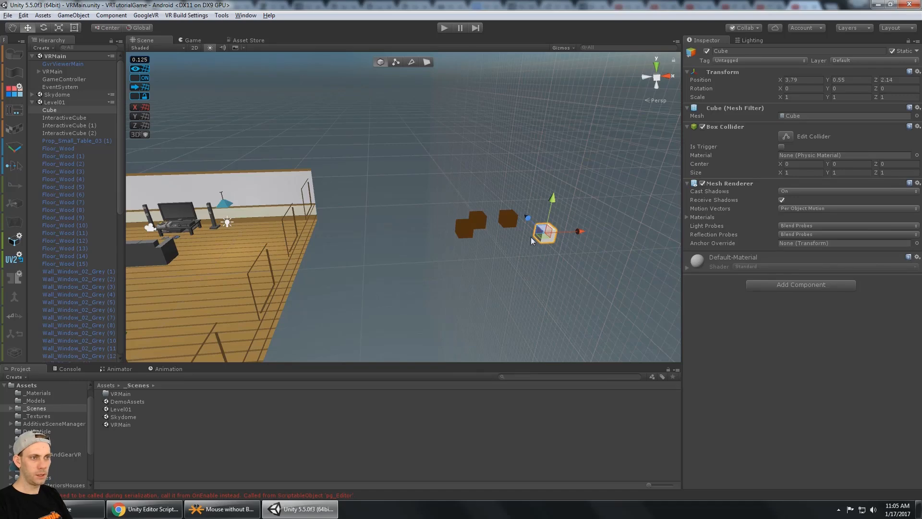
key("Delete")
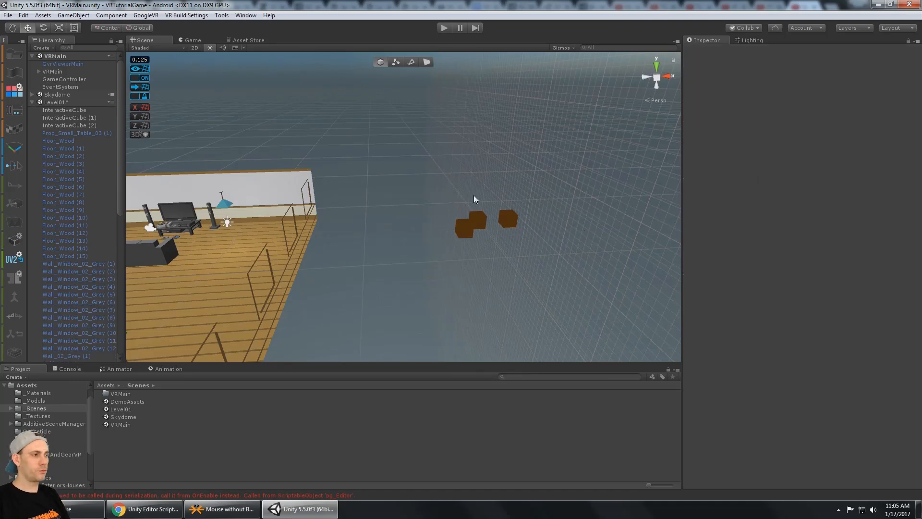
- Select all three brown InteractiveCube objects and move them together along the Z axis
left_click(509, 215)
left_click(480, 218, "shift")
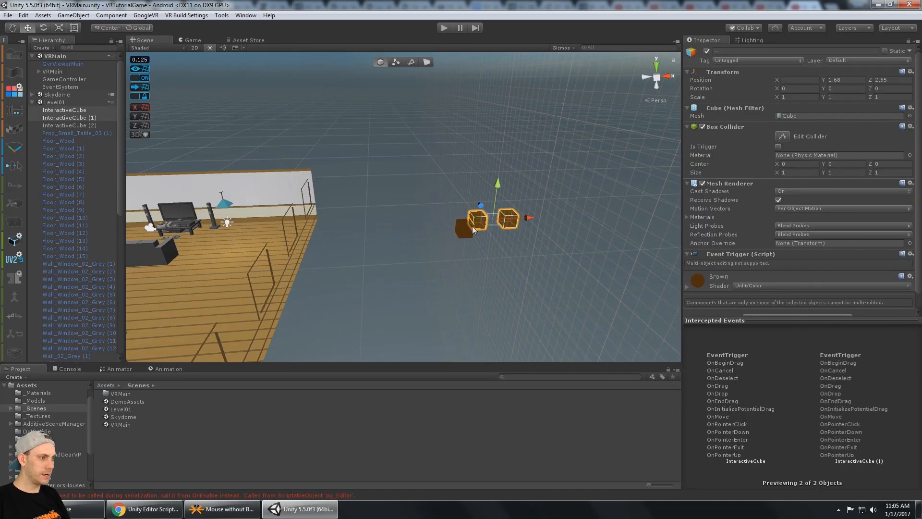
left_click(467, 226, "shift")
left_click_drag(412, 263, 453, 266, "alt")
middle_click_drag(453, 266, 382, 238)
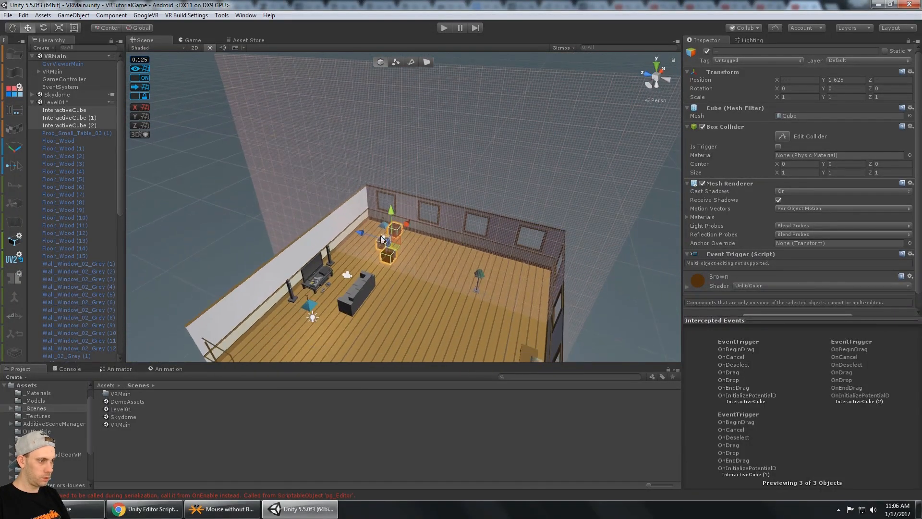
left_click_drag(357, 231, 432, 204)
- View the room from behind the sofa toward the television and open the scene's Lighting settings
scroll(503, 241, "up", 5)
scroll(428, 220, "up", 4)
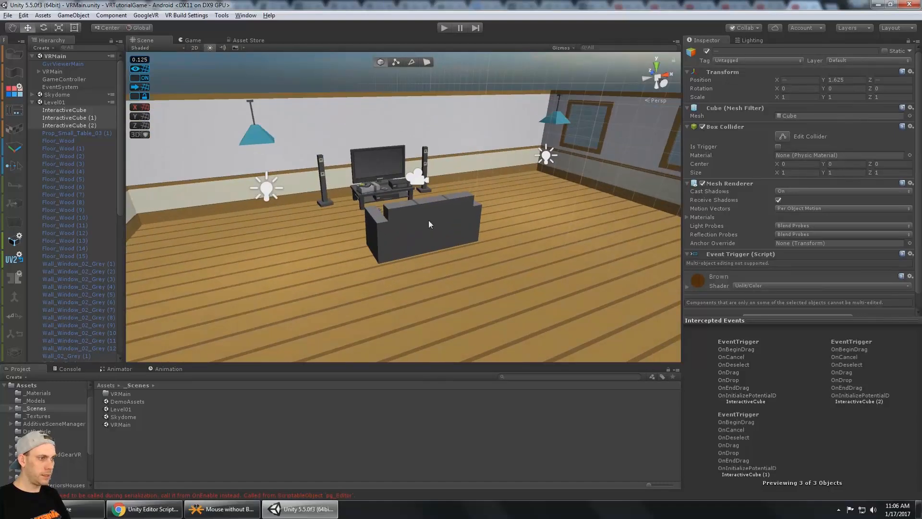
middle_click_drag(429, 220, 406, 241)
left_click_drag(407, 241, 518, 197, "alt")
left_click(748, 40)
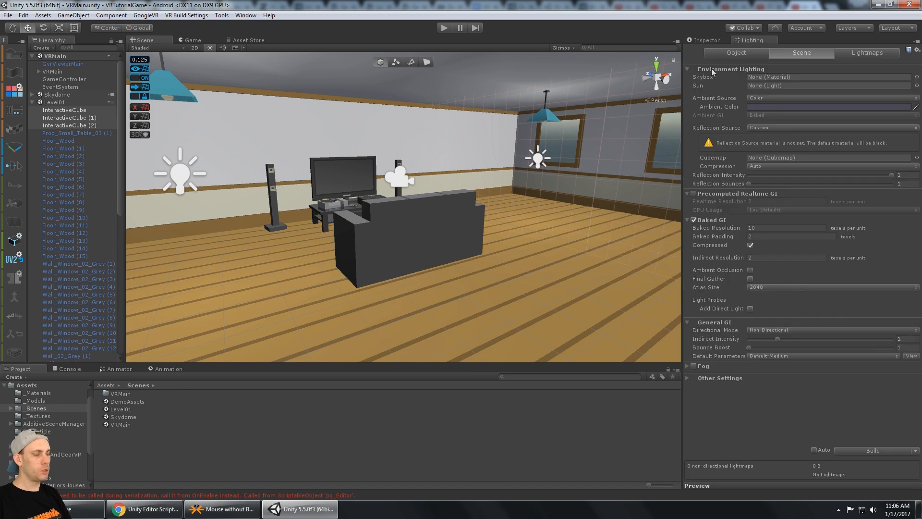
- Review the project's Graphics settings, and inspect the shader on the grey wall behind the television
left_click(23, 15)
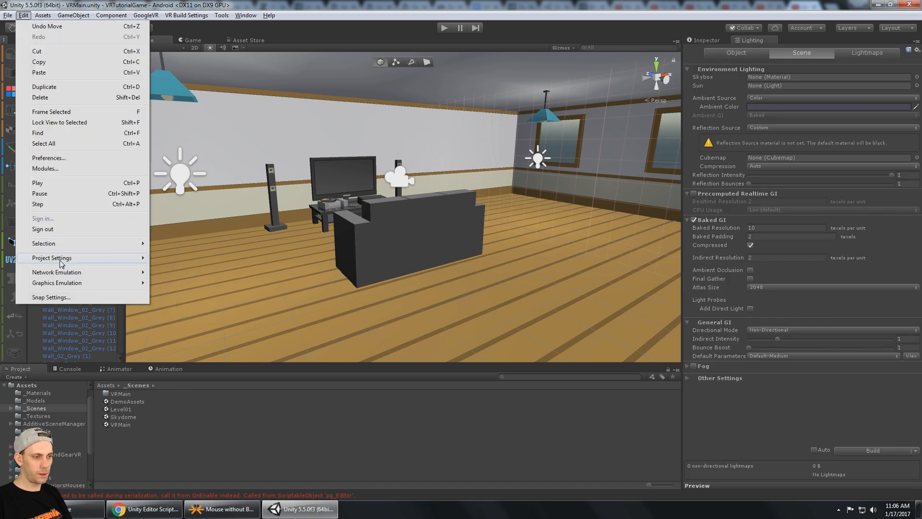
mouse_move(62, 260)
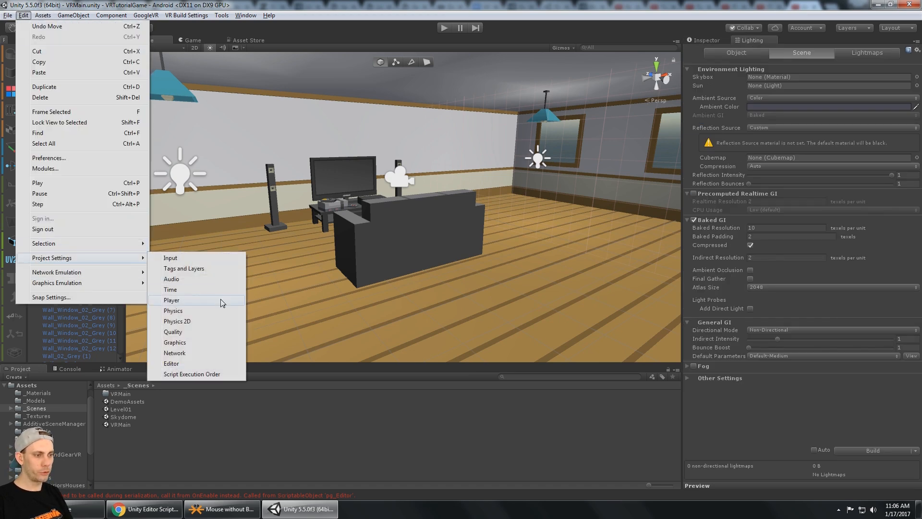
left_click(178, 343)
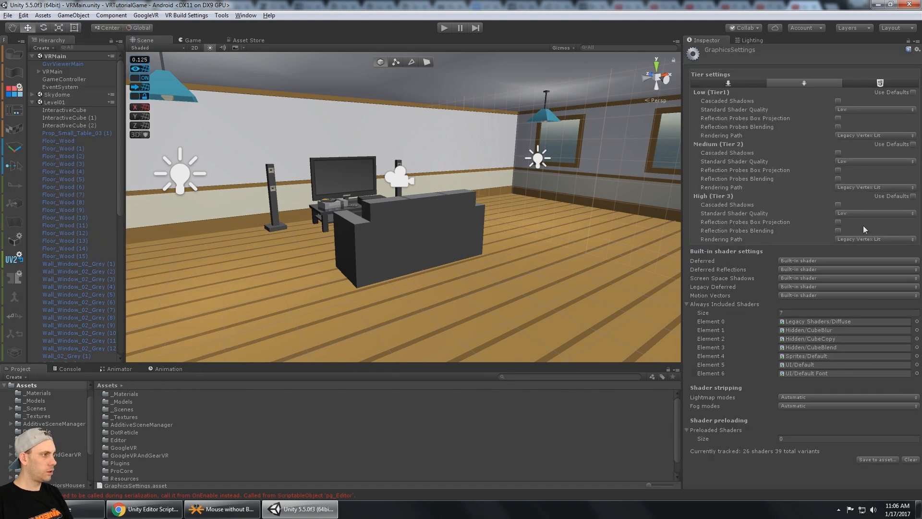
left_click(256, 200)
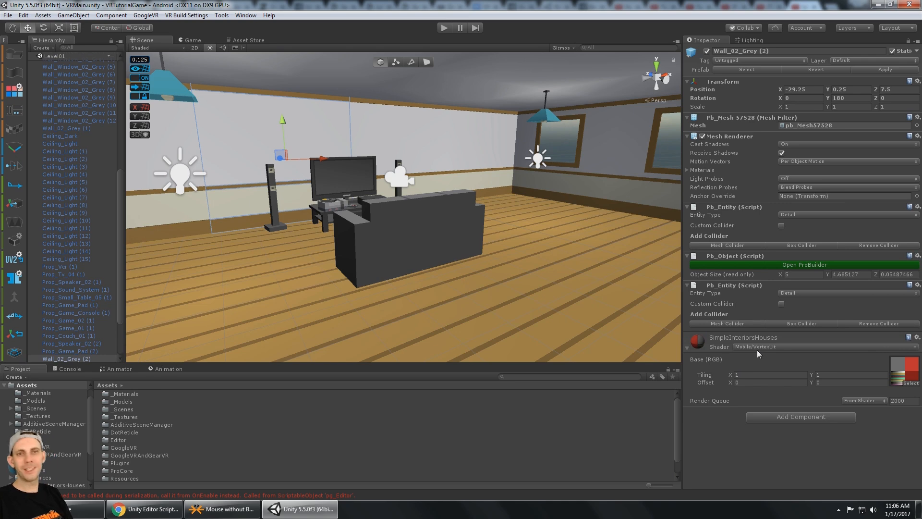
middle_click_drag(491, 131, 514, 120)
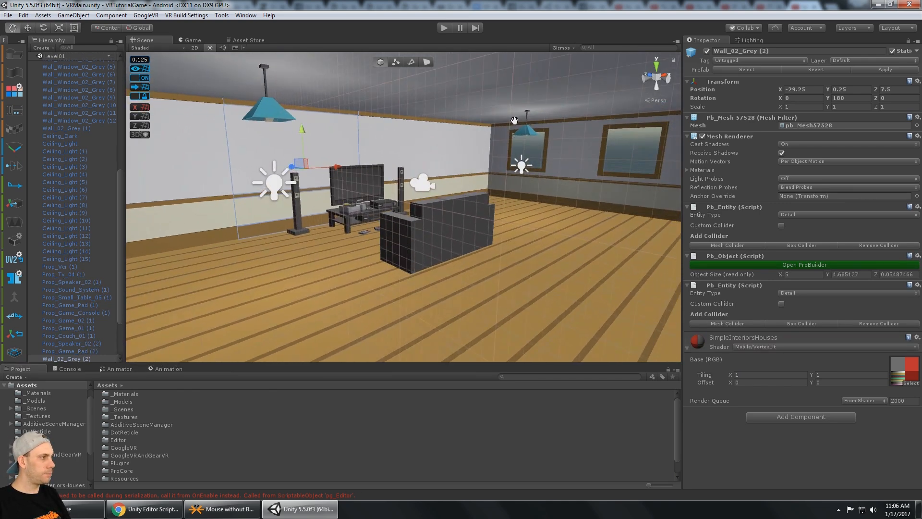
- Try to build the scene's lighting with the current Lighting settings
left_click(754, 40)
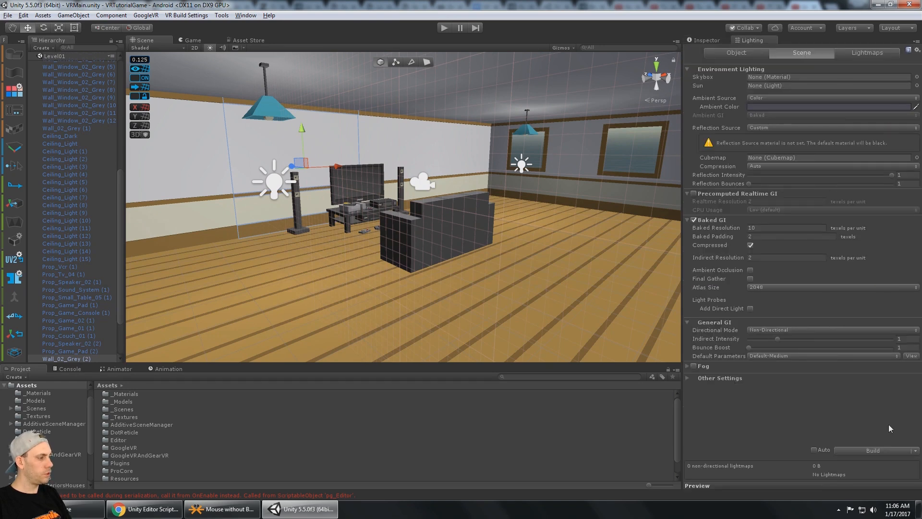
left_click(881, 451)
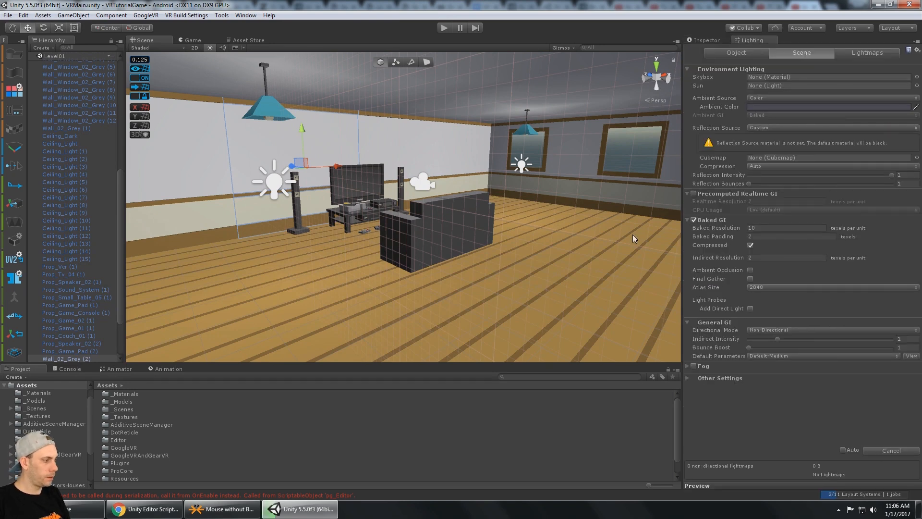
- Check the GameController's loaded scenes and remove the unloaded DemoAssets scene from the hierarchy
left_click(71, 81)
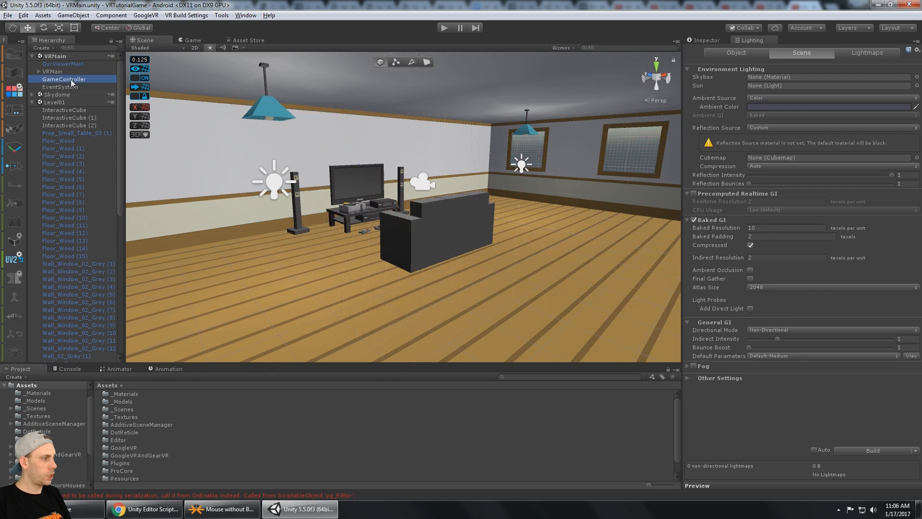
left_click(706, 40)
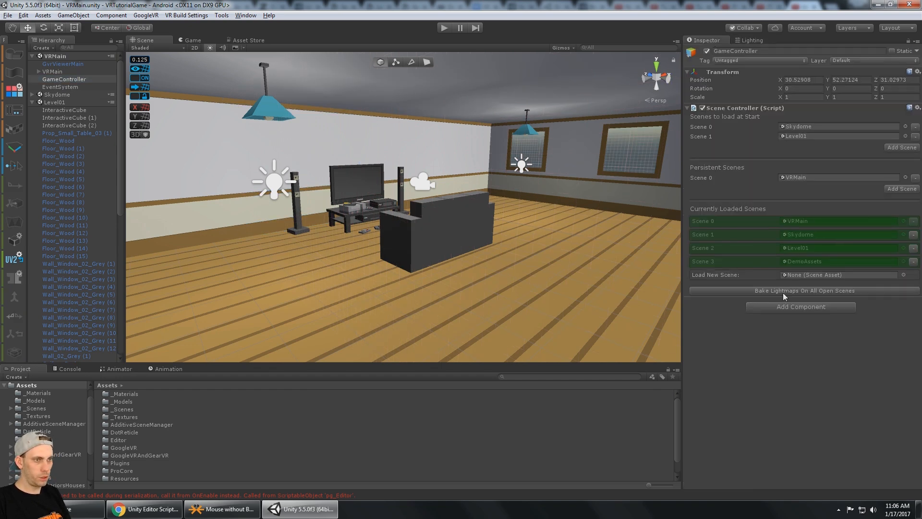
left_click(32, 102)
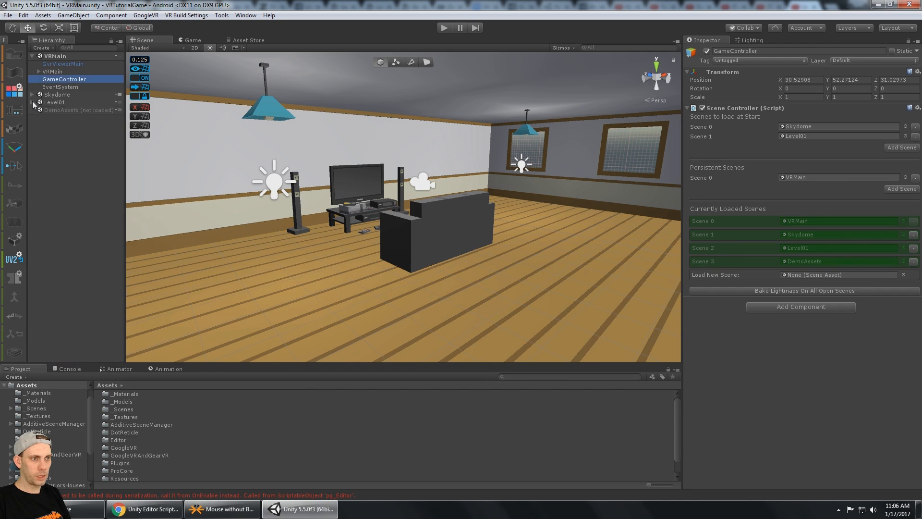
right_click(54, 111)
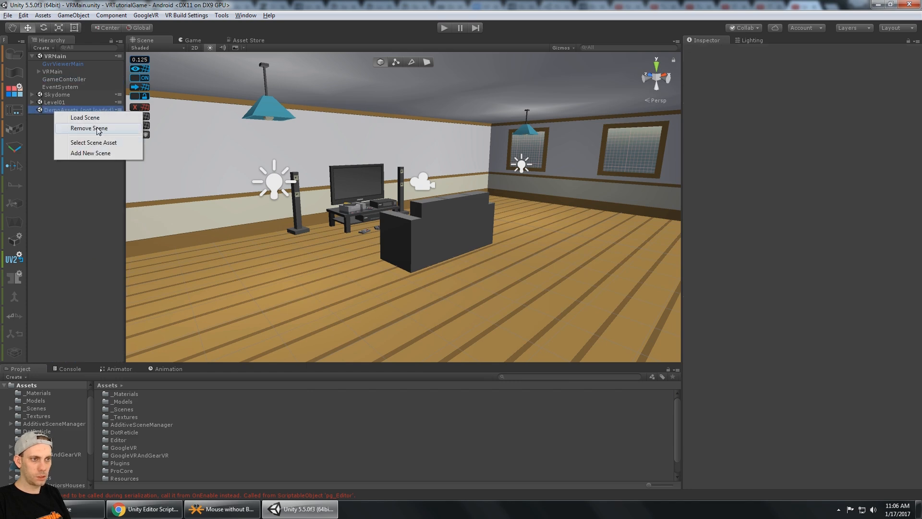
left_click(100, 128)
- Bake lightmaps on all open scenes using the GameController's Scene Controller
left_click(63, 101)
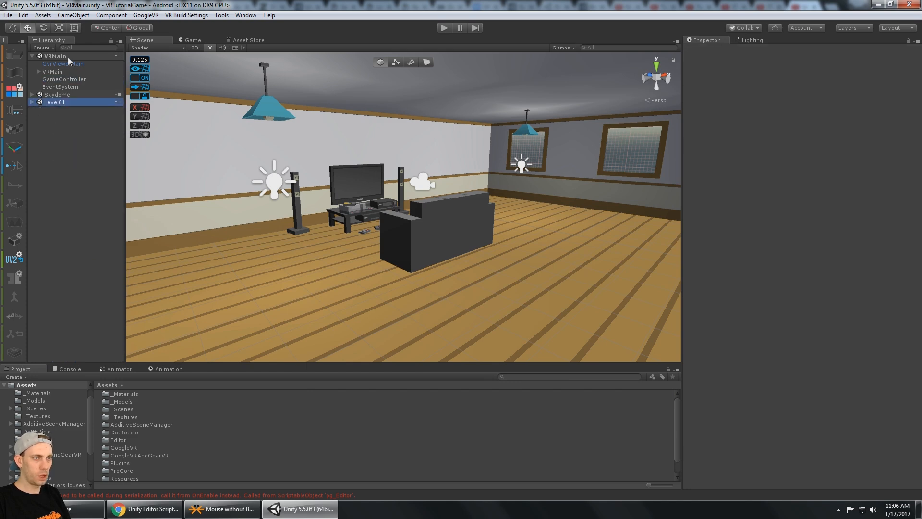
left_click(67, 79)
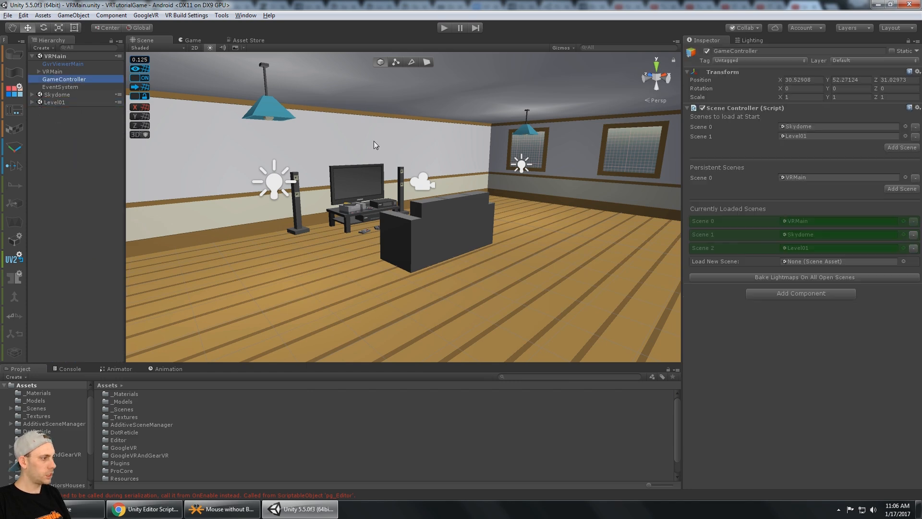
left_click(742, 278)
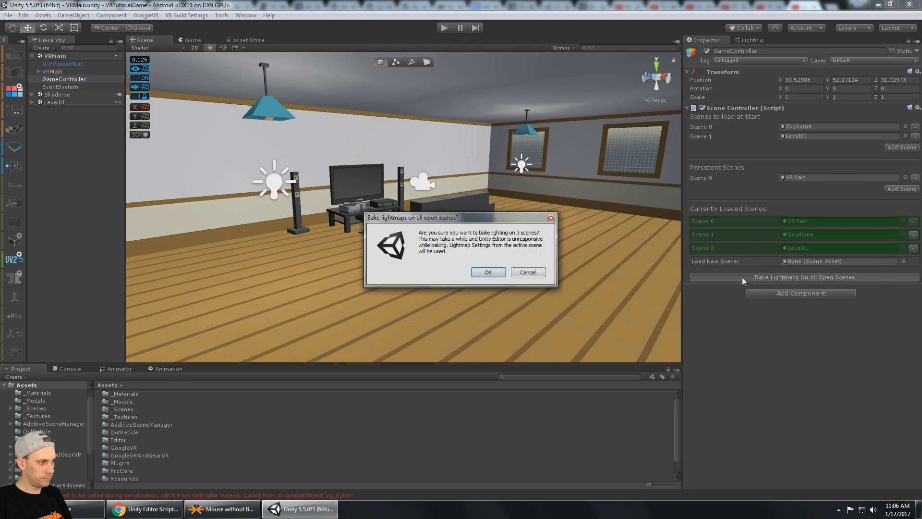
left_click(480, 273)
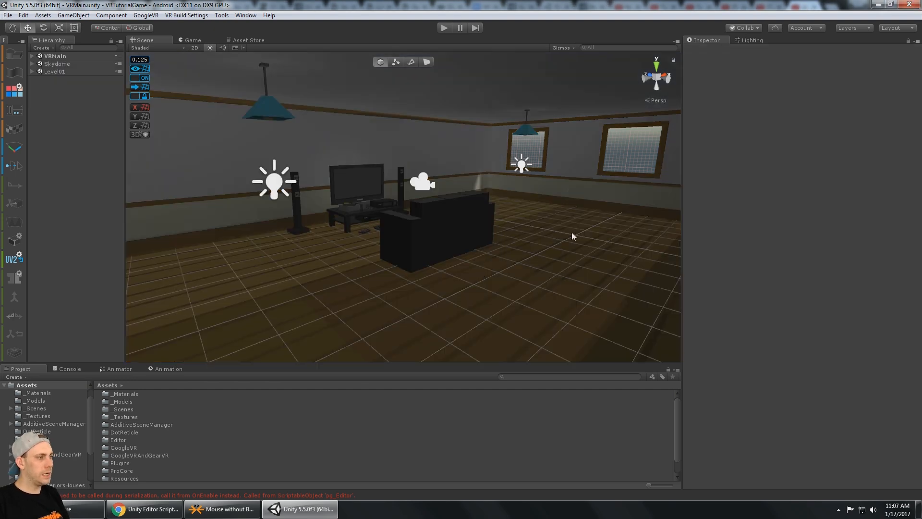
- Examine the baked room and the range of the Point light under the Prop_Lights_03 (1) ceiling lamp
right_click_drag(552, 221, 458, 200)
right_click_drag(365, 196, 320, 204)
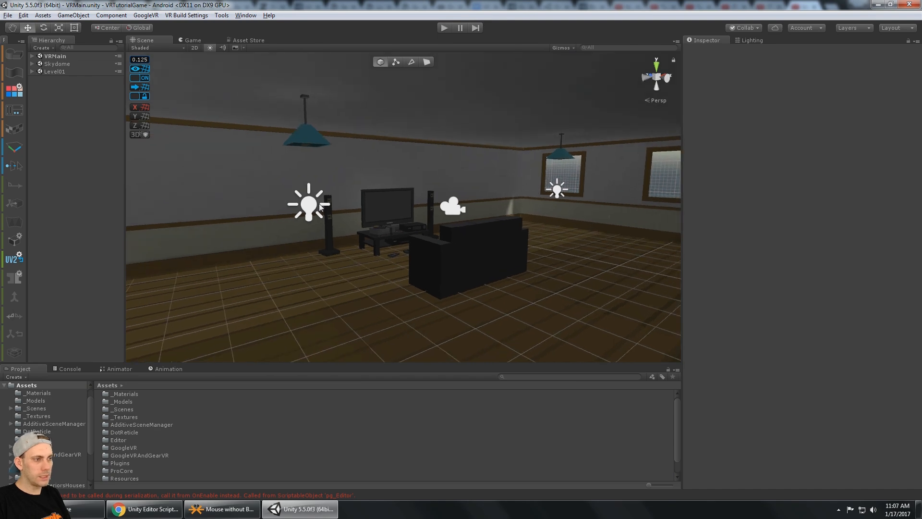
left_click(319, 203)
scroll(80, 288, "down", 1)
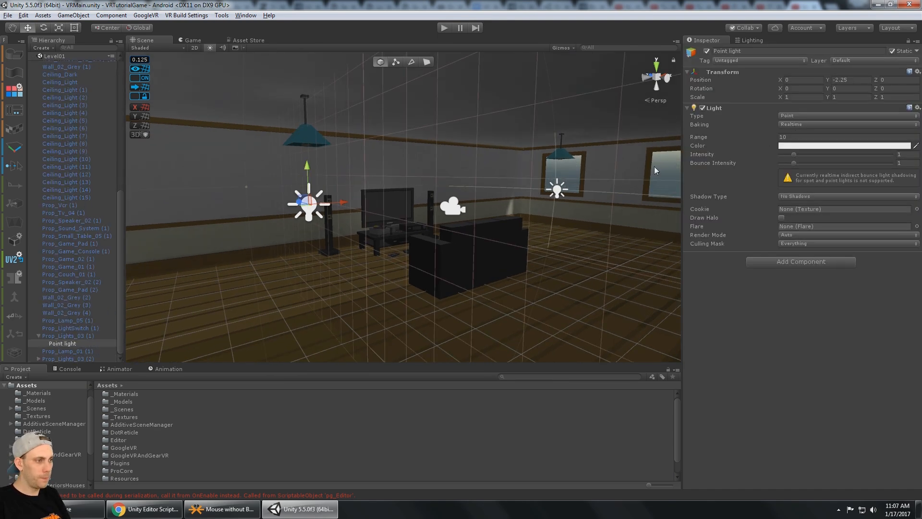
left_click_drag(654, 166, 484, 186, "alt")
key("f")
scroll(484, 186, "up", 15)
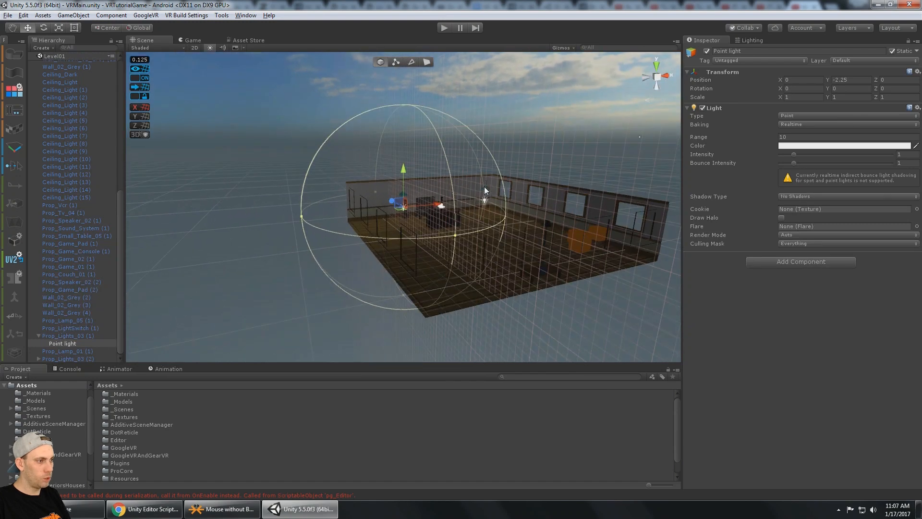
mouse_move(458, 215)
left_mouse_down("alt")
mouse_move(399, 207)
mouse_move(484, 199)
mouse_move(440, 210)
left_mouse_up("alt")
scroll(399, 207, "up", 5)
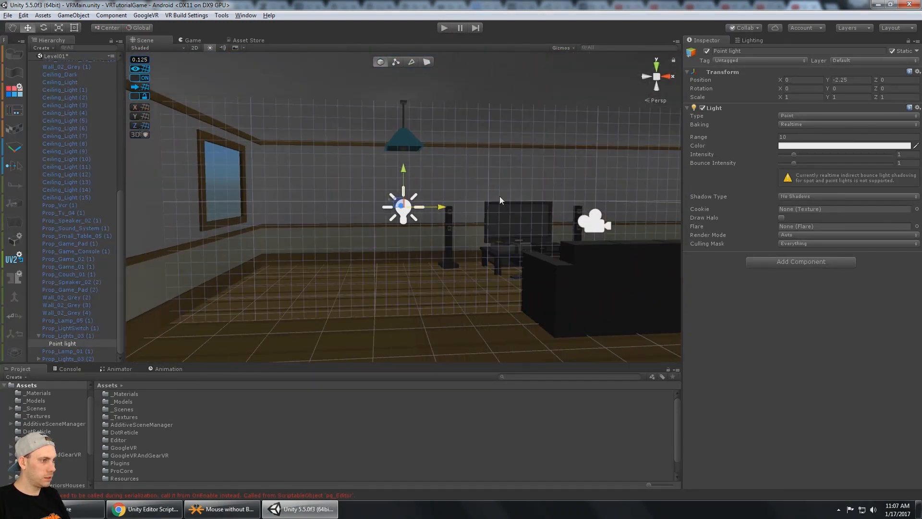
- View the sofa and television area from behind and inspect the Prop_Lights_03 (1) point light's settings
left_click(521, 179)
left_click_drag(506, 183, 434, 242, "alt")
middle_click_drag(434, 242, 428, 249)
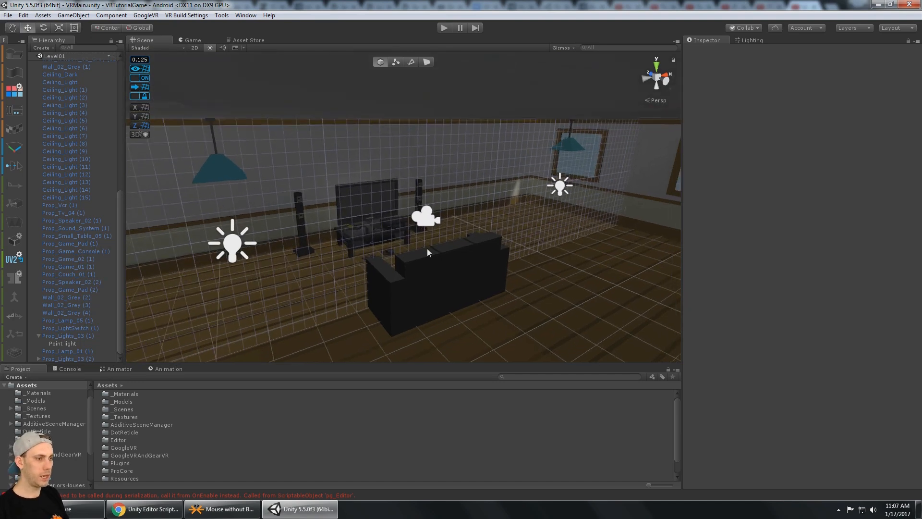
left_click(229, 252)
left_click_drag(292, 204, 356, 184, "alt")
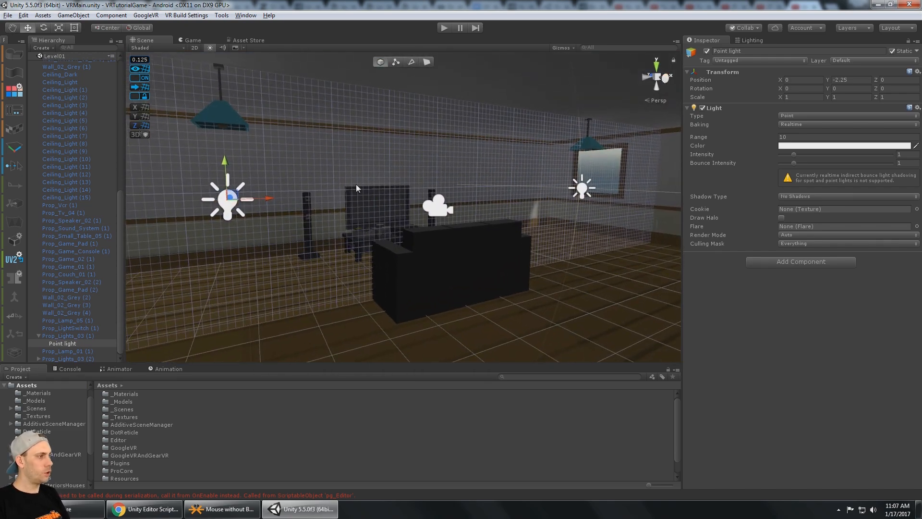
- Import the Vertex Lit Shader: Baked Shadows Realtime Light package from the Asset Store without its Documentation and Scenes folders
left_click(249, 40)
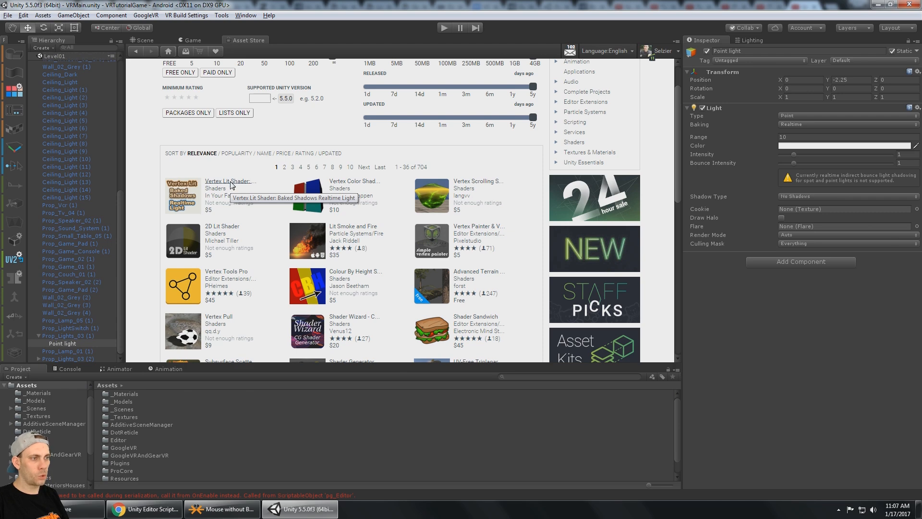
left_click(232, 182)
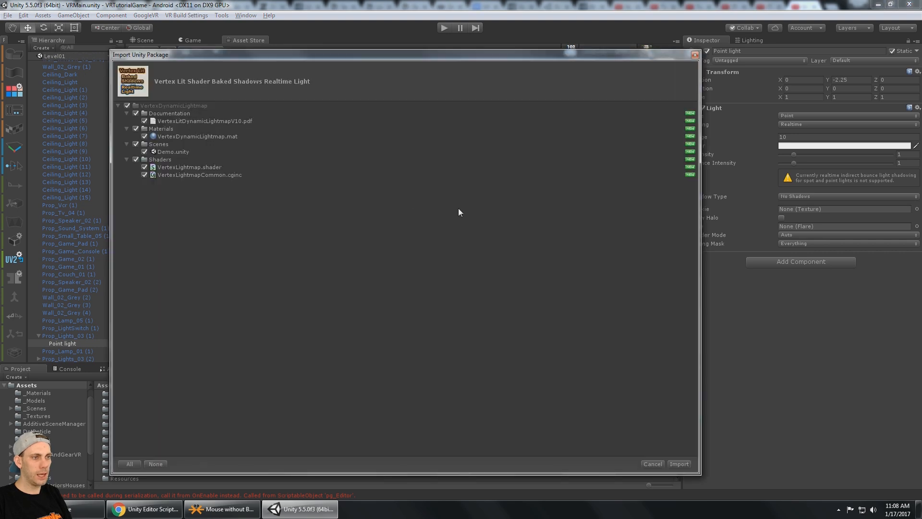
left_click(136, 113)
left_click(136, 144)
left_click(165, 167)
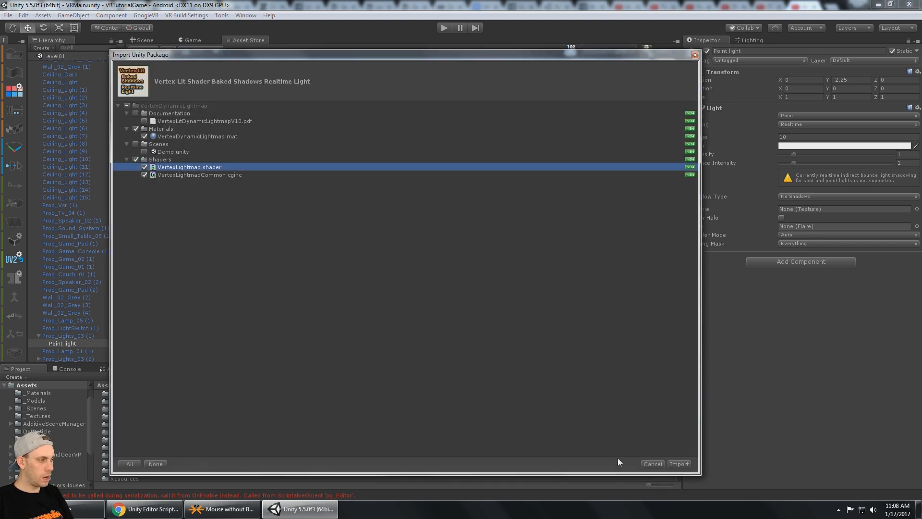
left_click(678, 464)
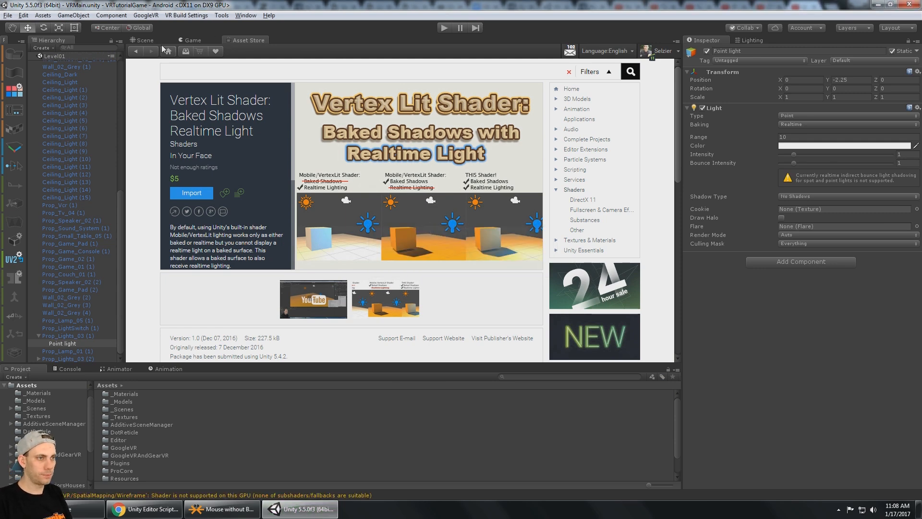
- Change the SimpleInteriorsHouses material's shader to Custom/VertexDynamicLightmap through the wall behind the television
left_click(144, 41)
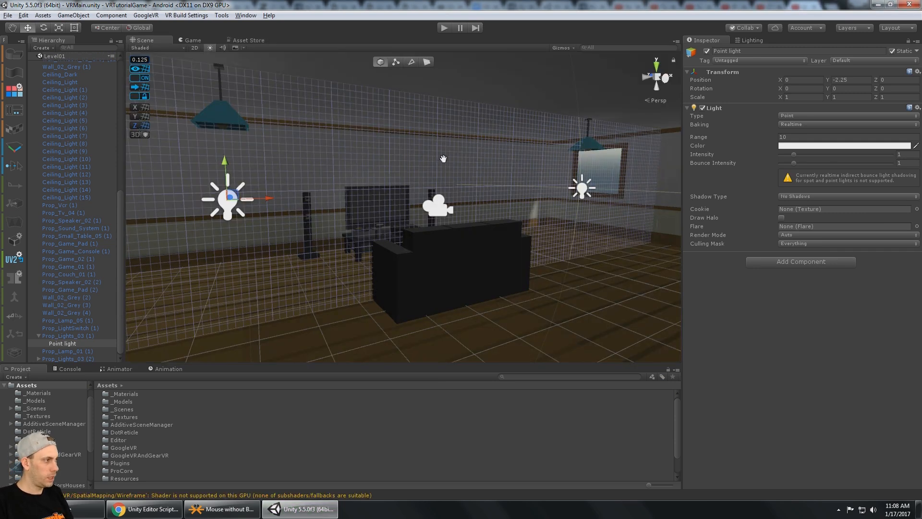
middle_click_drag(443, 158, 484, 154)
left_click(371, 129)
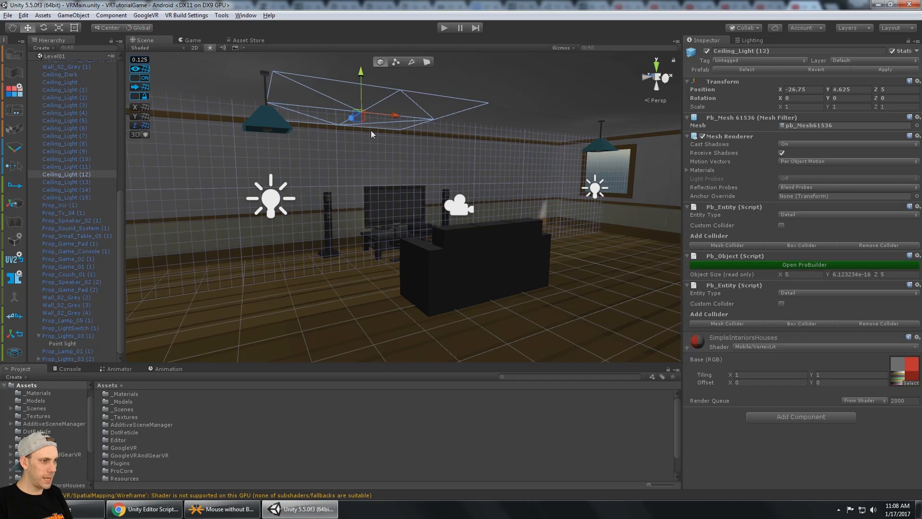
left_click(319, 169)
left_click(773, 347)
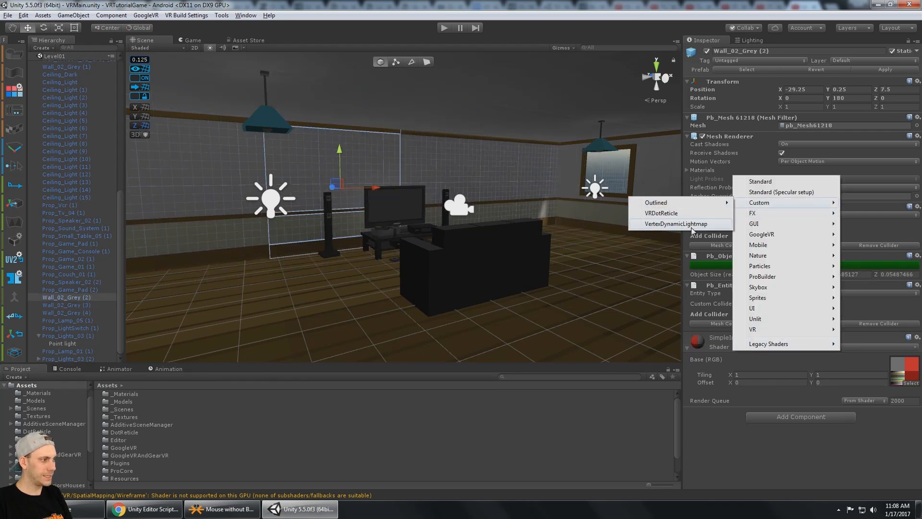
left_click(678, 223)
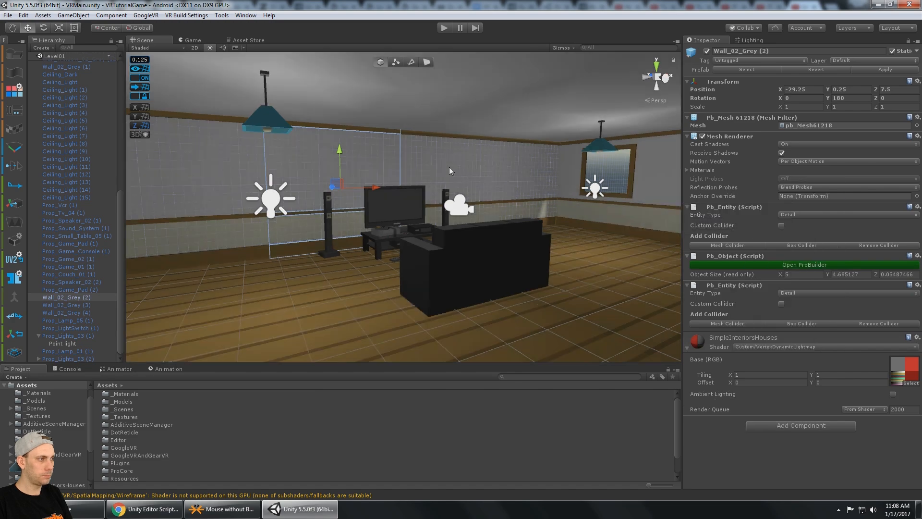
- Move the Point light under Prop_Lights_03 (1) along the Z axis to test realtime lighting on the baked room
scroll(448, 166, "down", 3)
scroll(476, 151, "down", 4)
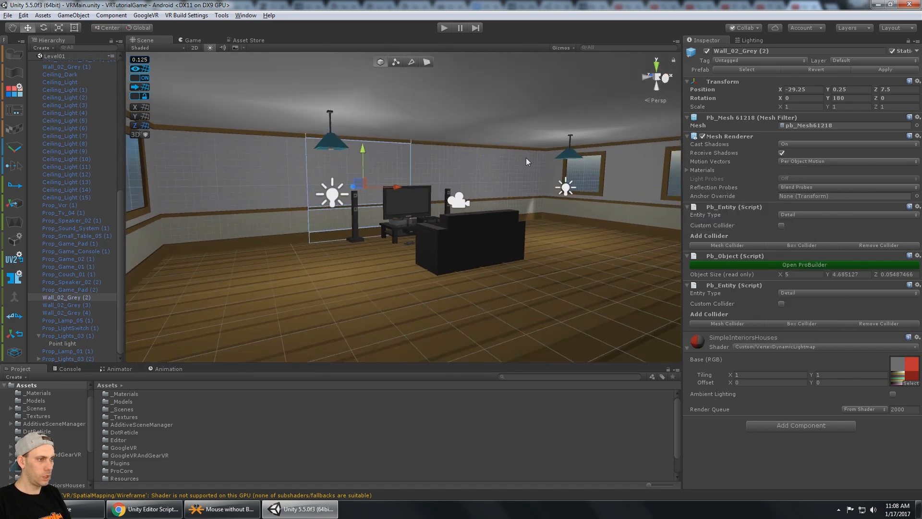
left_click(336, 191)
scroll(449, 168, "down", 3)
left_click_drag(448, 168, 454, 207, "alt")
left_click_drag(463, 209, 404, 181, "alt")
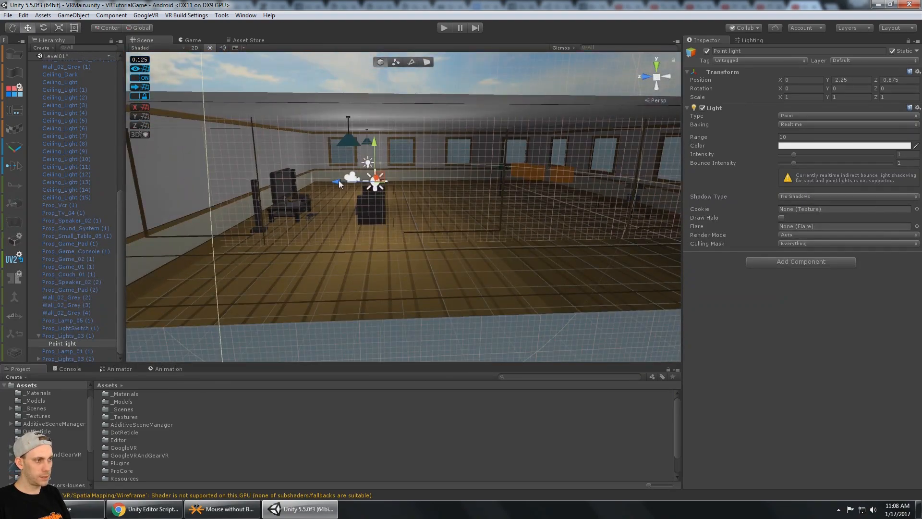
left_click_drag(313, 178, 508, 236, "alt")
- Move Point light (1) under the other ceiling lamp along the X axis to test its light, restoring X to 0
left_click(507, 235)
middle_click_drag(507, 235, 490, 220)
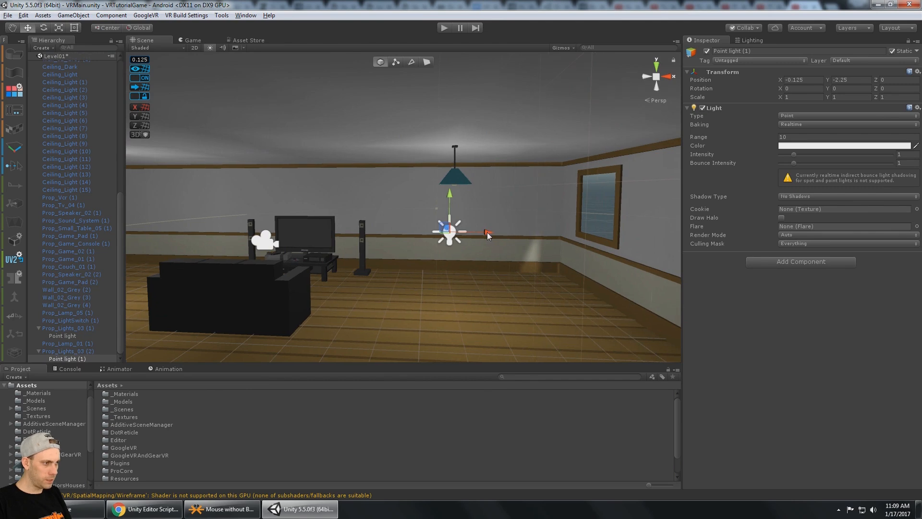
left_click_drag(487, 232, 468, 263)
right_click_drag(468, 263, 413, 274)
middle_click_drag(413, 274, 266, 238)
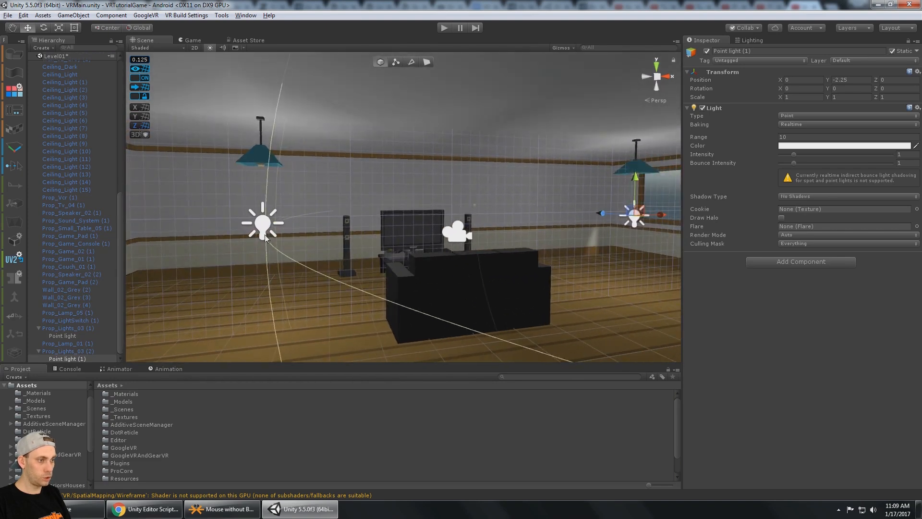
- Select both point lights and turn them off and back on to compare the room's lighting
left_click(260, 229)
left_click(635, 218)
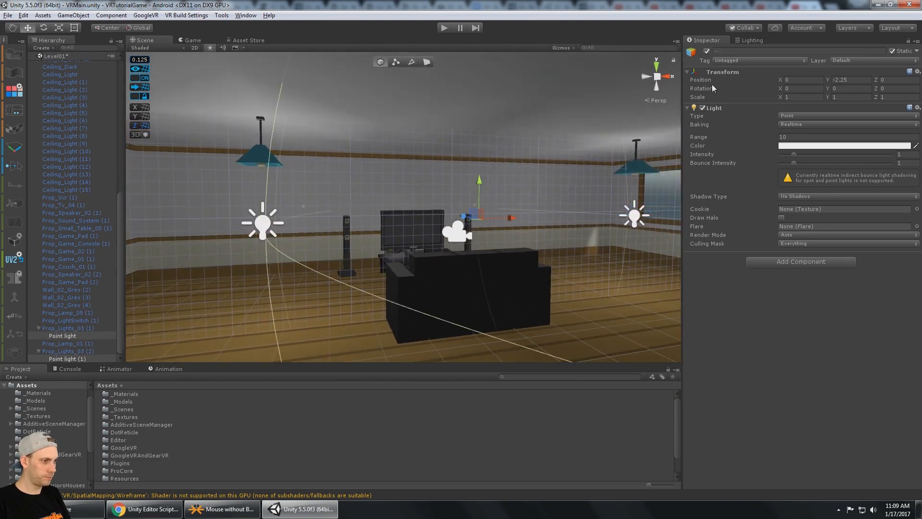
left_click(707, 51)
left_click(707, 51)
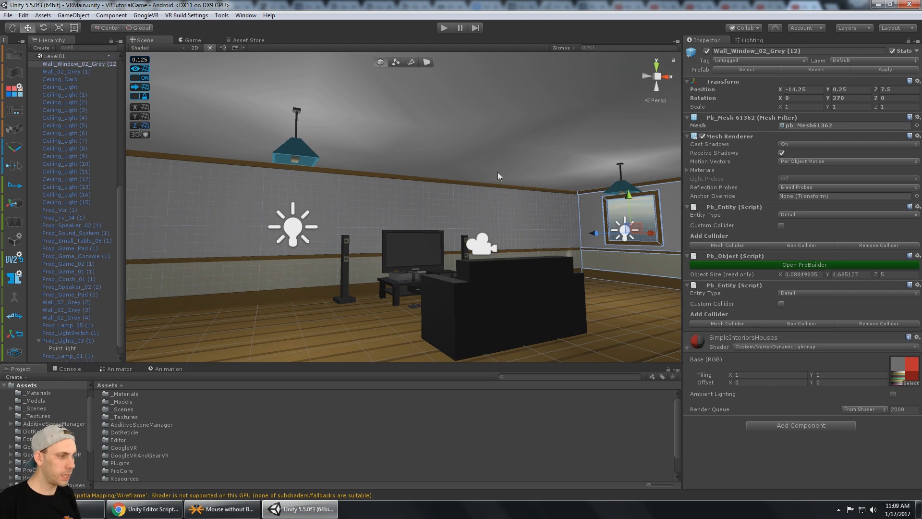
- Select the Main Camera between the television and the couch
scroll(506, 174, "down", 3)
left_click_drag(346, 220, 345, 239, "alt")
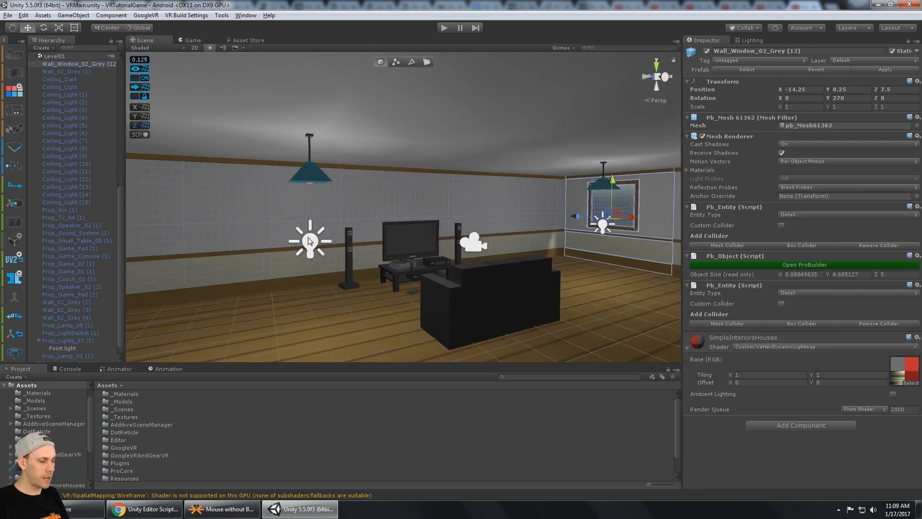
middle_click_drag(501, 174, 490, 157)
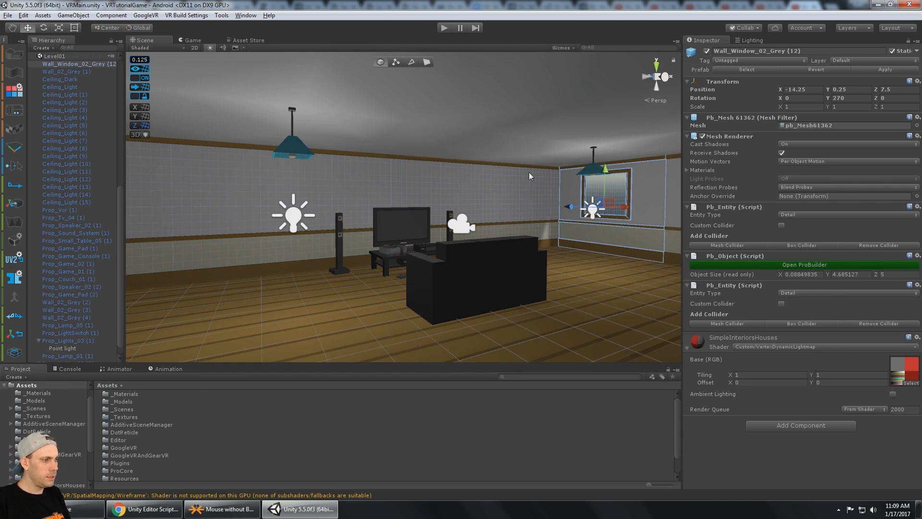
scroll(485, 220, "up", 5)
middle_click_drag(522, 218, 434, 229)
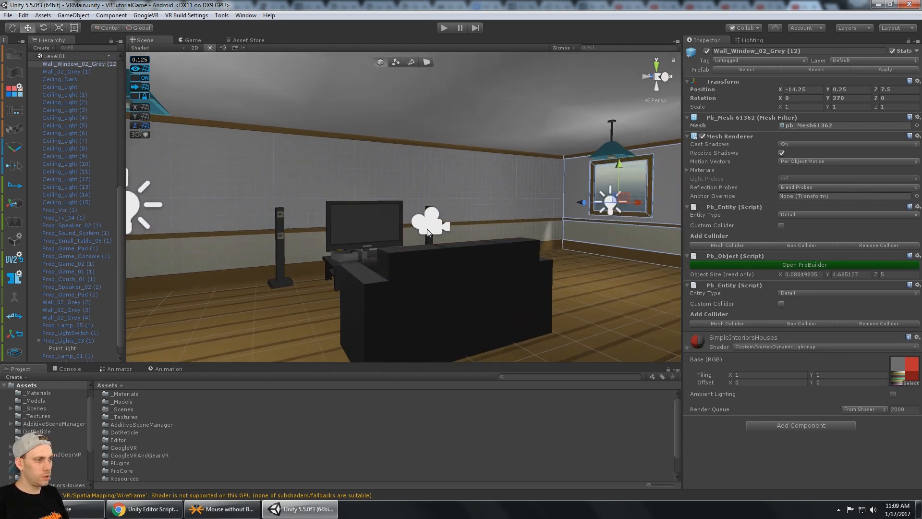
left_click(429, 233)
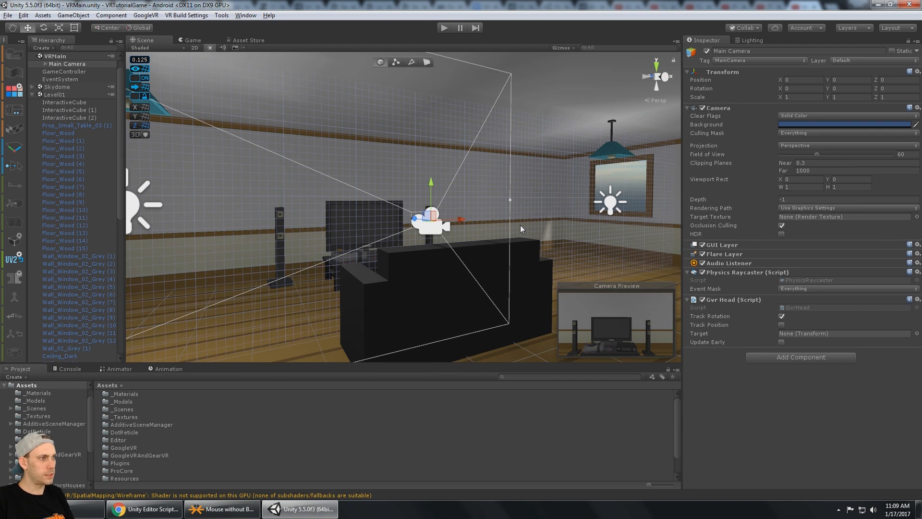
- Run the game and look around the room in the stereo view to examine the lighting and windows, and stop it
left_click(445, 28)
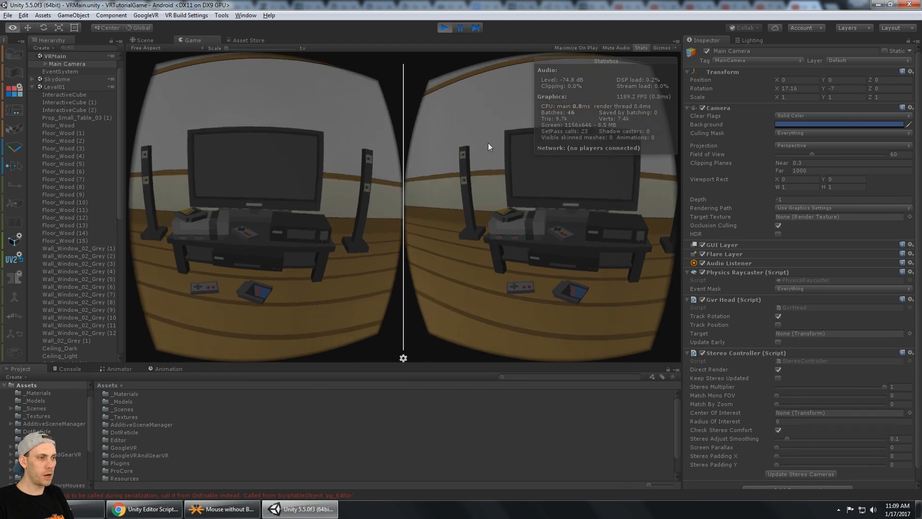
key("alt")
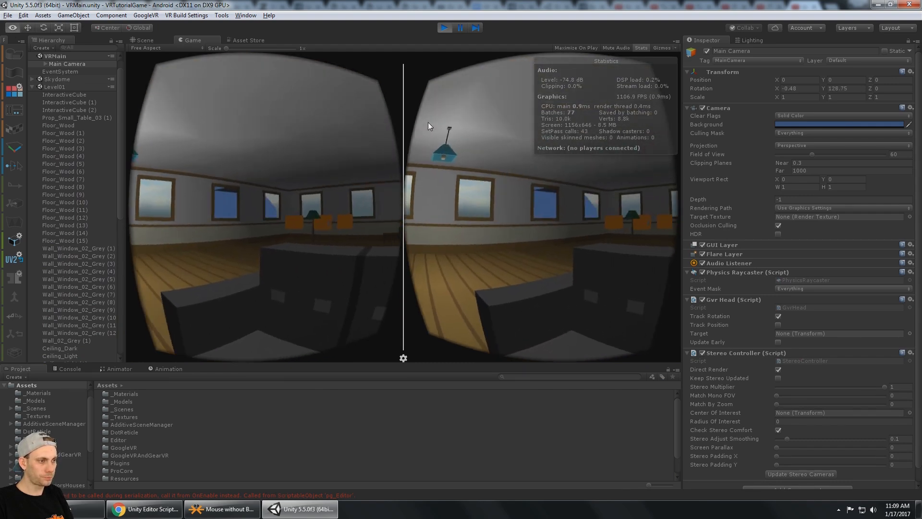
key("alt")
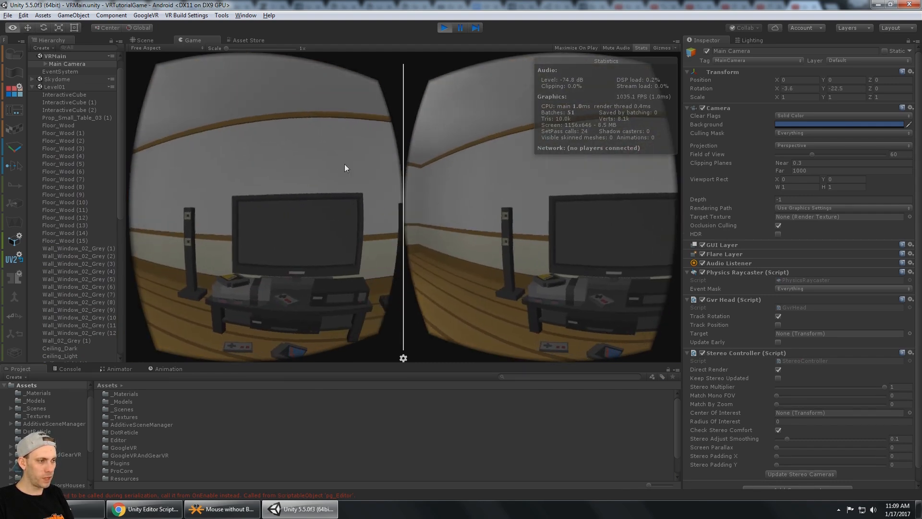
key("alt")
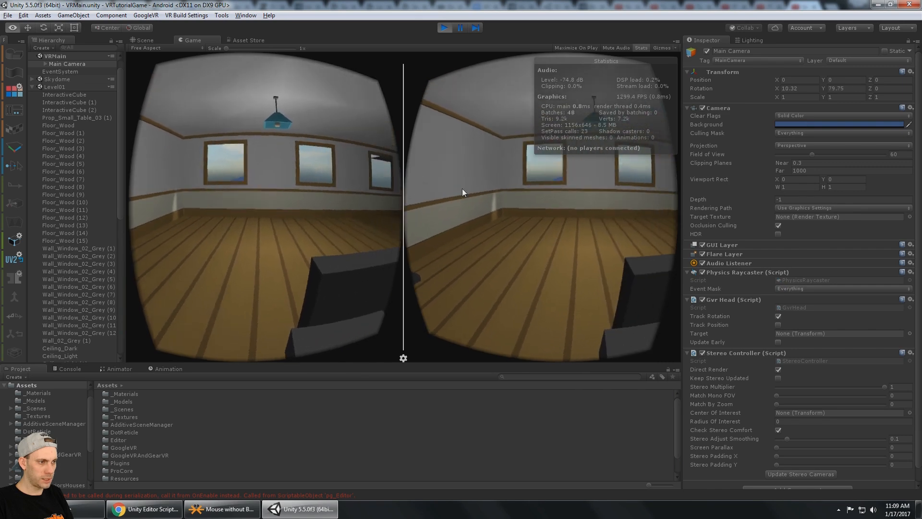
key("alt")
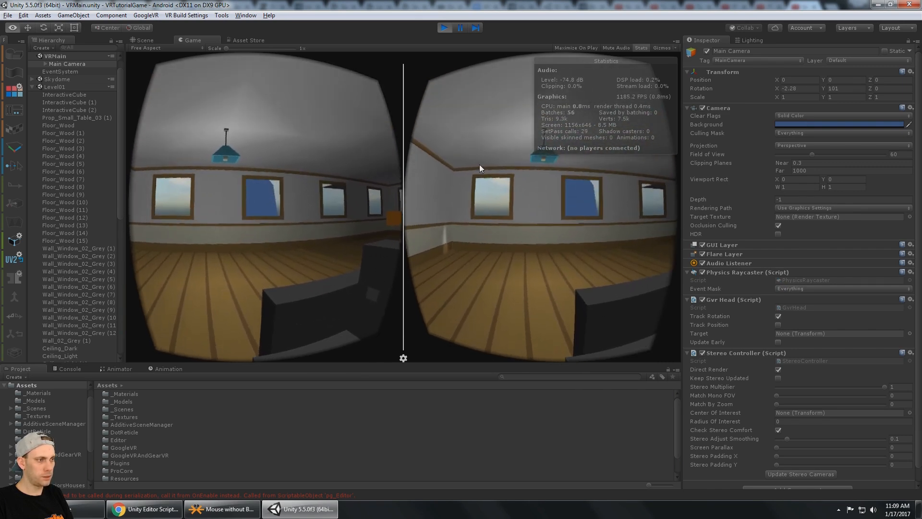
left_click(445, 27)
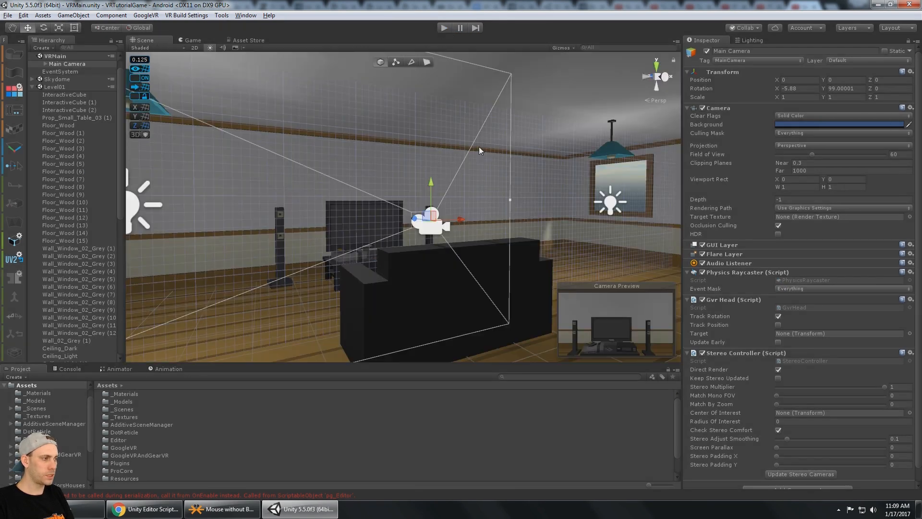
- Check the Main Camera's far clipping distance against the surrounding sky and select the Skydome mesh
scroll(479, 156, "down", 15)
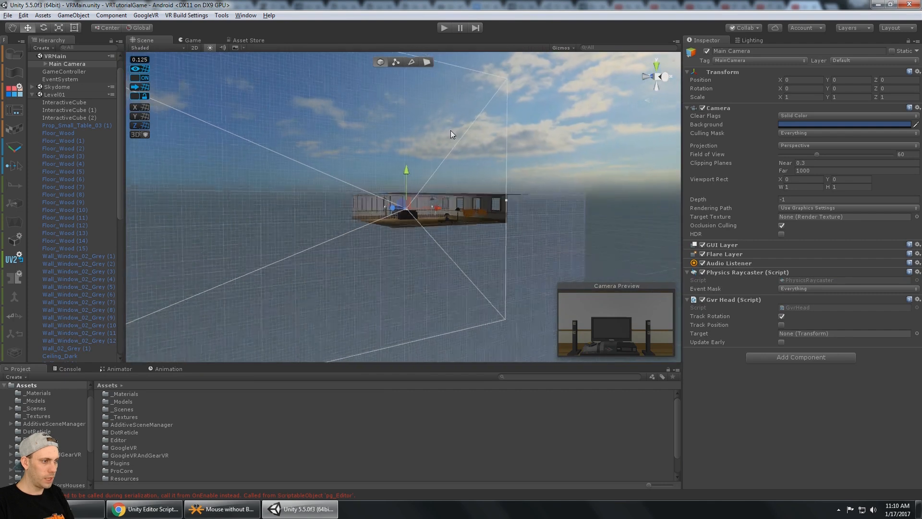
left_click_drag(450, 131, 441, 166, "alt")
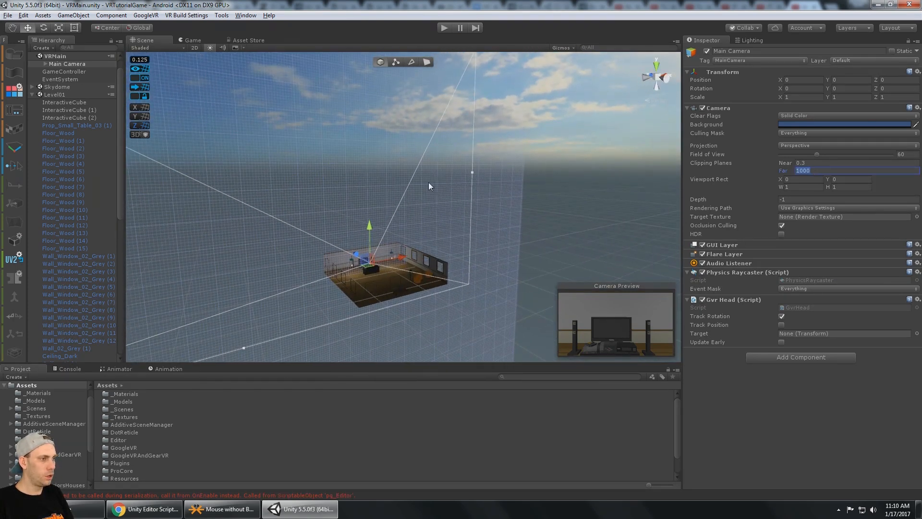
middle_click_drag(429, 186, 426, 154)
left_click(576, 103)
scroll(509, 175, "up", 5)
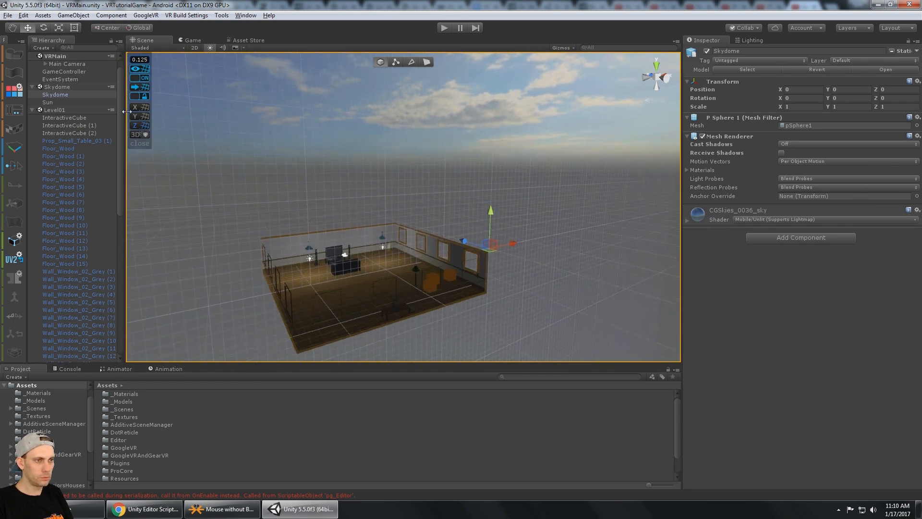
left_click(47, 102)
left_click(593, 87)
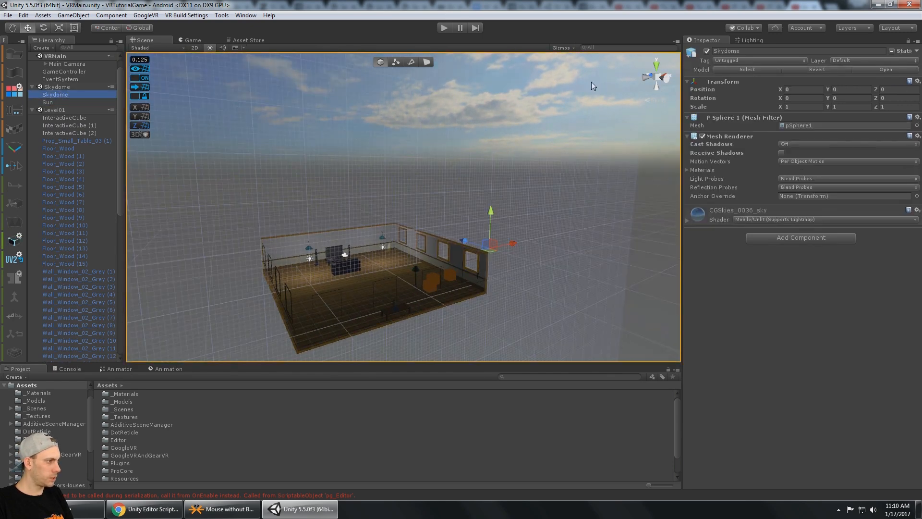
- Scale the Skydome down to 0.8, and further to 0.75, on X, Y and Z, and save the scene
left_click(798, 98)
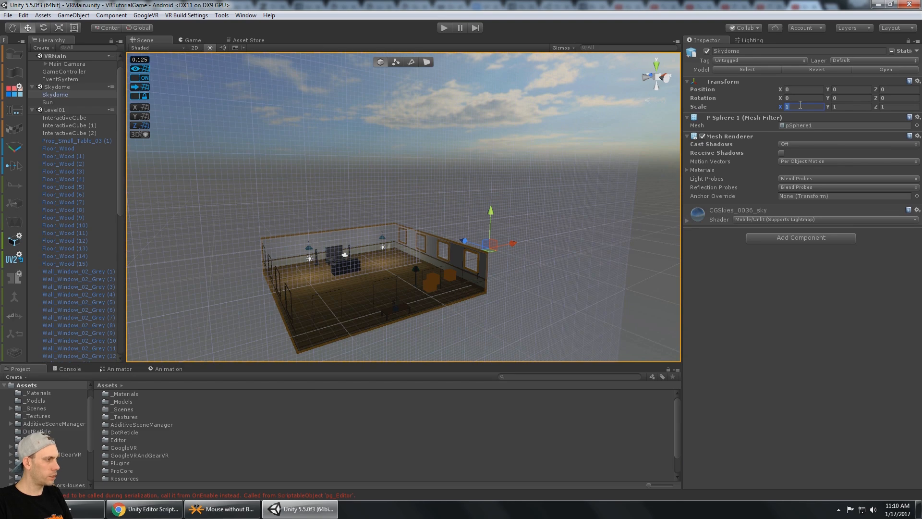
type(".8")
key("Tab")
type(".8")
key("Tab")
type(".8")
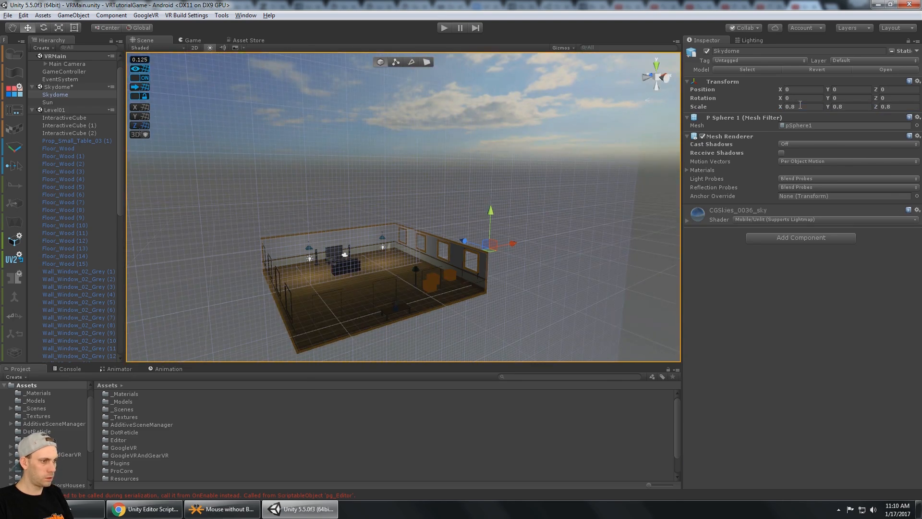
left_click_drag(471, 152, 461, 173, "alt")
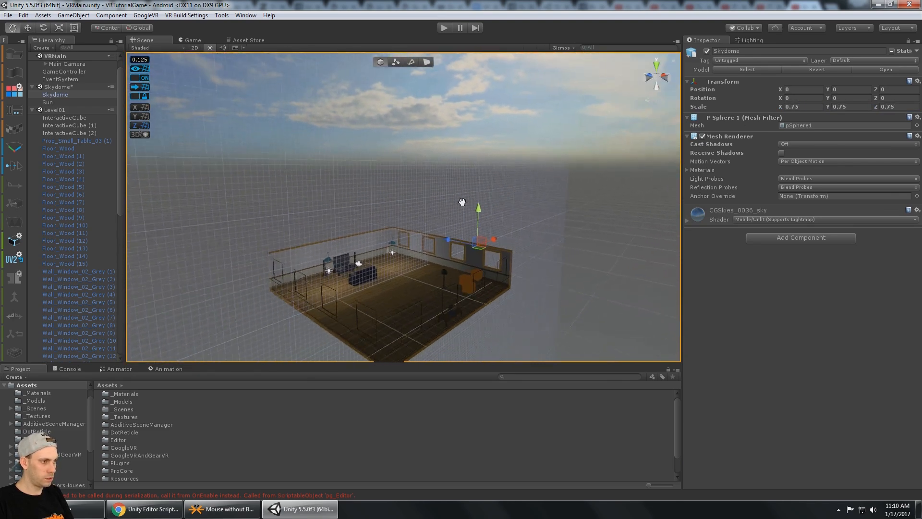
left_click_drag(463, 201, 490, 179, "alt")
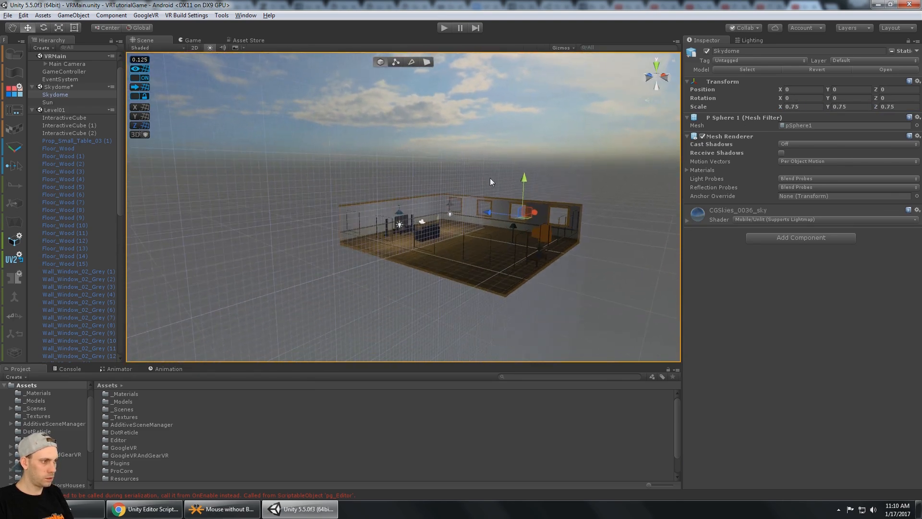
scroll(472, 199, "up", 8)
middle_click_drag(477, 197, 474, 158)
scroll(474, 157, "up", 7)
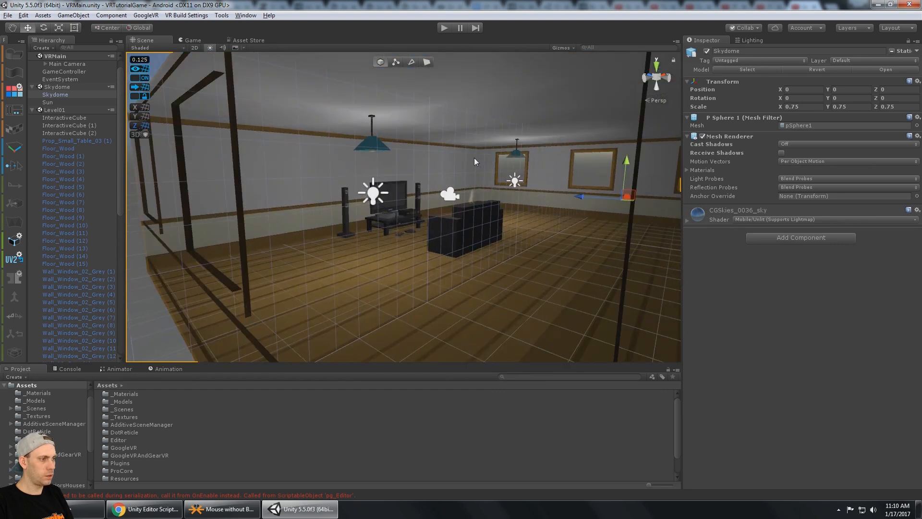
left_click_drag(474, 159, 440, 55, "alt")
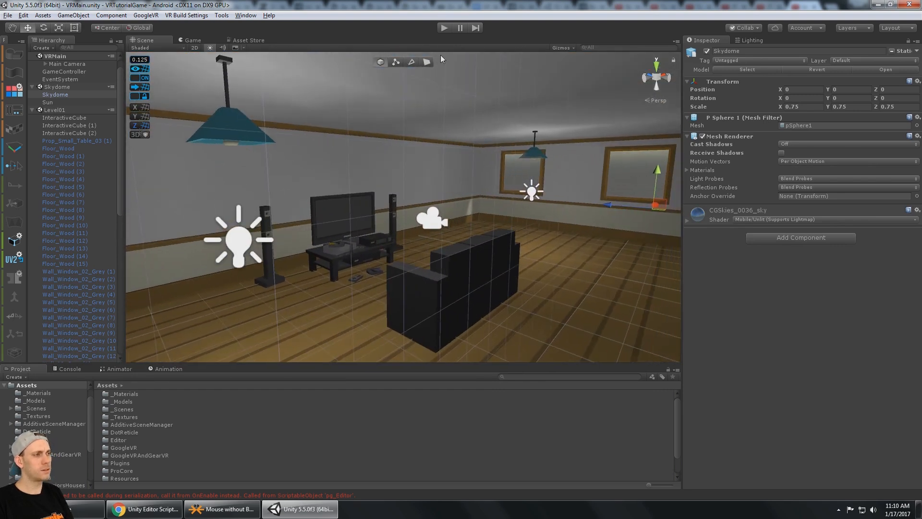
- Run the game again to examine the sky through the windows on all sides and the rendering statistics, and stop it
left_click(443, 27)
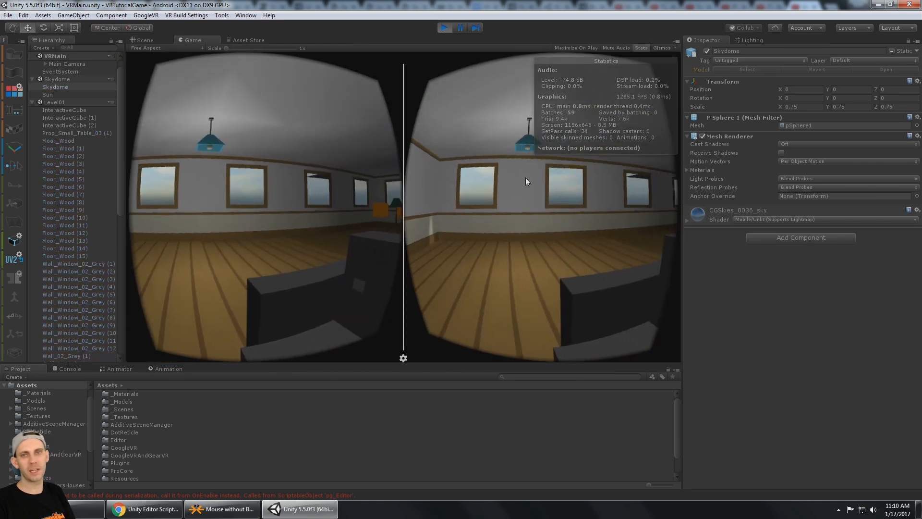
key("alt")
key("alt")
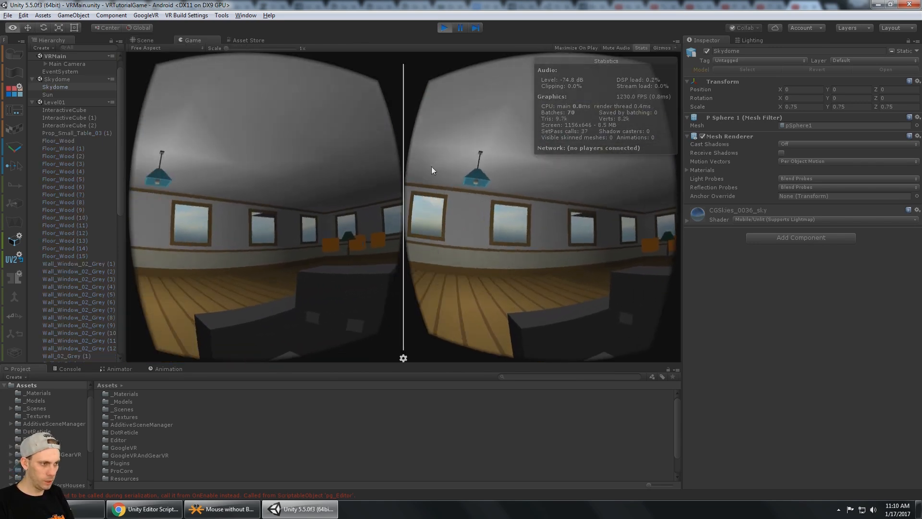
key("alt")
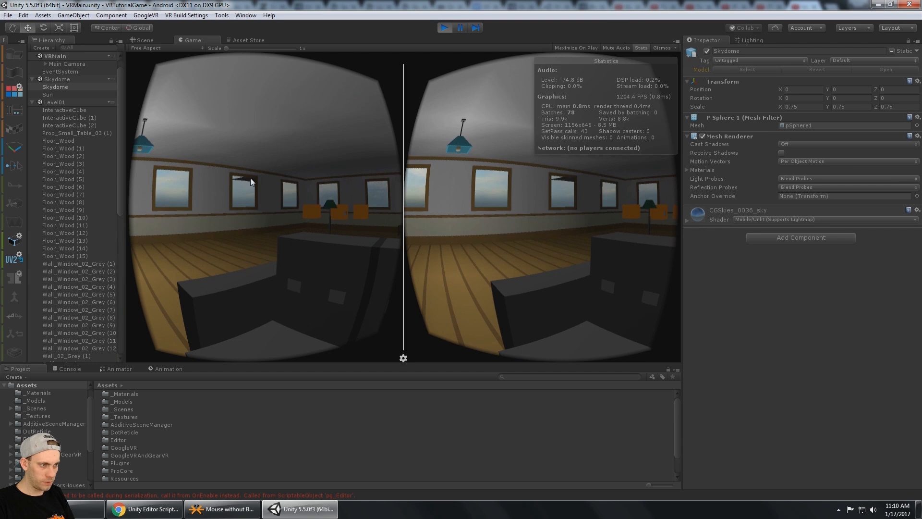
key("alt")
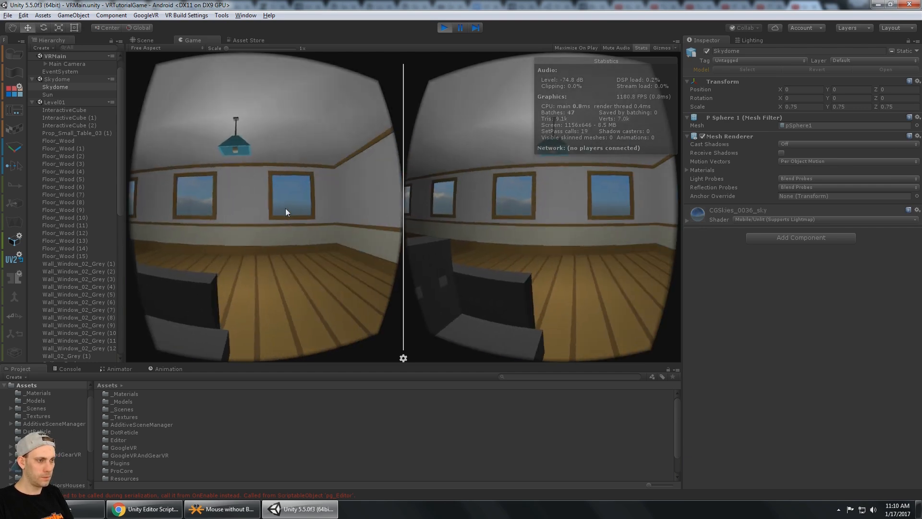
key("alt")
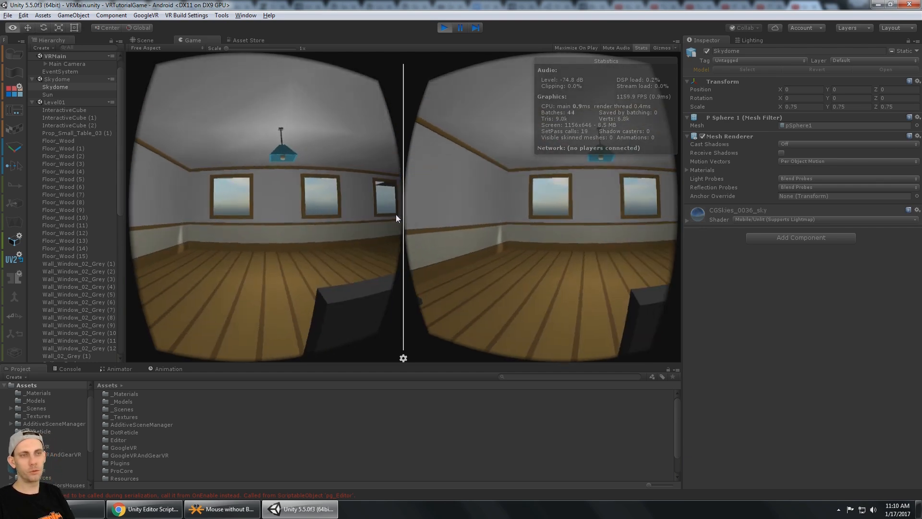
key("alt")
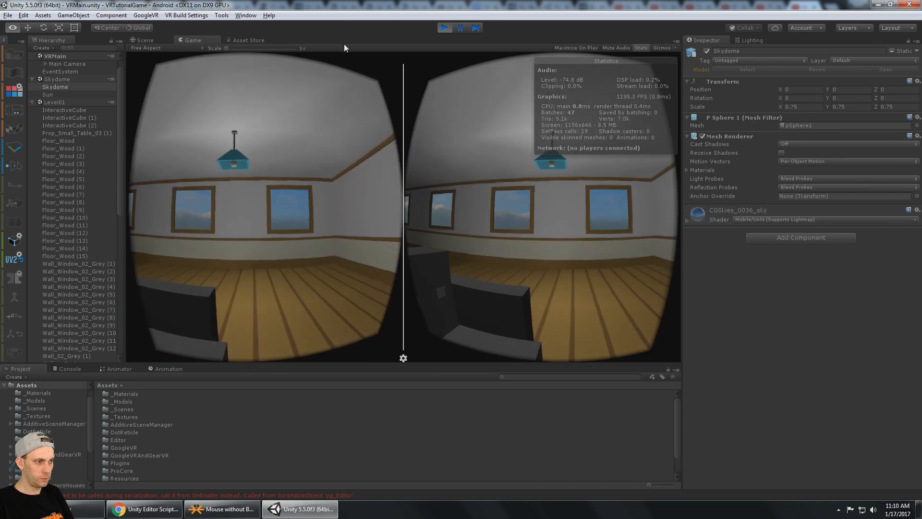
key("alt")
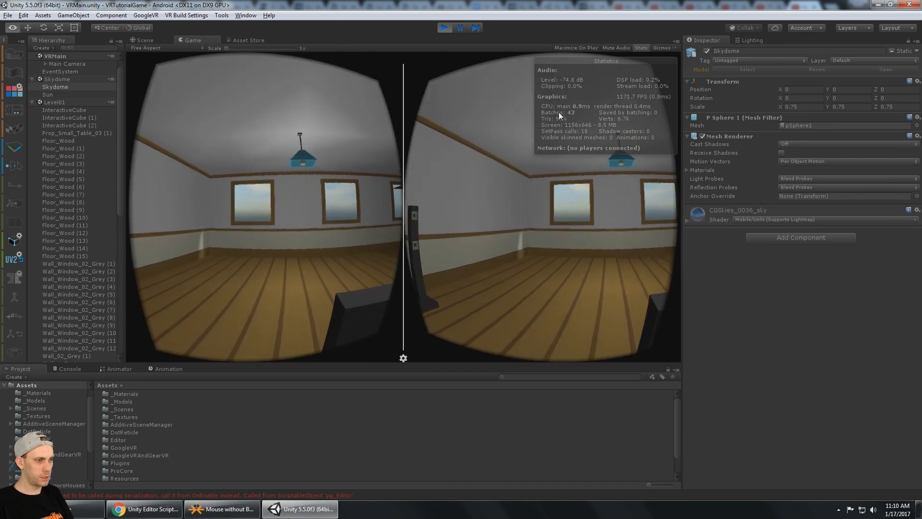
key("alt")
left_click(447, 29)
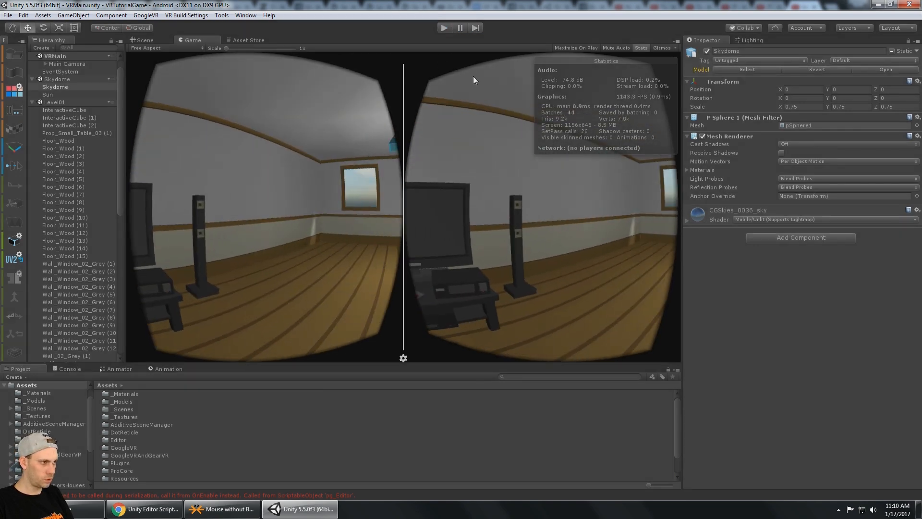
- Set the range to 15 and the intensity to 1.2 on both ceiling lamp point lights
left_click(531, 193)
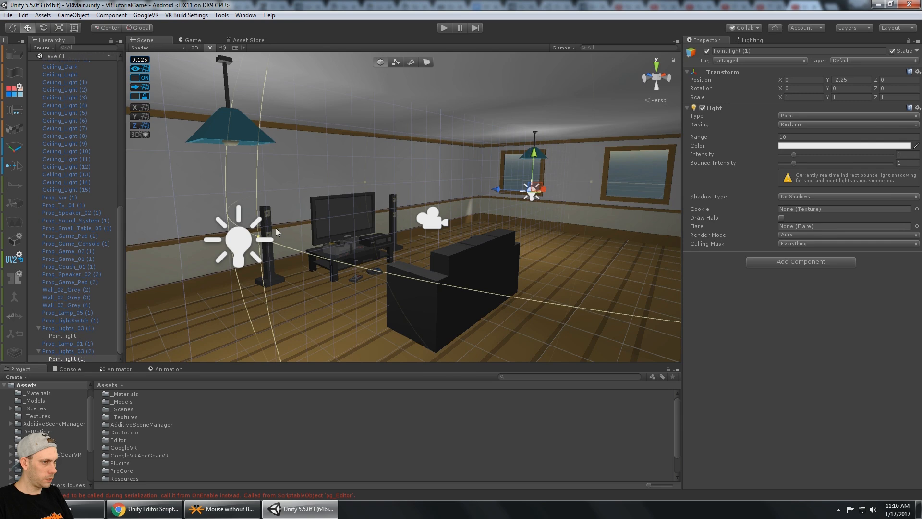
left_click(241, 243, "shift")
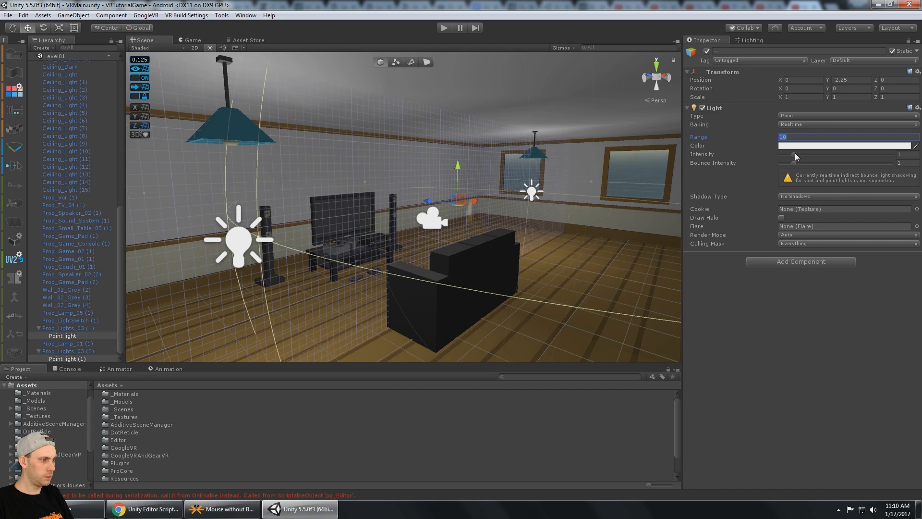
type("15")
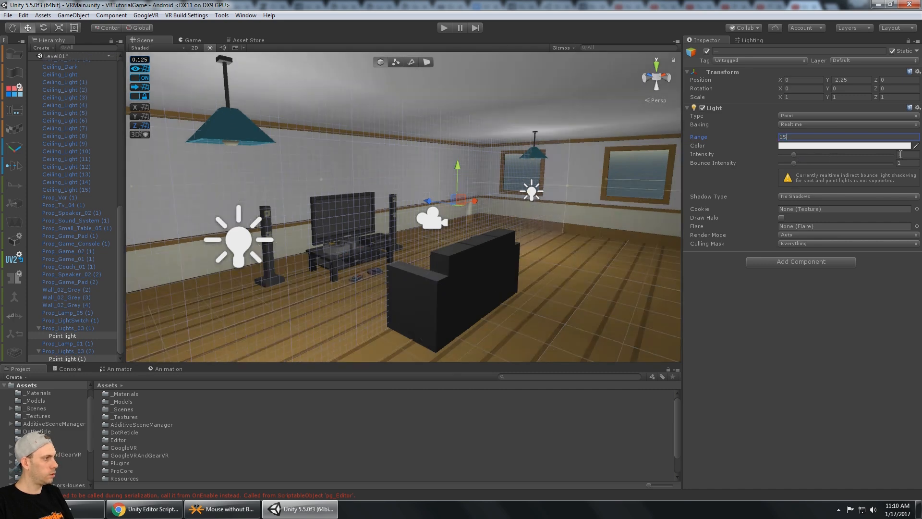
type(".2")
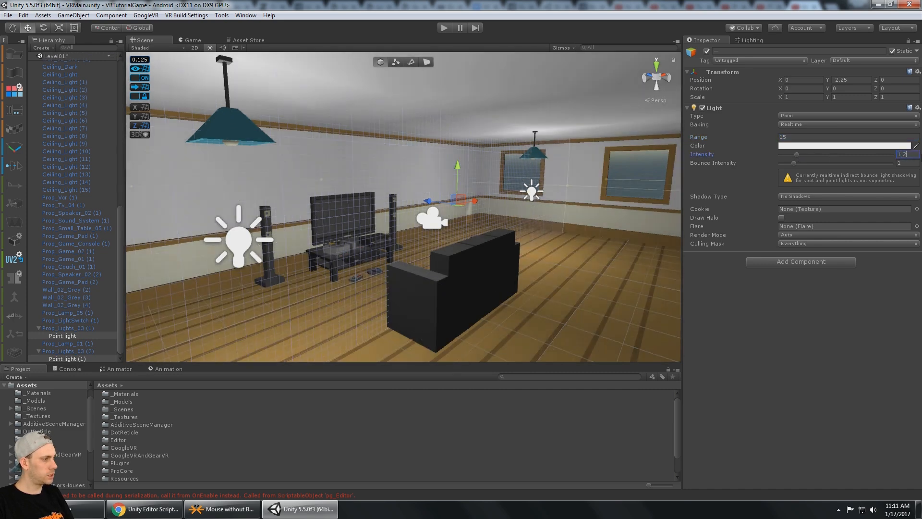
middle_click_drag(657, 102, 673, 106)
left_click_drag(613, 174, 514, 180, "alt")
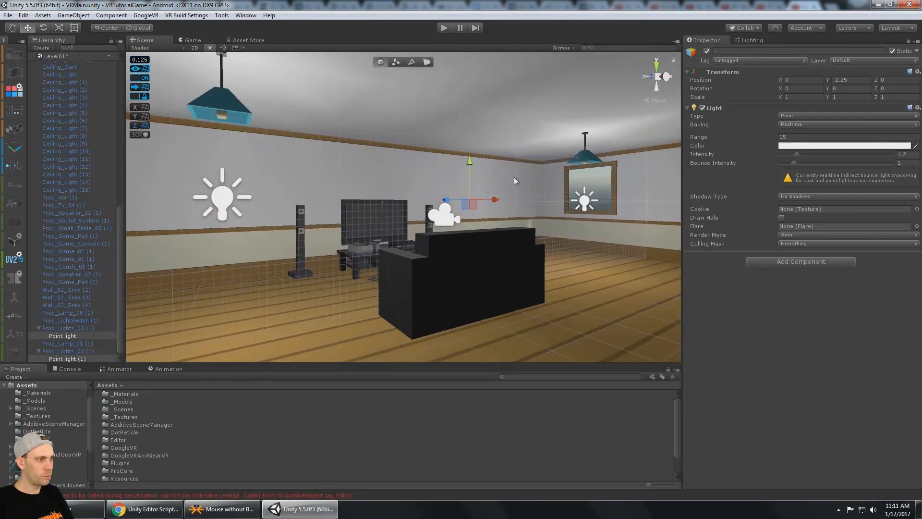
- Run the game, turn off VR Mode on GvrViewerMain, look around the room's lighting and windows, and stop it
left_click(443, 28)
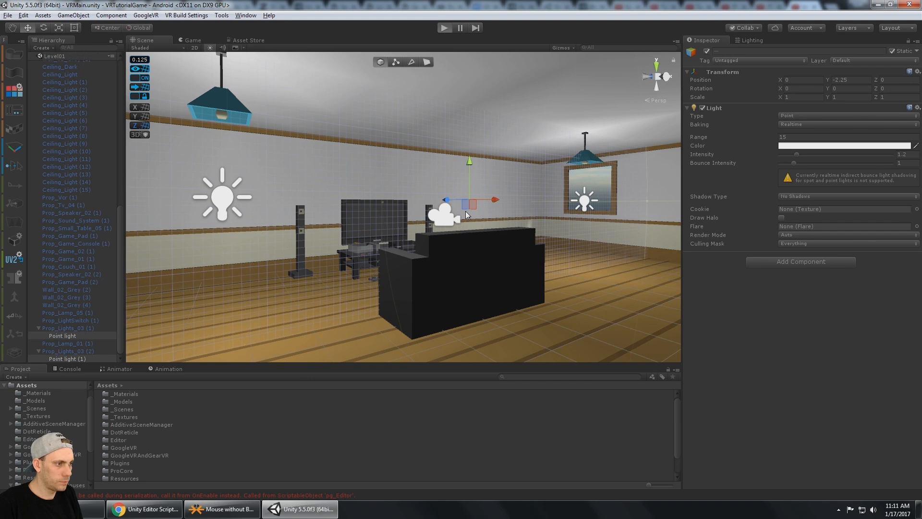
key("alt")
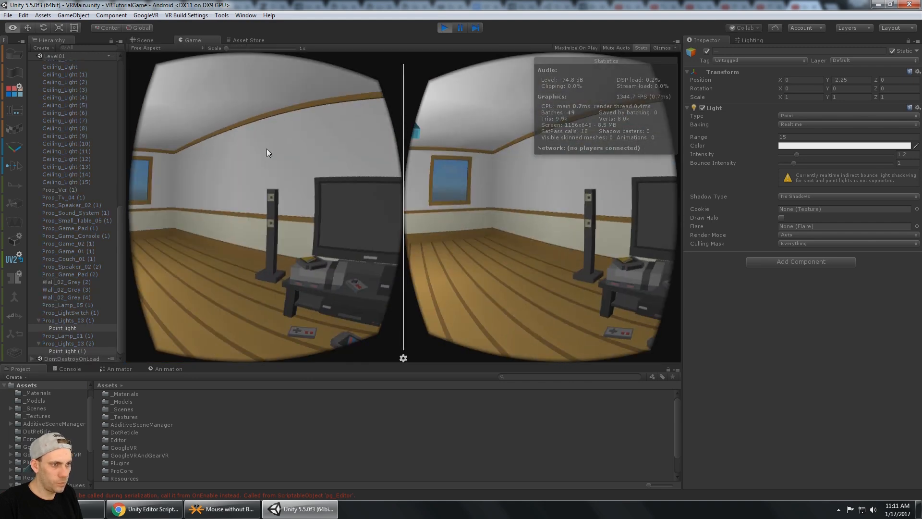
scroll(113, 133, "up", 5)
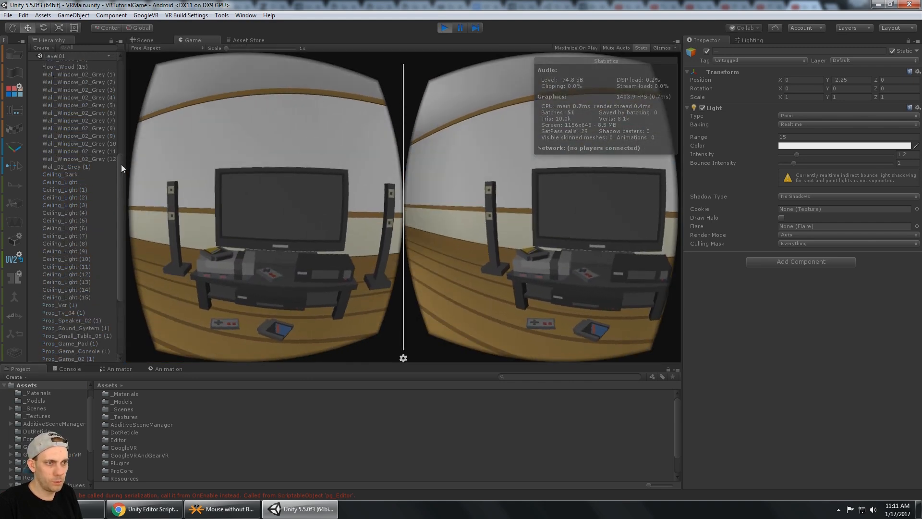
scroll(118, 115, "up", 9)
left_click(51, 64)
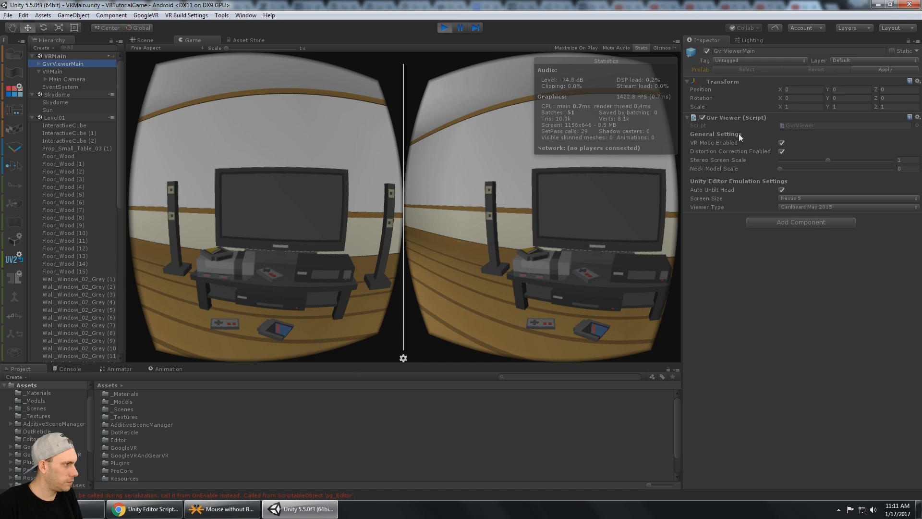
left_click(781, 143)
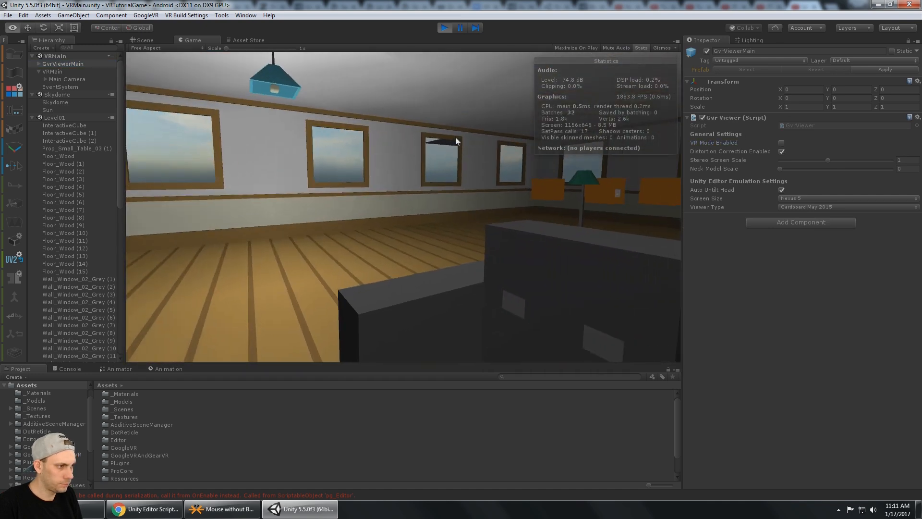
key("alt")
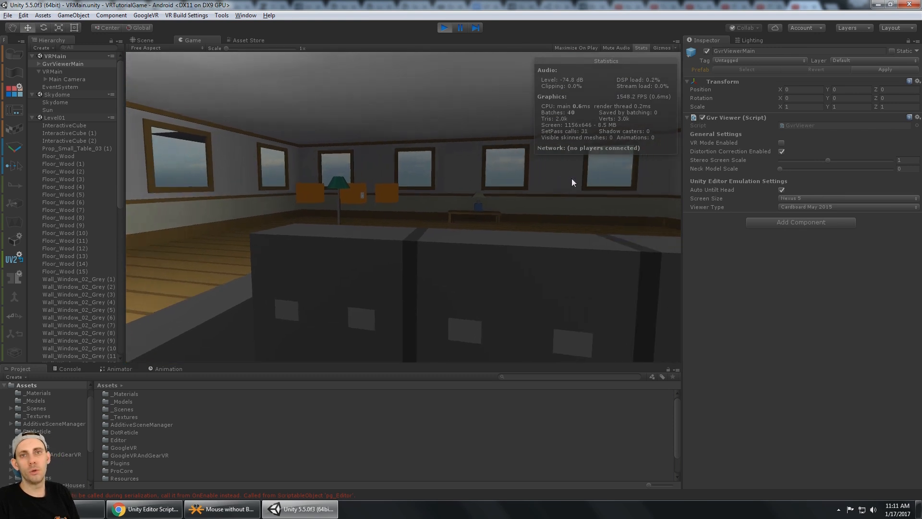
key("alt")
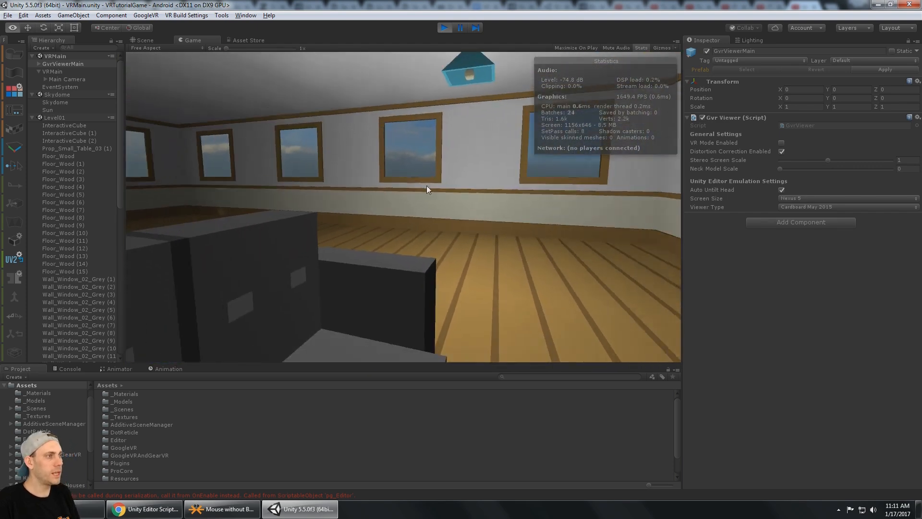
left_click(444, 28)
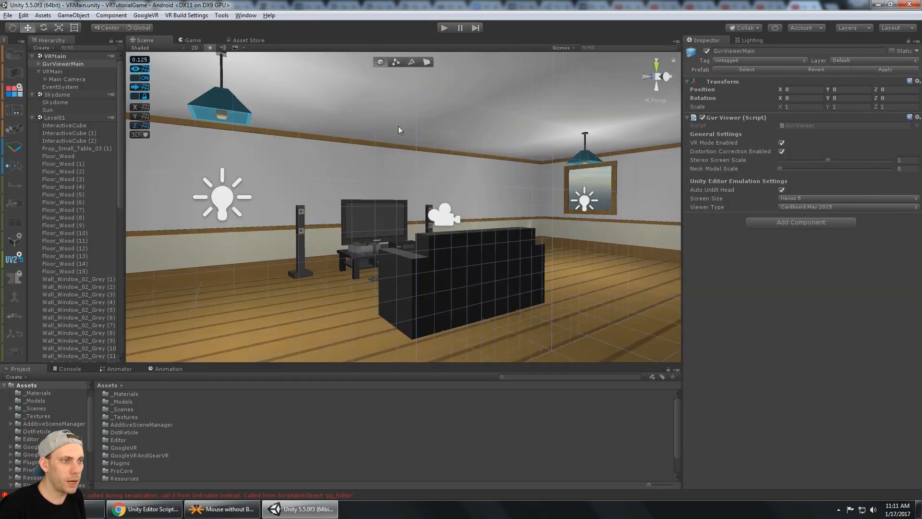
- Add the GvrFPSCanvas prefab from the GoogleVR/Prefabs/Utilities folder as a child of the Main Camera
scroll(142, 442, "down", 1)
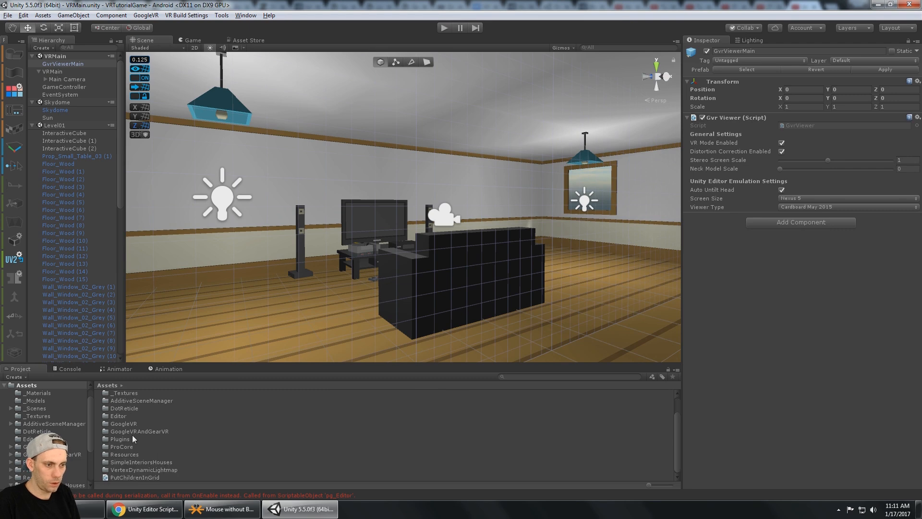
scroll(132, 434, "up", 1)
left_click_drag(91, 408, 90, 393)
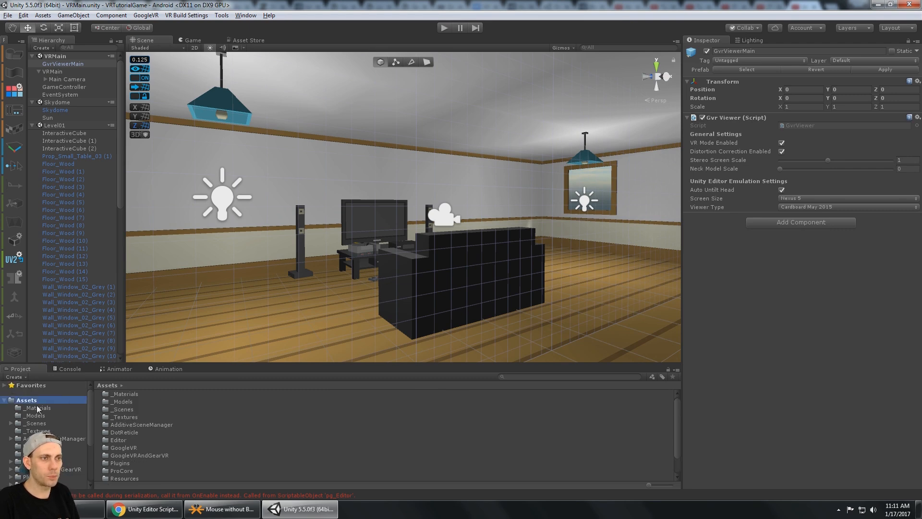
left_click(65, 78)
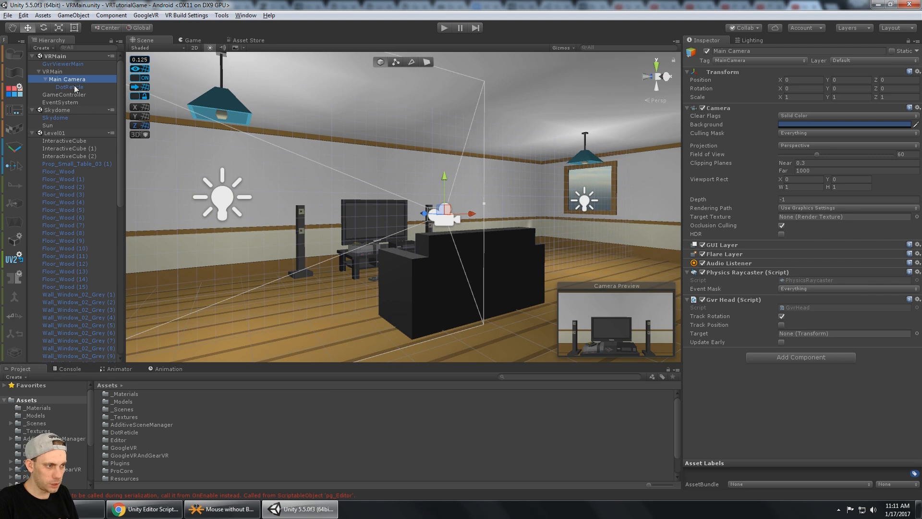
left_click(72, 87)
scroll(91, 246, "down", 5)
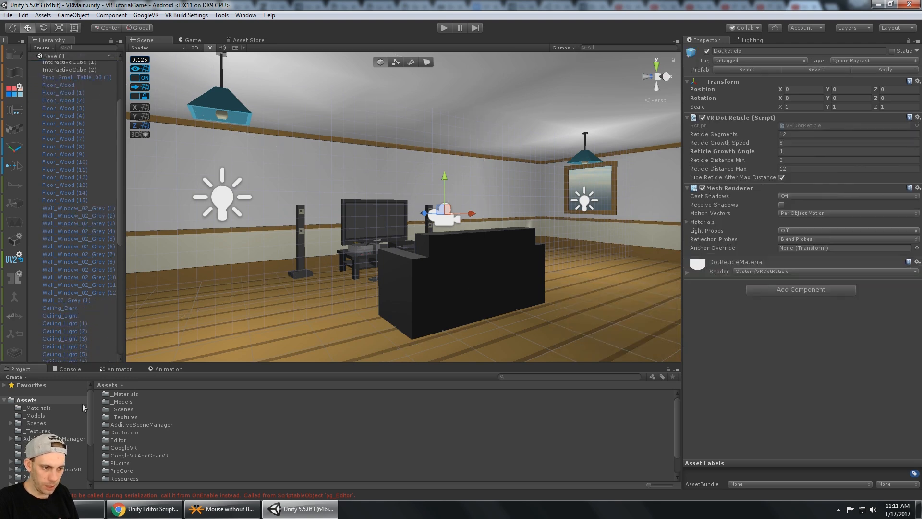
left_click(69, 462)
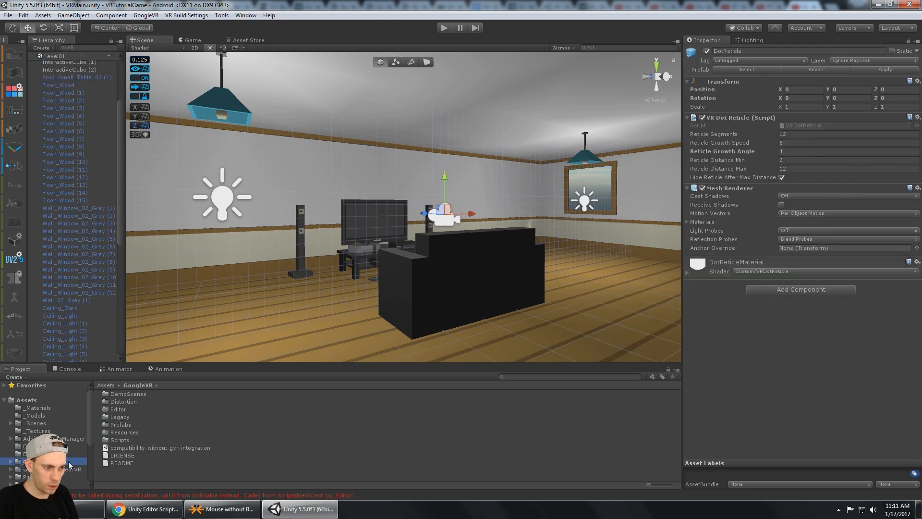
double_click(120, 424)
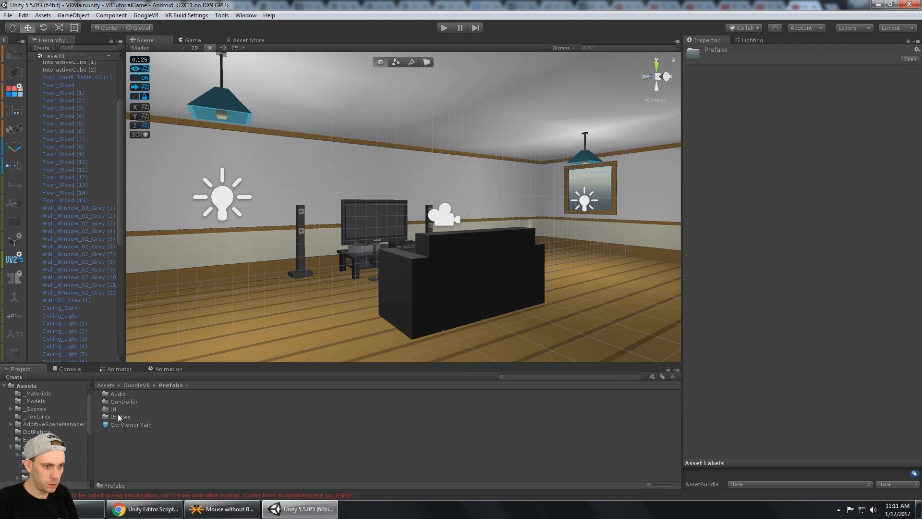
double_click(117, 416)
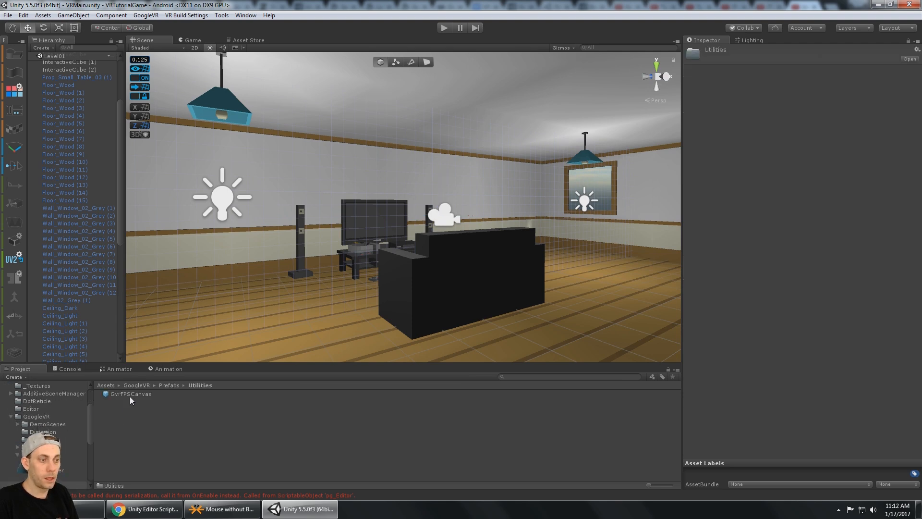
left_click_drag(128, 393, 77, 101)
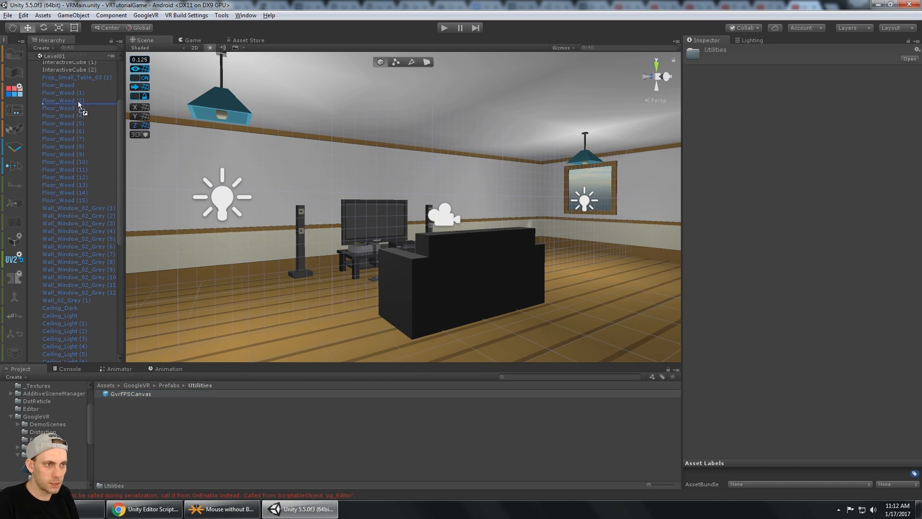
left_click_drag(70, 56, 83, 77)
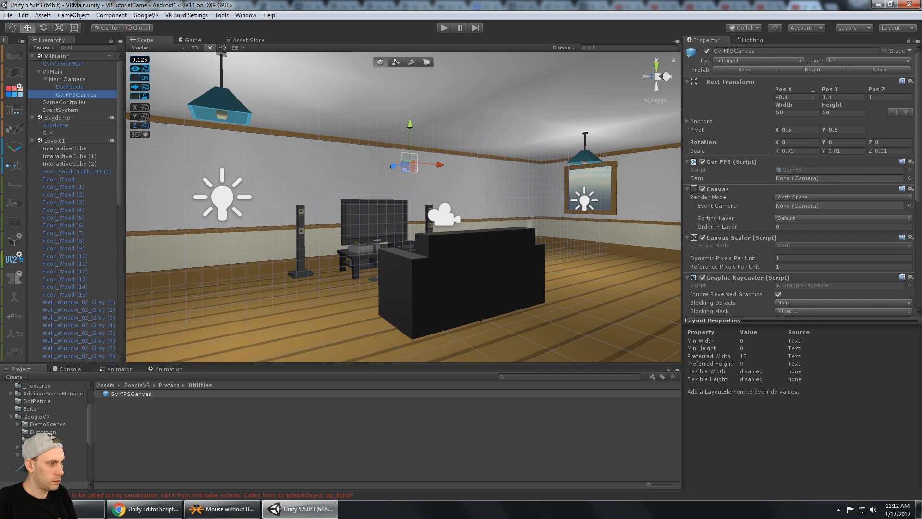
- Set the GvrFPSCanvas's Pos X and Pos Y to 0
left_click_drag(528, 111, 581, 109, "alt")
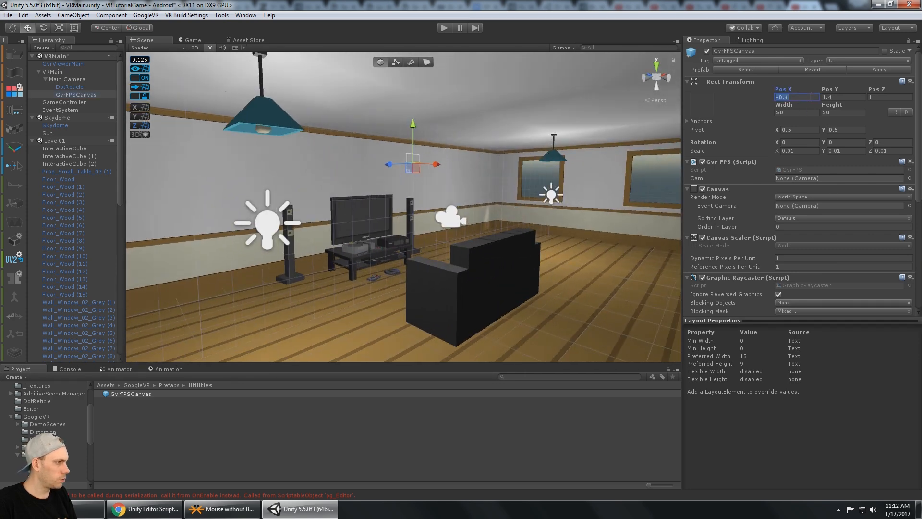
type("0")
key("Tab")
type("0")
key("Tab")
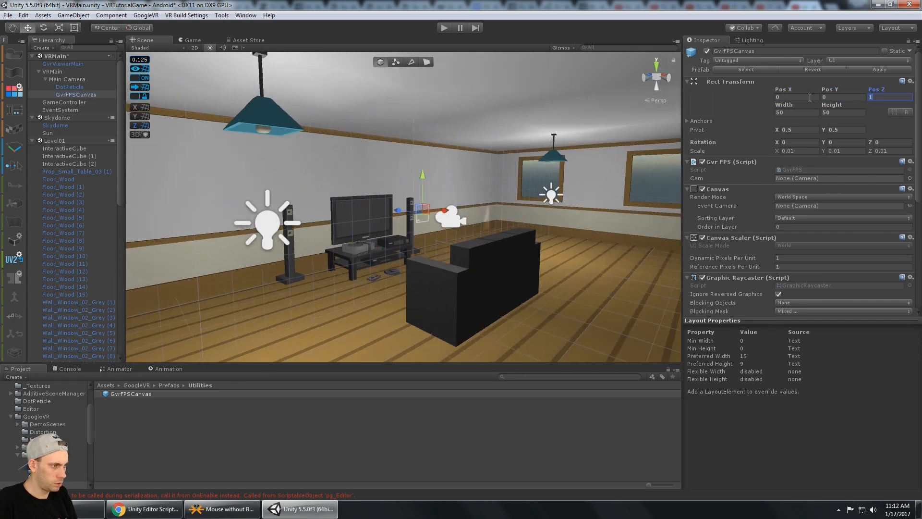
left_click_drag(460, 203, 376, 208, "alt")
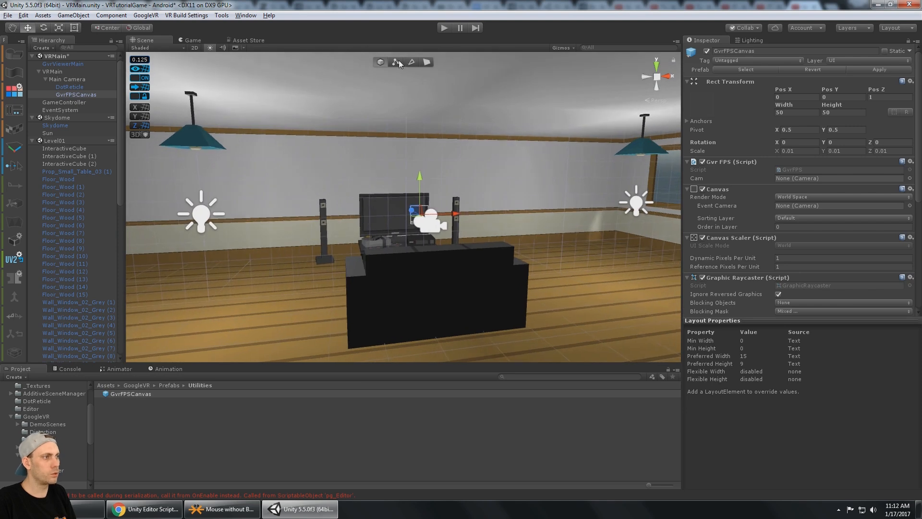
- Run the game to check the FPS text in front of the TV and review the canvas's position and text settings
left_click(444, 29)
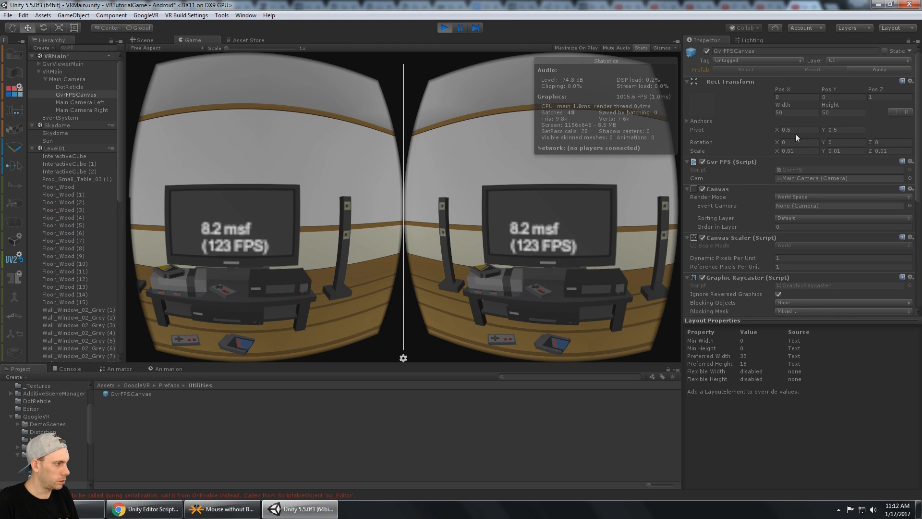
scroll(757, 192, "down", 6)
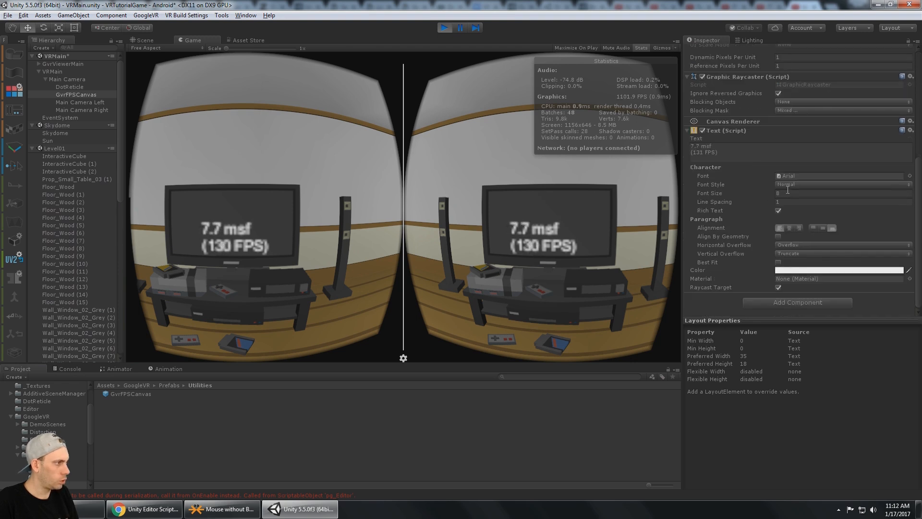
scroll(733, 146, "up", 6)
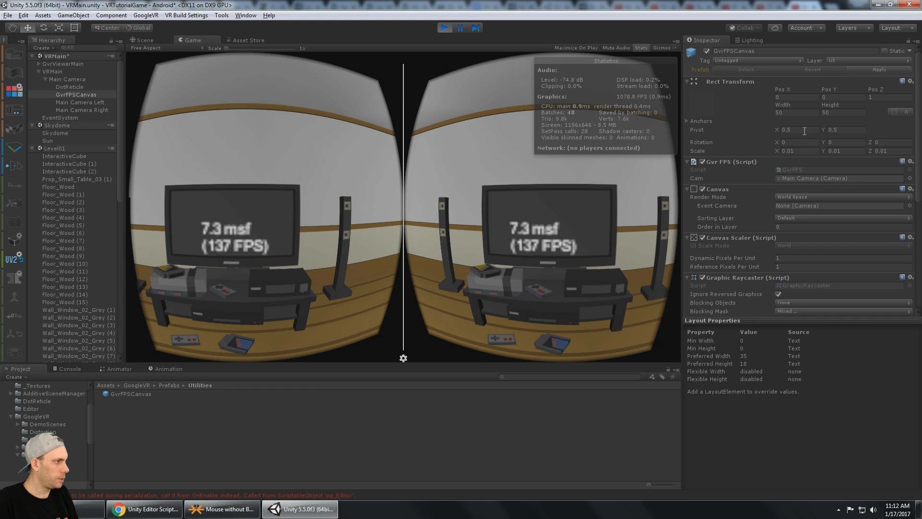
left_click(801, 98)
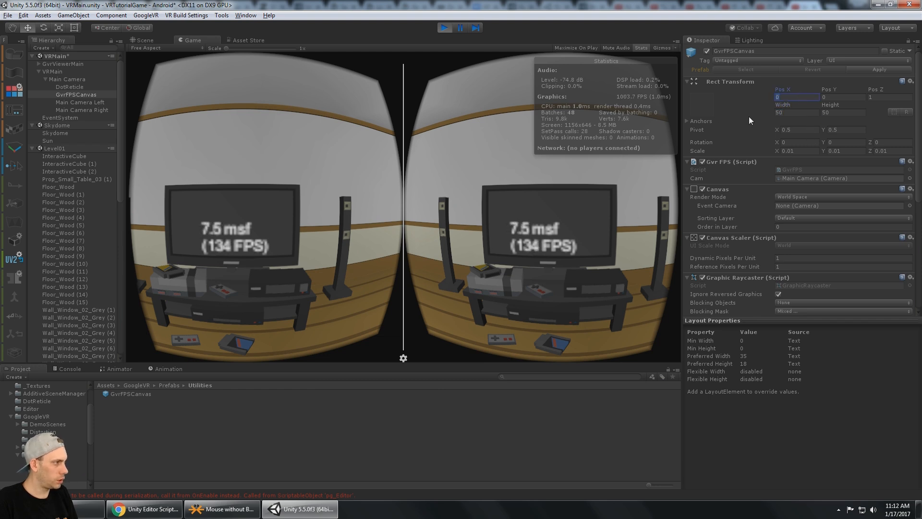
left_click(846, 98)
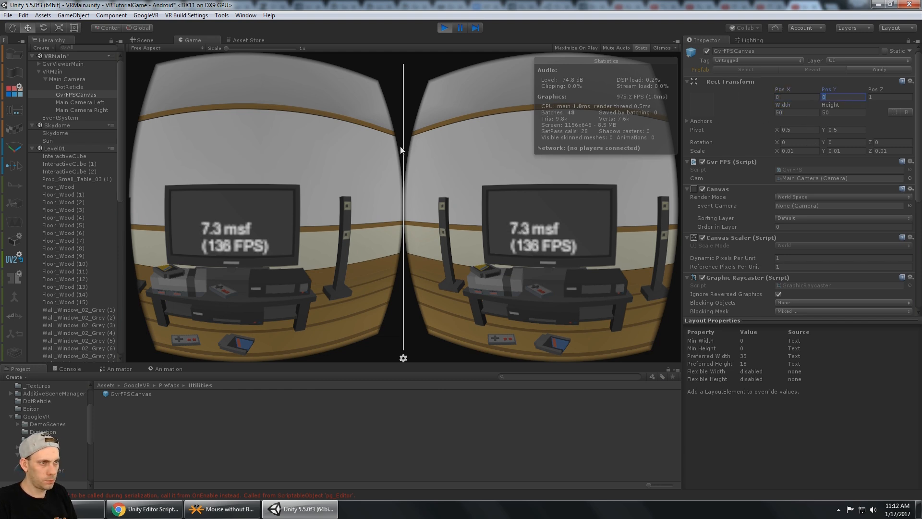
- While the game runs, move the FPS canvas below the TV screen to about X -0.177, Y -0.319, and check it in the Game view
left_click(141, 41)
scroll(447, 178, "up", 6)
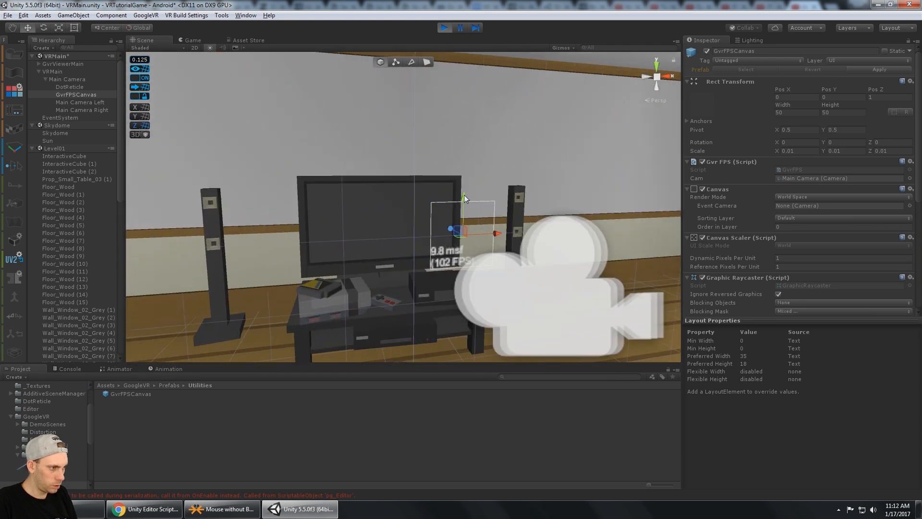
left_click_drag(464, 195, 478, 268)
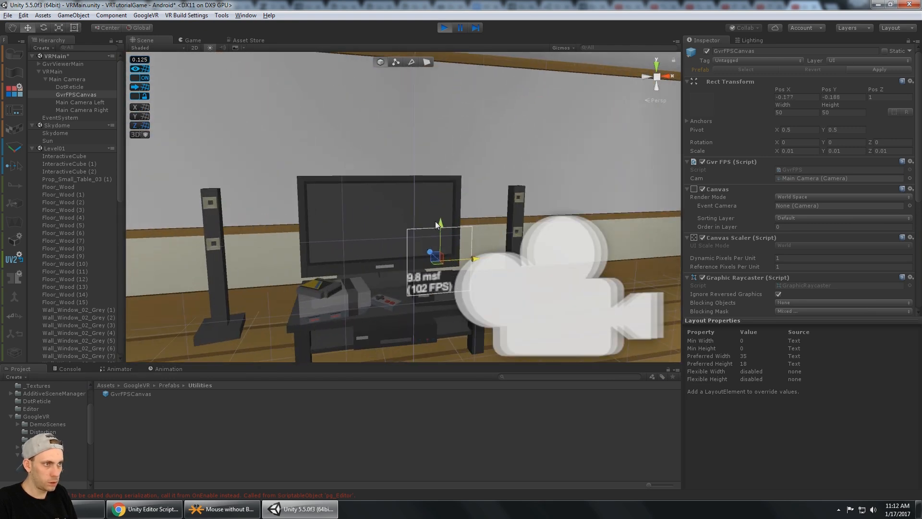
left_click_drag(440, 224, 440, 242)
left_click(191, 40)
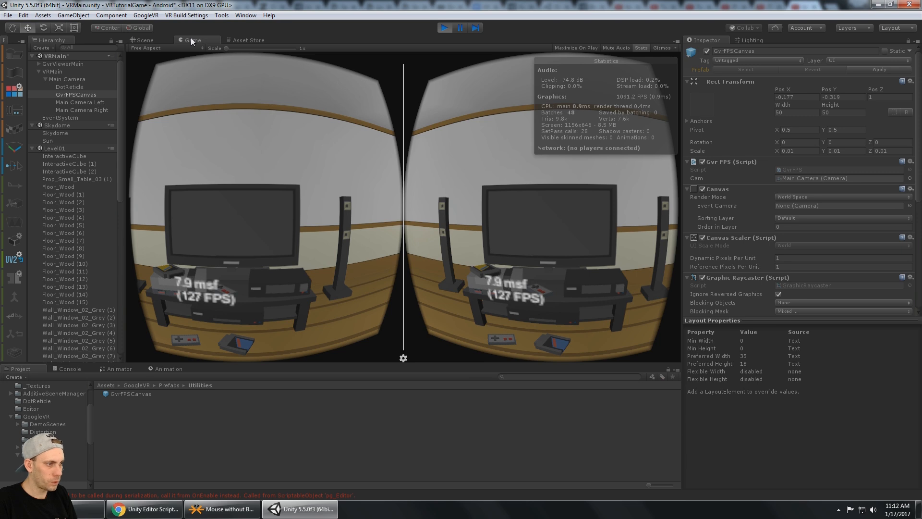
- Set the canvas's Pos X to -0.18 and Pos Y to -0.3, copy the Rect Transform, stop the game and paste its values back
left_click(145, 40)
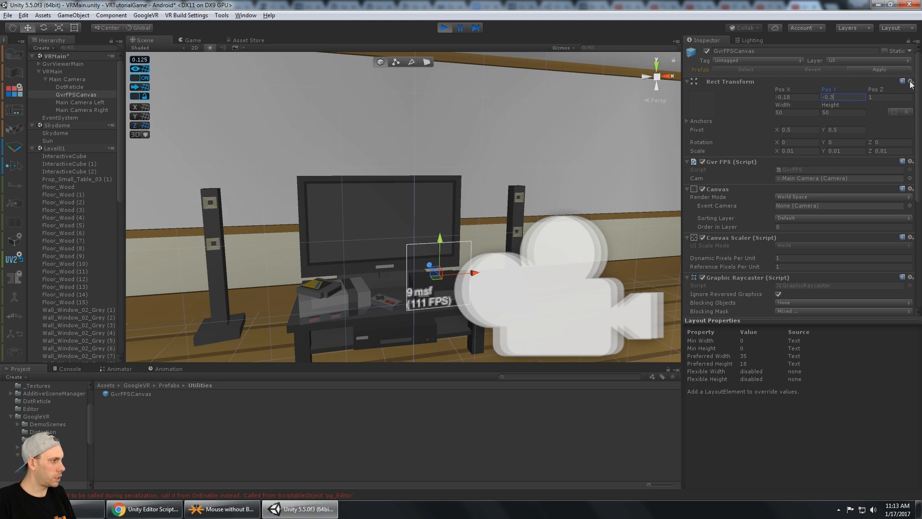
left_click(910, 81)
left_click(874, 142)
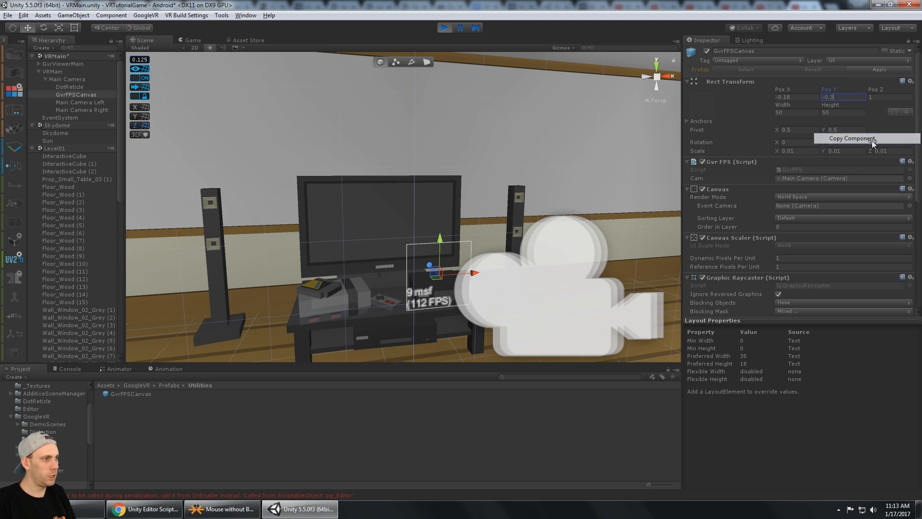
left_click(444, 27)
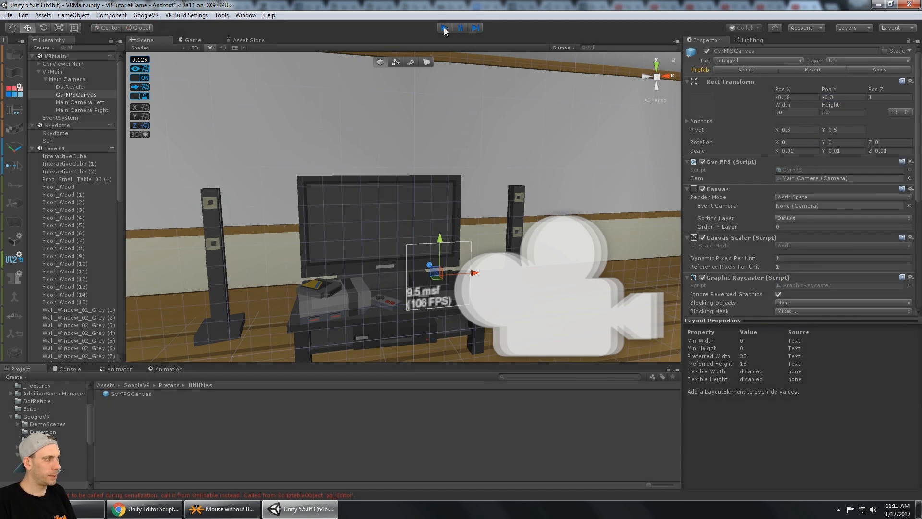
left_click(910, 81)
left_click(865, 170)
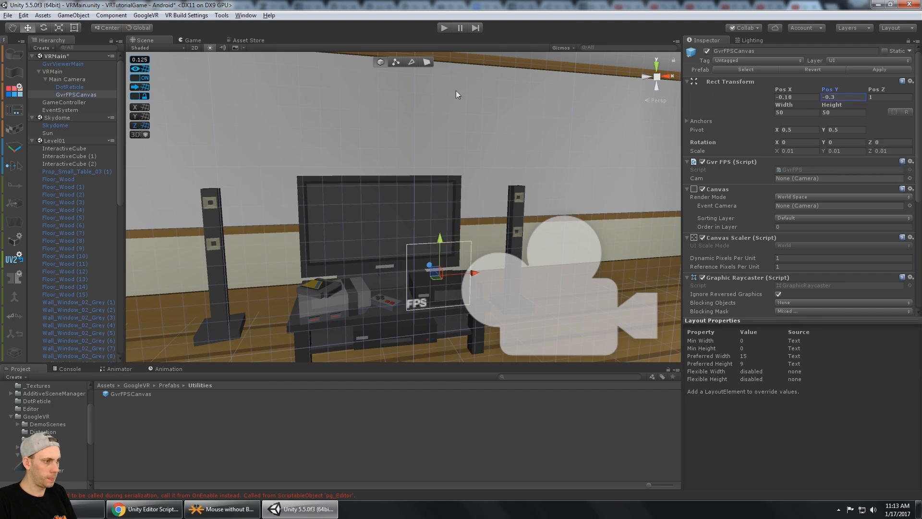
- Check the FPS text in the Game view and review the GvrFPSCanvas's text settings
left_click(198, 41)
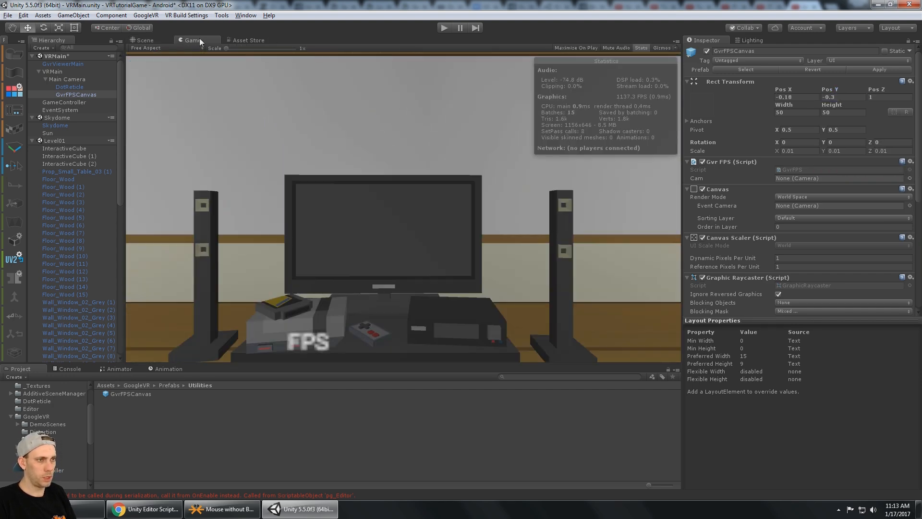
scroll(824, 192, "down", 5)
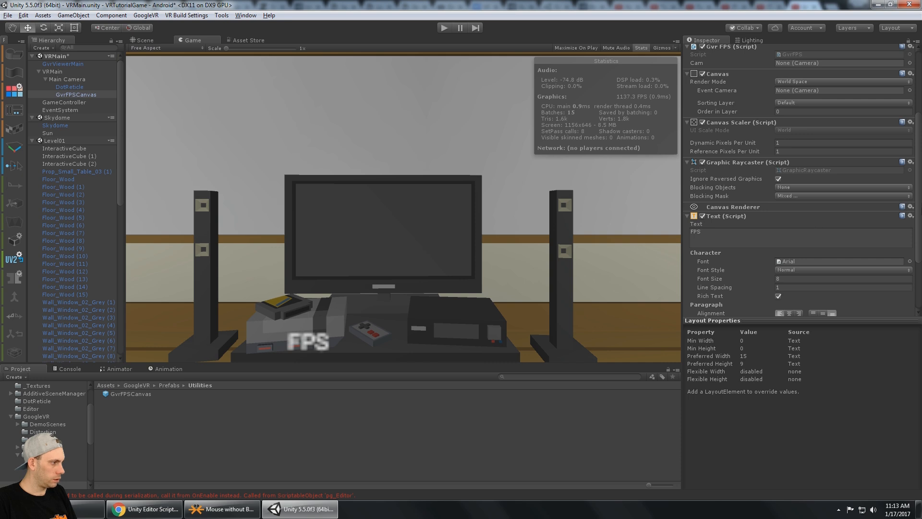
left_click_drag(919, 205, 918, 224)
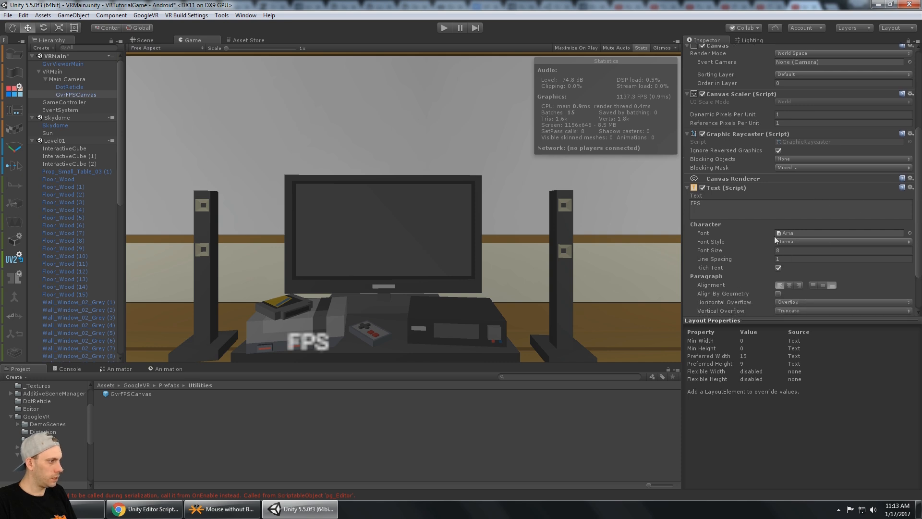
scroll(765, 175, "up", 5)
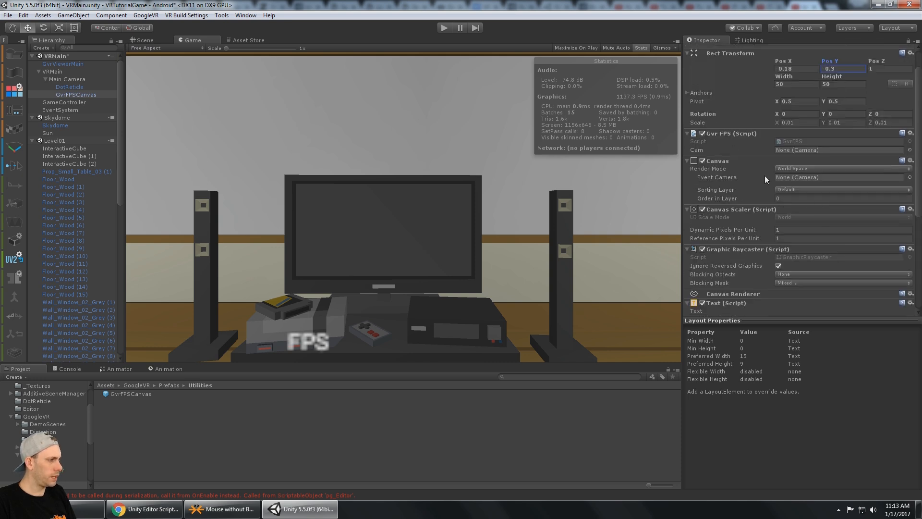
- Open the GvrFPS script and remove string.Format and its display-format and msf arguments from the textField.text assignment in LateUpdate
double_click(778, 141)
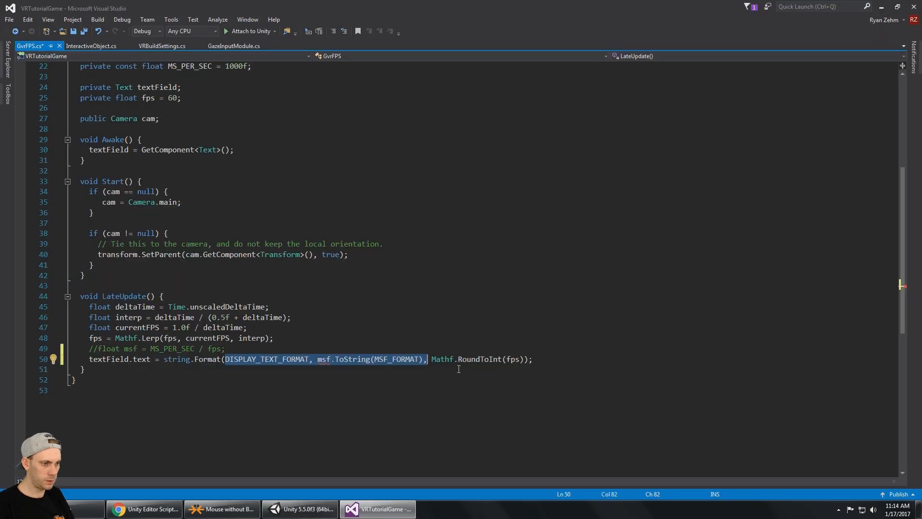
key("BackSpace")
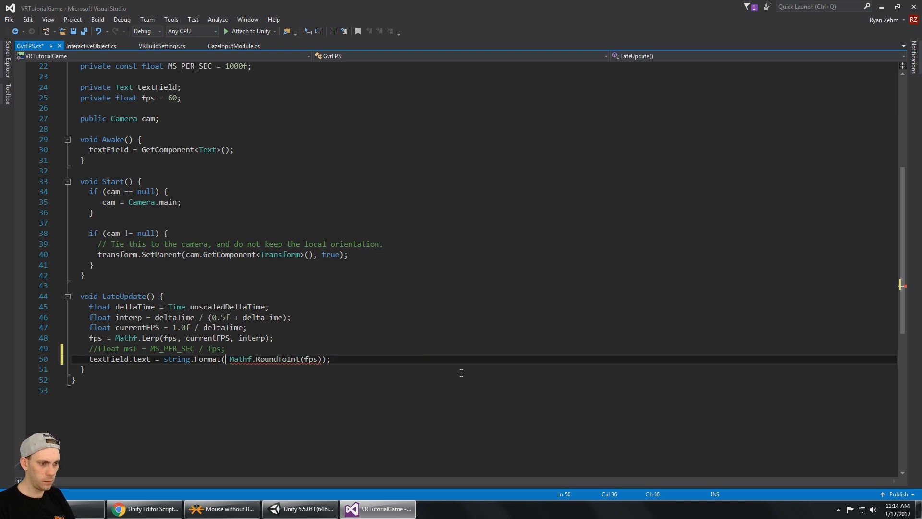
key("Delete")
key("BackSpace")
key("BackSpace")
key("BackSpace")
key("BackSpace")
key("BackSpace")
key("BackSpace")
key("BackSpace")
key("BackSpace")
key("BackSpace")
key("BackSpace")
key("BackSpace")
key("BackSpace")
key("BackSpace")
key("BackSpace")
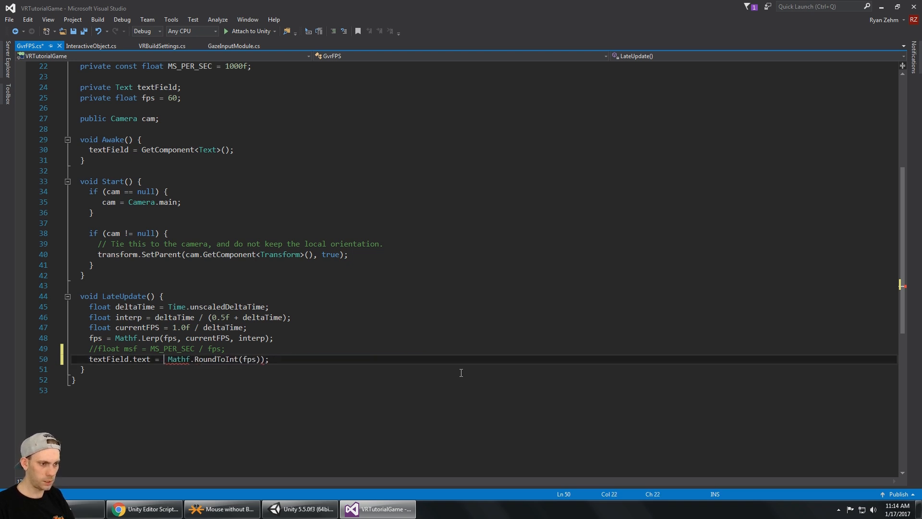
- Remove the surplus closing parenthesis, put "" + before Mathf.RoundToInt(fps) in the textField.text assignment, and save the script
key("End")
key("Left")
key("BackSpace")
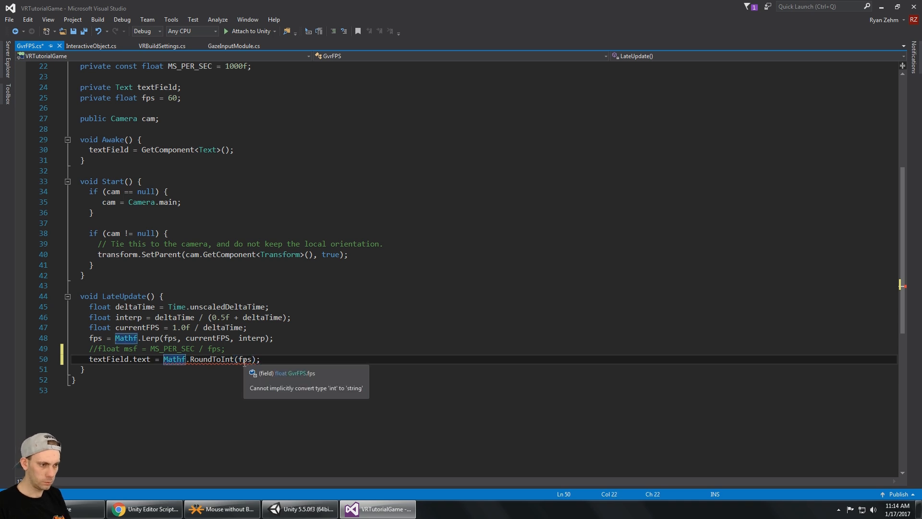
type("\"\" +")
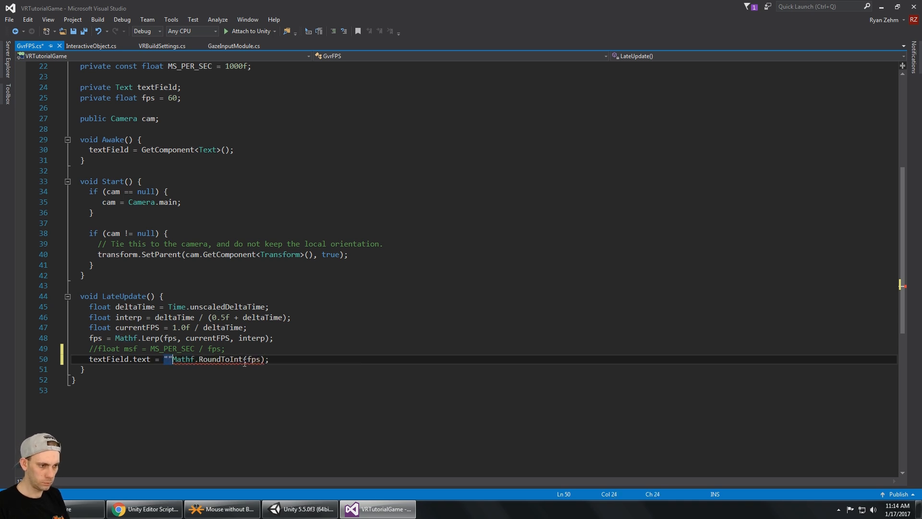
key("End")
key("ctrl+s")
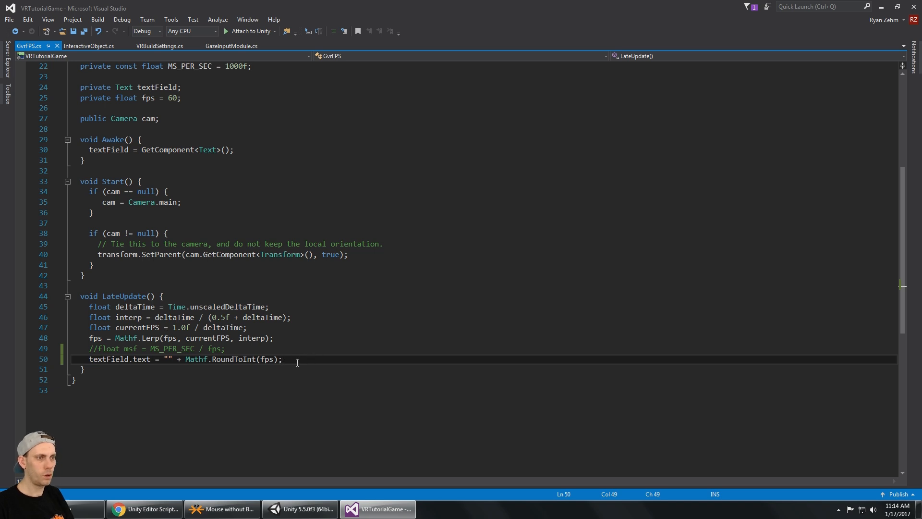
- Switch back to Unity, run the game to check the FPS display with the edited script, and stop it
left_click(302, 509)
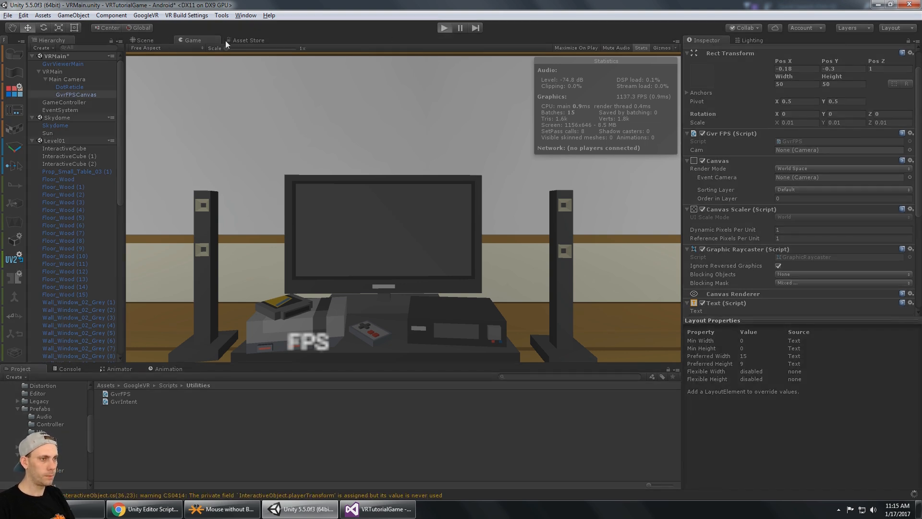
key("ctrl+p")
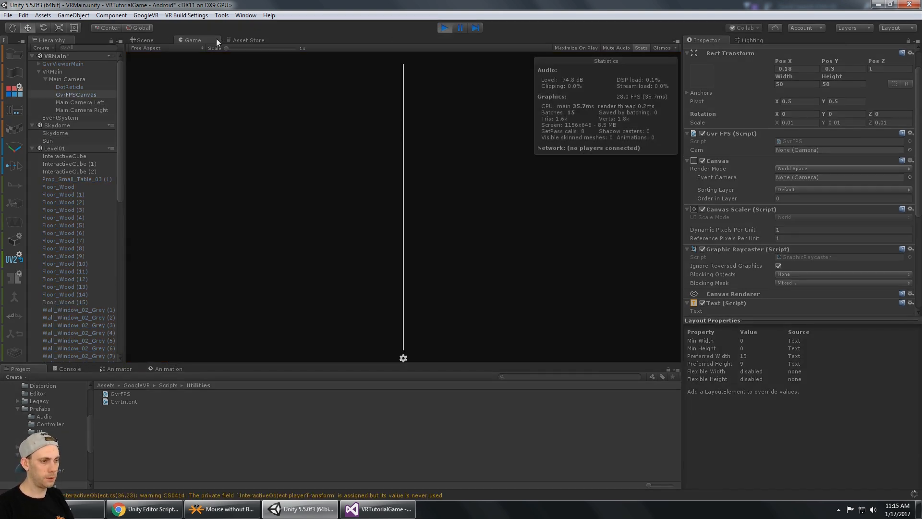
left_click(444, 28)
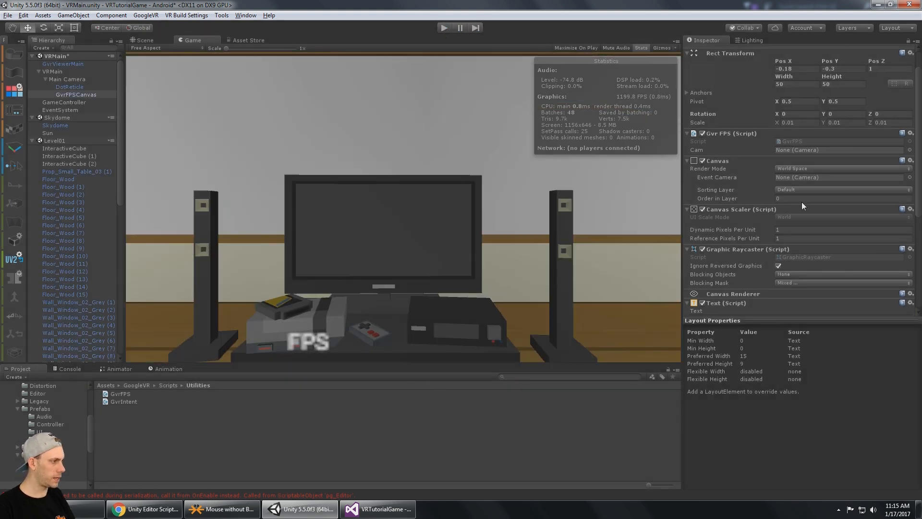
- Check the GvrFPSCanvas's scale and font size, and copy its Text component
scroll(802, 205, "down", 5)
scroll(803, 203, "up", 6)
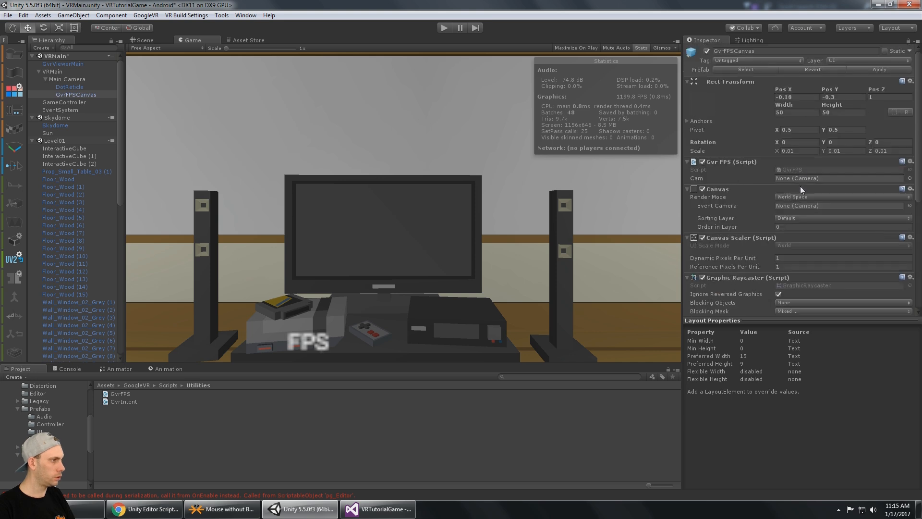
left_click(799, 151)
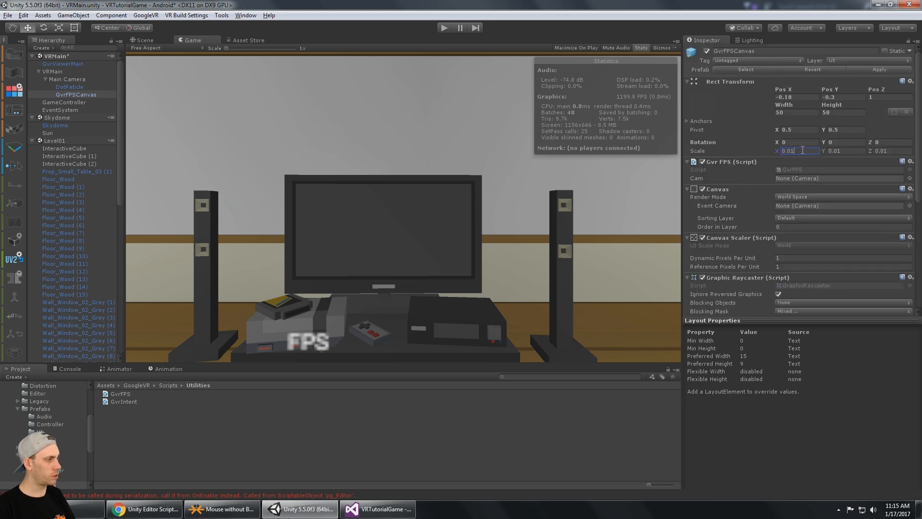
scroll(811, 187, "down", 6)
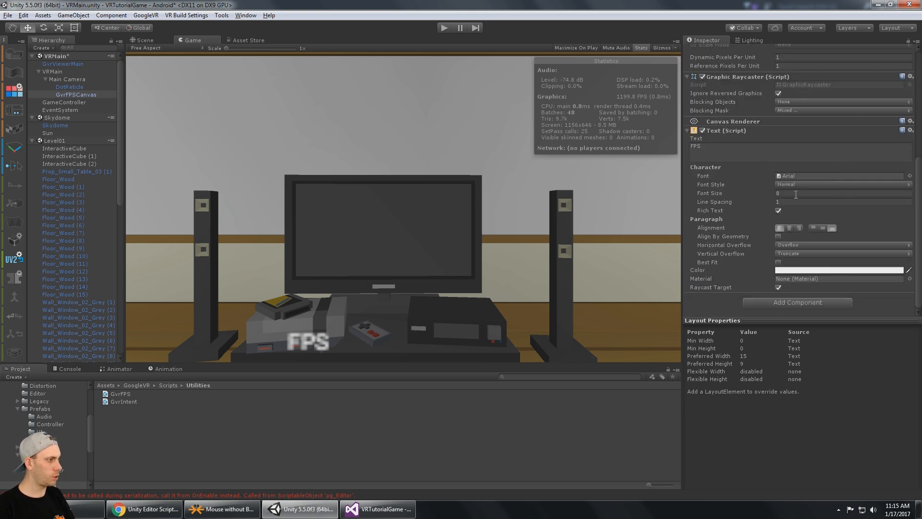
left_click(794, 193)
scroll(804, 206, "up", 2)
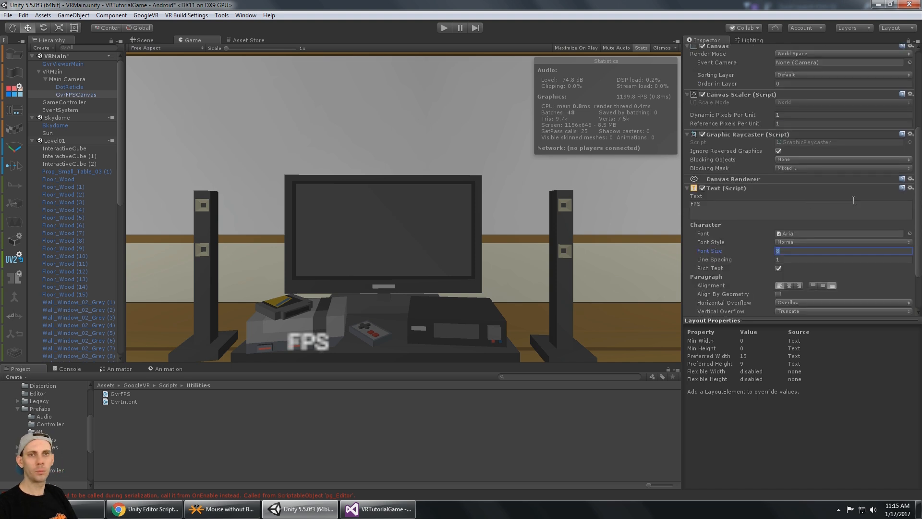
left_click(911, 187)
left_click(857, 277)
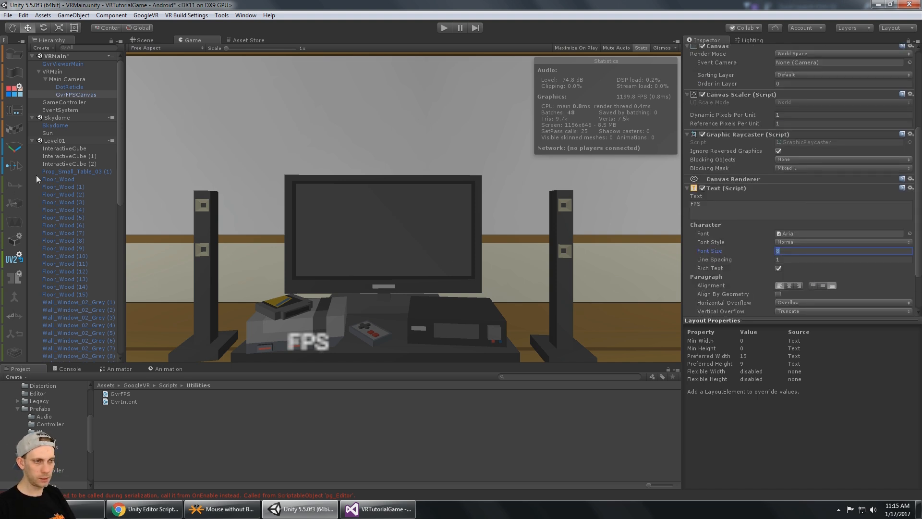
- Create an empty child object under GvrFPSCanvas and set its Pos X to 0
right_click(68, 95)
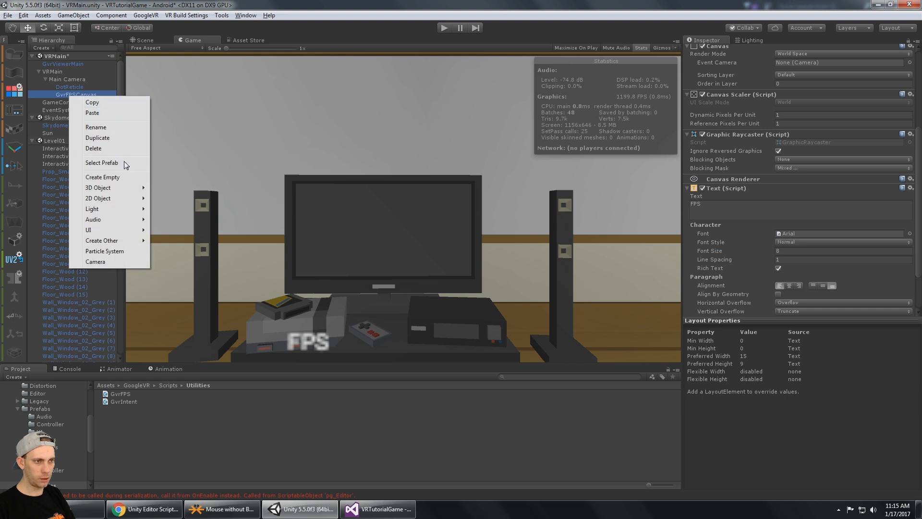
left_click(111, 177)
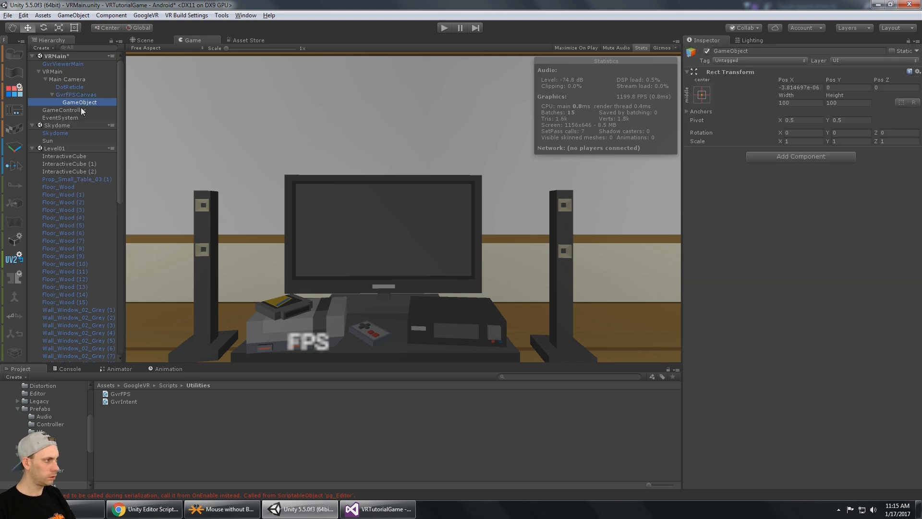
left_click(794, 85)
left_click(917, 71)
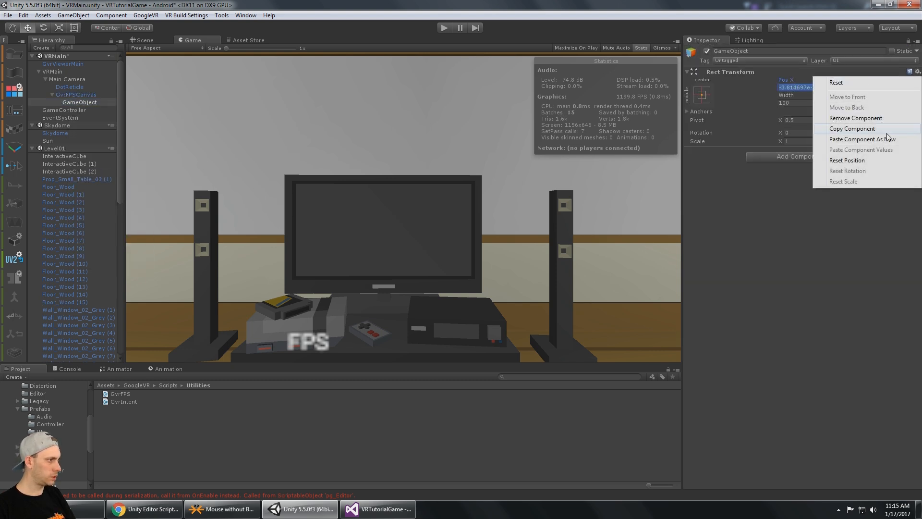
left_click(866, 84)
type("0")
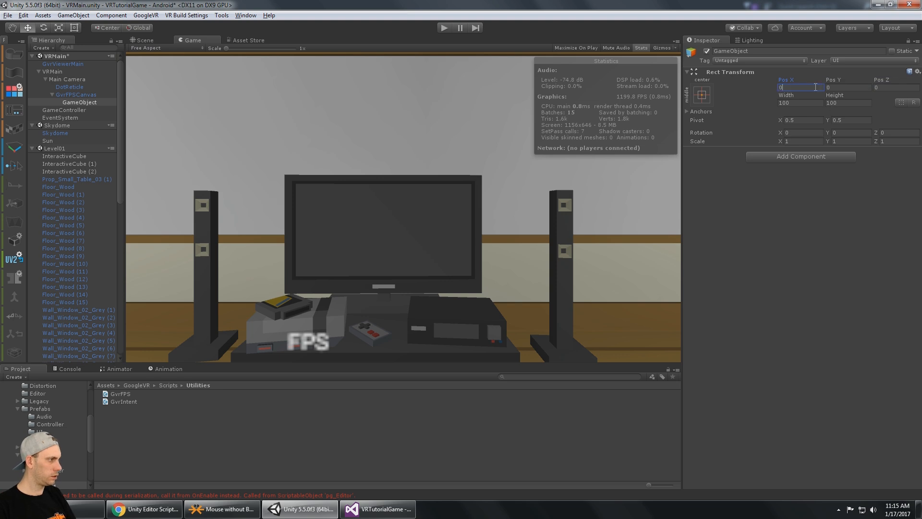
key("Tab")
key("Tab")
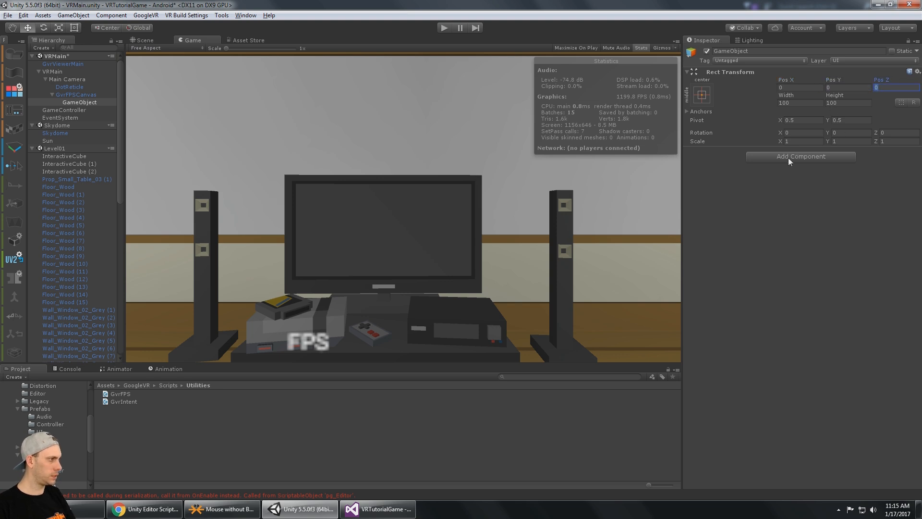
- Paste the copied Text component as a new component on the child GameObject
left_click(917, 71)
left_click(890, 140)
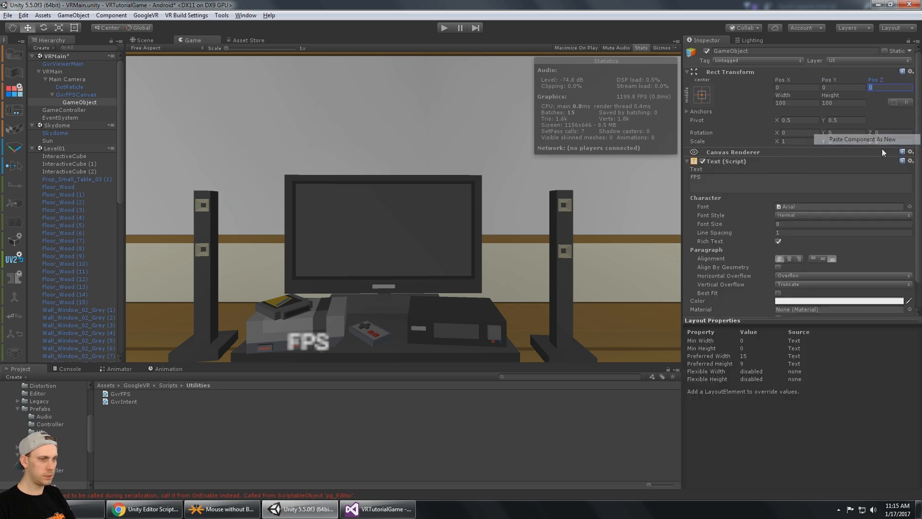
left_click(82, 104)
- Disable the original Text component on GvrFPSCanvas
left_click(76, 95)
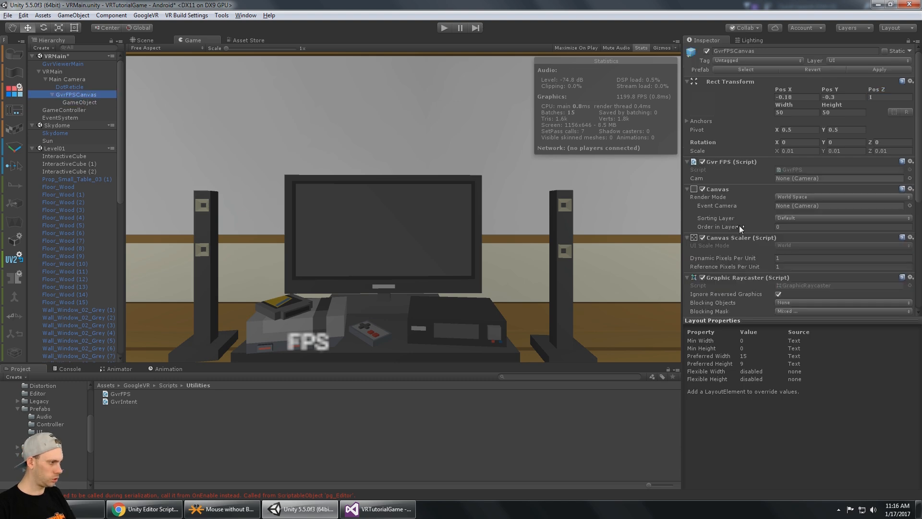
scroll(739, 226, "down", 8)
left_click(702, 130)
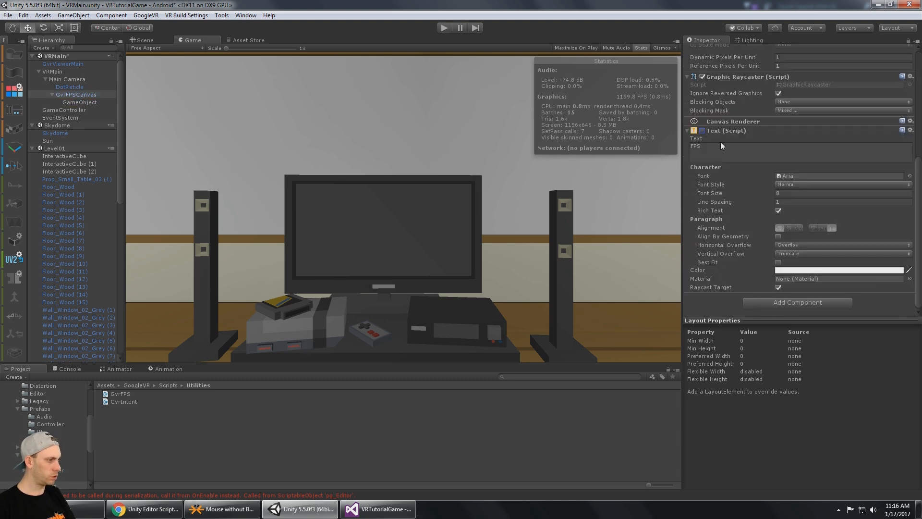
scroll(767, 174, "up", 7)
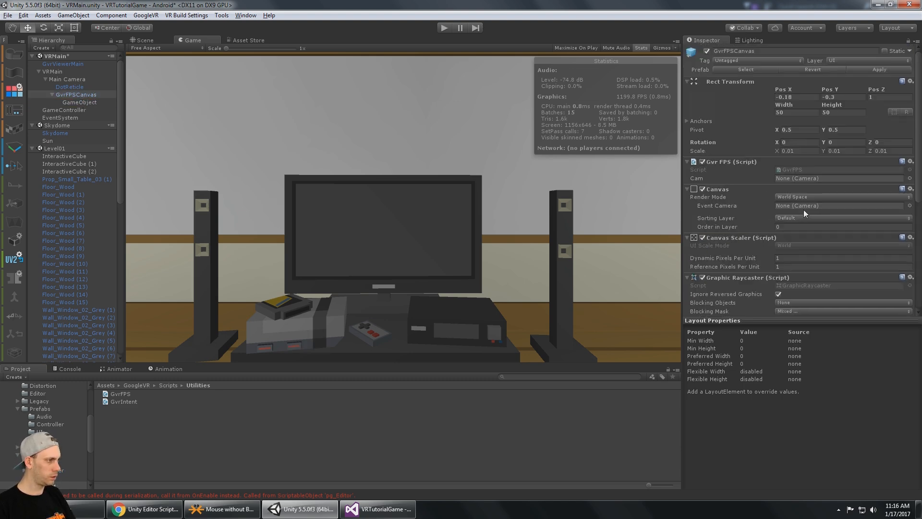
scroll(804, 212, "down", 1)
scroll(775, 167, "up", 1)
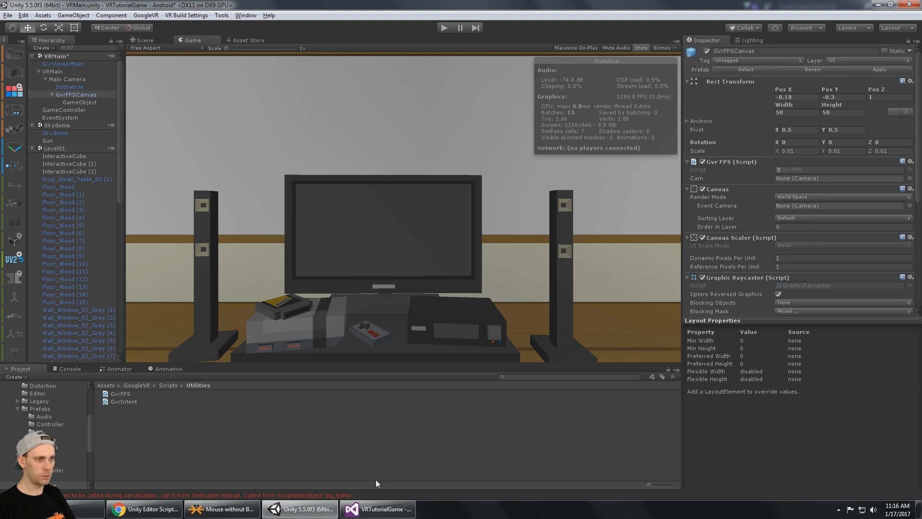
- In the GvrFPS script's Awake method, make textField get its Text component from transform.GetChild(0).gameObject
left_click(378, 509)
scroll(209, 190, "up", 4)
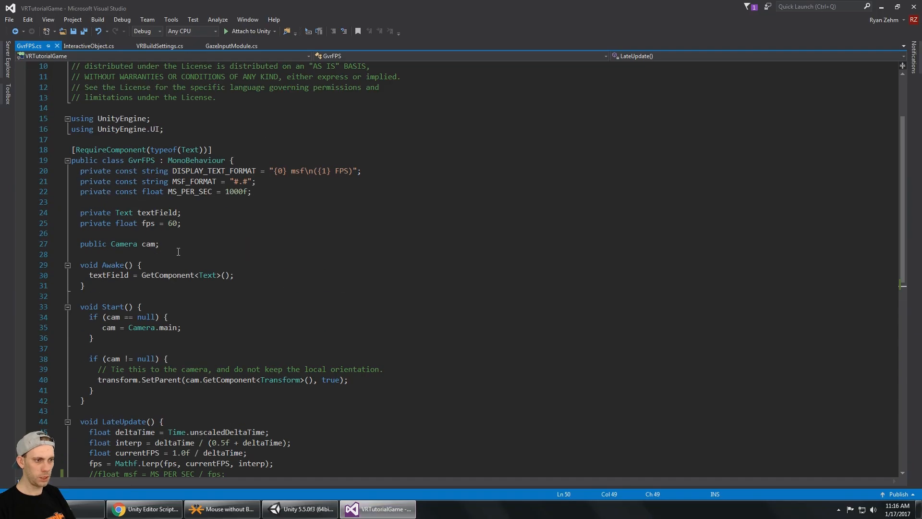
left_click(243, 272)
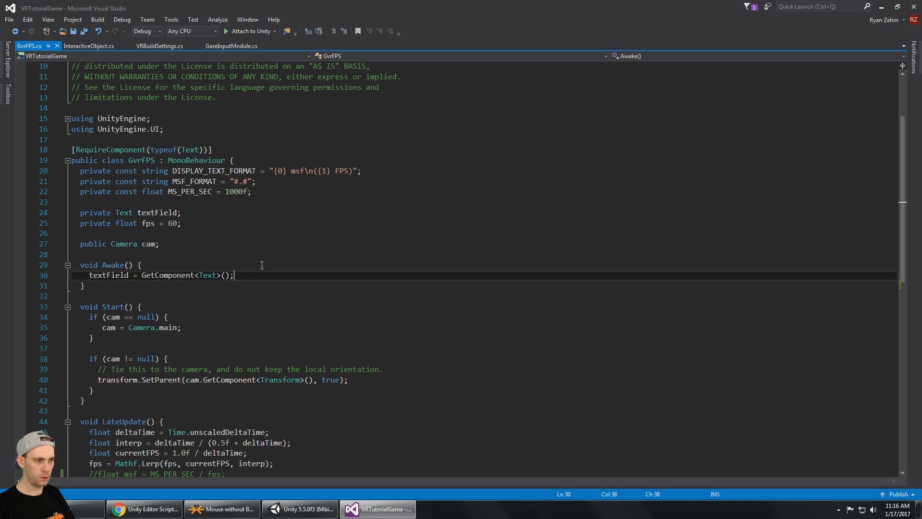
left_click(220, 275)
left_click(138, 276)
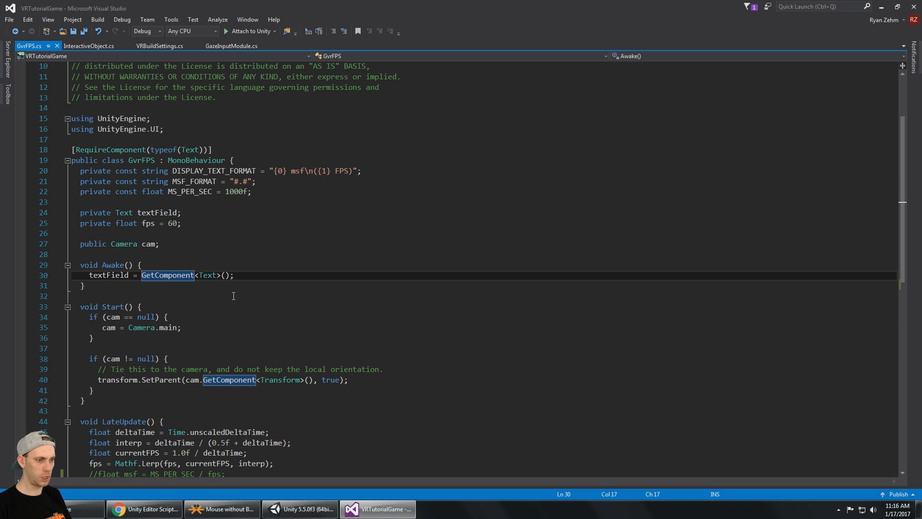
type("tranform.")
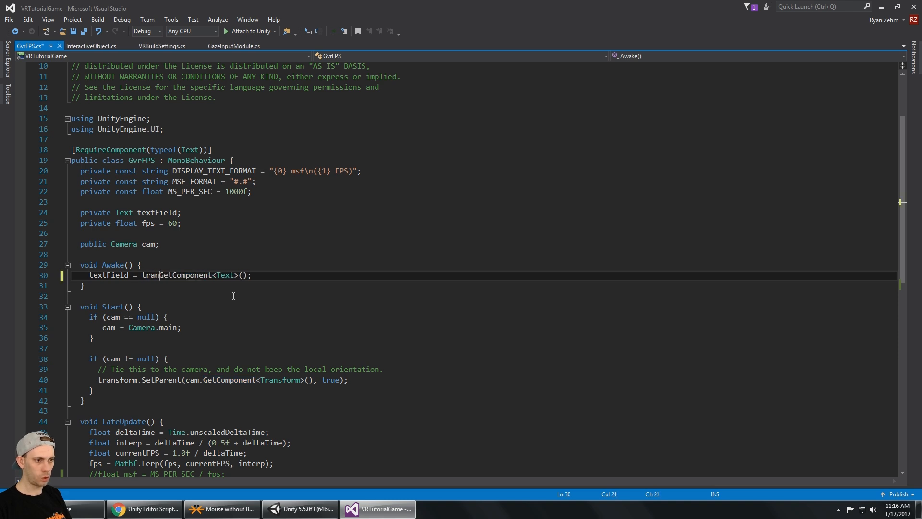
type("GetChild(0 ")
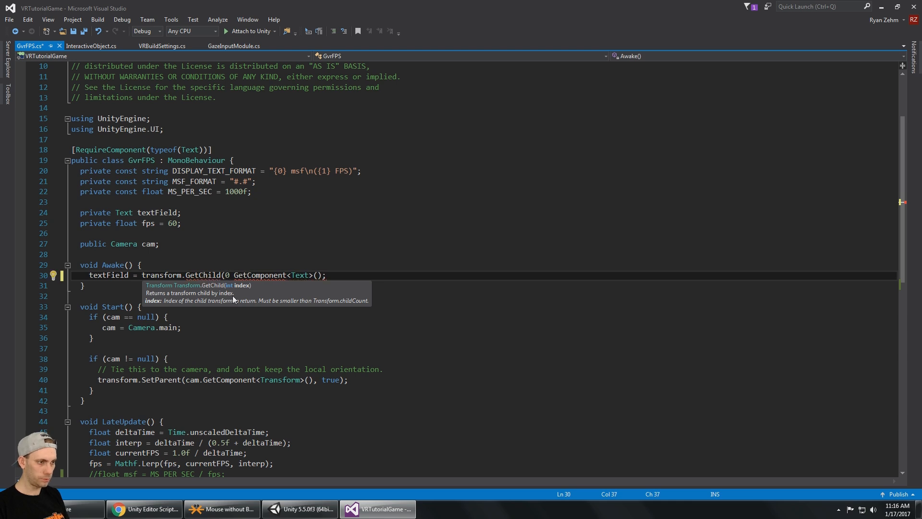
type(").")
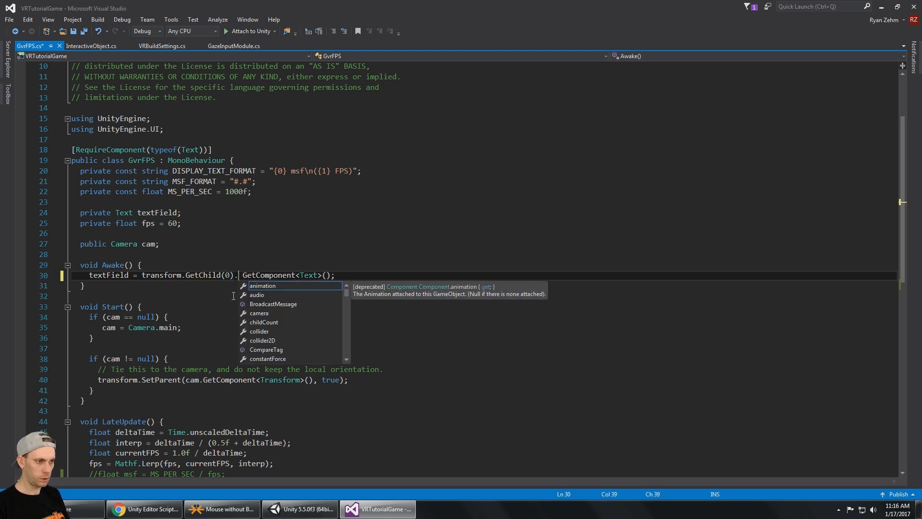
type("gameObject.")
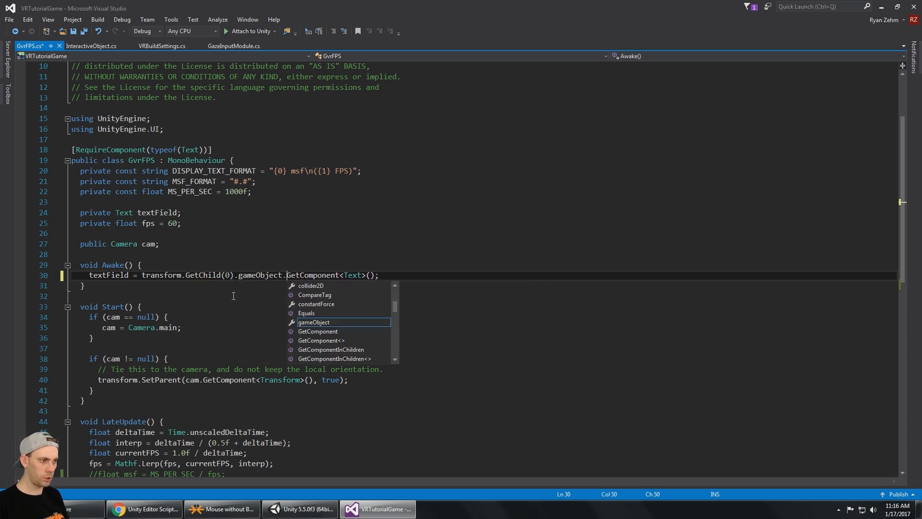
- Comment out the DISPLAY_TEXT_FORMAT and MSF_FORMAT constants in the GvrFPS script and save it
key("End")
key("ctrl+s")
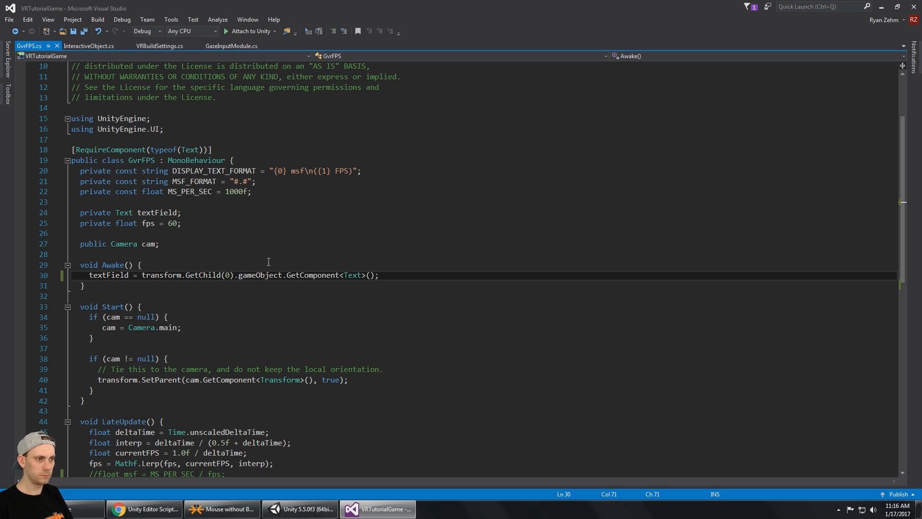
scroll(388, 247, "down", 1)
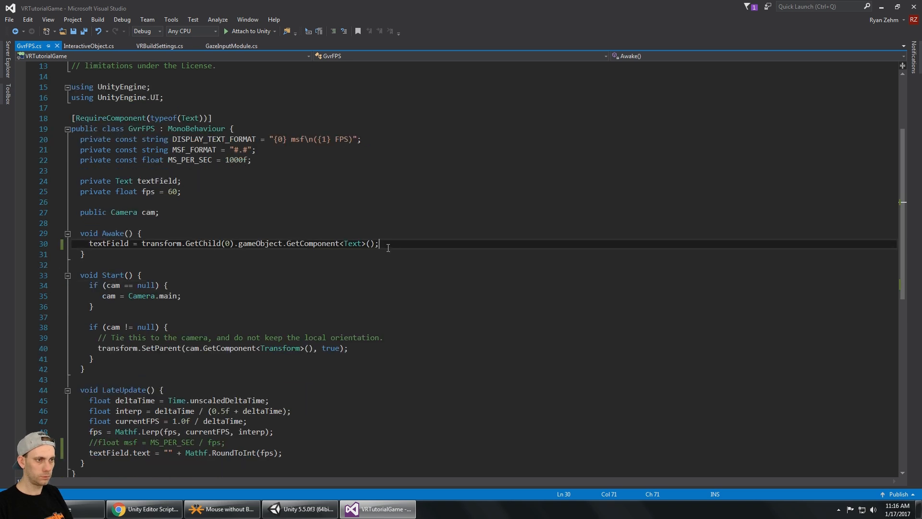
left_click(136, 138)
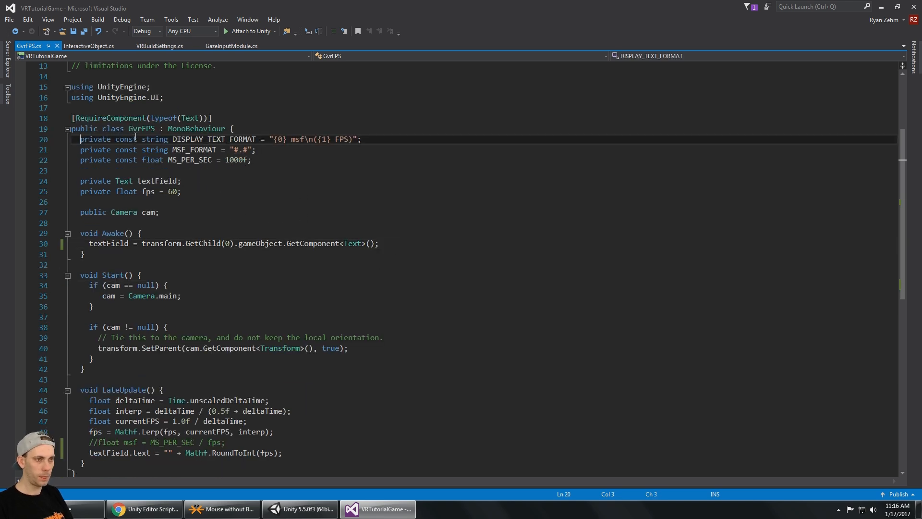
type("//")
key("Down")
key("Home")
type("//")
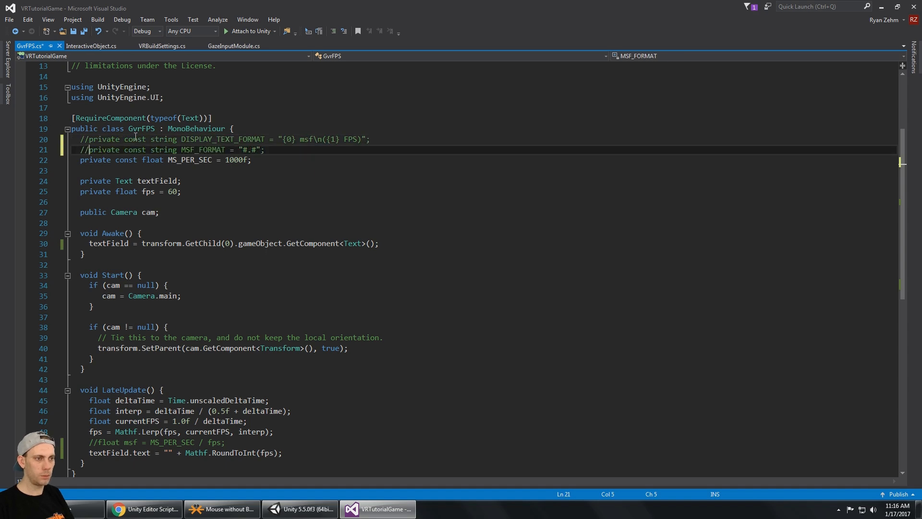
key("ctrl+s")
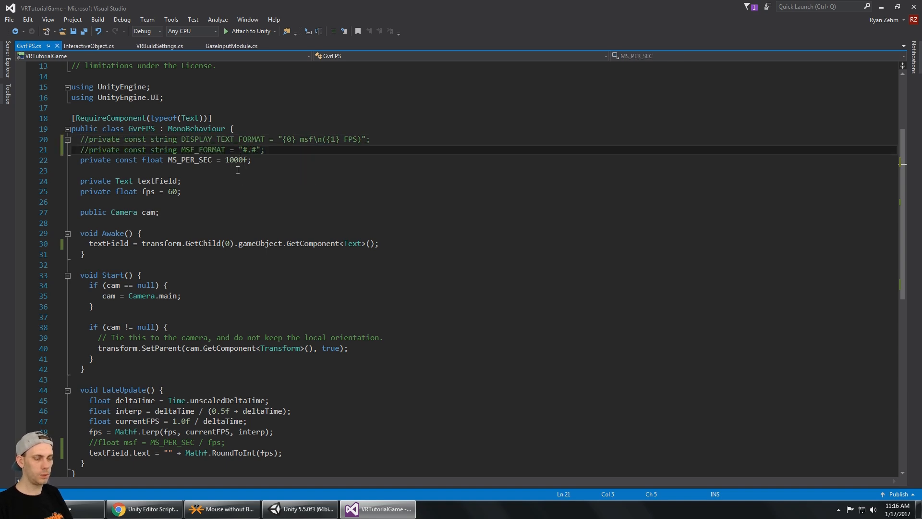
scroll(265, 150, "down", 3)
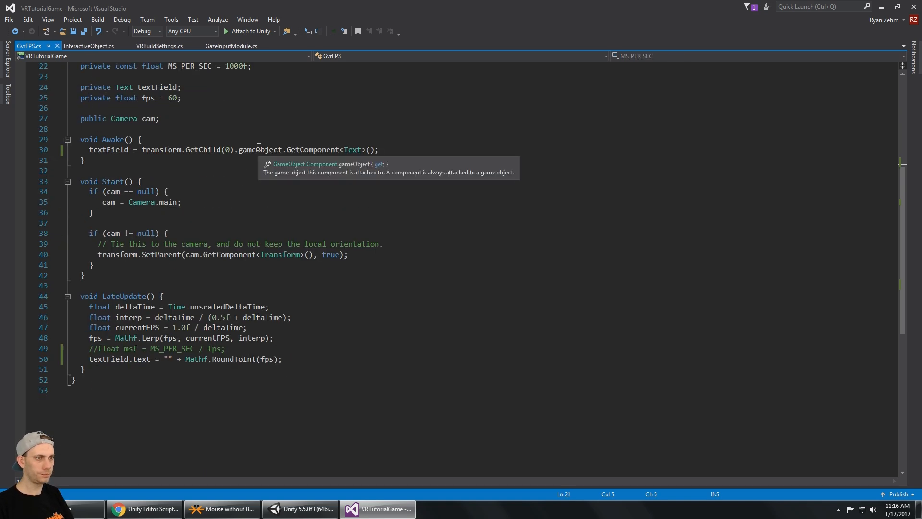
scroll(262, 152, "up", 1)
- Switch to Unity and rename the child GameObject under GvrFPSCanvas to FPSText
left_click(303, 510)
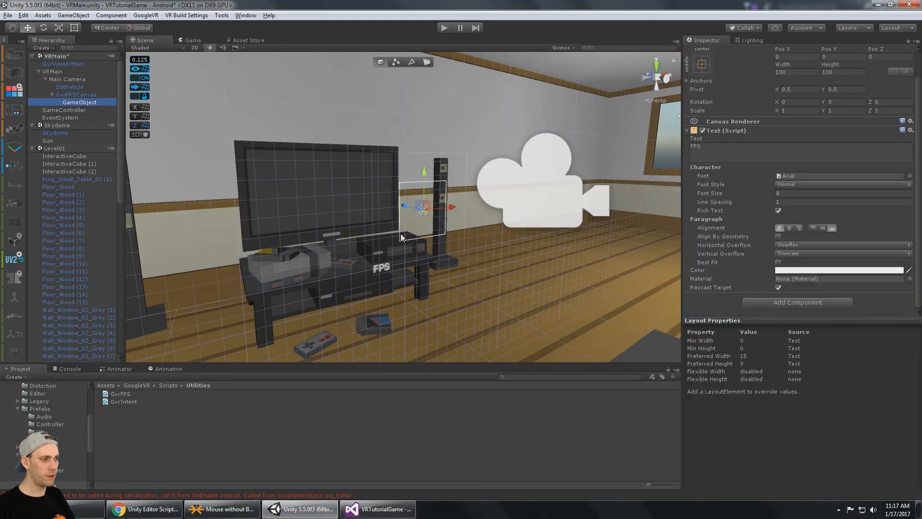
left_click(96, 103)
type("Text")
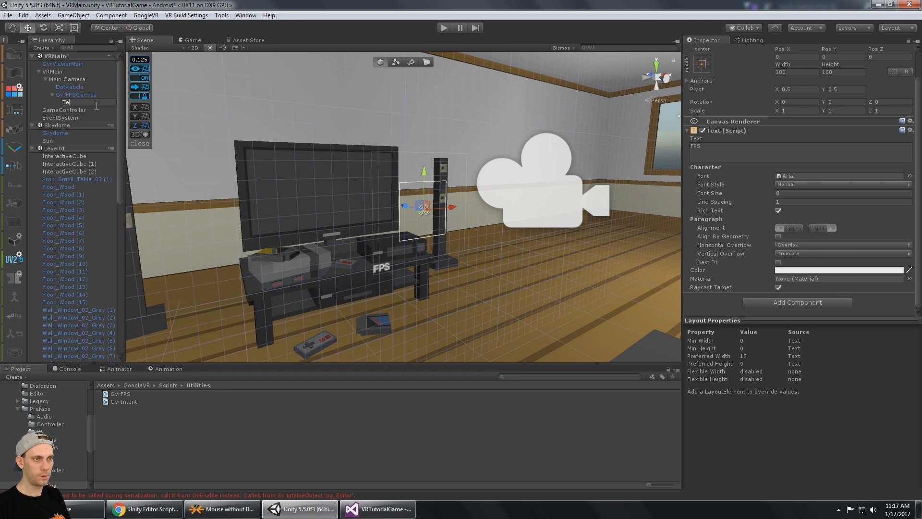
key("BackSpace")
key("BackSpace")
type("FPS")
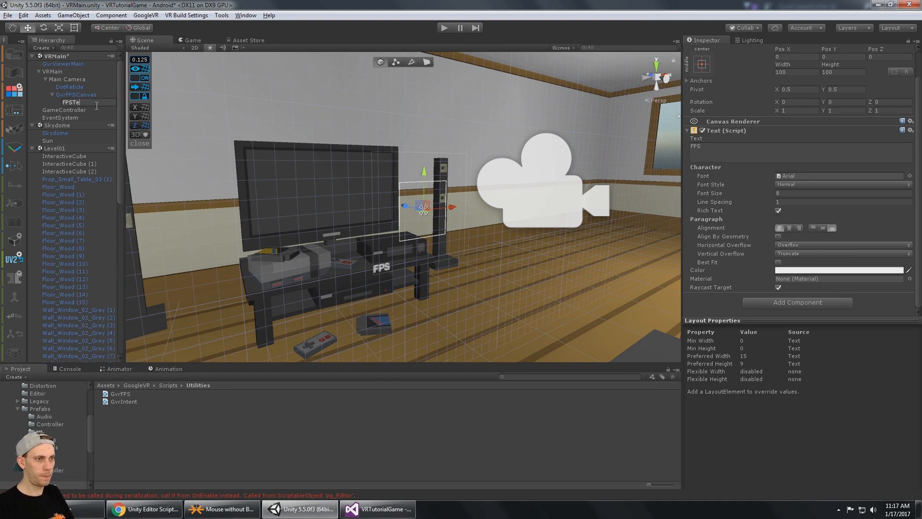
key("Return")
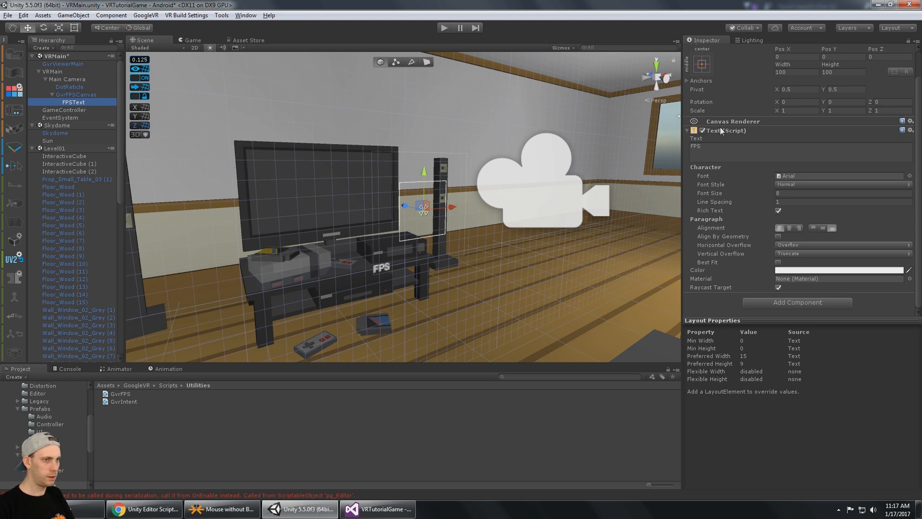
- Try moving FPSText upward and sideways in the scene, and undo both moves
scroll(768, 125, "up", 2)
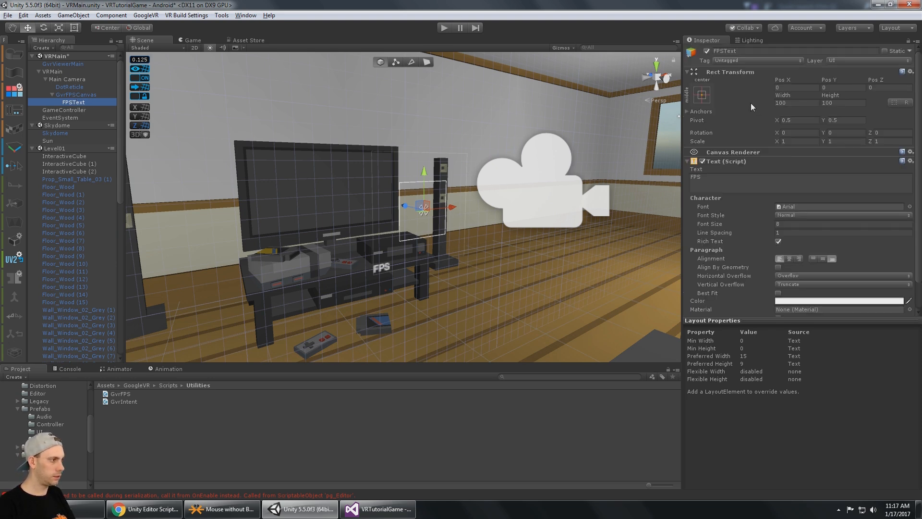
left_click(809, 89)
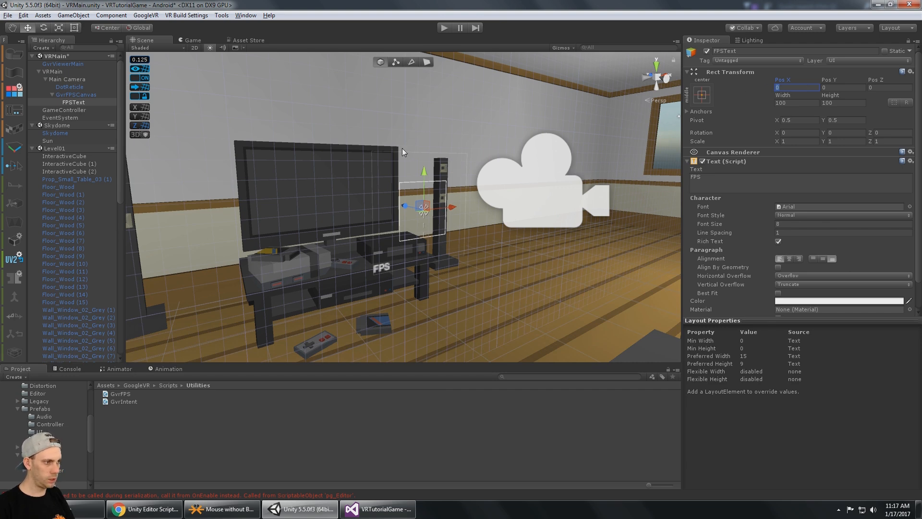
right_click_drag(402, 148, 408, 151)
left_click_drag(419, 166, 419, 137)
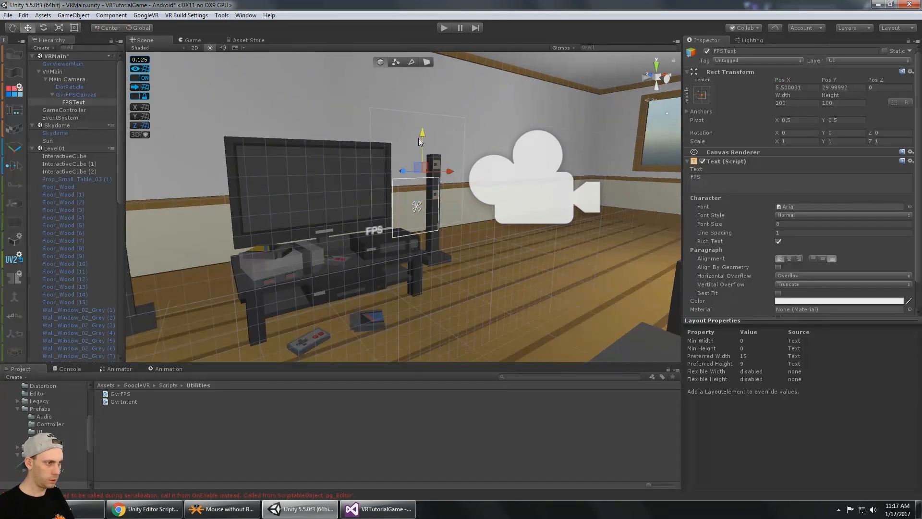
left_click_drag(450, 170, 468, 167)
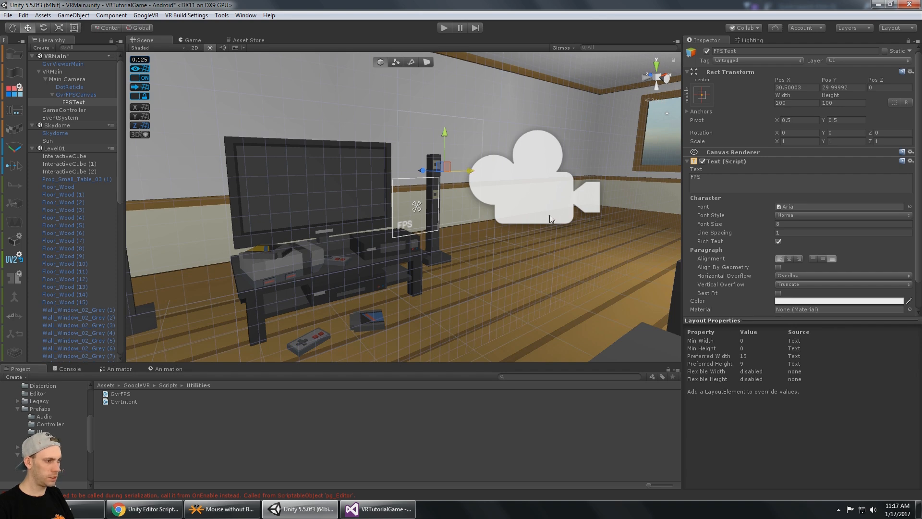
key("ctrl+z")
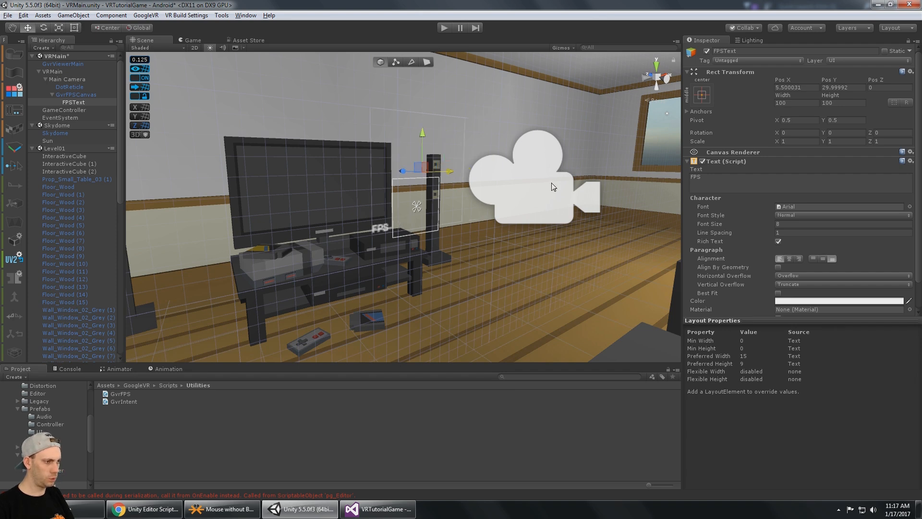
key("ctrl+z")
- Align FPSText's text to the horizontal center and vertical middle
left_click(789, 258)
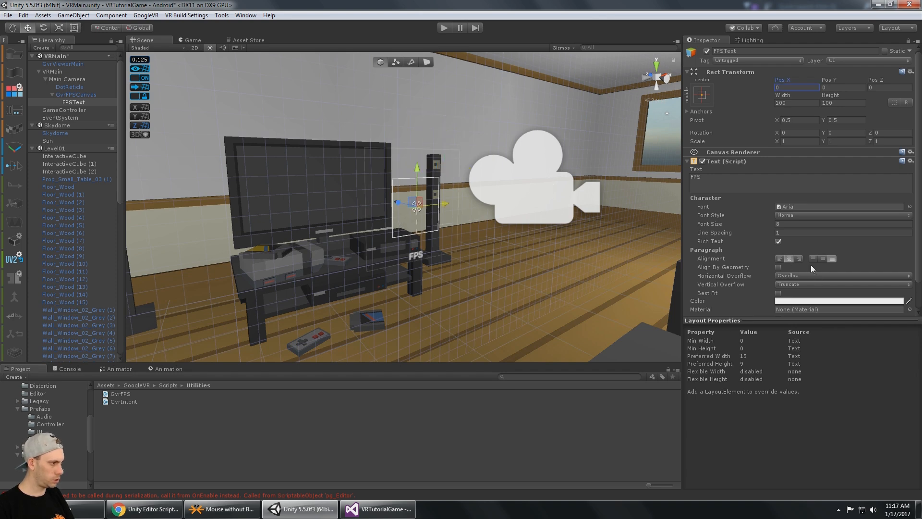
left_click(823, 259)
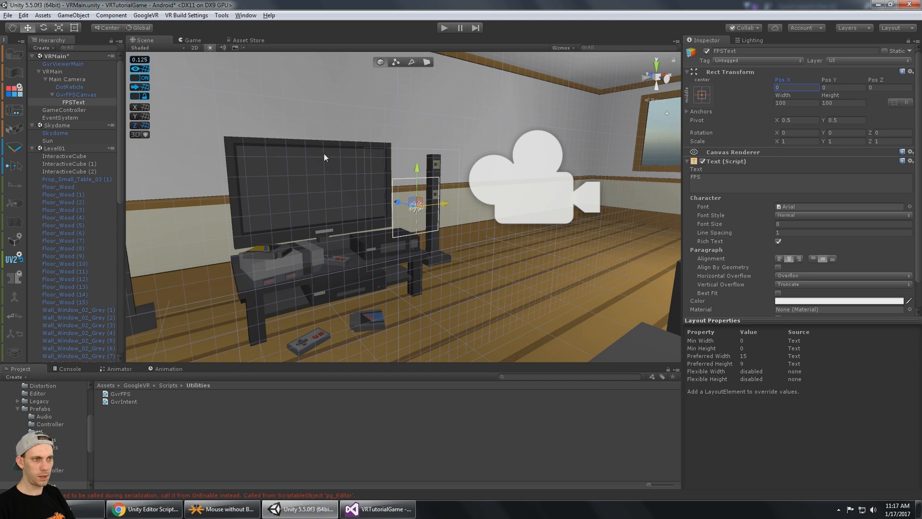
- Set FPSText's Width and Height to 50 to match the parent canvas, and align its text left and bottom
left_click(73, 95)
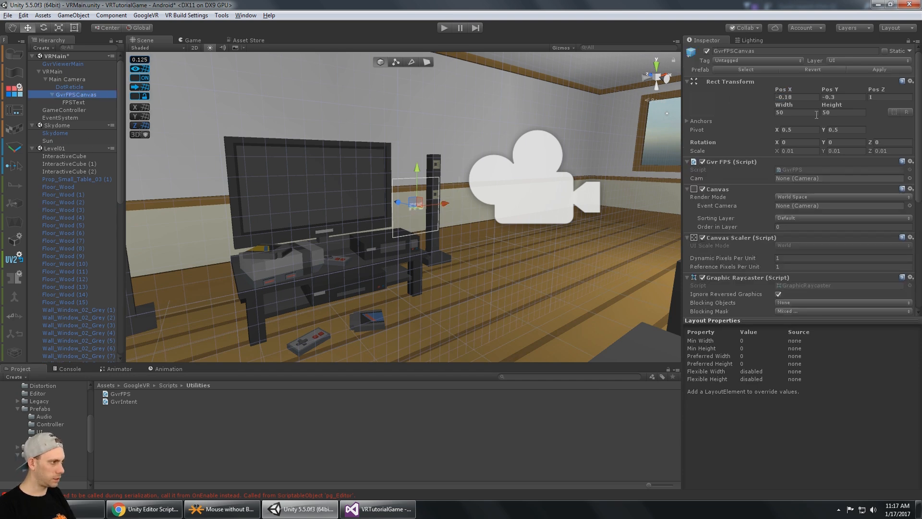
left_click(86, 102)
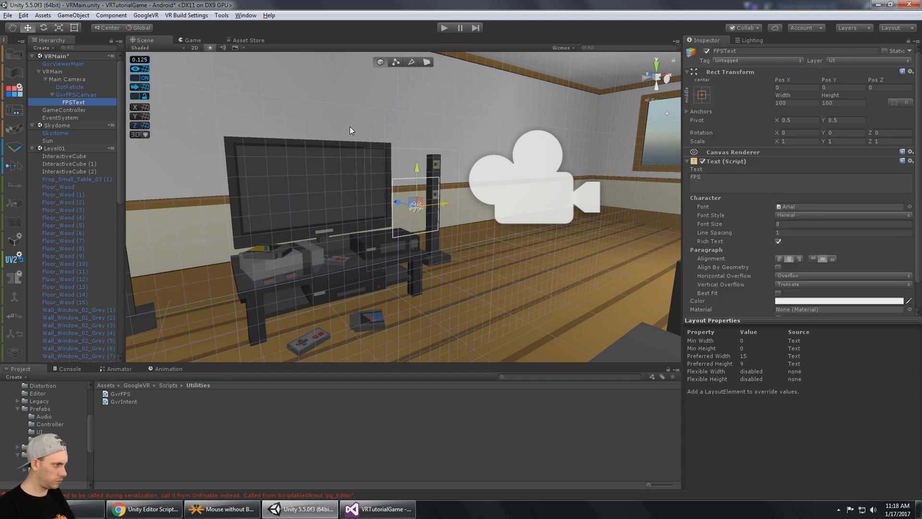
left_click(790, 103)
type("50")
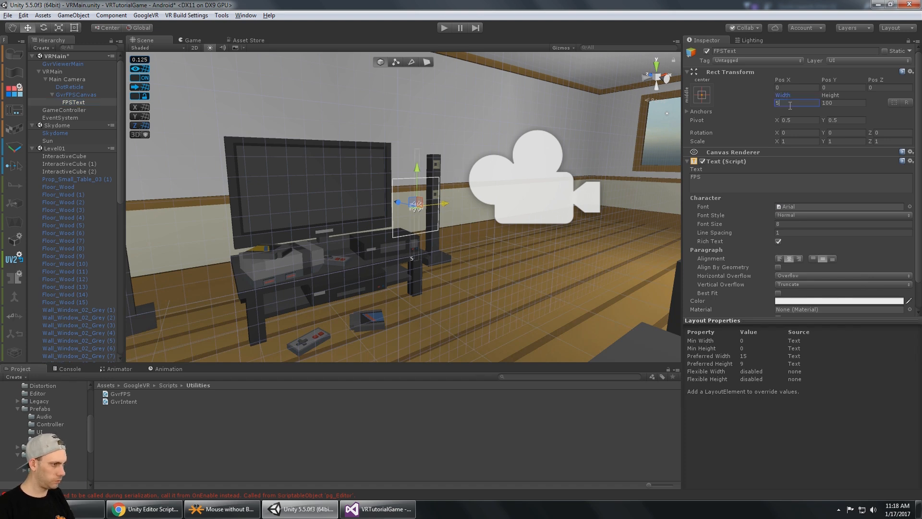
key("Tab")
type("50")
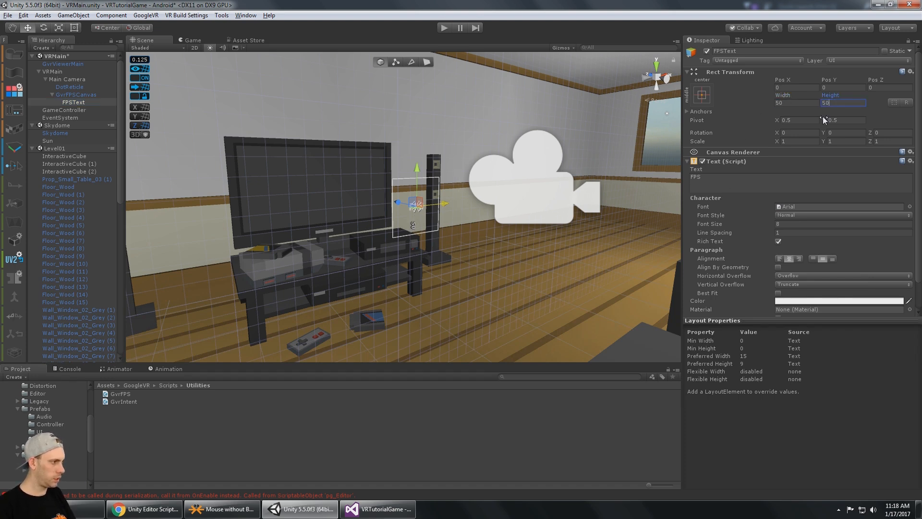
left_click(780, 259)
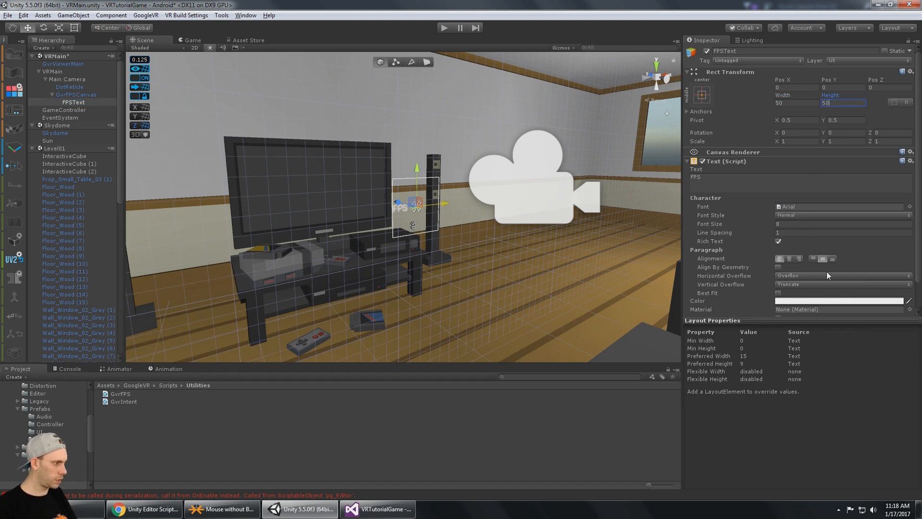
left_click(832, 258)
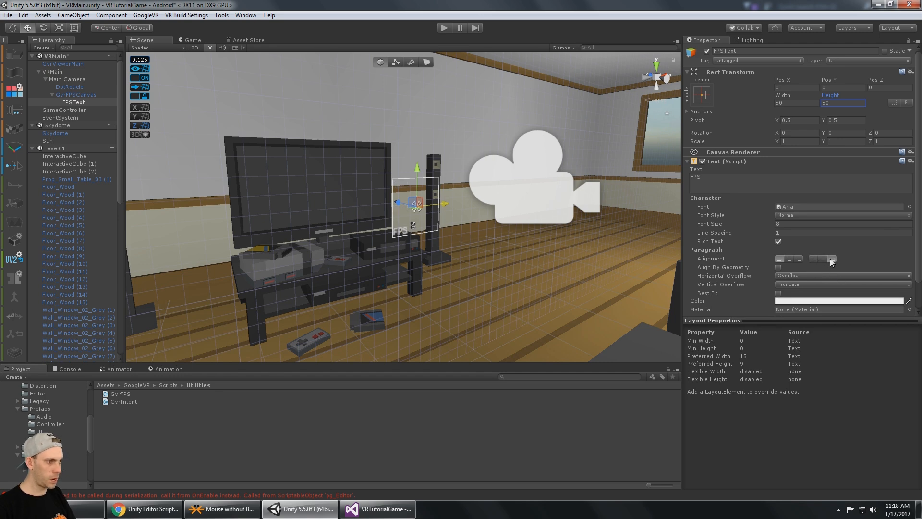
- Check the FPS text in the Game view, save the scene, and briefly run it in play mode
left_click(191, 40)
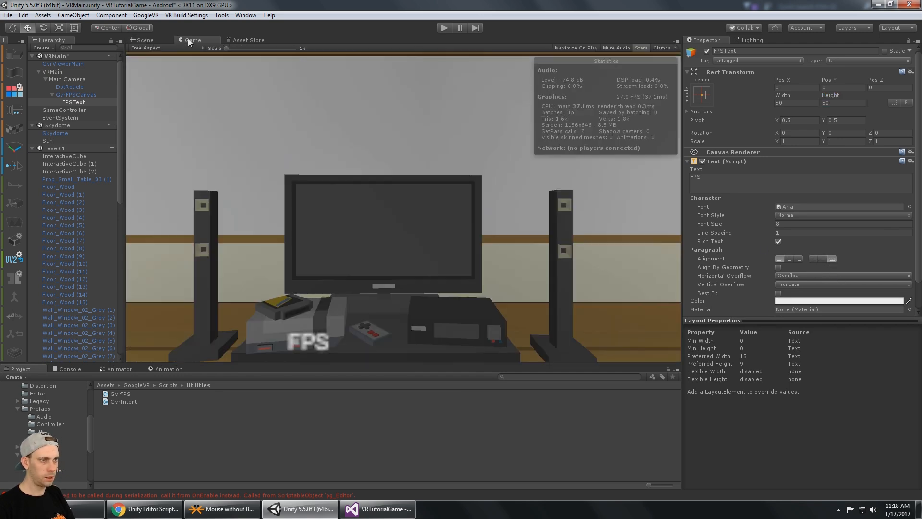
left_click(142, 40)
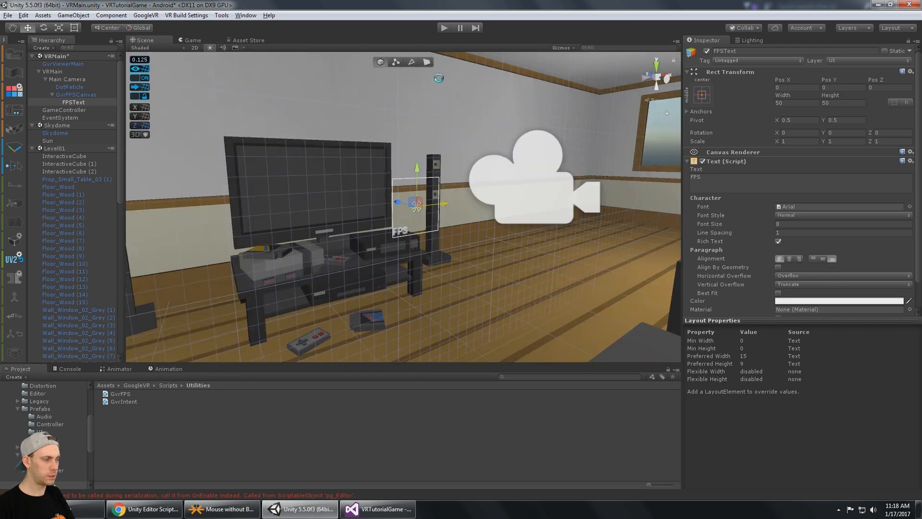
key("ctrl+s")
left_click(444, 27)
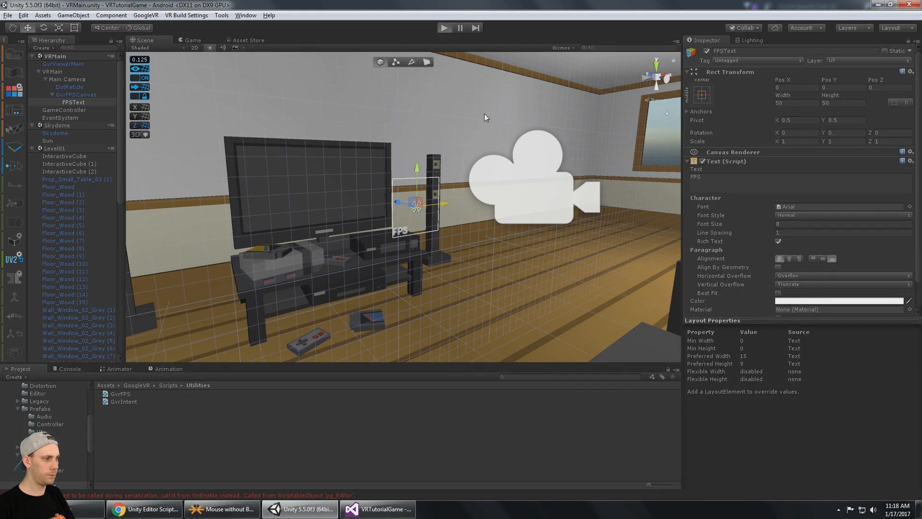
left_click(444, 28)
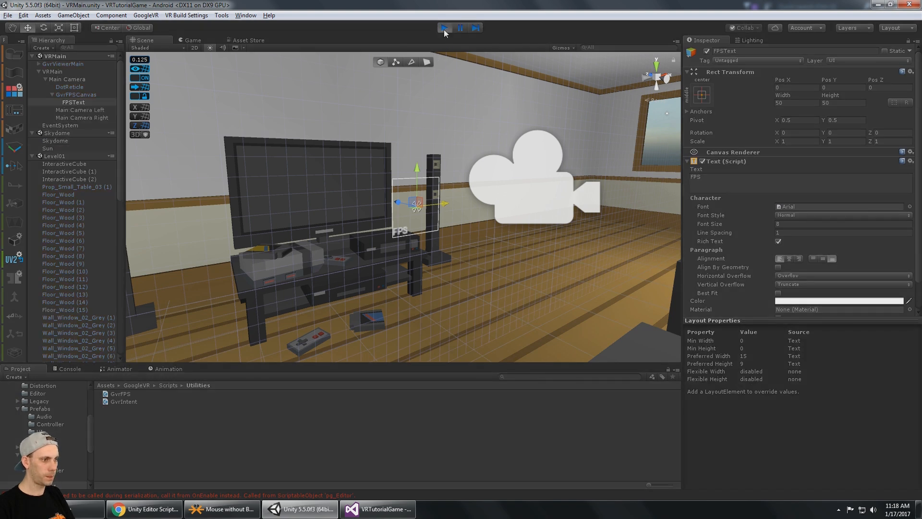
left_click(444, 28)
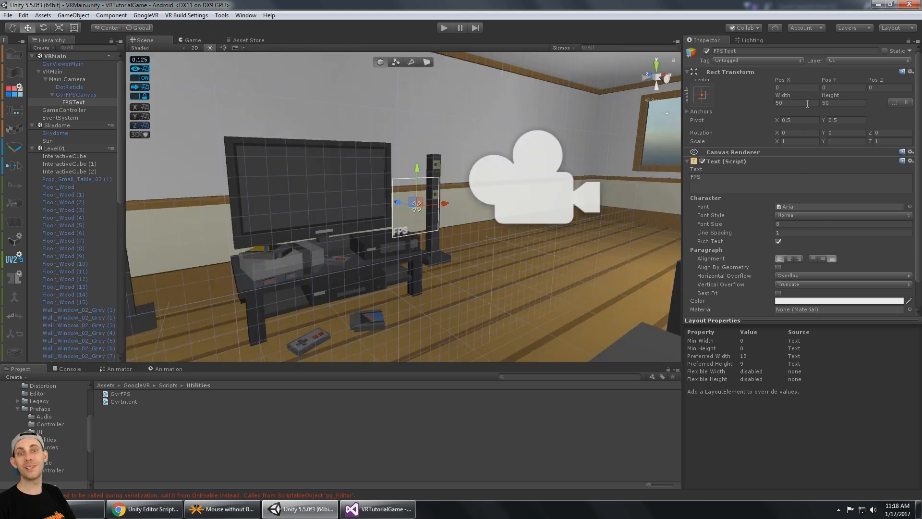
- Set FPSText's scale to 0.1 on the X, Y and Z axes
left_click(794, 141)
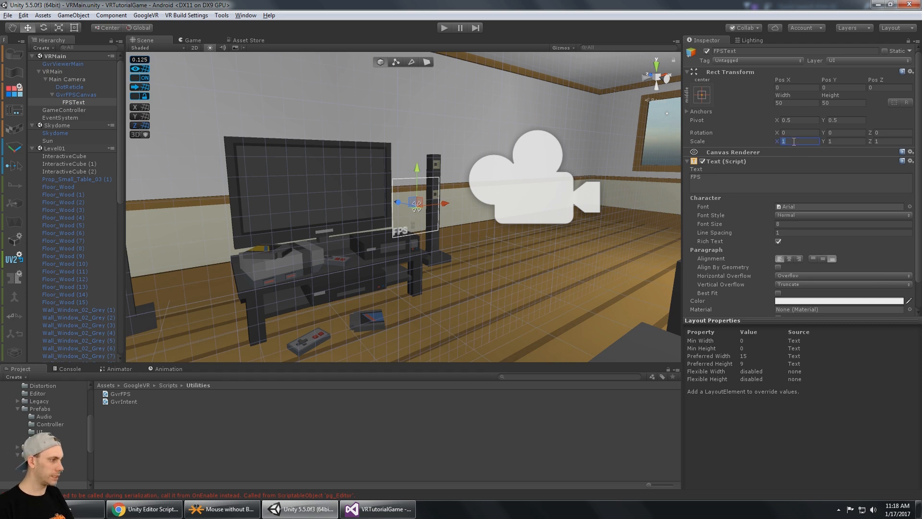
type("0.1")
key("Tab")
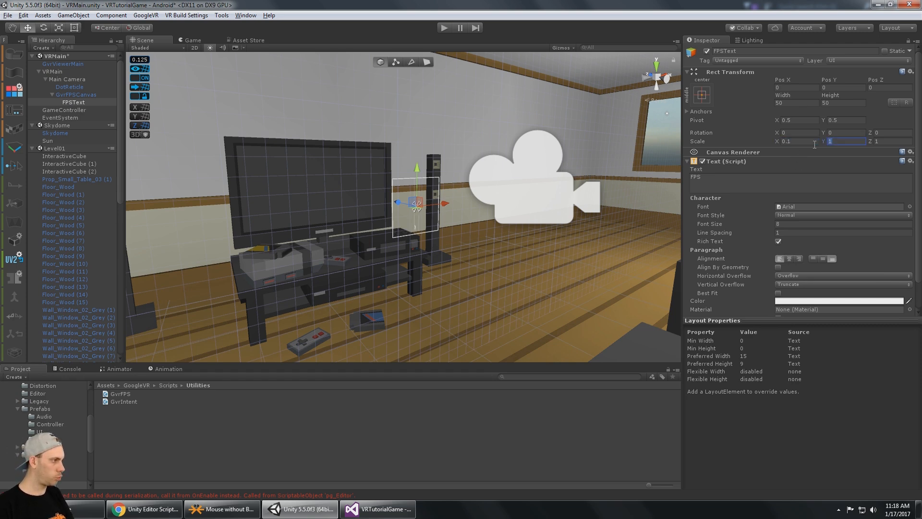
type("0.1")
key("Tab")
key("Return")
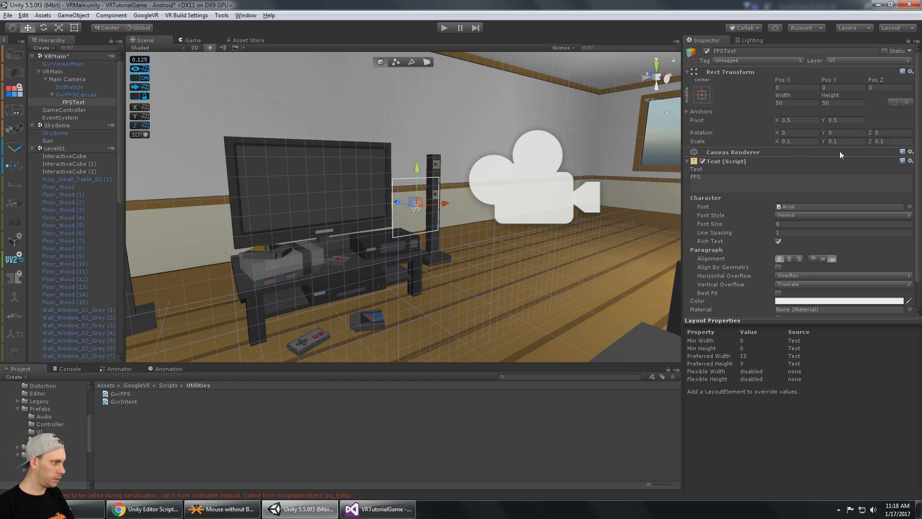
- Set the Font Size of FPSText's Text component to 38
left_click(794, 224)
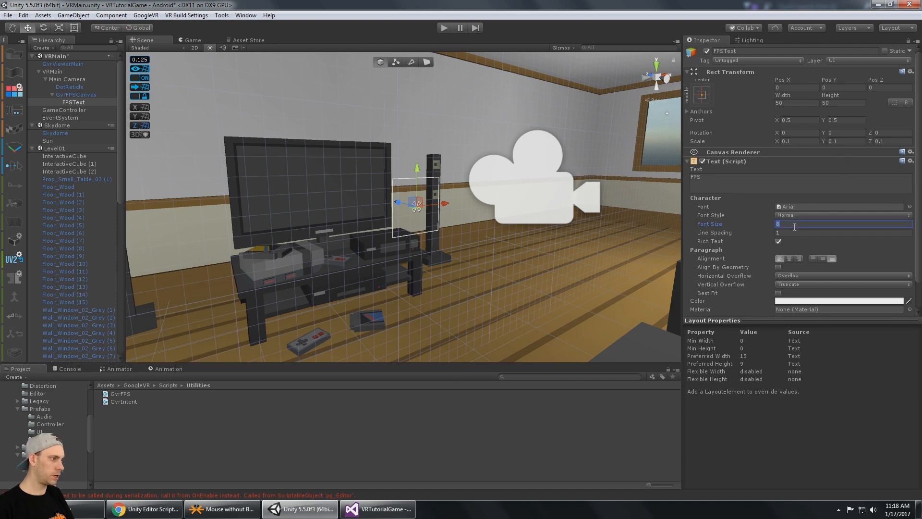
type("38")
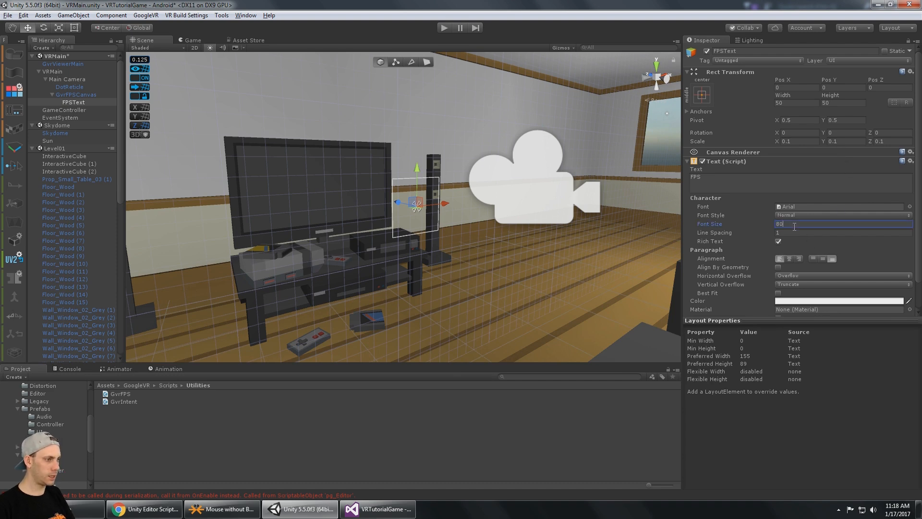
left_click_drag(526, 116, 533, 193, "alt")
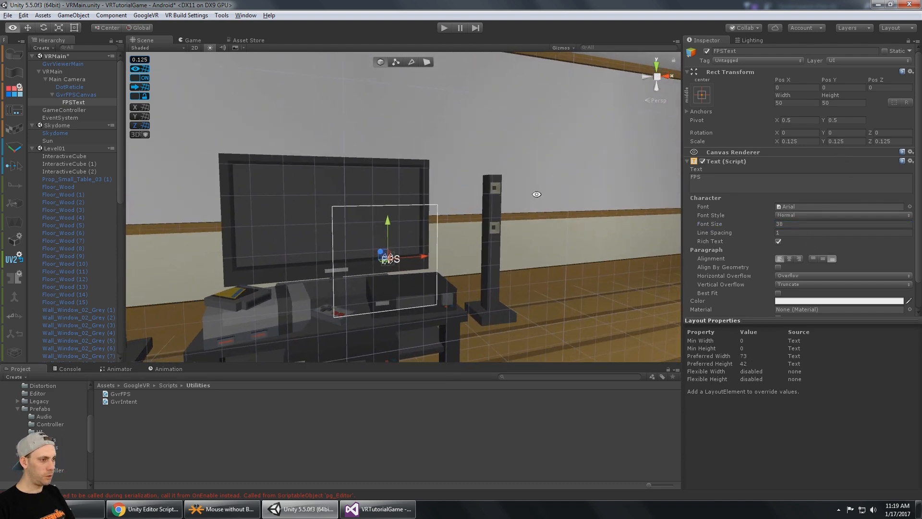
- Turn off grid snapping and set FPSText's scale to 0.1 on the X, Y and Z axes
left_click(801, 102)
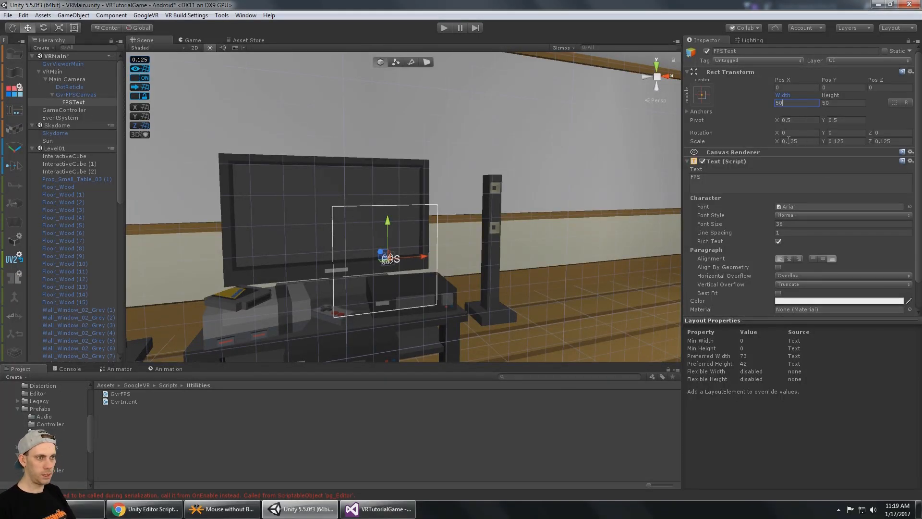
left_click(139, 79)
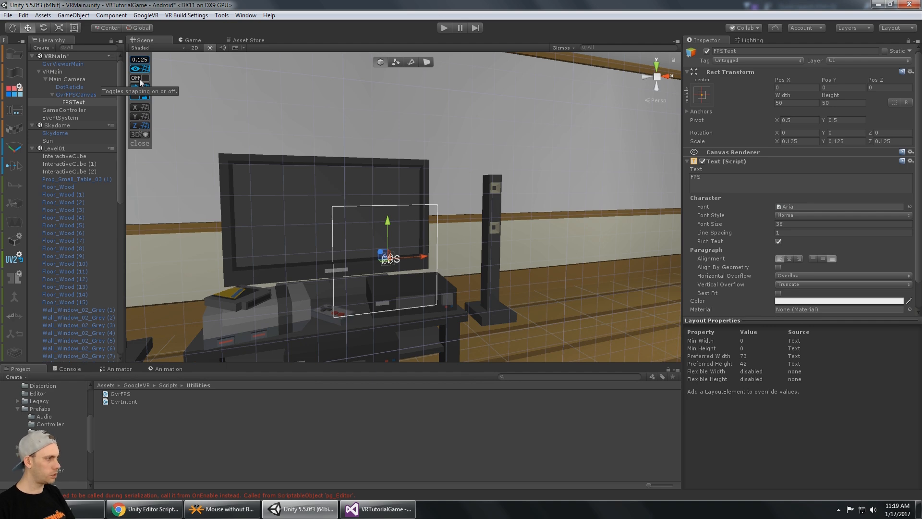
type("0")
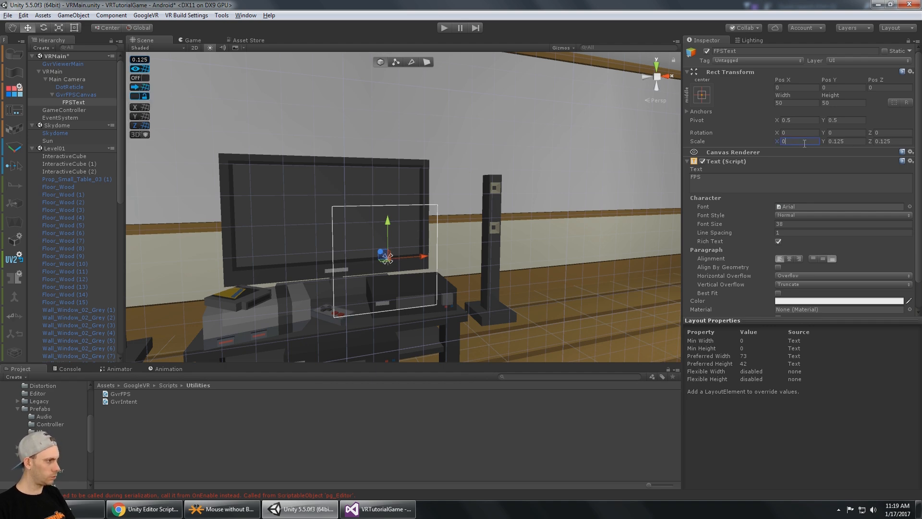
key("Tab")
type("0")
key("Tab")
type("0")
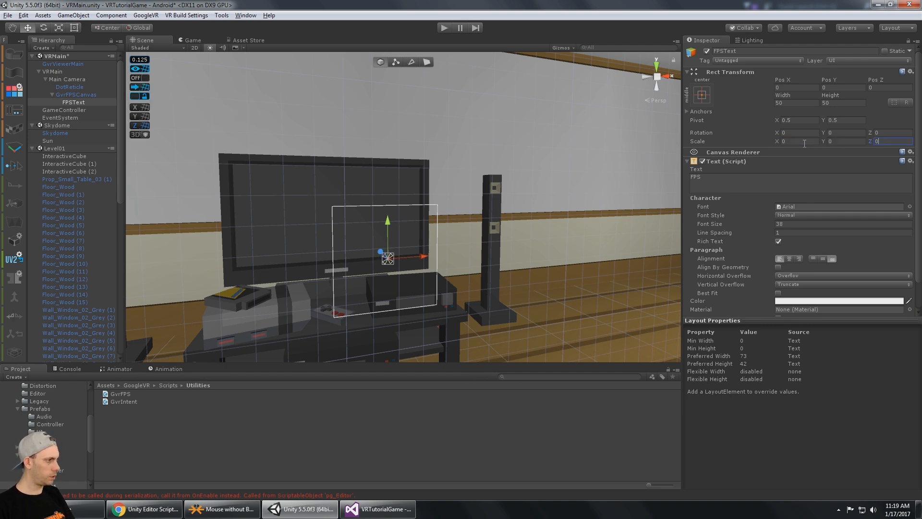
key("shift+Tab")
key("shift+Tab")
type(".1")
key("Tab")
type(".1")
key("Tab")
type(".1")
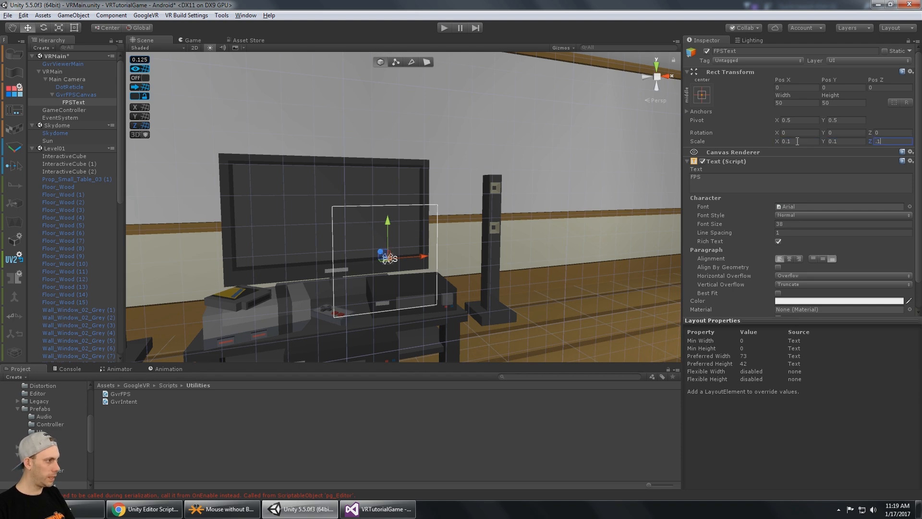
- Set FPSText's Width and Height to 500
left_click(795, 103)
type("500")
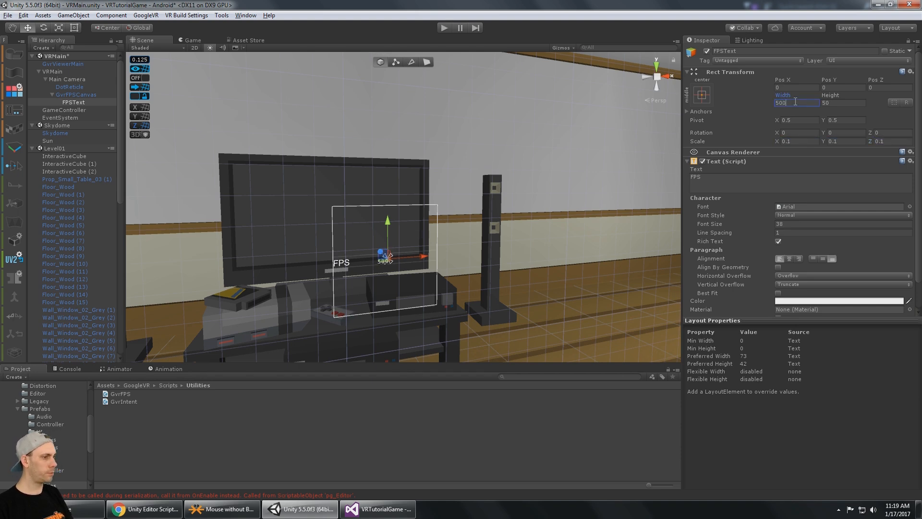
key("Tab")
type("500")
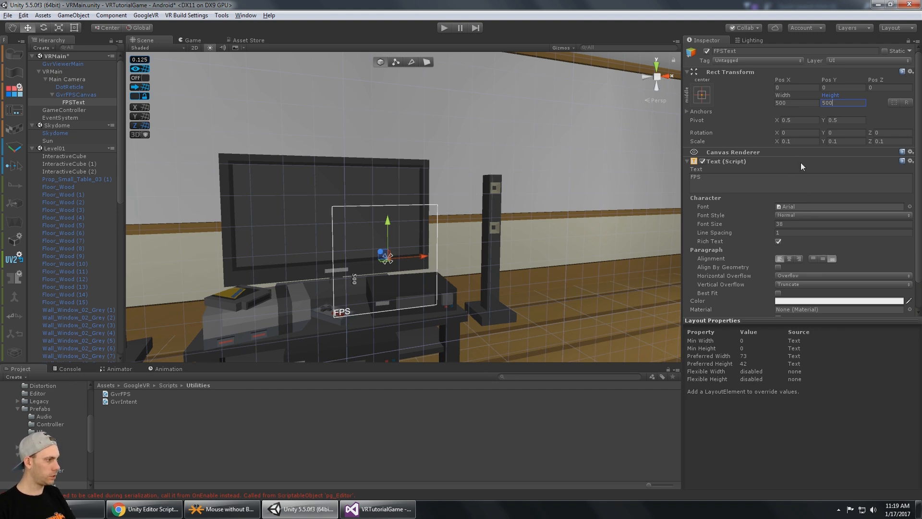
- Set the Font Size of FPSText's Text component to 80
scroll(803, 173, "down", 1)
left_click(807, 195)
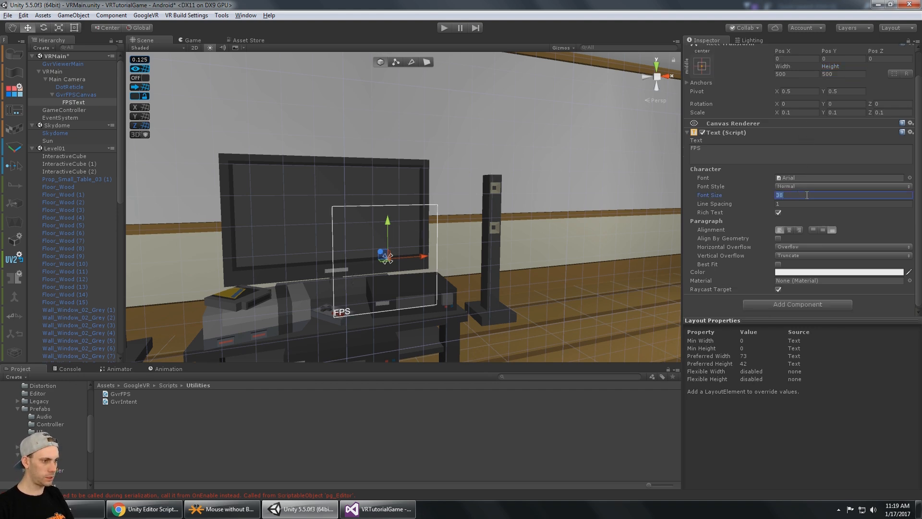
type("80")
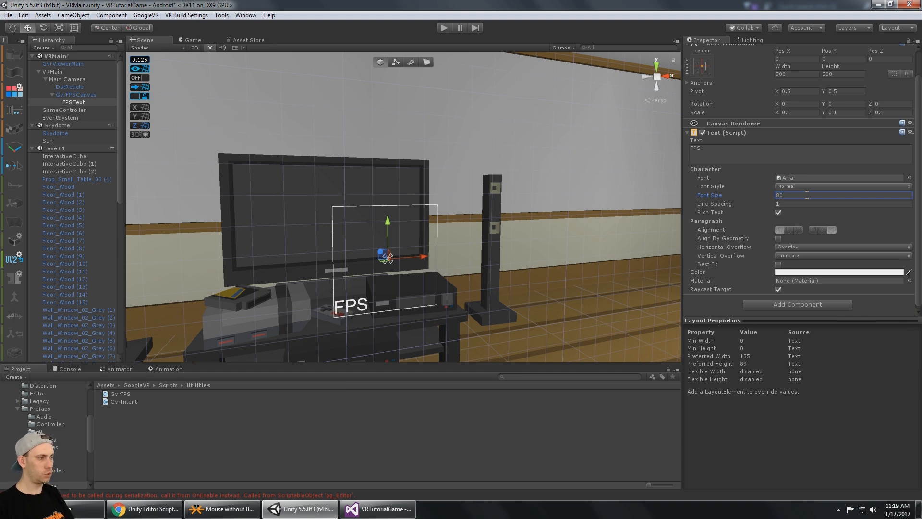
- Check the FPS text in a short play mode run, and build and run the project
left_click(194, 40)
left_click(142, 40)
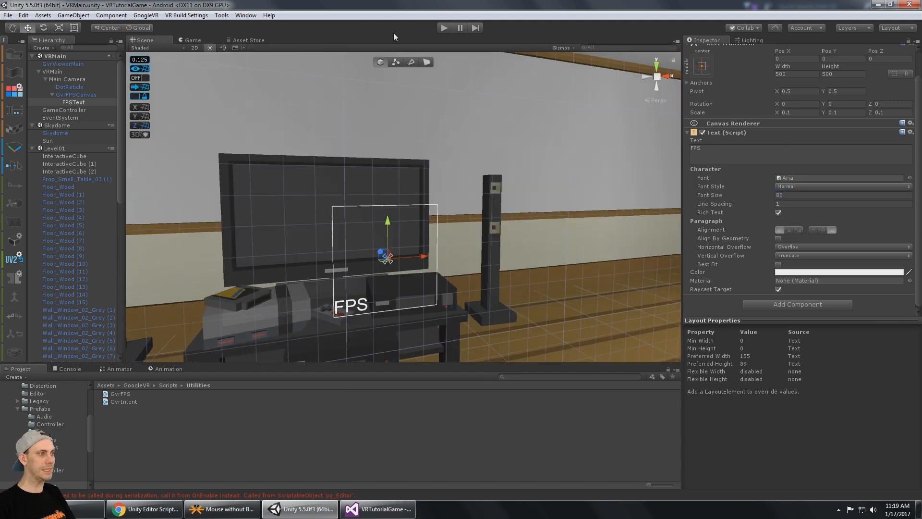
left_click(447, 27)
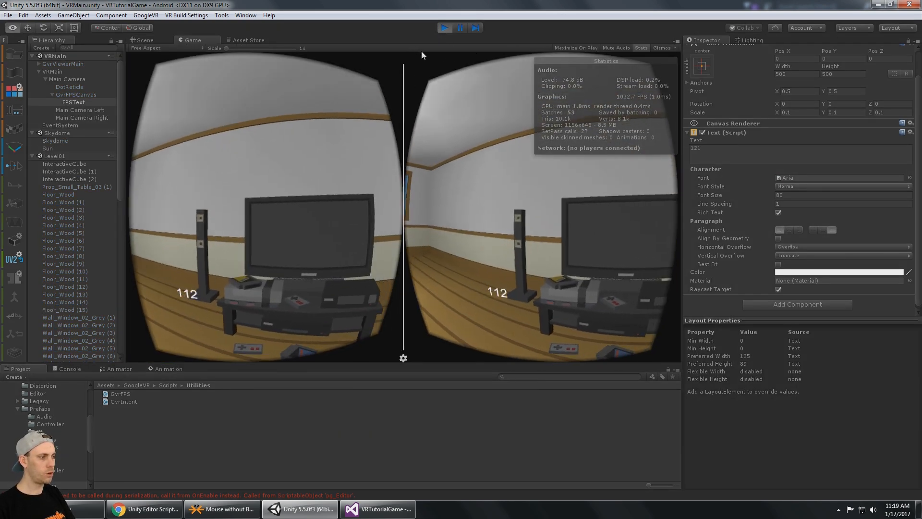
left_click(444, 28)
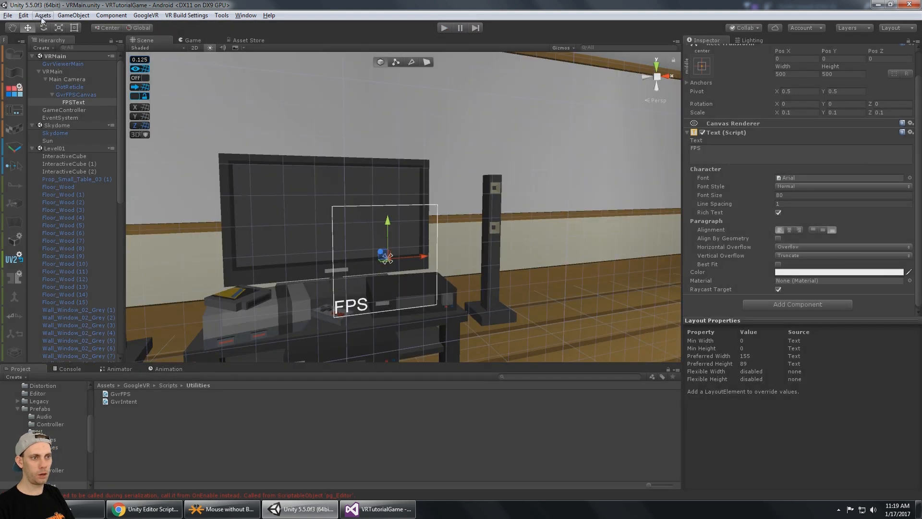
left_click(7, 15)
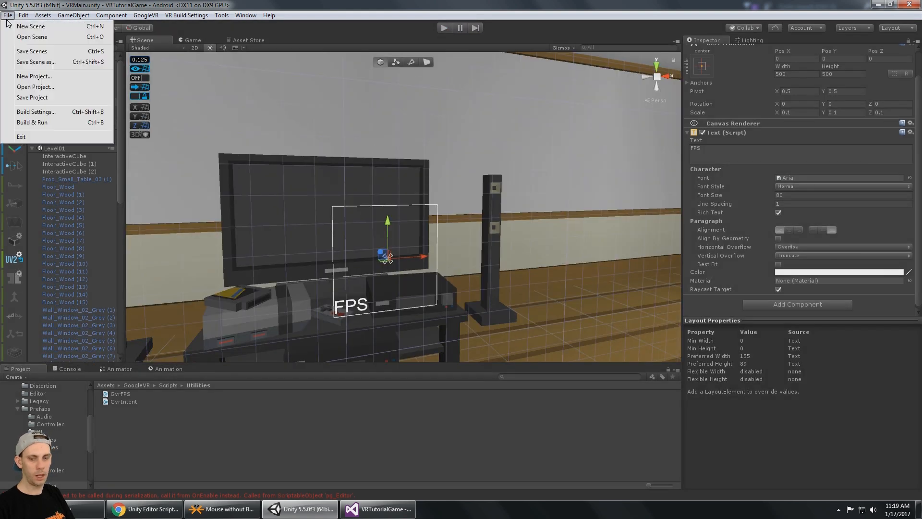
left_click(37, 126)
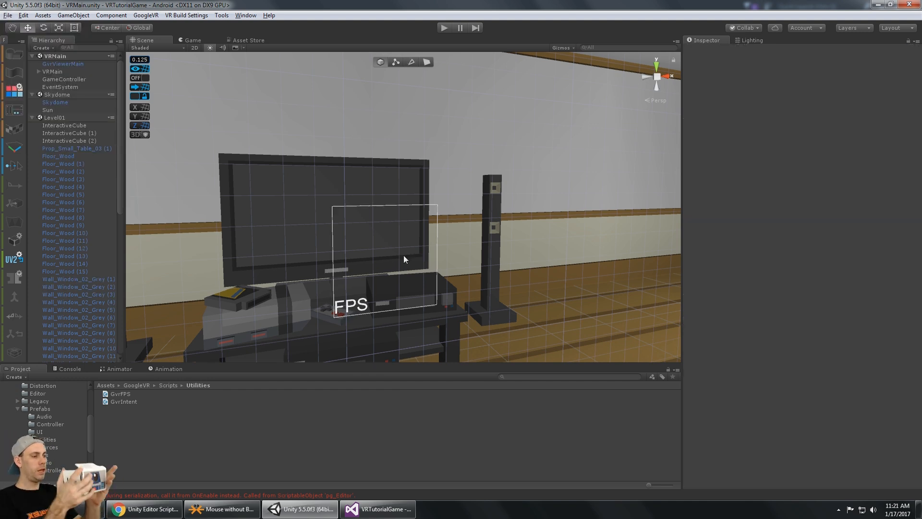
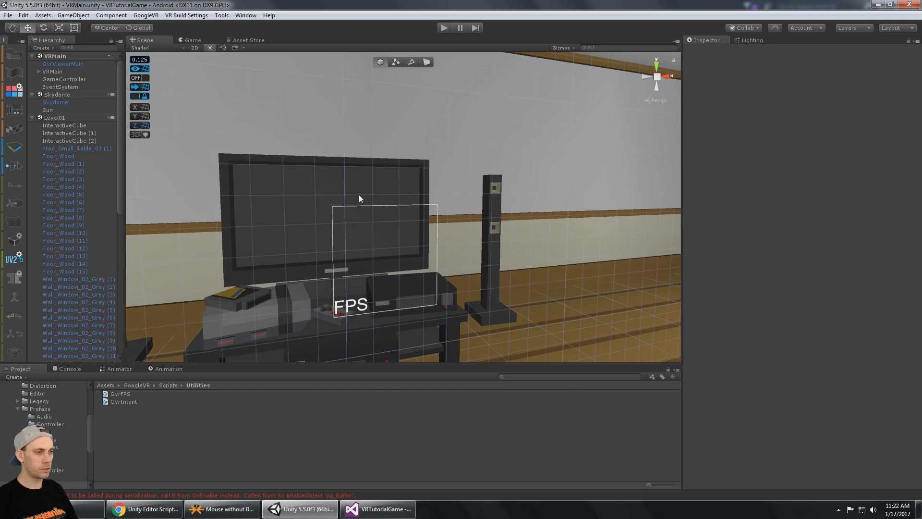
- Try to add a UI Panel to the television object Prop_Tv_04 (1)
left_click(284, 200)
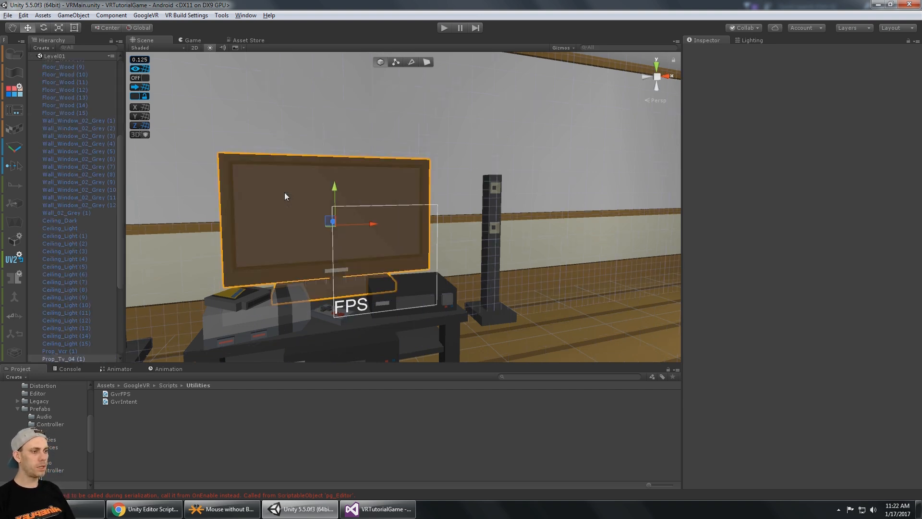
left_click_drag(284, 193, 335, 187, "alt")
middle_click_drag(335, 187, 557, 141)
middle_click_drag(435, 187, 518, 202)
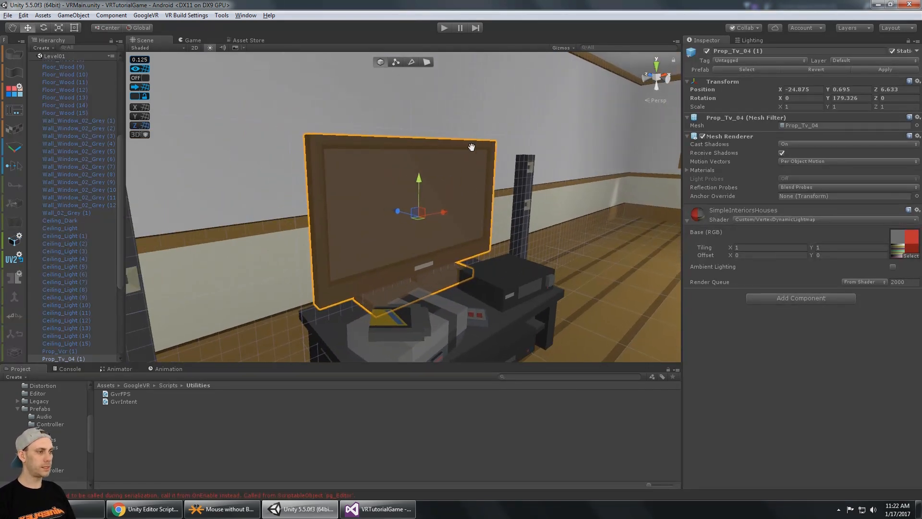
left_click_drag(471, 148, 161, 157, "alt")
scroll(499, 154, "up", 4)
scroll(65, 178, "down", 5)
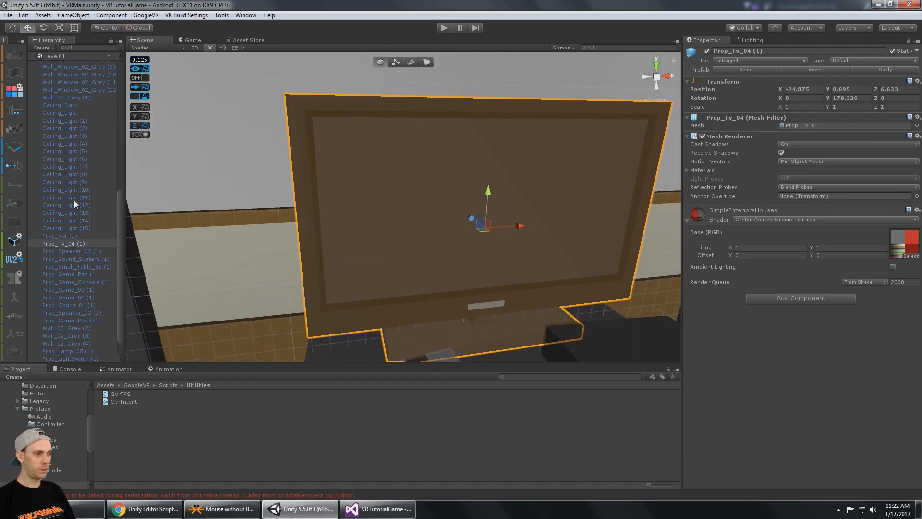
scroll(79, 242, "down", 1)
left_click(67, 229)
left_click(67, 220)
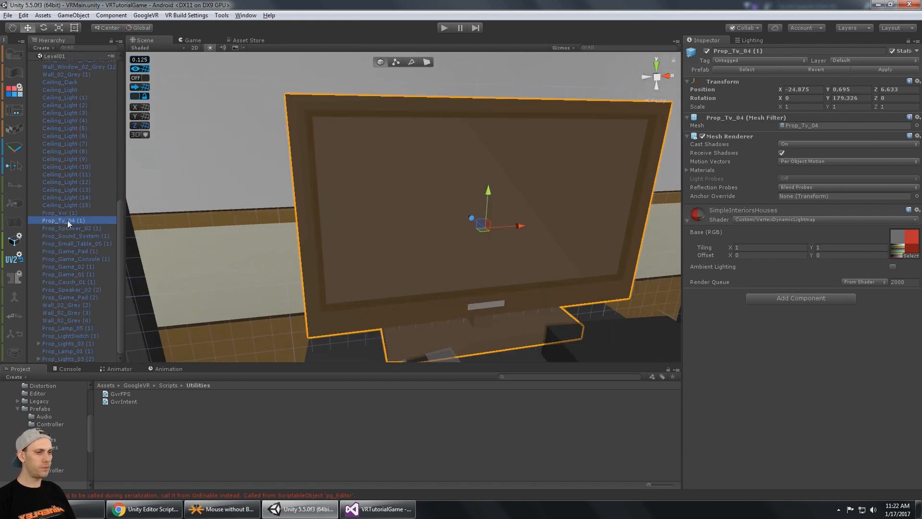
right_click(67, 220)
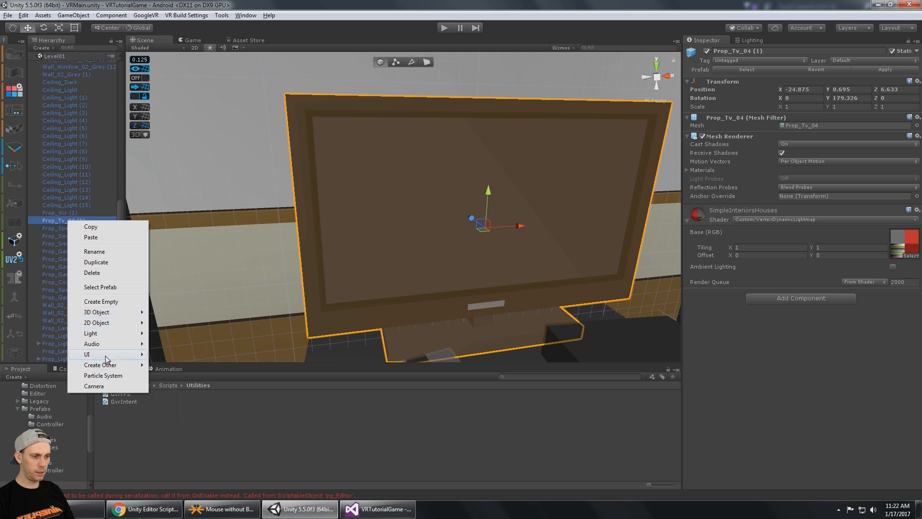
mouse_move(107, 360)
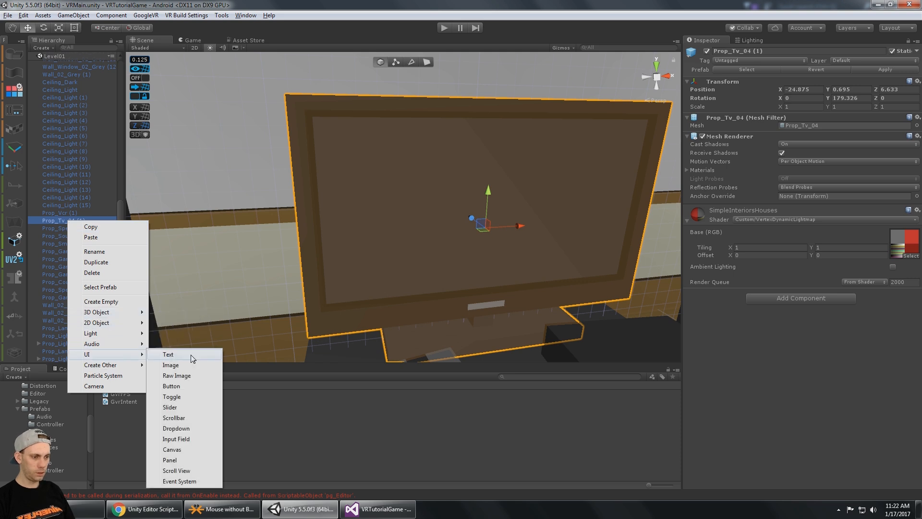
left_click(189, 460)
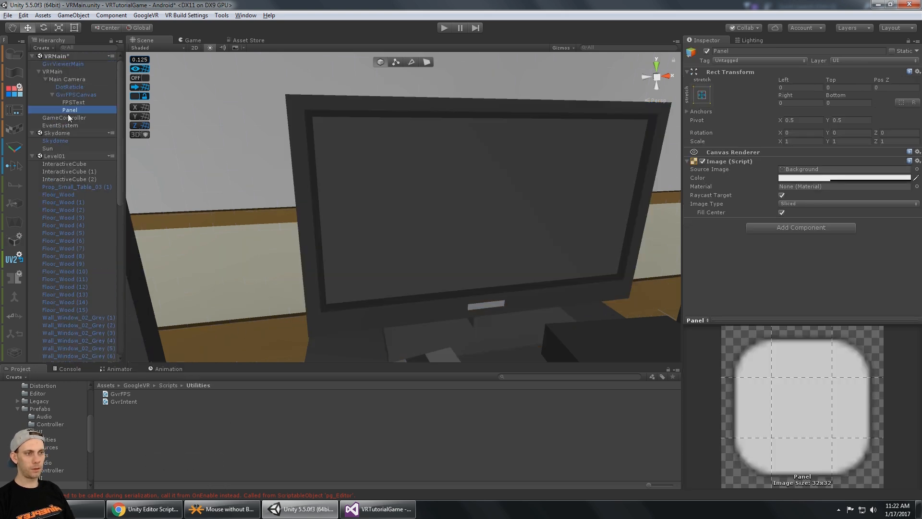
- Inspect the new Panel and its parent GvrFPSCanvas, and undo adding the Panel
left_click(80, 111)
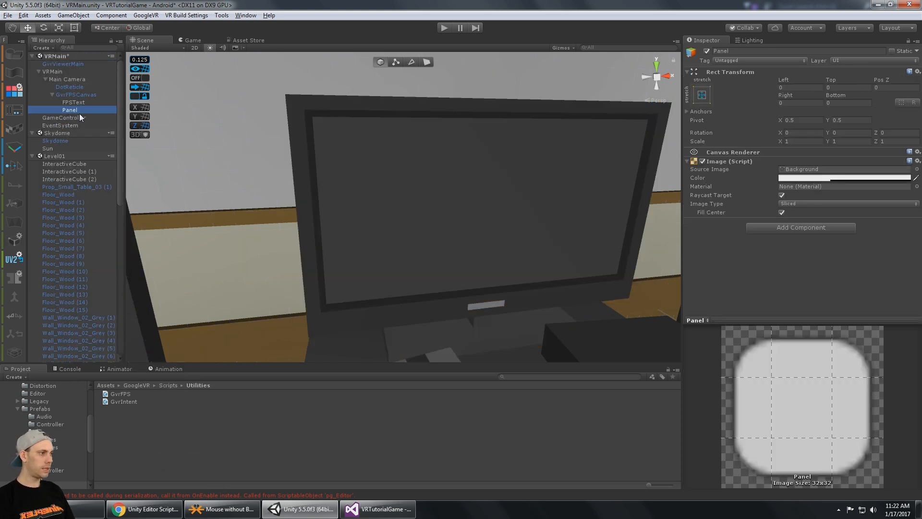
left_click(719, 152)
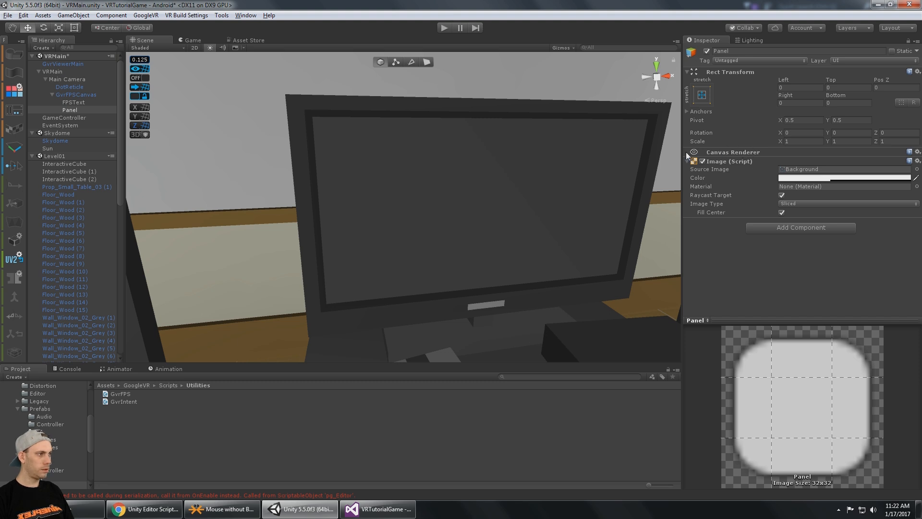
left_click(74, 111)
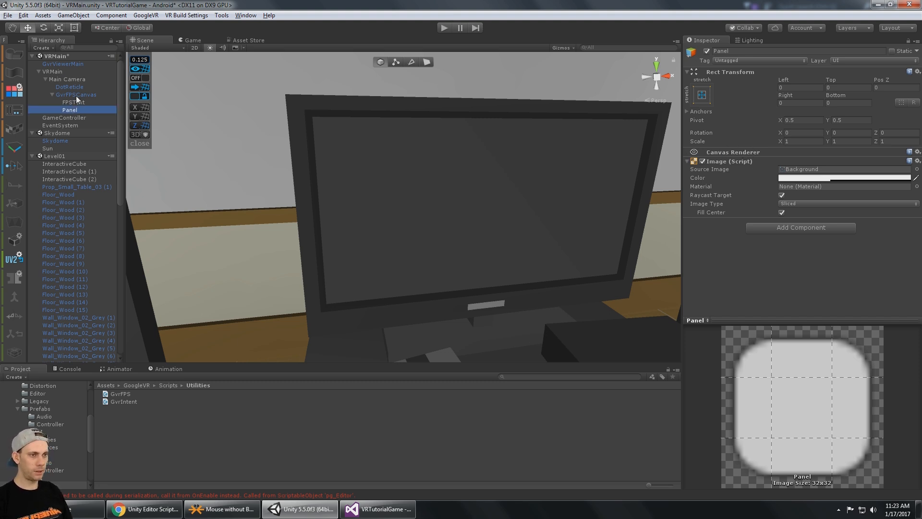
left_click(76, 96)
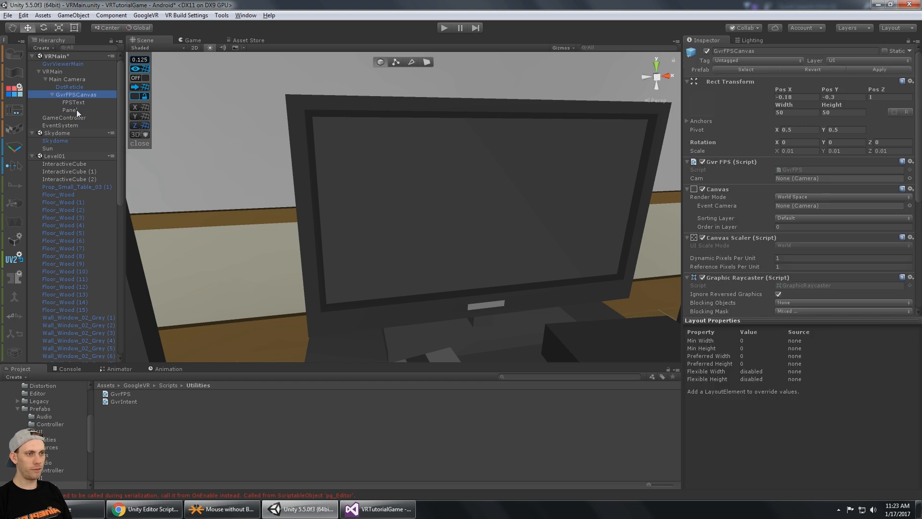
left_click(76, 109)
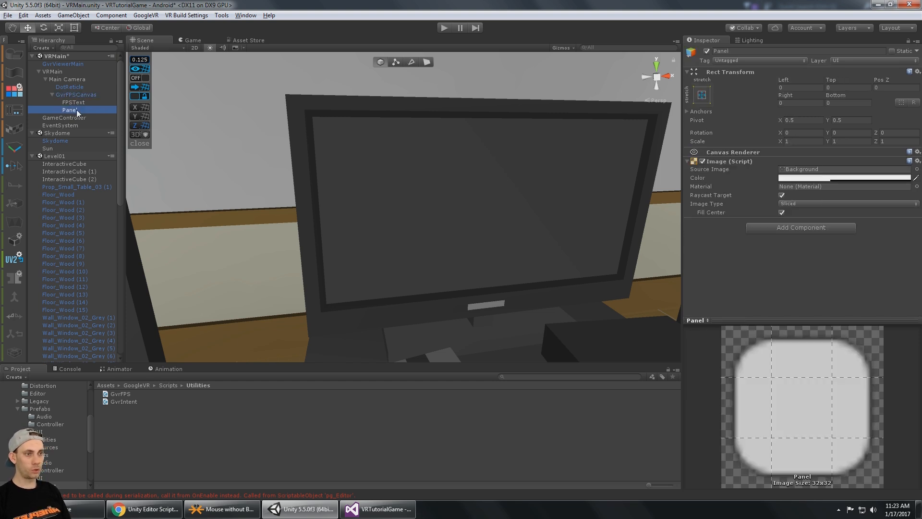
key("Up")
key("Up")
key("Down")
key("Down")
key("Up")
key("Up")
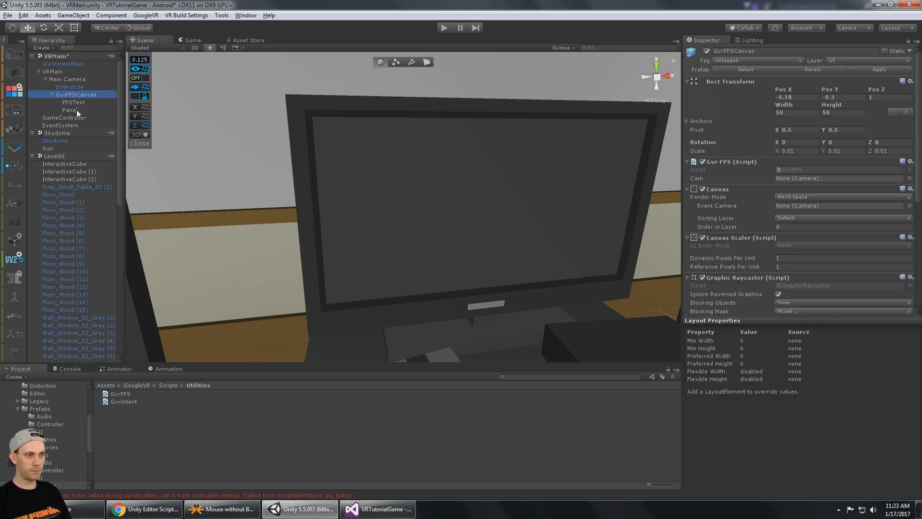
key("ctrl+z")
key("ctrl+z")
- Set Level01 as the active scene and select the television in the Scene view
scroll(68, 181, "up", 2)
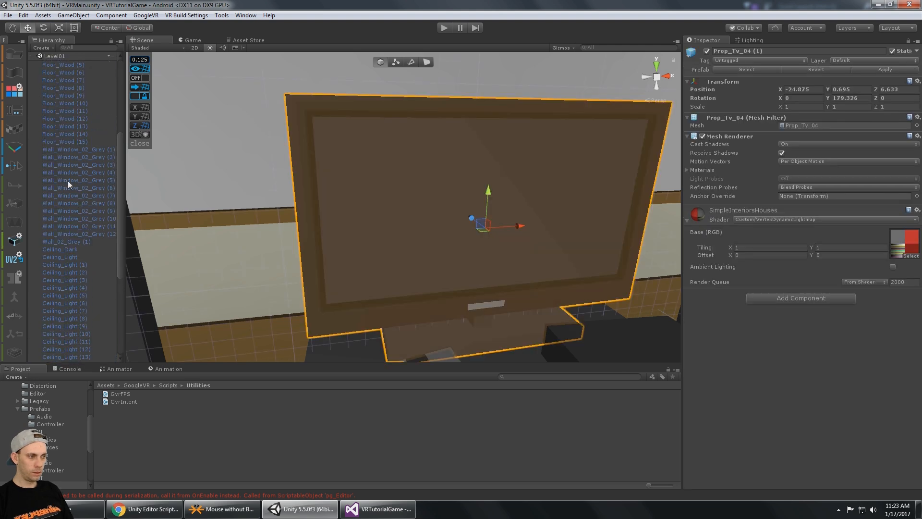
scroll(68, 180, "up", 1)
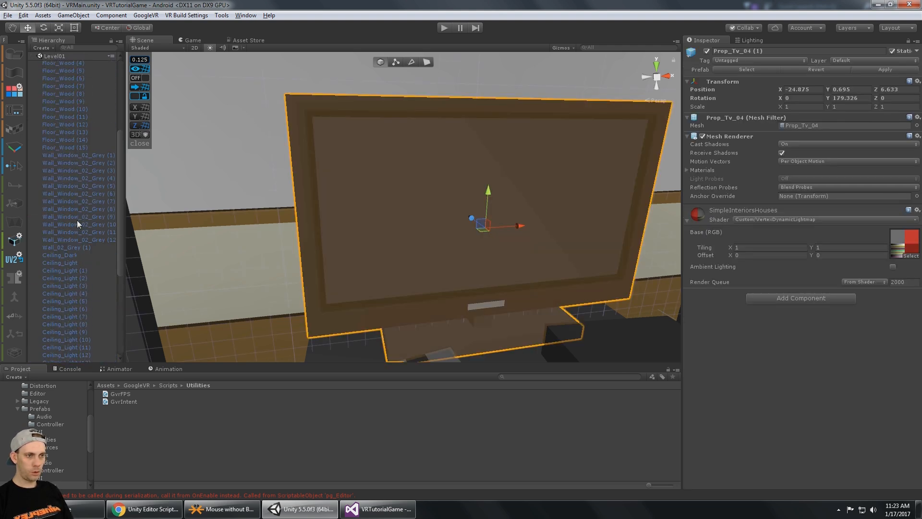
scroll(78, 223, "up", 7)
right_click(62, 149)
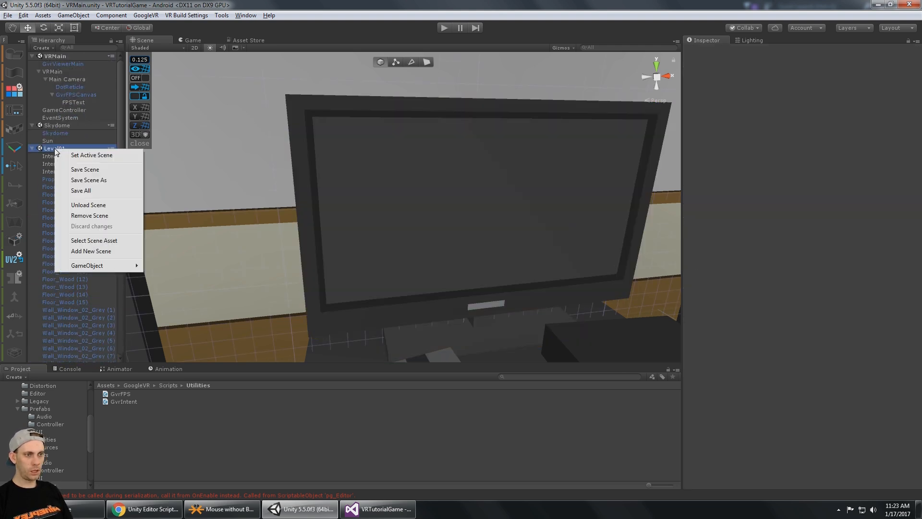
left_click(90, 154)
scroll(78, 177, "down", 14)
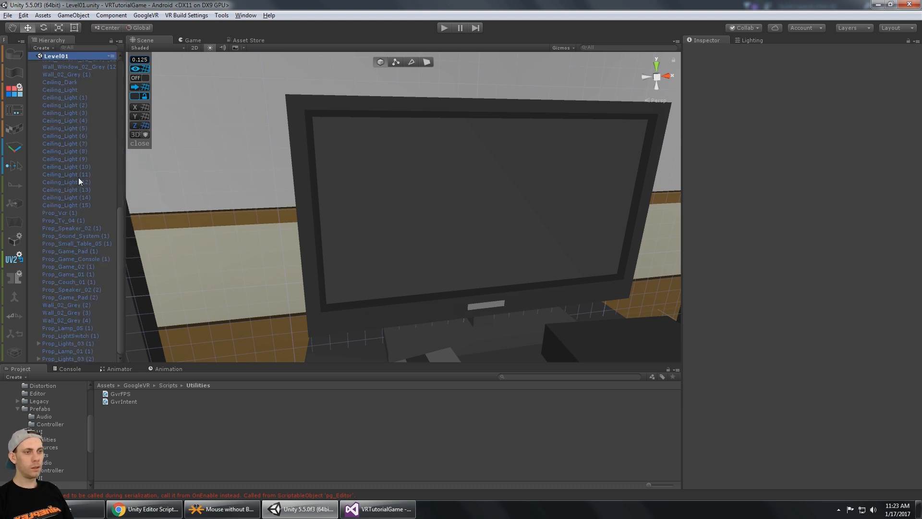
left_click(436, 201)
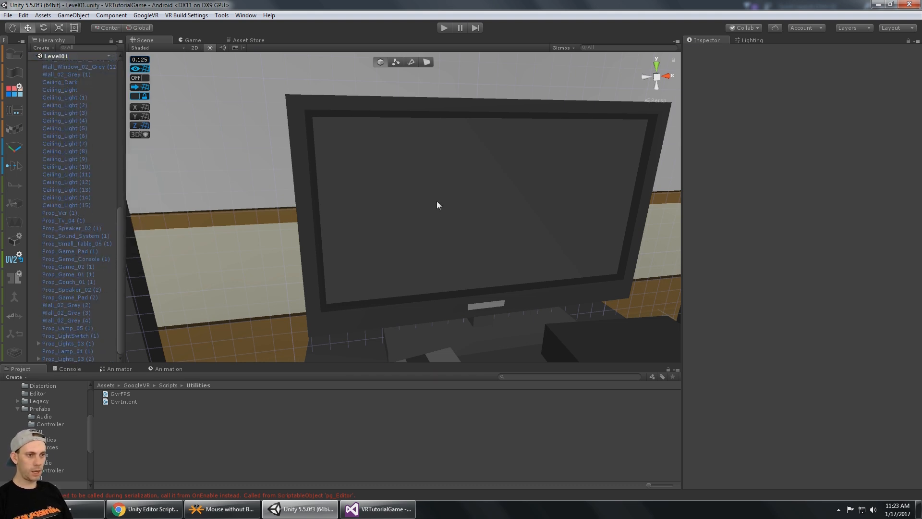
- Try adding a UI panel to the Prop_Tv_04 (1) television, and delete the panel created under GvrFPSCanvas
right_click(66, 219)
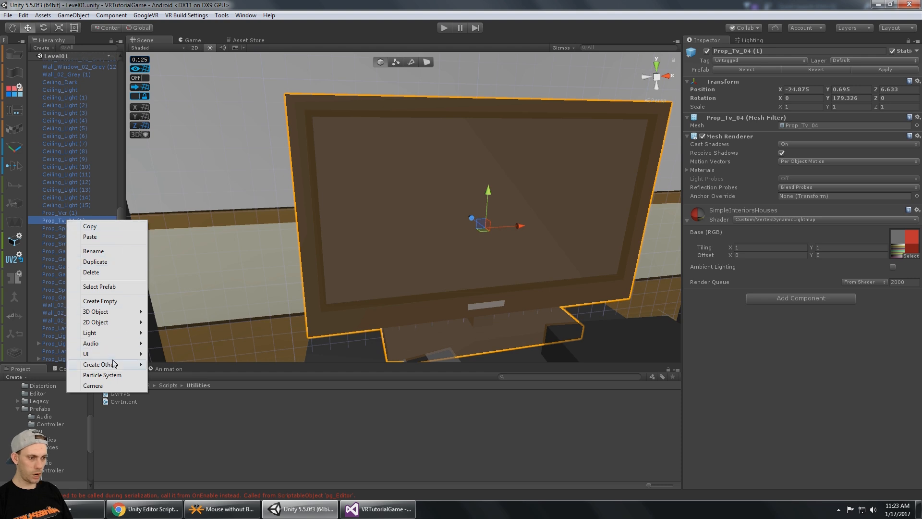
mouse_move(116, 355)
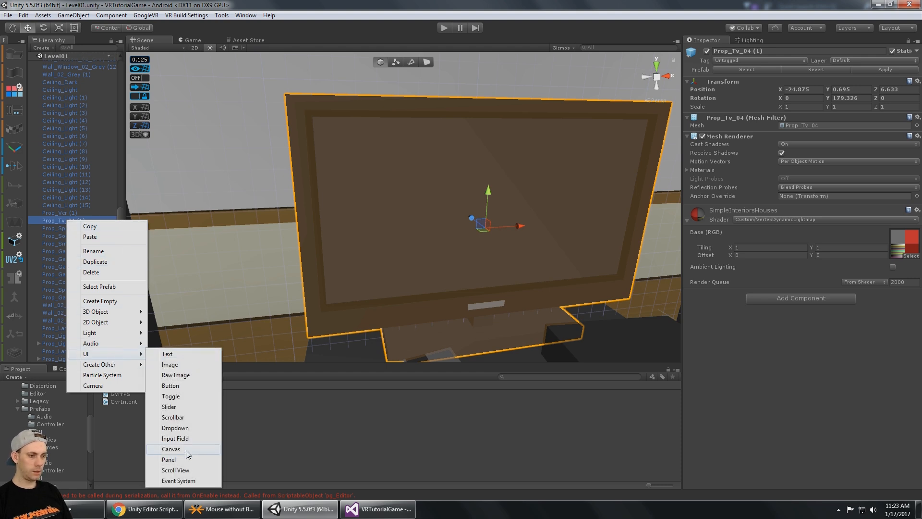
left_click(178, 461)
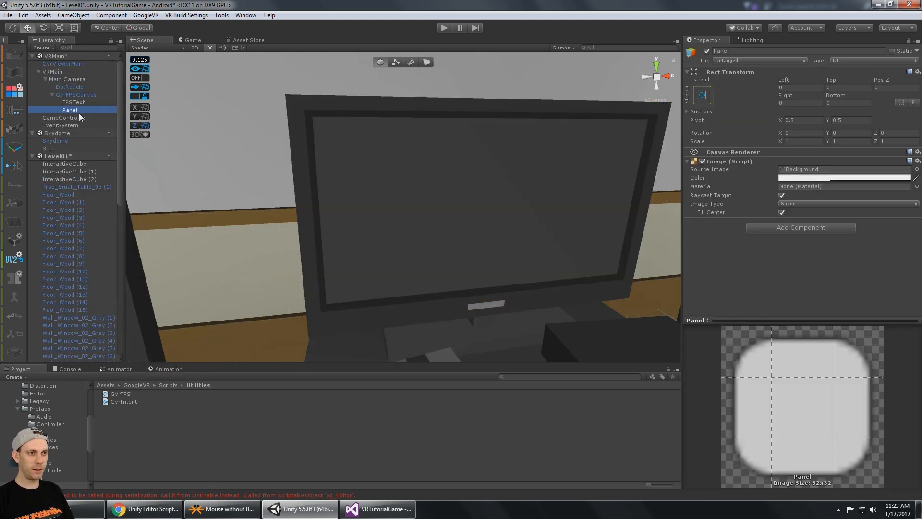
key("Delete")
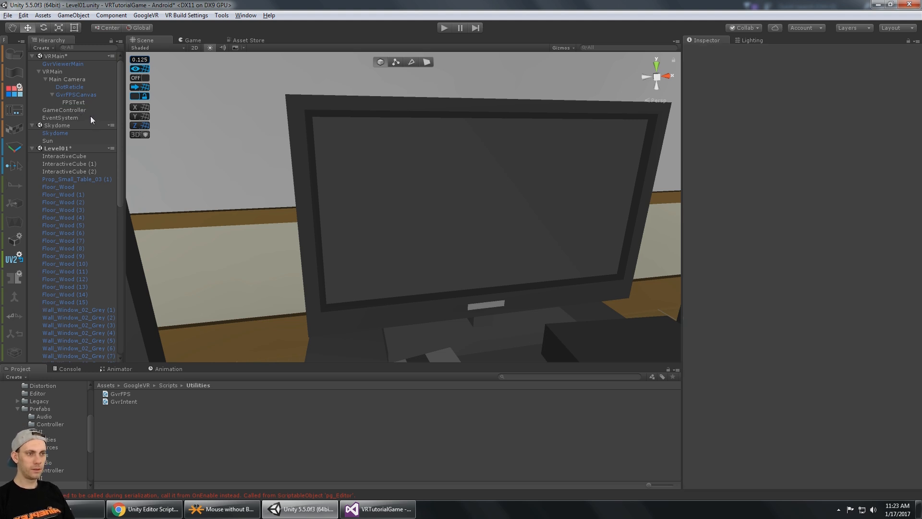
- Add a UI canvas as a child of the Prop_Tv_04 (1) television
scroll(81, 144, "down", 5)
scroll(71, 200, "up", 10)
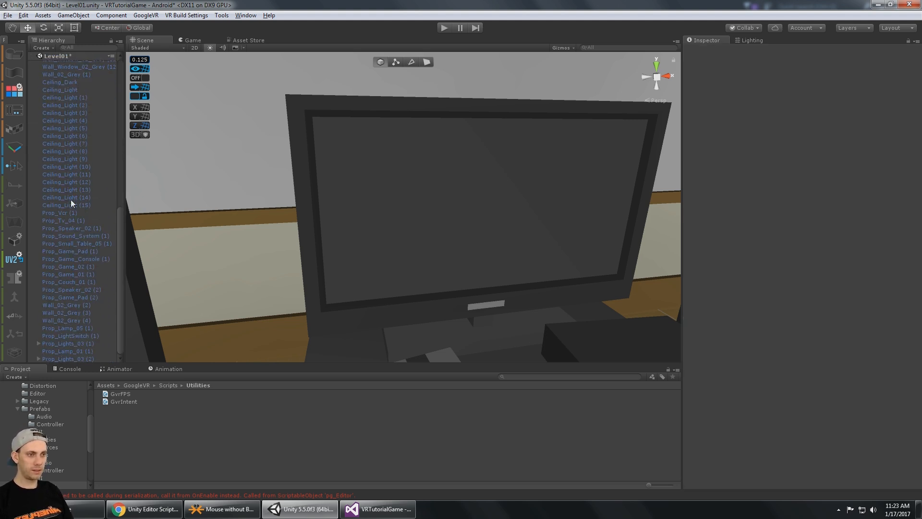
left_click(528, 192)
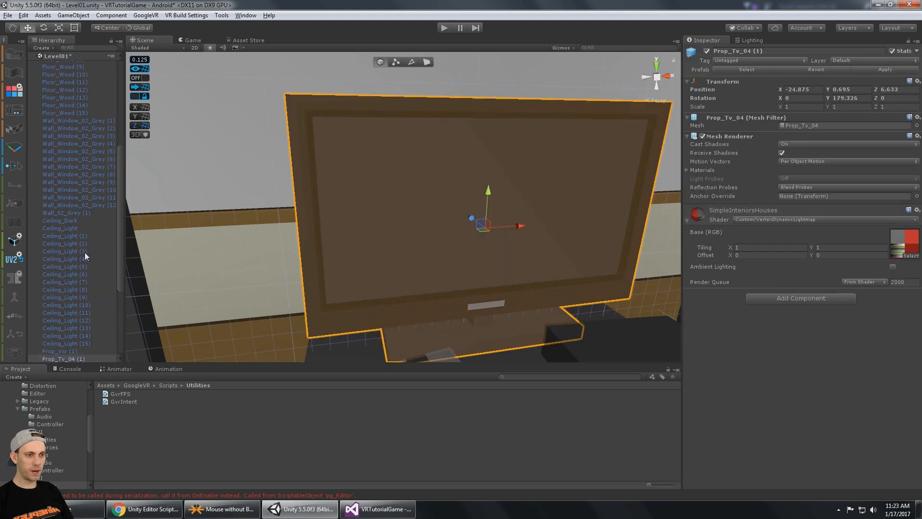
right_click(72, 227)
right_click(67, 221)
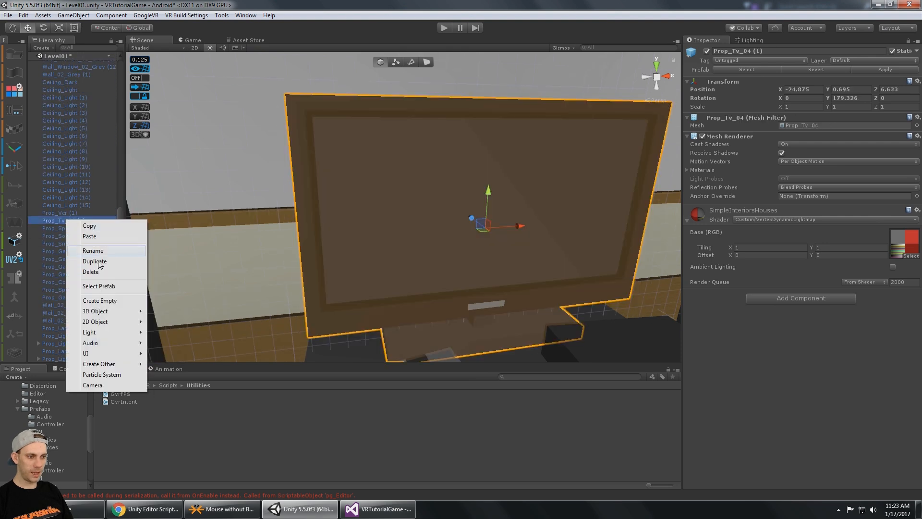
mouse_move(107, 355)
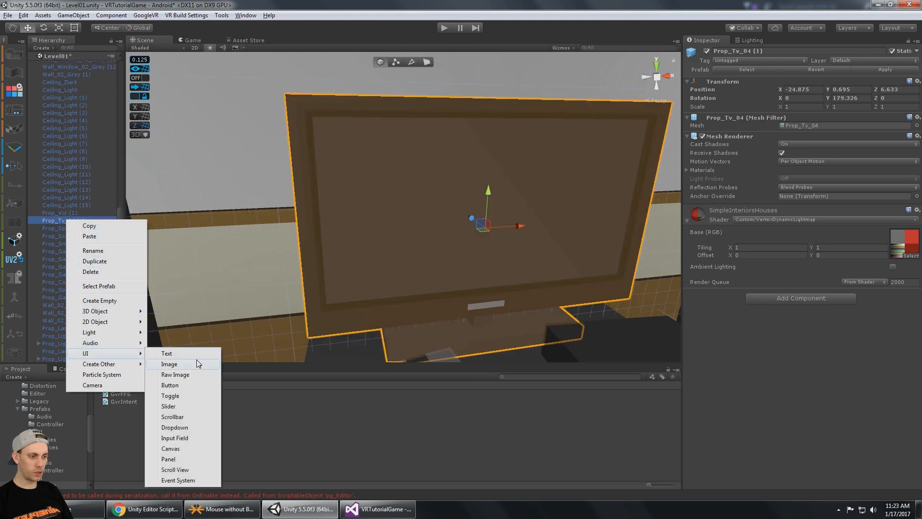
left_click(190, 449)
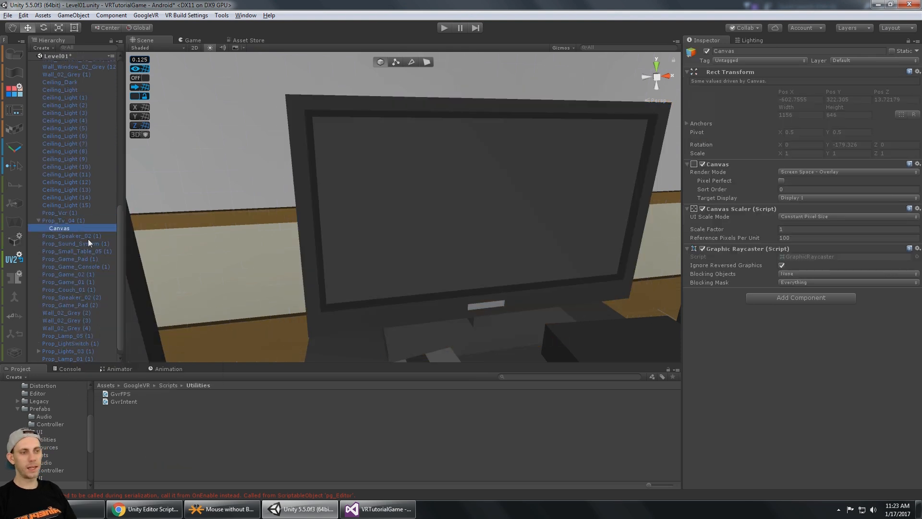
- Set the television canvas's render mode to World Space and save the scene
left_click(71, 220)
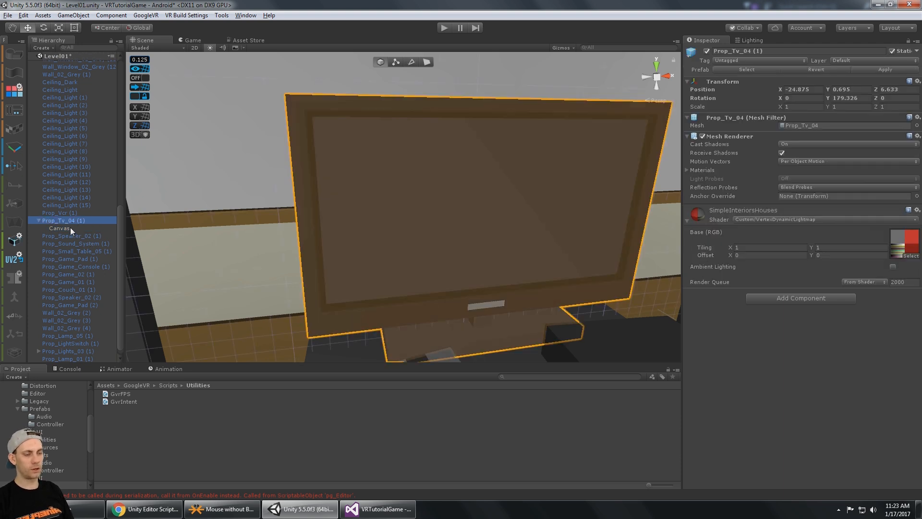
left_click(70, 227)
right_click(66, 229)
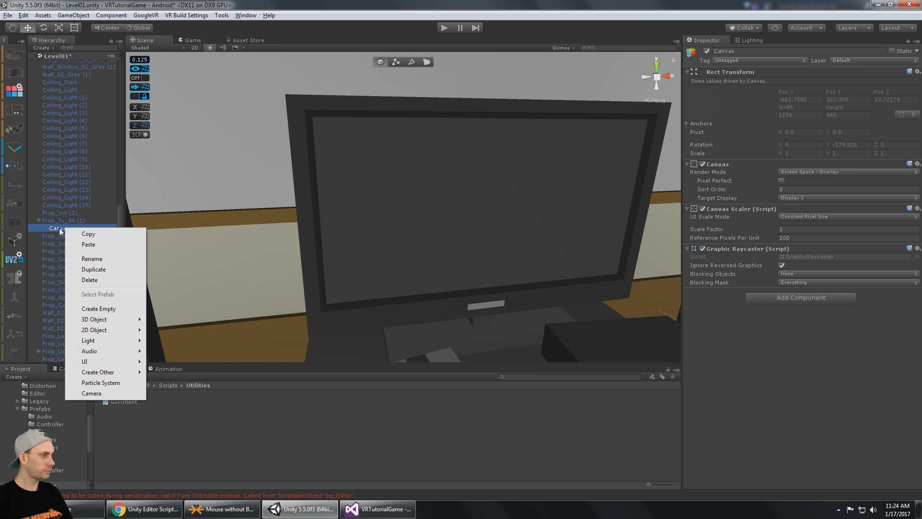
left_click(60, 230)
left_click(808, 172)
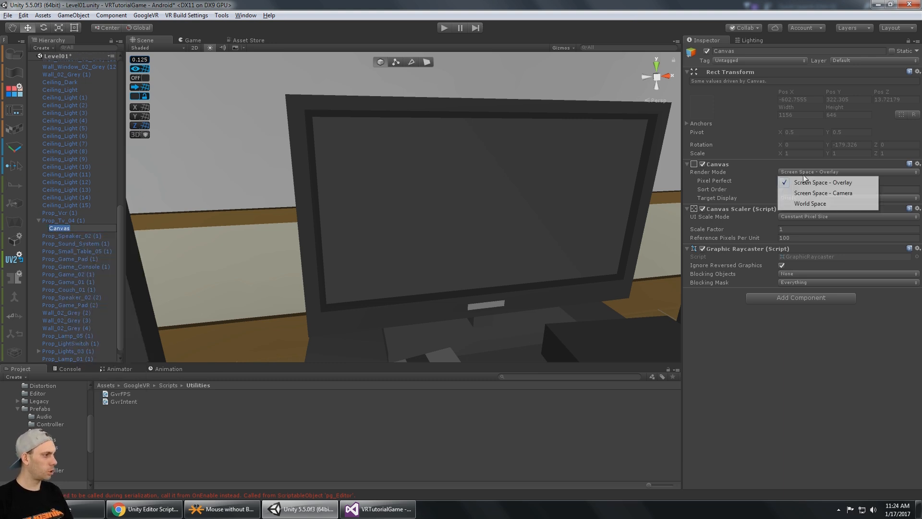
left_click(815, 204)
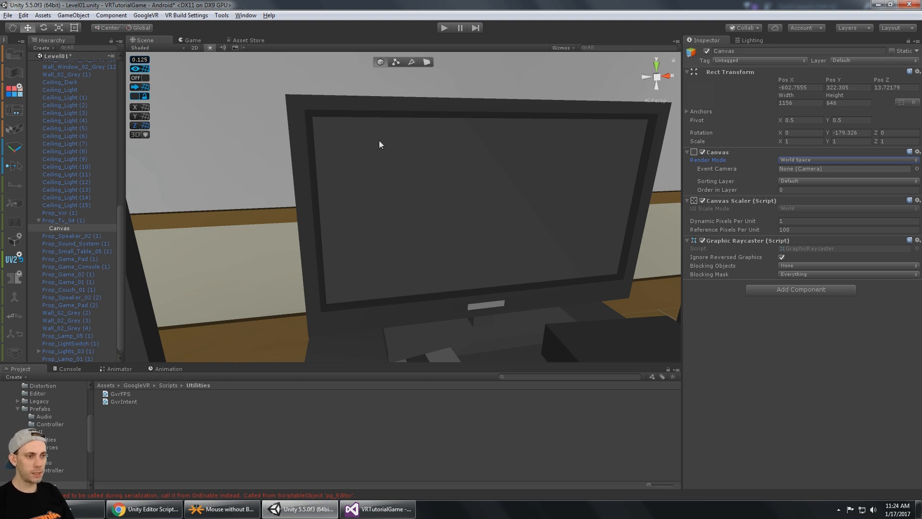
key("ctrl+s")
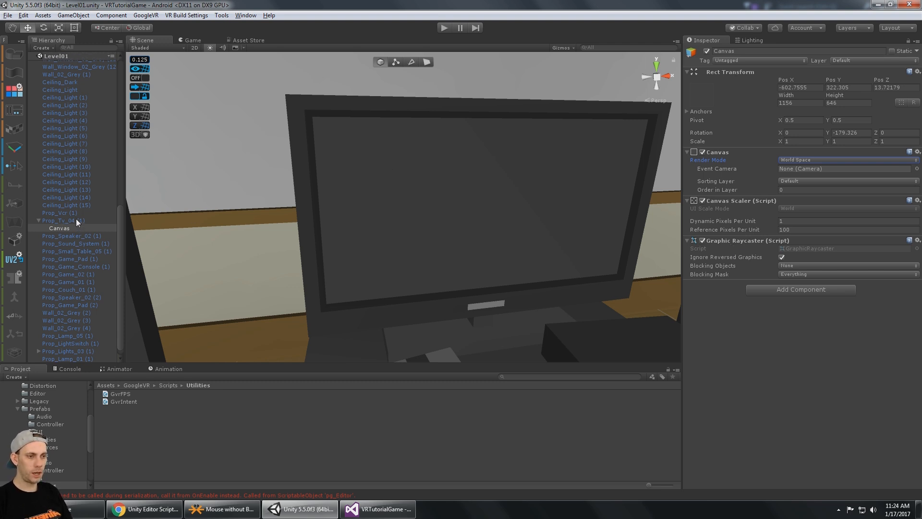
- Examine the canvas's size and position in the scene relative to its parent television
scroll(436, 194, "down", 5)
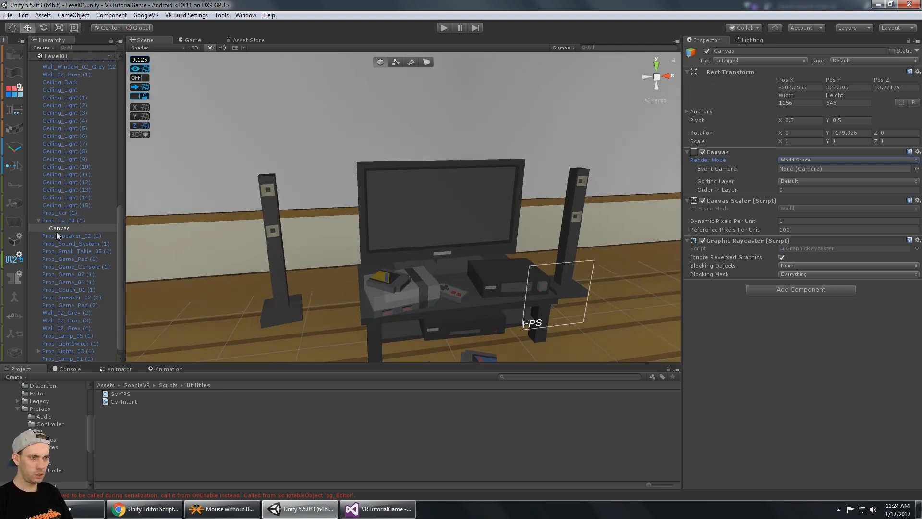
left_click(71, 221)
left_click(75, 226)
scroll(76, 225, "down", 1)
key("f")
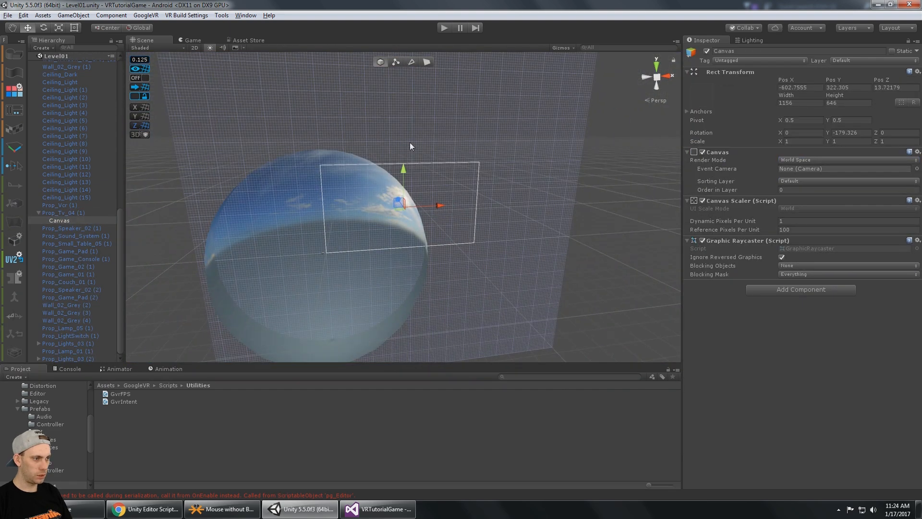
left_click_drag(410, 146, 481, 195, "alt")
scroll(403, 191, "up", 8)
left_click(77, 228)
left_click(70, 220)
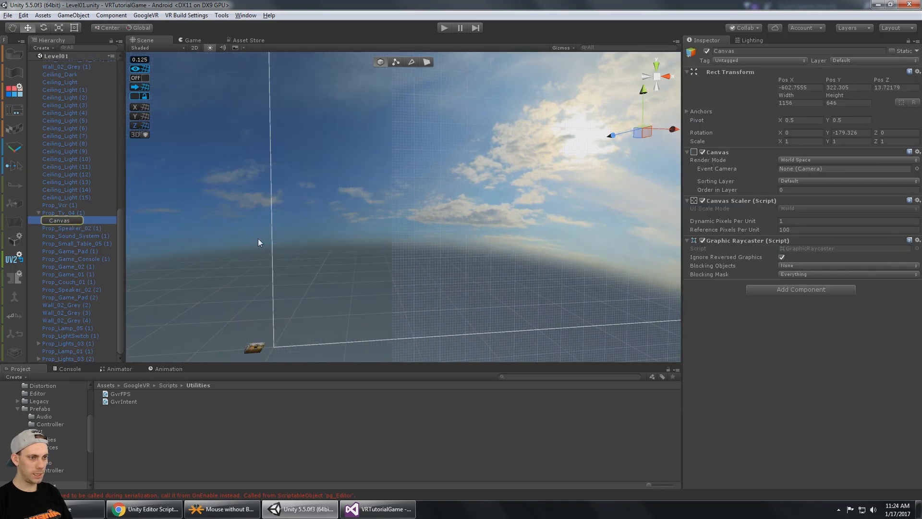
double_click(62, 212)
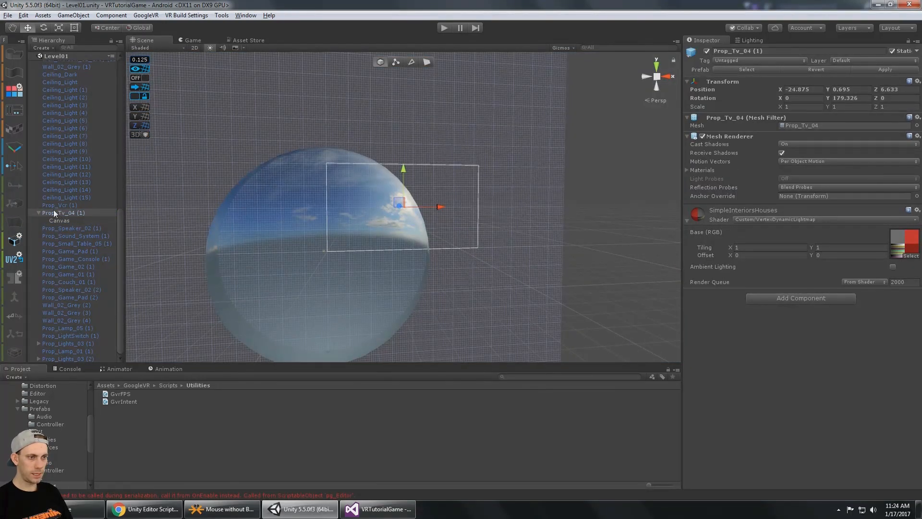
left_click(60, 220)
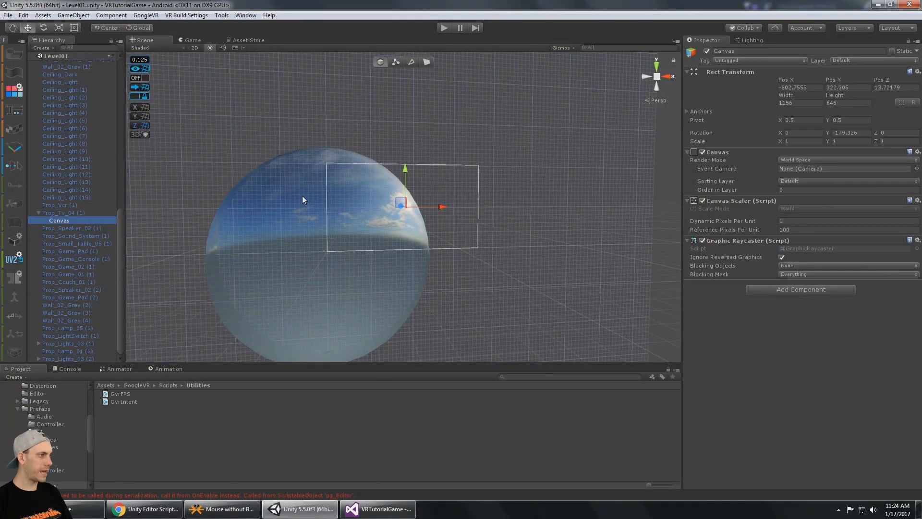
- Set the canvas's width to 192 and its height to 108
left_click(798, 104)
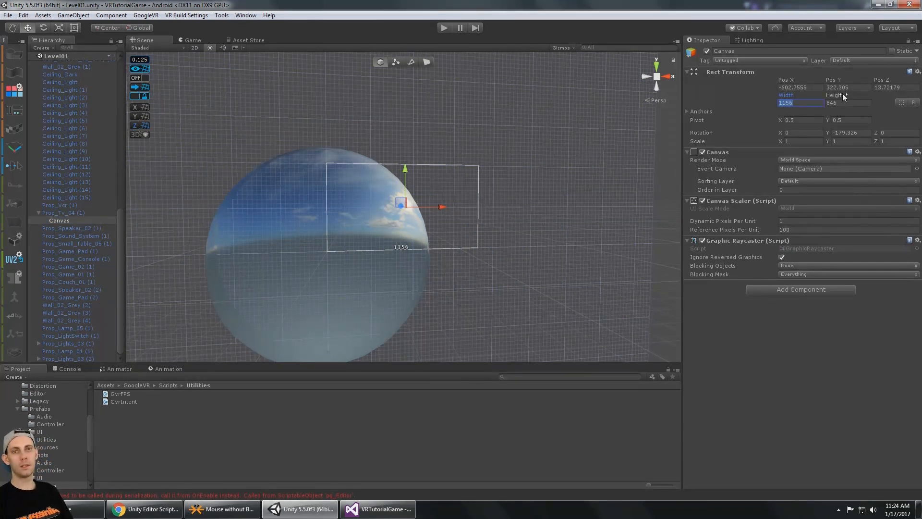
type("100")
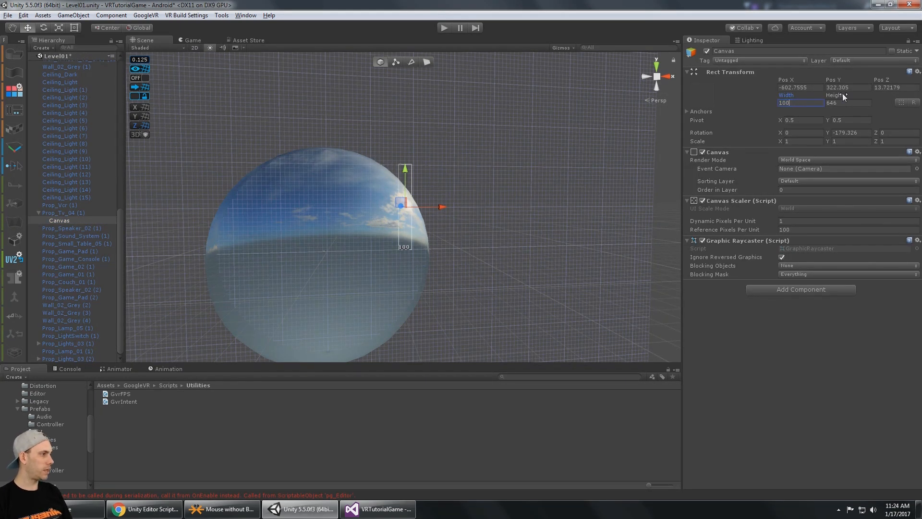
key("BackSpace")
key("BackSpace")
key("BackSpace")
type("2")
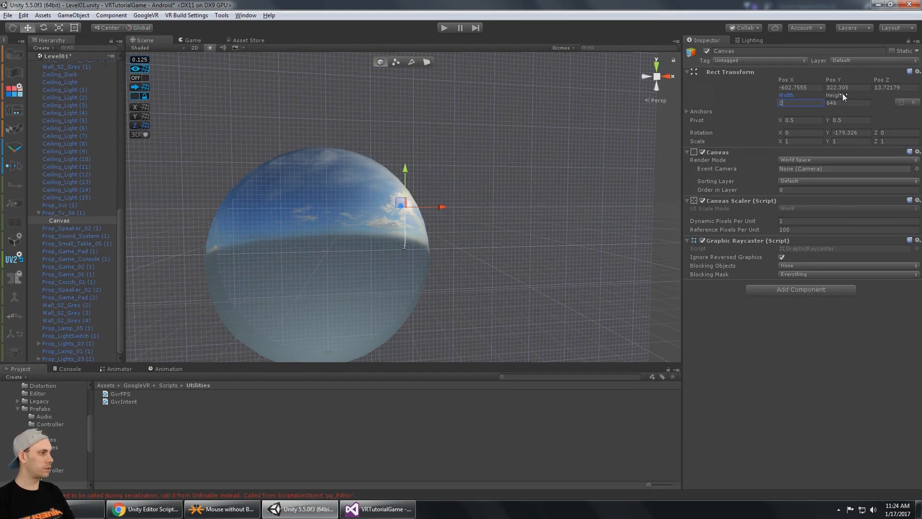
key("BackSpace")
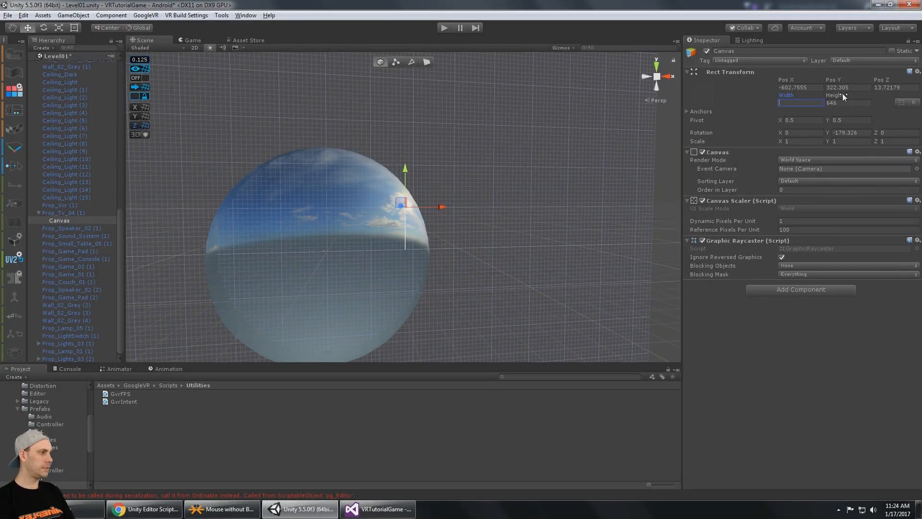
type("192")
key("Tab")
type("10")
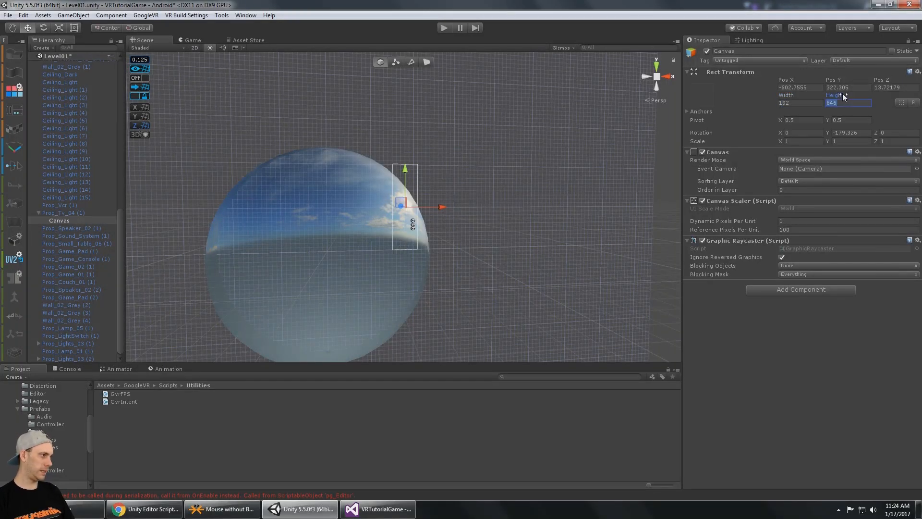
type("8")
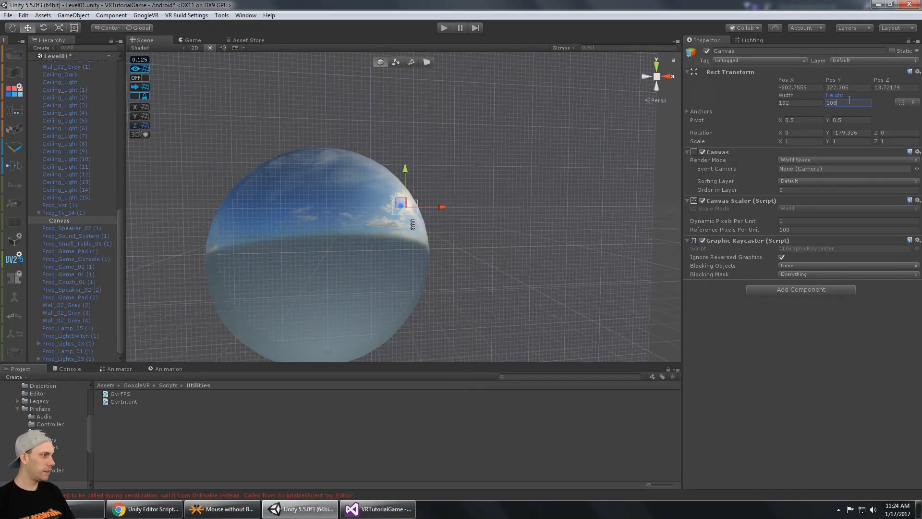
left_click(819, 120)
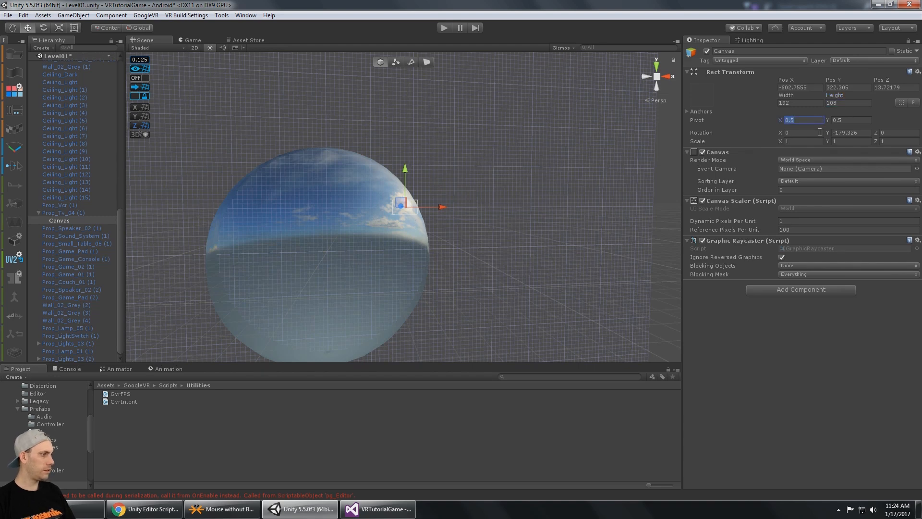
left_click(808, 141)
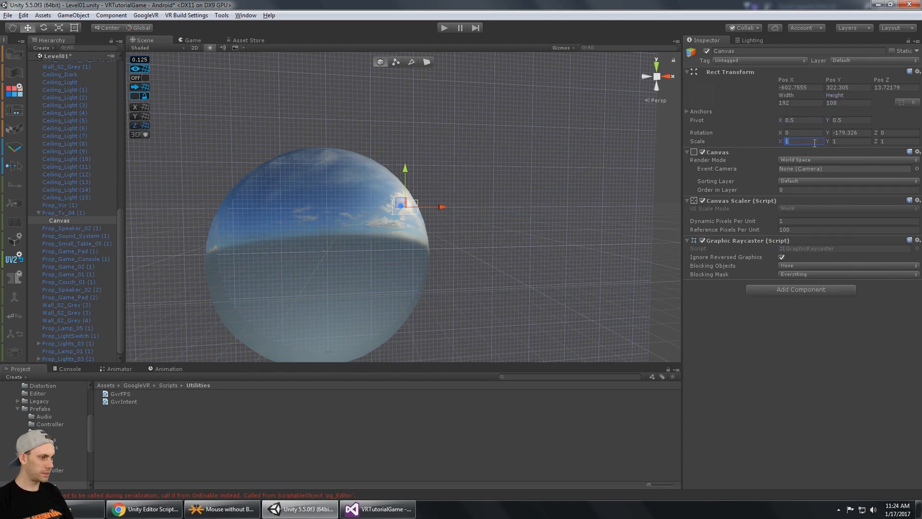
- Set the canvas's X, Y and Z position to 0 so it sits at the television's origin
left_click(799, 85)
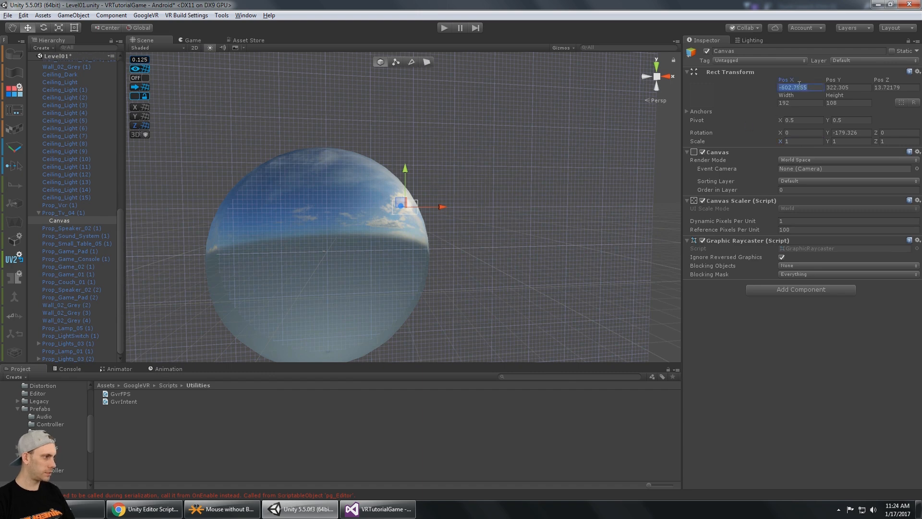
type("0")
key("Tab")
type("0")
key("Tab")
type("0")
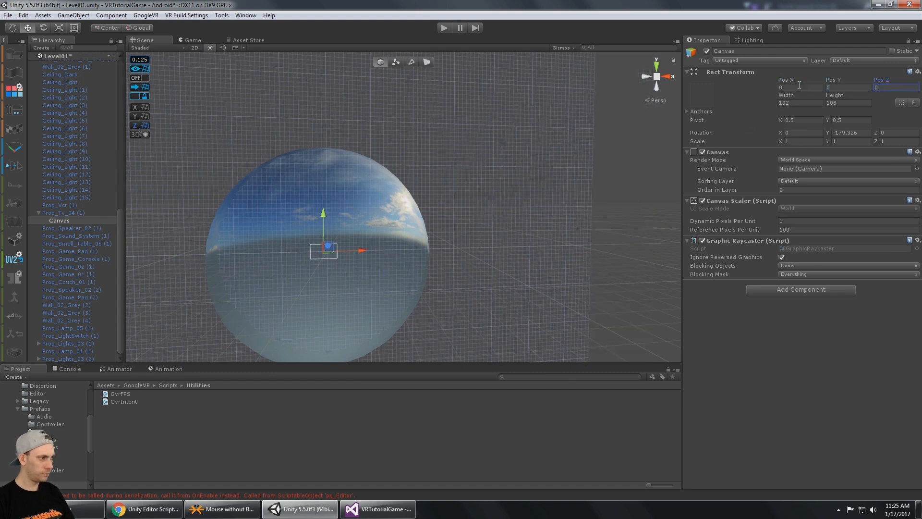
- Set the canvas's scale to 0.1 on all three axes
left_click(803, 142)
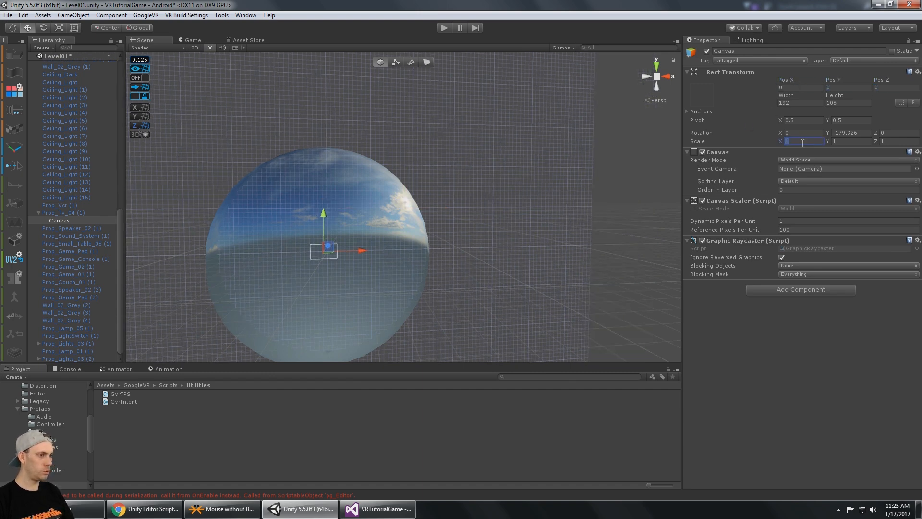
type(".1")
key("Tab")
type(".1")
key("Tab")
type(".1")
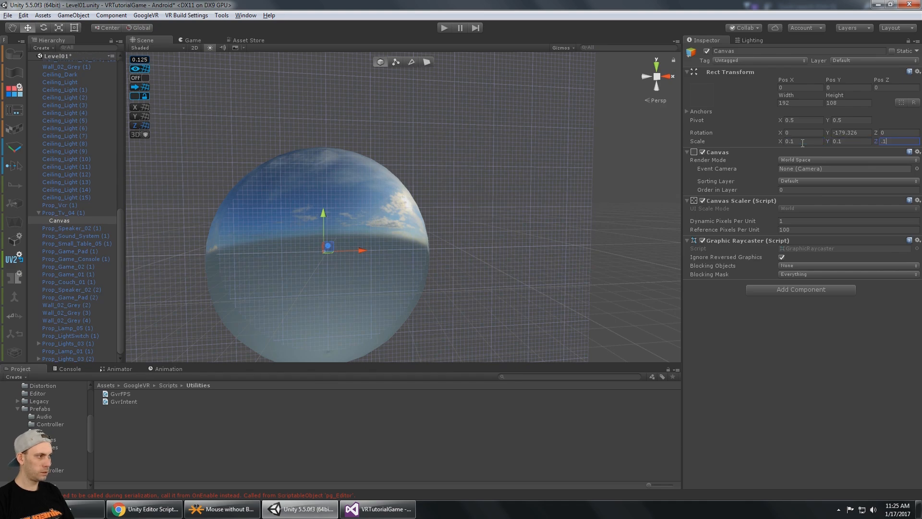
key("Return")
- Check the canvas against the room and reduce its scale to 0.01 on the X, Y and Z axes
left_click(65, 213)
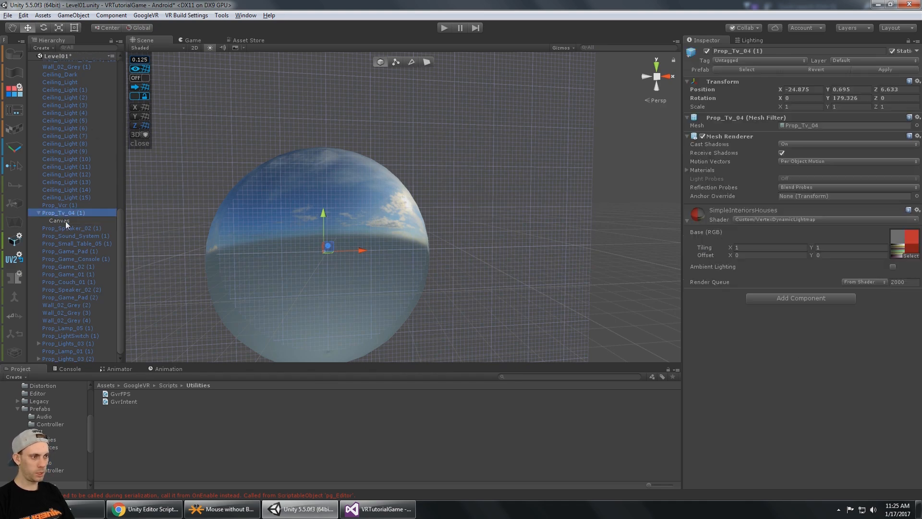
double_click(59, 220)
scroll(480, 169, "up", 15)
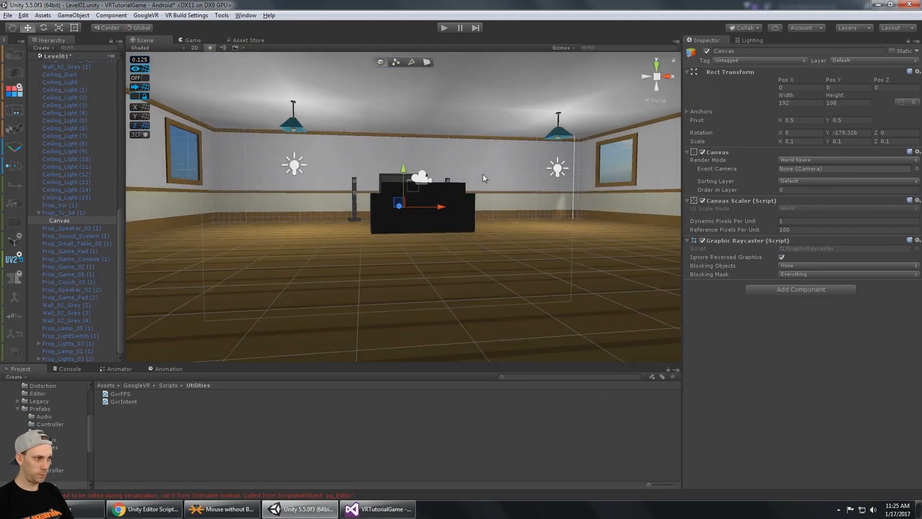
middle_click_drag(483, 190, 480, 235)
left_click_drag(479, 235, 485, 207, "alt")
scroll(471, 215, "down", 15)
left_click(808, 139)
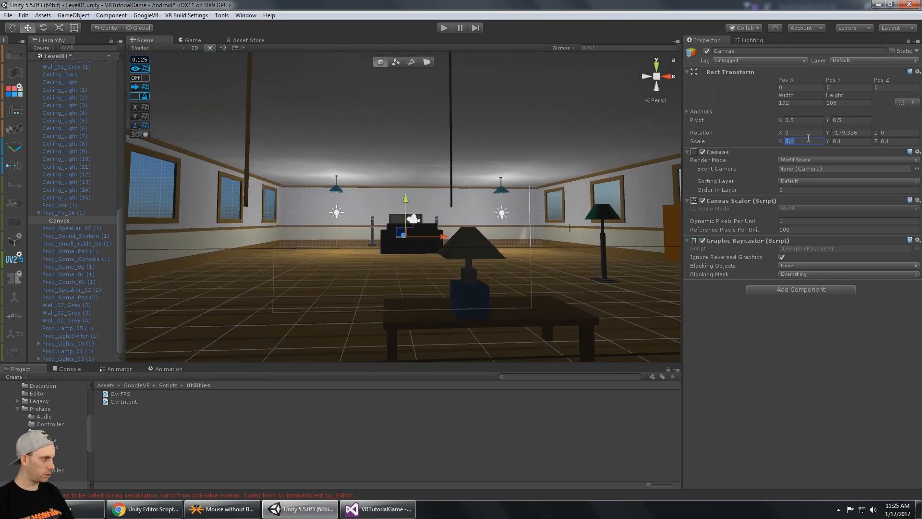
type(".01")
key("Tab")
type(".01")
key("Tab")
type(".0")
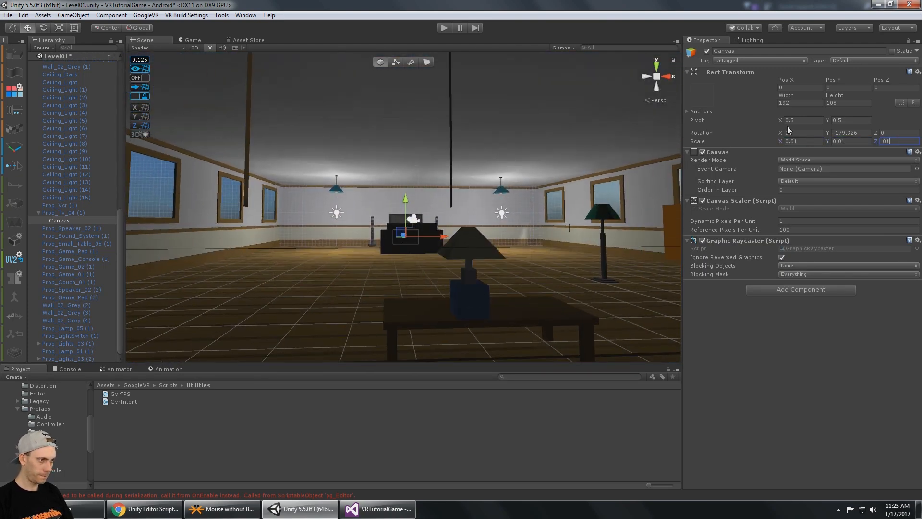
- Raise the canvas over the television's screen, to a Y position of about 1.019
key("Return")
scroll(379, 180, "up", 10)
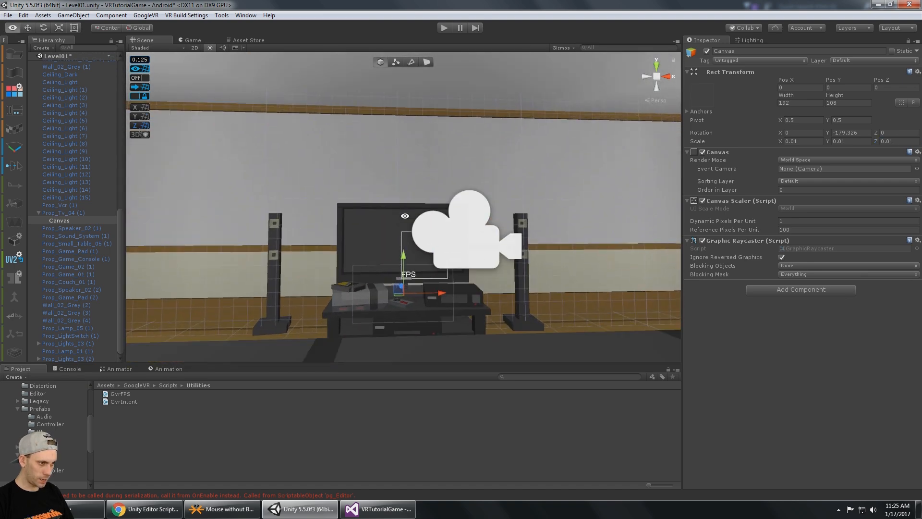
scroll(405, 216, "down", 3)
left_click_drag(404, 214, 454, 191, "alt")
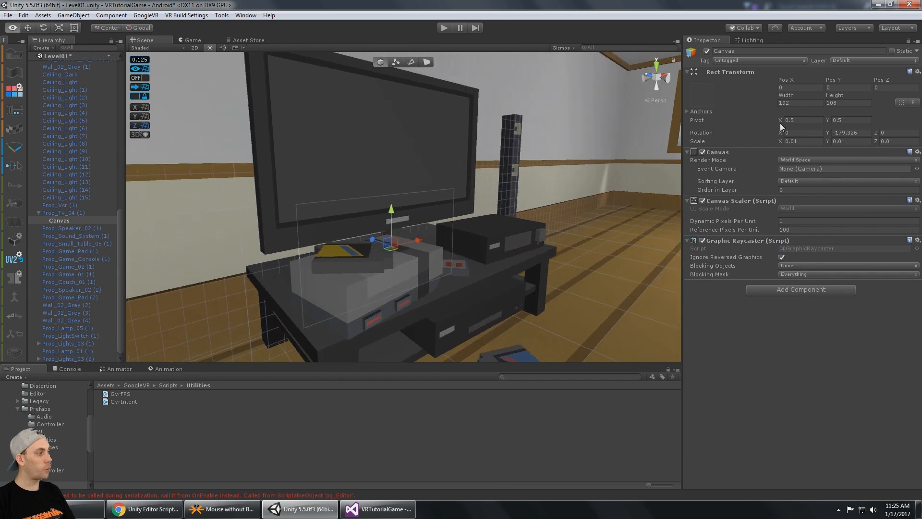
left_click(846, 103)
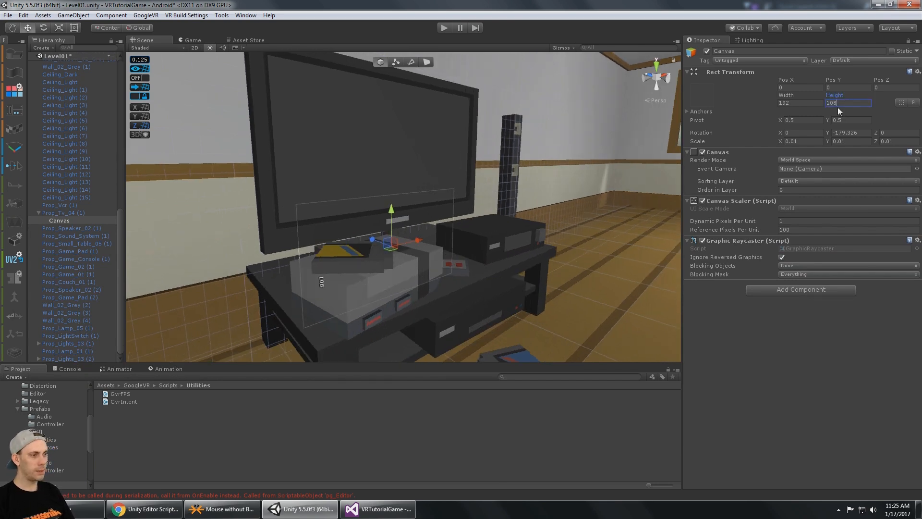
scroll(425, 229, "up", 4)
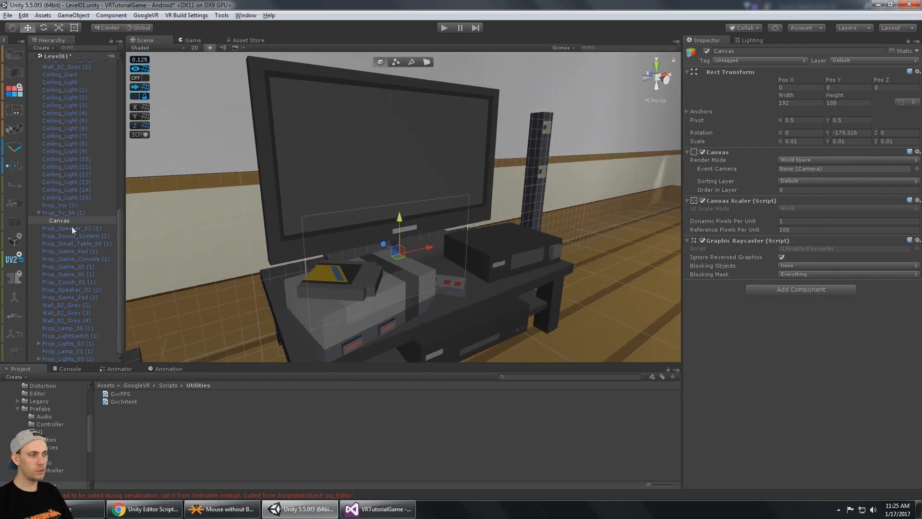
left_click(70, 220)
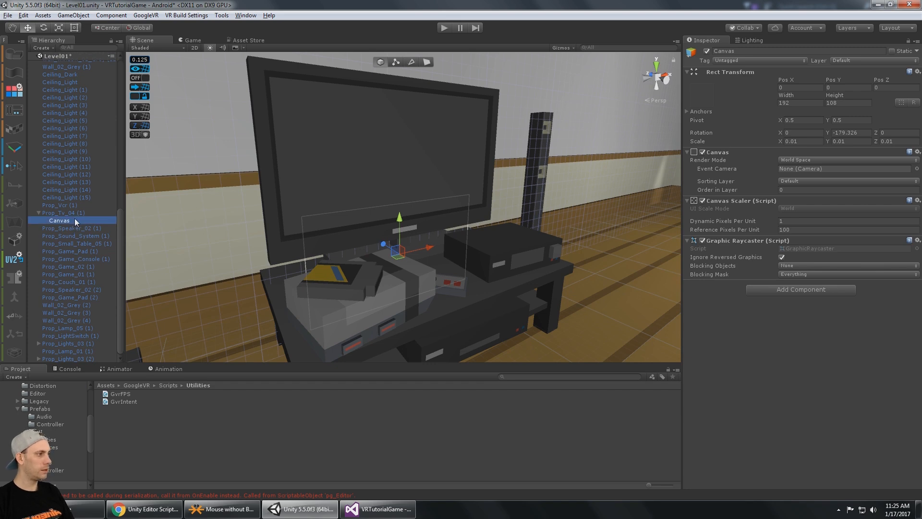
right_click_drag(503, 189, 403, 204)
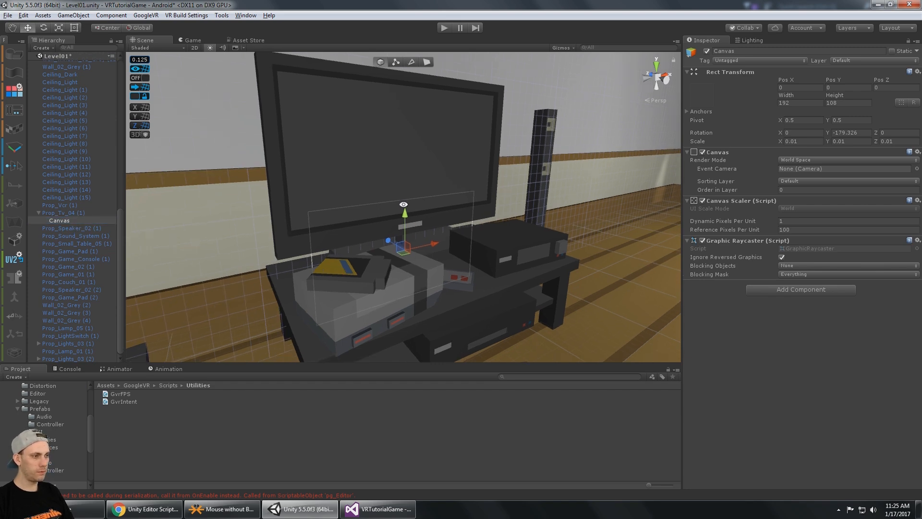
left_click(73, 220)
left_click_drag(407, 215, 424, 124)
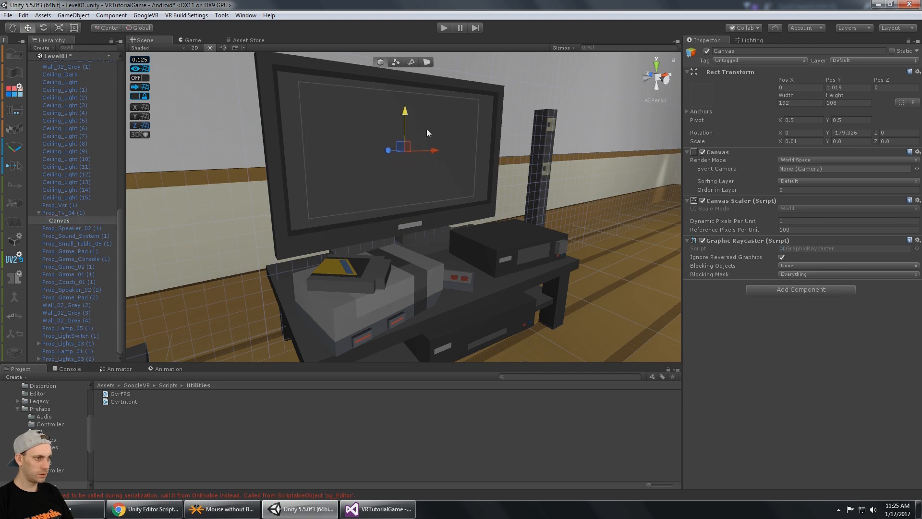
- Shift the canvas in depth to a Z position of about 0.072 so it lies at the television's screen surface
right_click_drag(426, 129, 372, 180)
left_click_drag(352, 156, 358, 159)
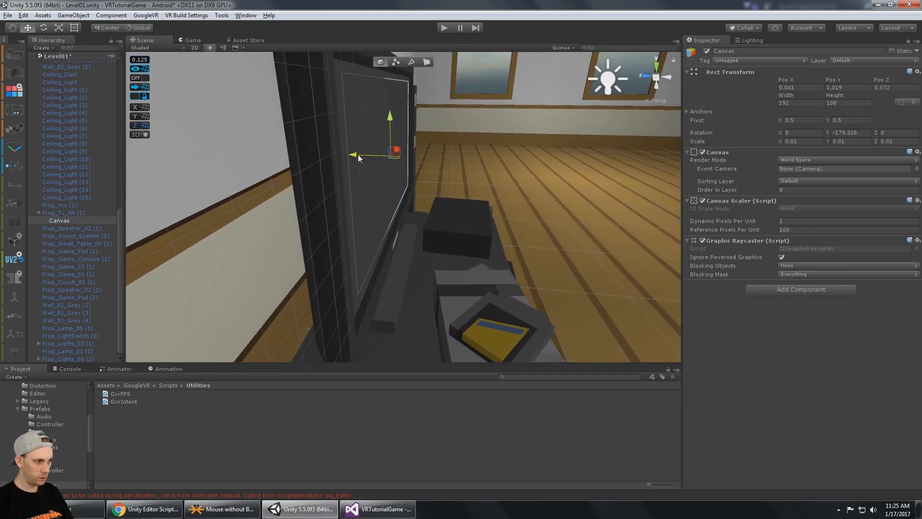
right_click_drag(358, 156, 522, 229)
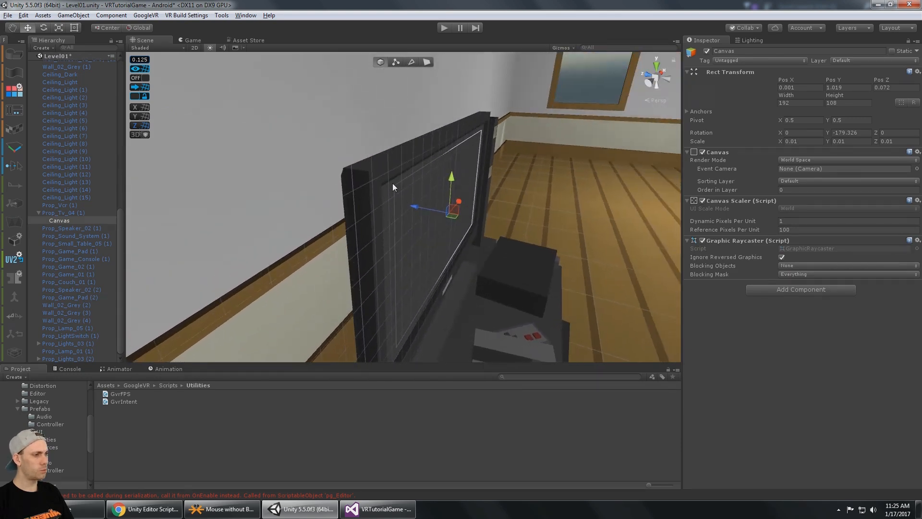
- Set the television prop's Y rotation to 180
left_click(380, 180)
left_click(863, 97)
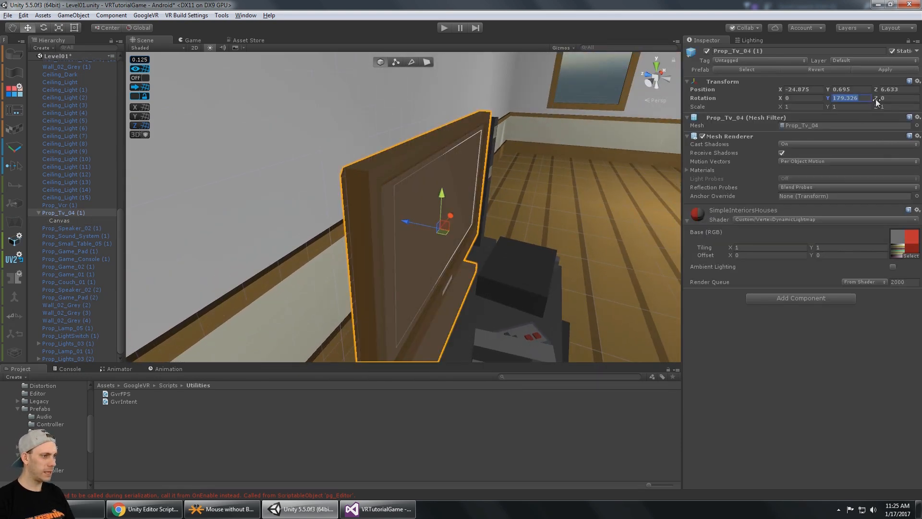
type("180")
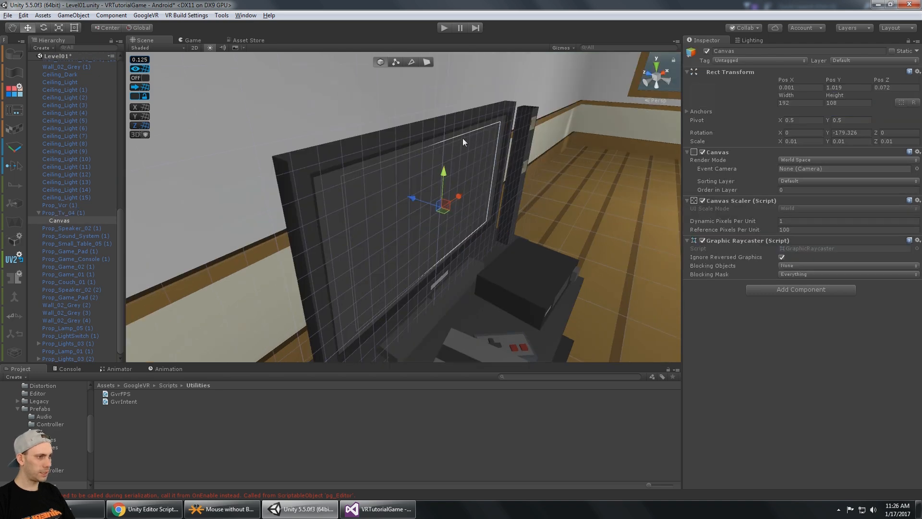
- Rotate the canvas about its Y axis to about -180.06 to align it with the television's screen
mouse_move(479, 168)
left_mouse_down("alt")
mouse_move(480, 154)
mouse_move(518, 124)
mouse_move(469, 165)
left_mouse_up("alt")
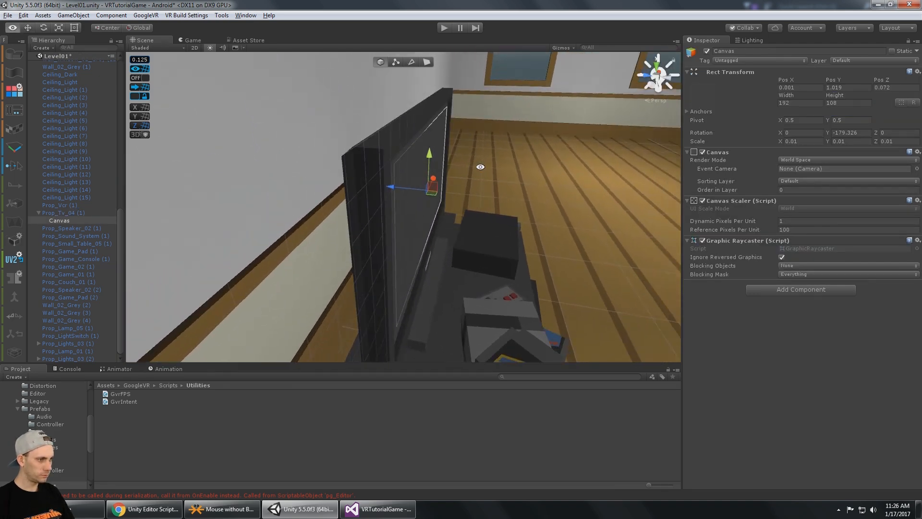
key("e")
left_click_drag(439, 209, 439, 209)
left_click_drag(547, 154, 431, 181, "alt")
key("w")
- Resize the canvas by its edges to fill the television's screen, about 223.66 wide and 117.68 high
scroll(486, 217, "up", 3)
scroll(486, 217, "down", 3)
left_click_drag(379, 143, 299, 149, "alt")
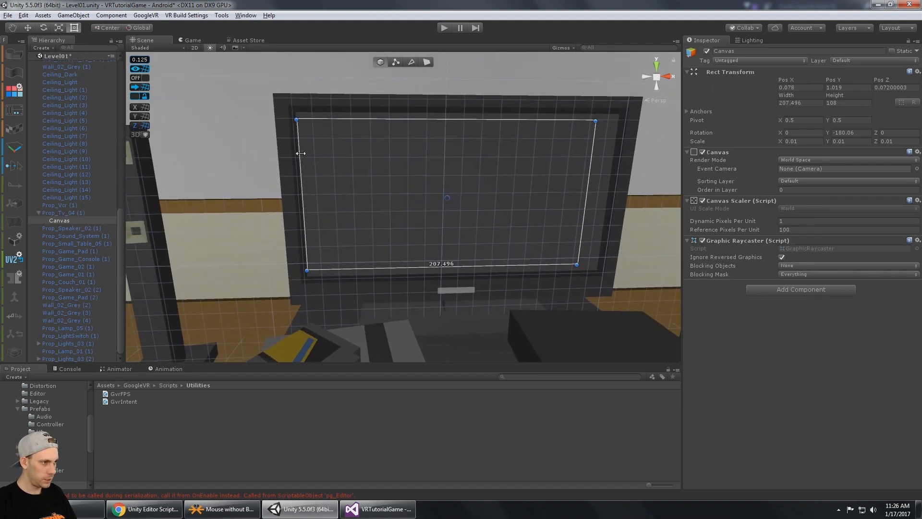
middle_click_drag(545, 145, 441, 158)
left_click_drag(463, 156, 486, 157)
key("f")
left_click_drag(427, 128, 435, 127)
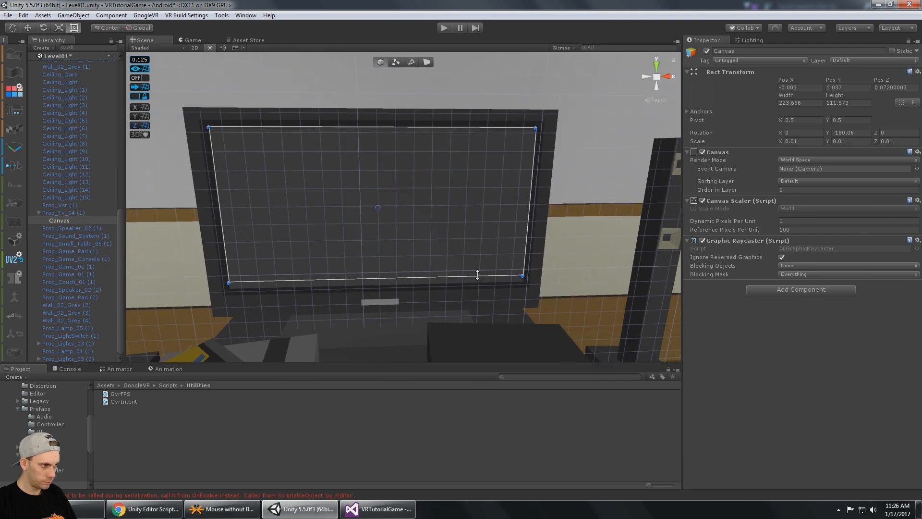
left_click_drag(478, 275, 480, 282)
- Rename the television's canvas as TVCanvas
left_click_drag(307, 204, 363, 239, "alt")
scroll(519, 215, "down", 8)
left_click(82, 213)
left_click(63, 220)
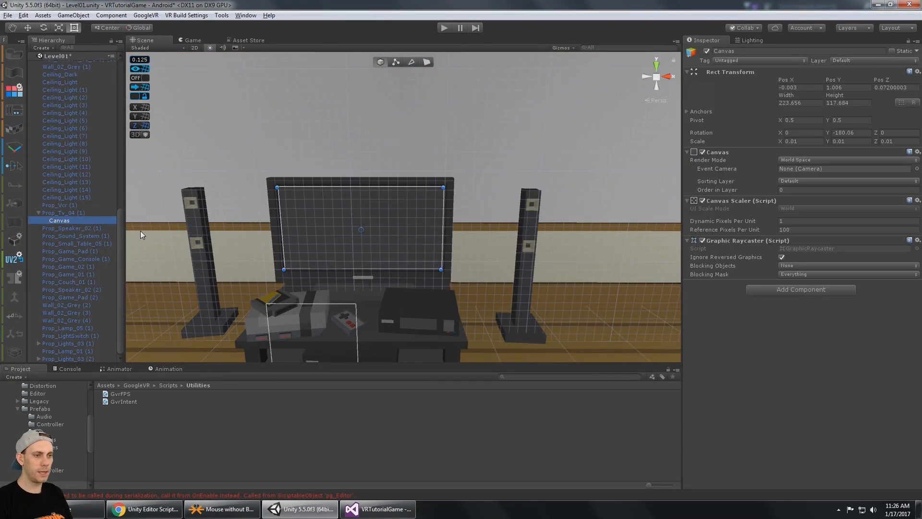
key("F2")
key("Home")
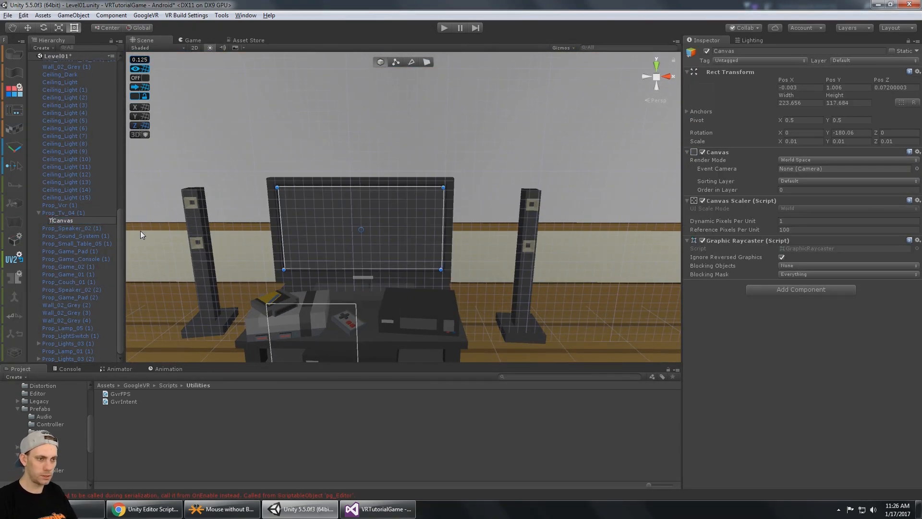
type("TV")
key("Return")
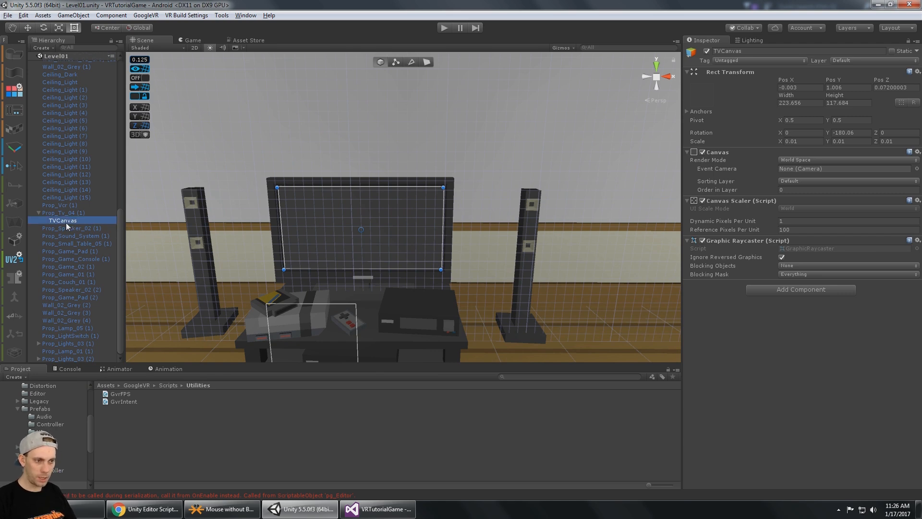
- Add a UI Panel as a child of TVCanvas and view it on the television
right_click(66, 222)
mouse_move(118, 347)
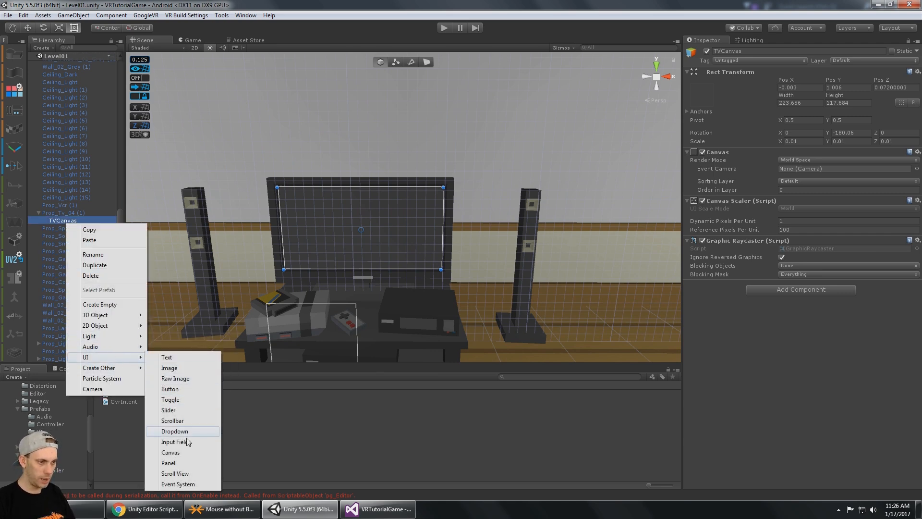
left_click(187, 463)
scroll(410, 175, "up", 5)
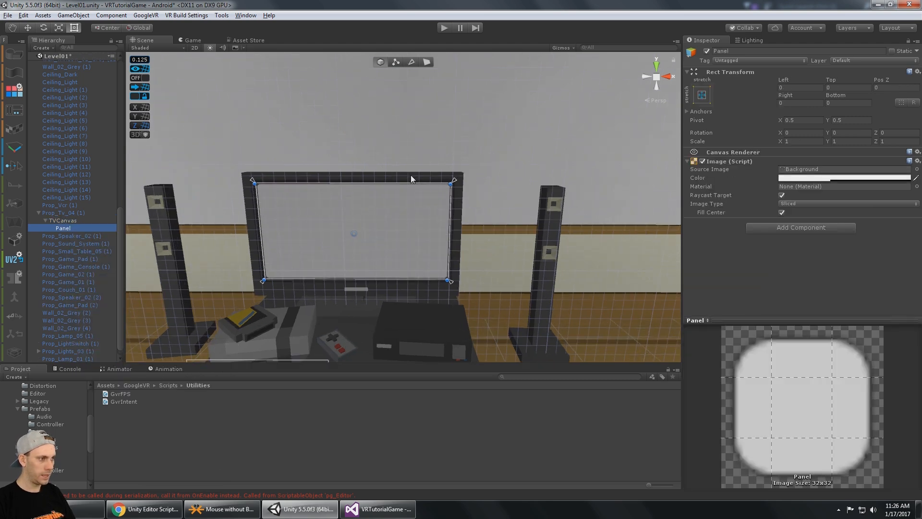
middle_click_drag(435, 167, 462, 158)
mouse_move(462, 158)
left_mouse_down("alt")
mouse_move(434, 140)
mouse_move(461, 156)
left_mouse_up("alt")
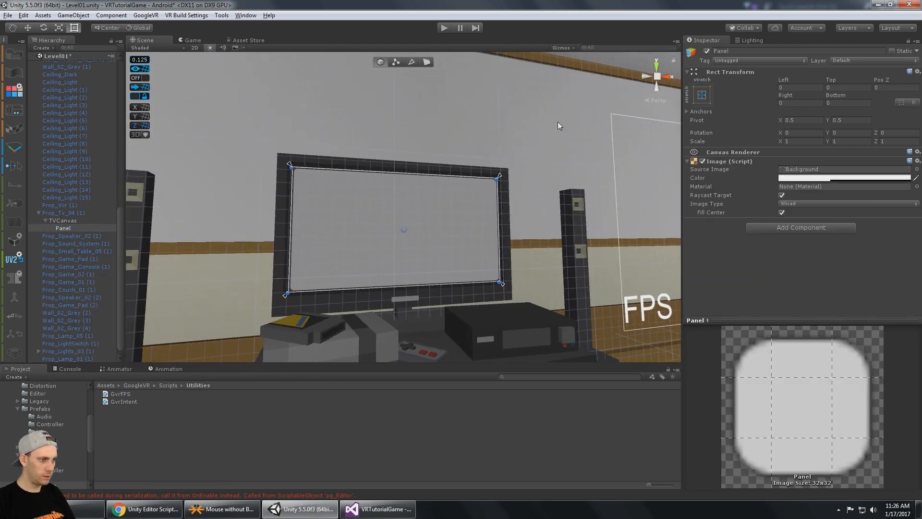
- Run the scene in play mode to check the panel on the television in the VR view, and stop it
left_click(579, 183)
left_click_drag(579, 183, 443, 68, "alt")
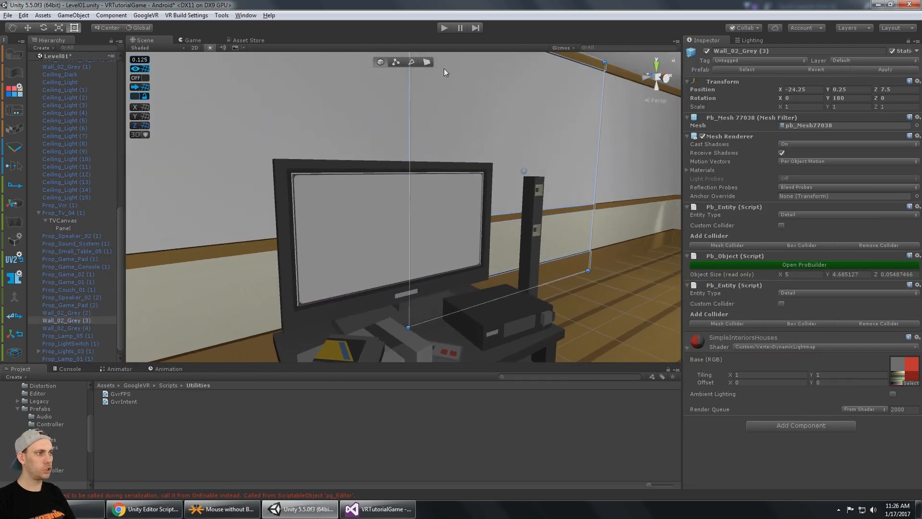
left_click(444, 28)
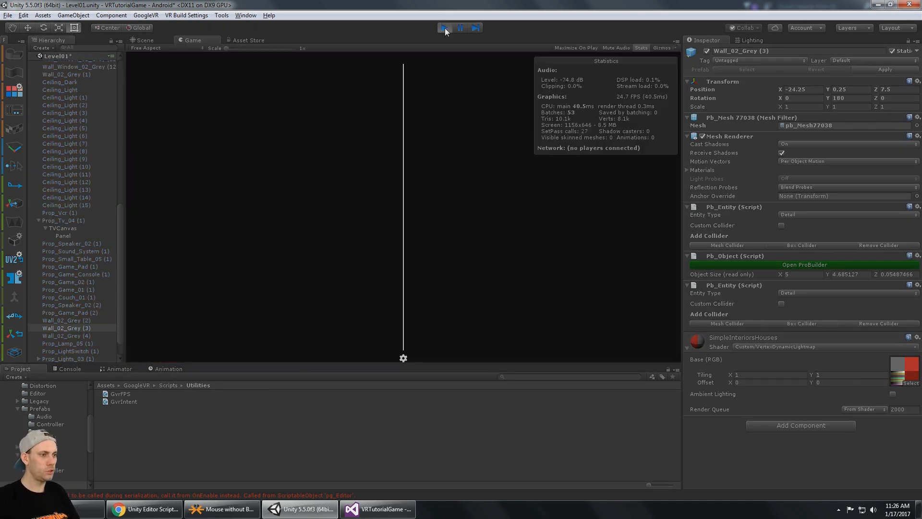
key("alt")
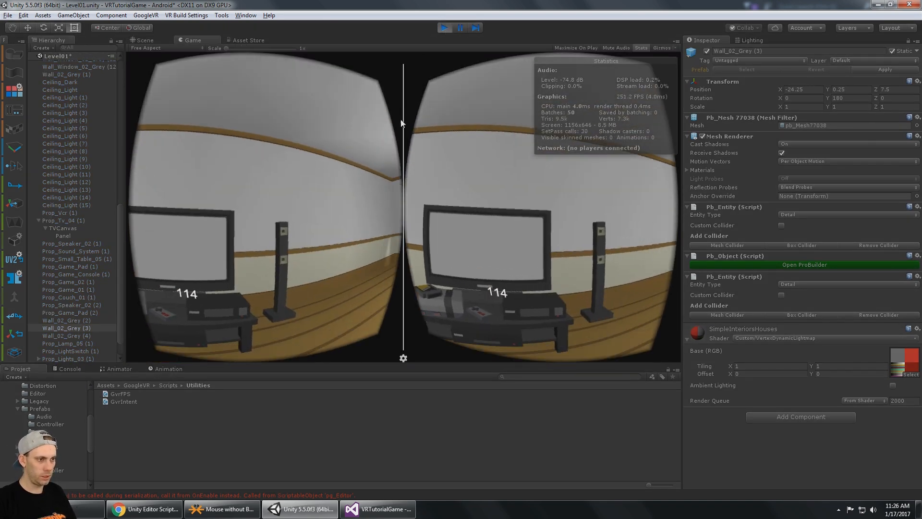
key("ctrl+p")
- Remove the Background sprite from the panel's source image
double_click(76, 220)
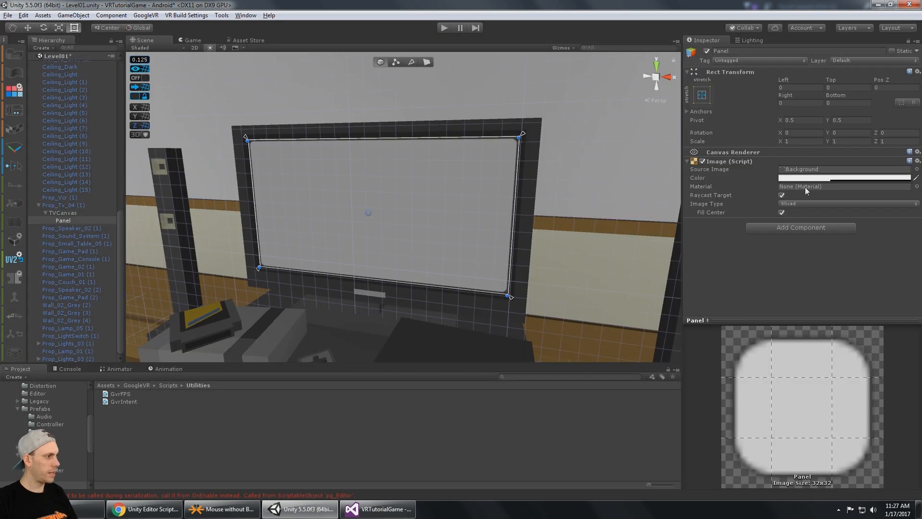
left_click(818, 170)
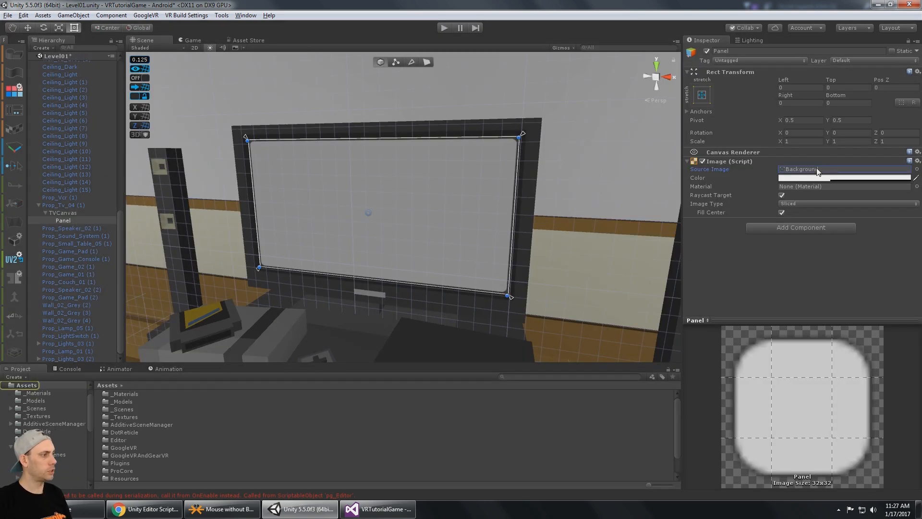
key("Delete")
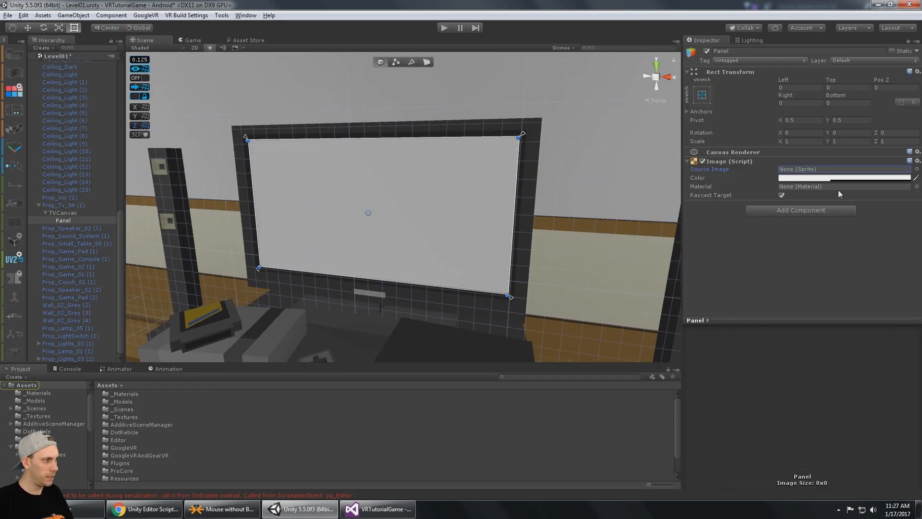
left_click(606, 166)
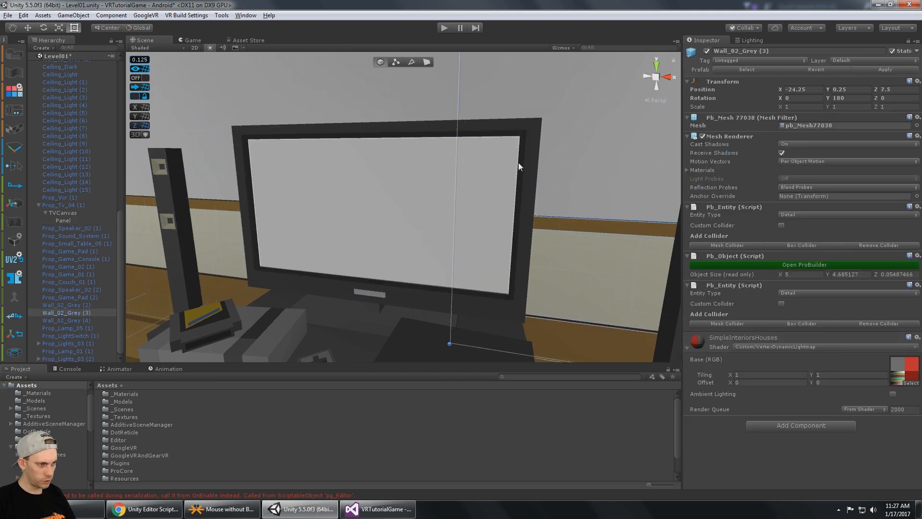
- Make the panel's color fully opaque by raising its alpha to 255
left_click(327, 224)
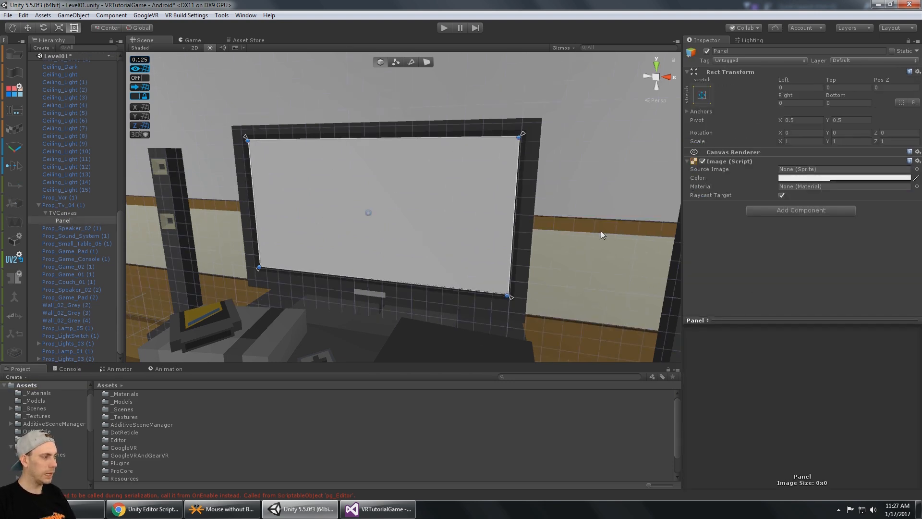
left_click(820, 178)
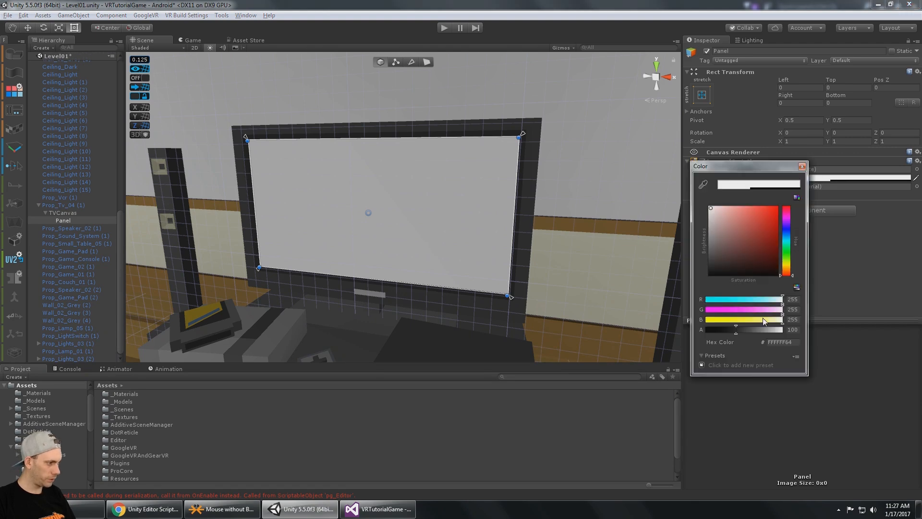
left_click_drag(734, 333, 795, 331)
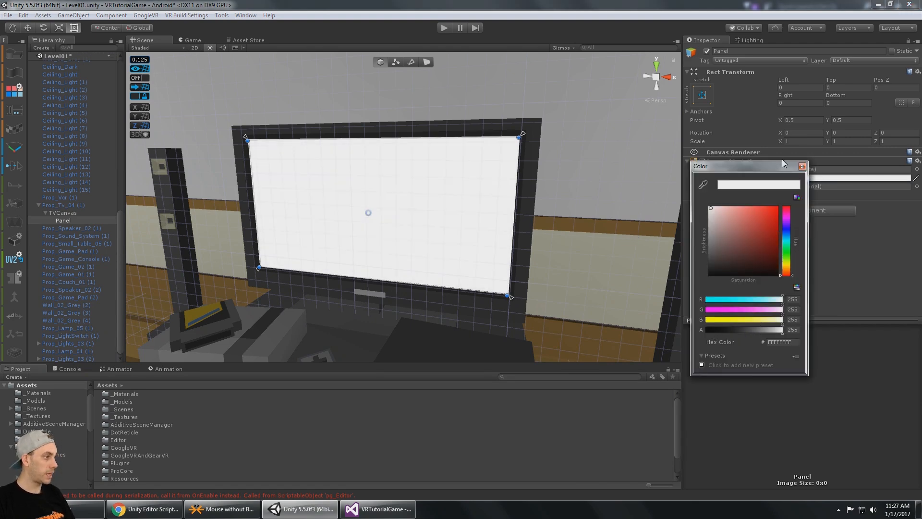
left_click(801, 166)
left_click_drag(538, 173, 565, 178, "alt")
- Try black and lighter grey shades for the panel's color
left_click(804, 177)
left_click_drag(710, 237, 700, 278)
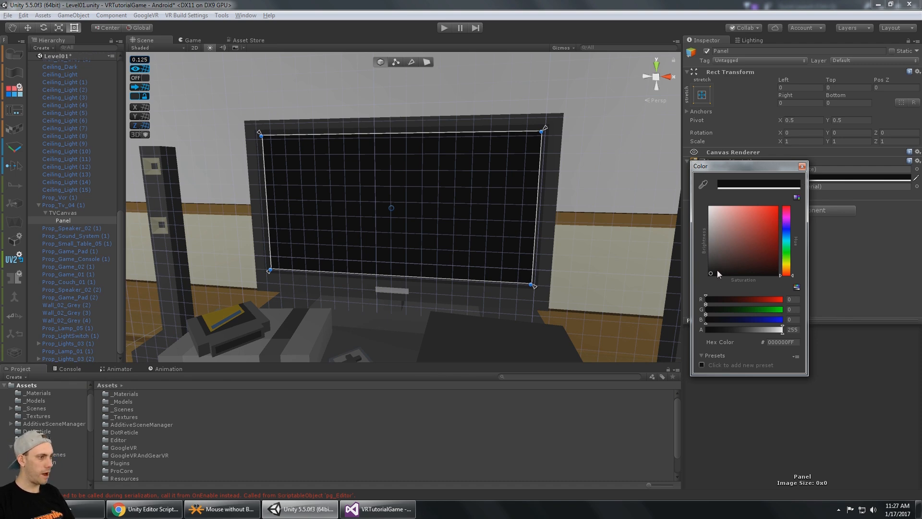
left_click_drag(719, 278, 807, 226)
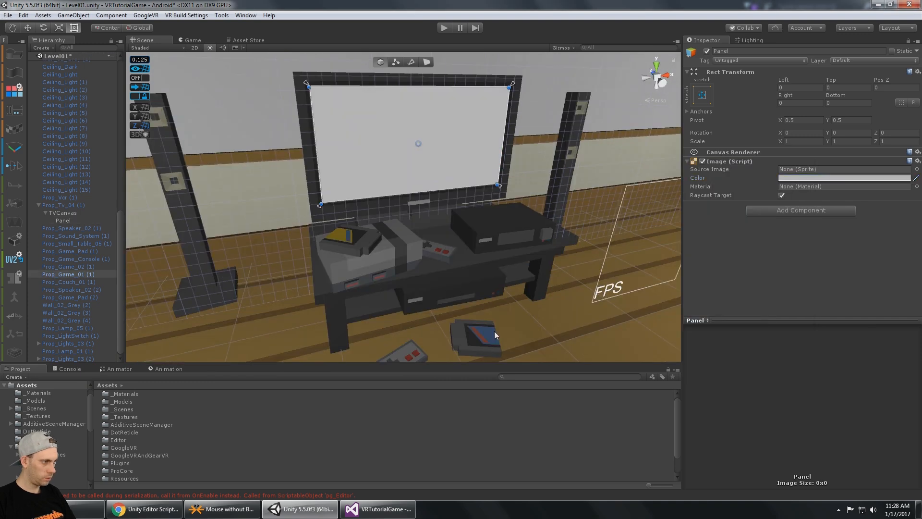
- Set the panel's color to the blue sampled from the label of the game cartridge on the floor
left_click(497, 332)
left_click(456, 163)
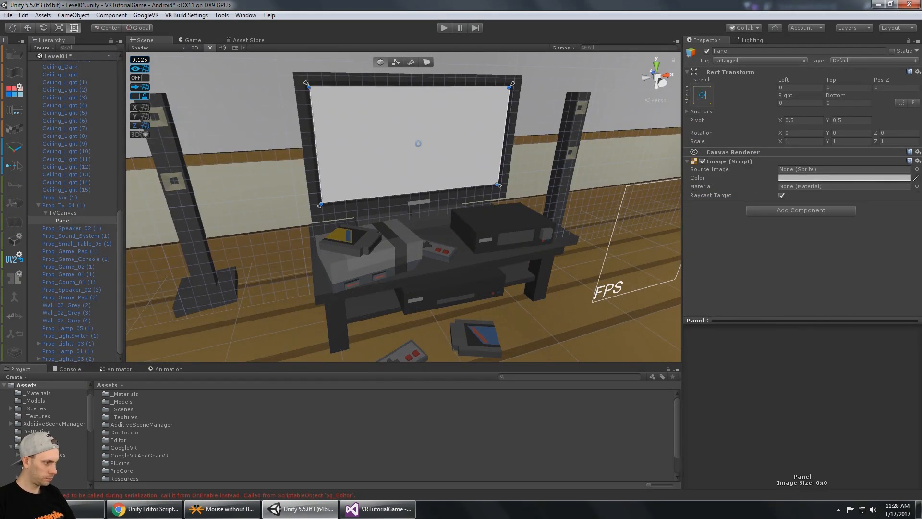
left_click(915, 178)
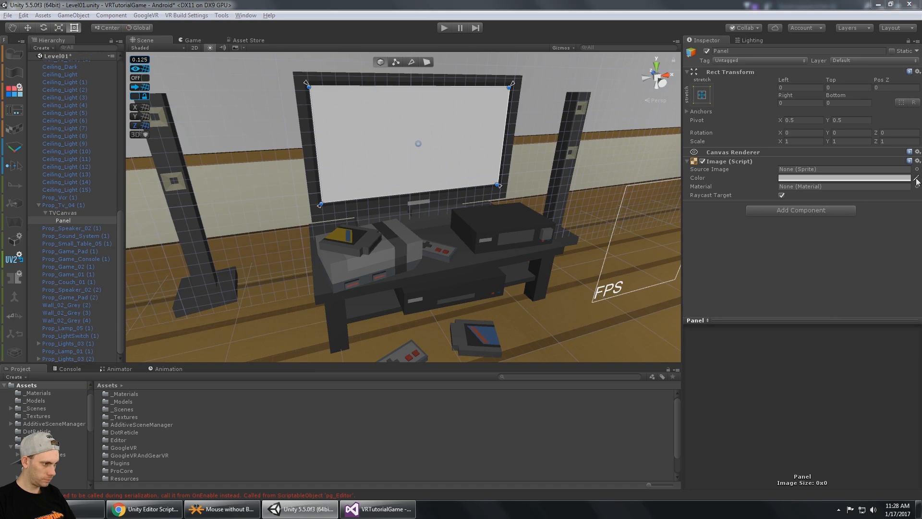
left_click(480, 334)
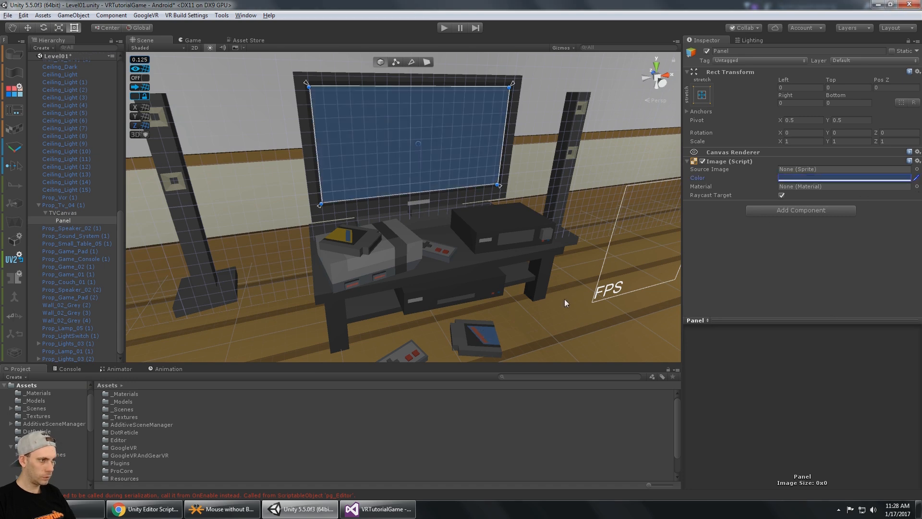
- Play-test the scene to check the blue television panel in the VR view, and stop the test
left_click(259, 126)
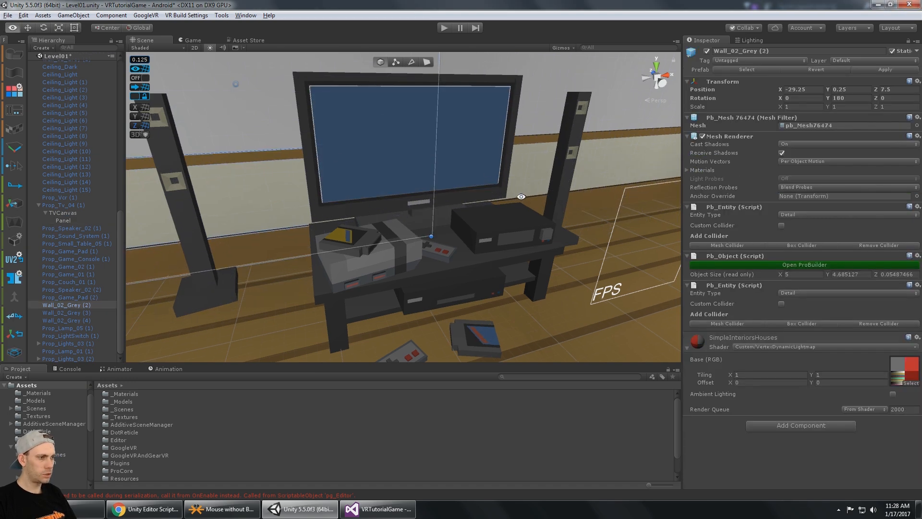
scroll(377, 211, "up", 5)
middle_click_drag(378, 209, 420, 231)
left_click_drag(420, 231, 477, 256, "alt")
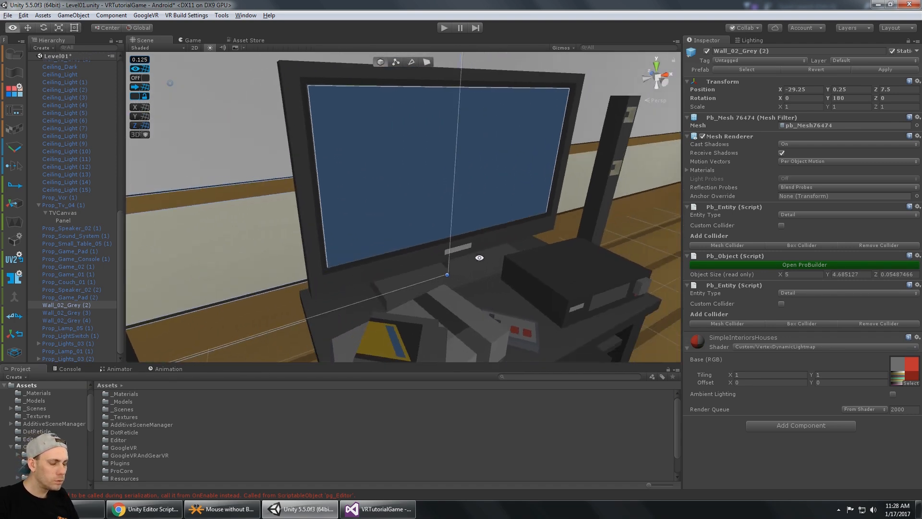
middle_click_drag(385, 115, 322, 127)
left_click(322, 127)
left_click_drag(365, 129, 386, 123, "alt")
left_click(442, 29)
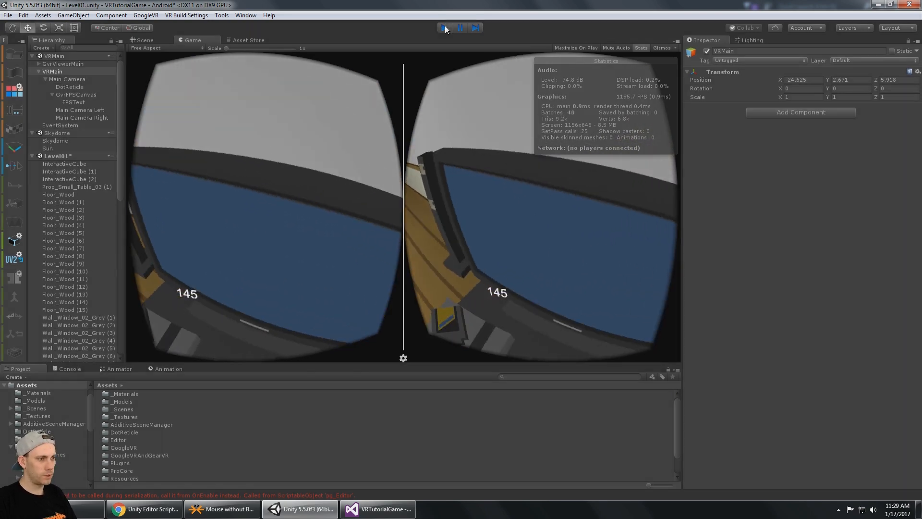
left_click(444, 27)
left_click_drag(450, 118, 427, 149, "alt")
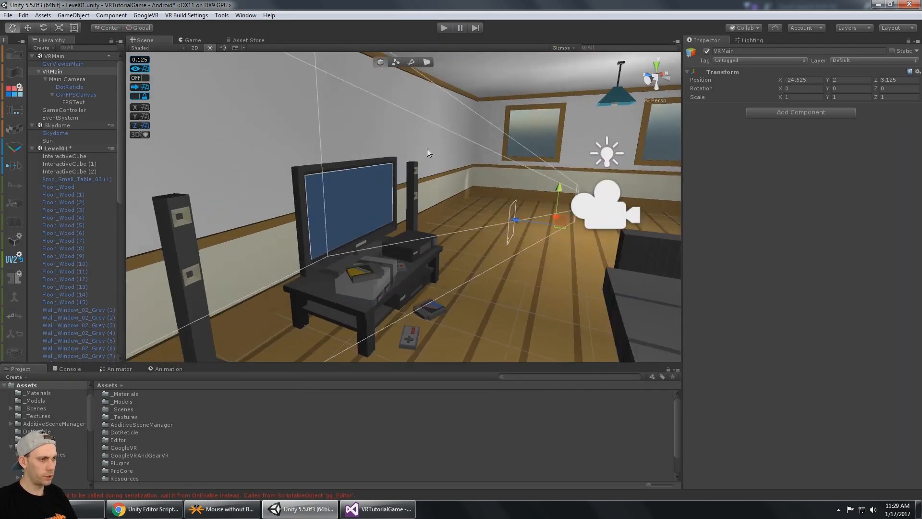
scroll(428, 163, "up", 4)
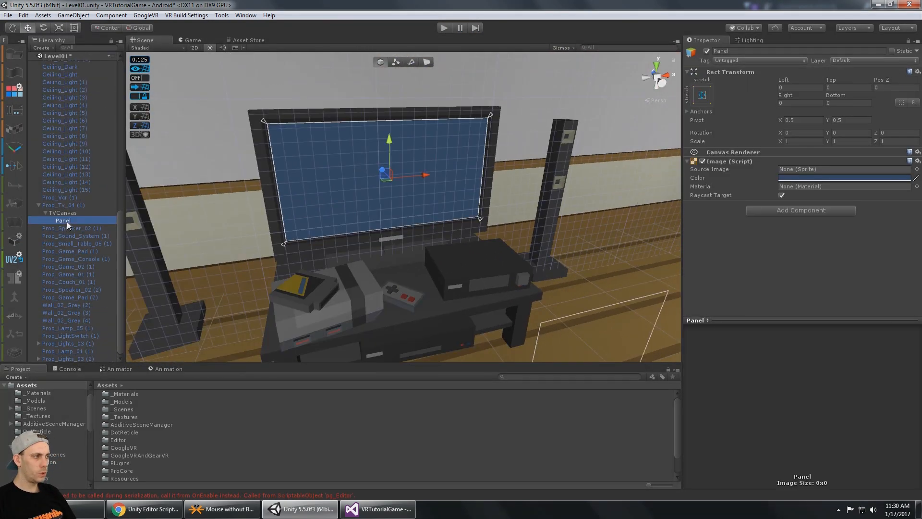
- Add a UI Text element as a child of the television's Panel and set its text to "My Game Name"
right_click(68, 221)
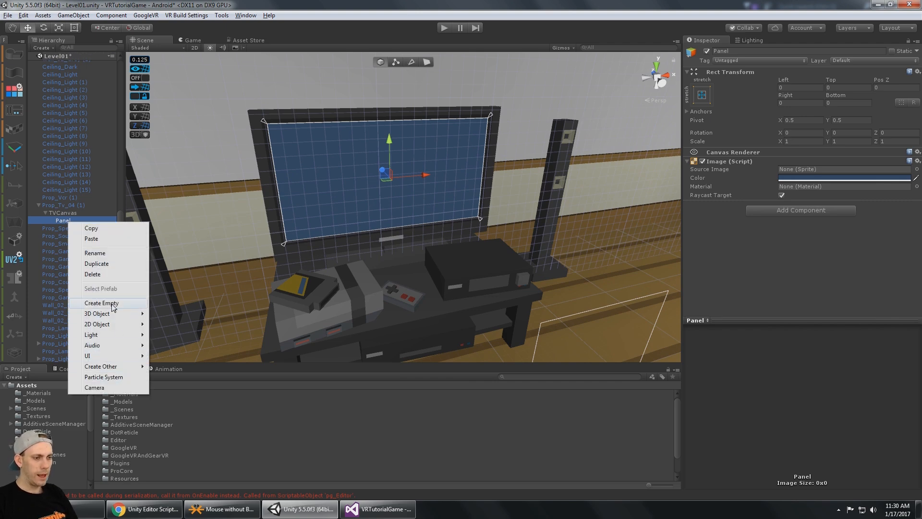
mouse_move(118, 356)
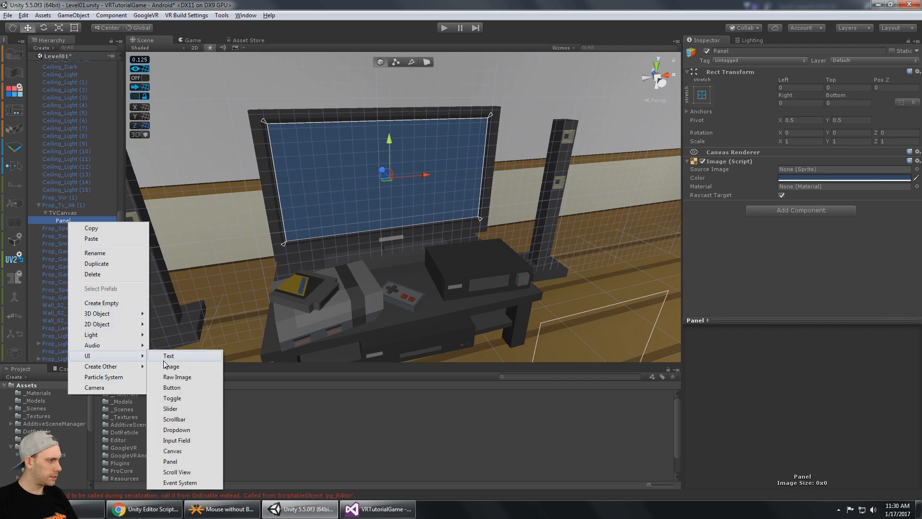
left_click(189, 359)
left_click(746, 182)
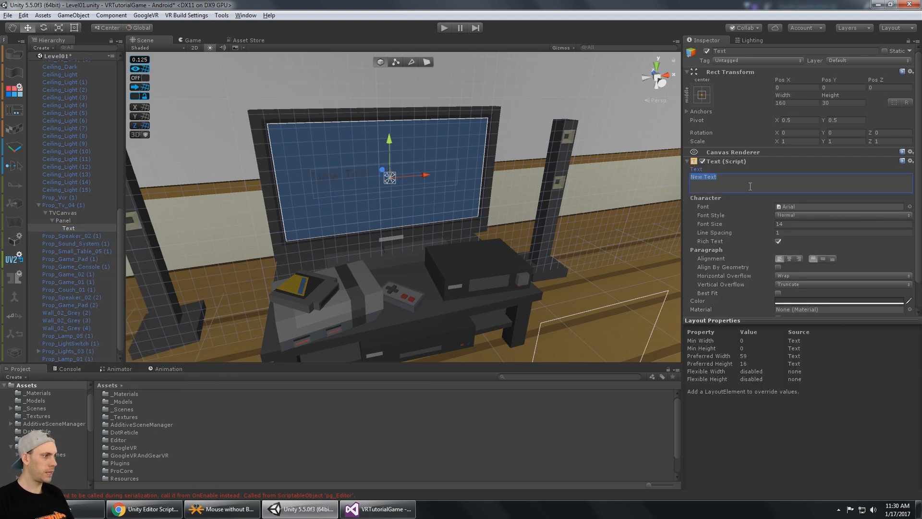
type("My Game Name")
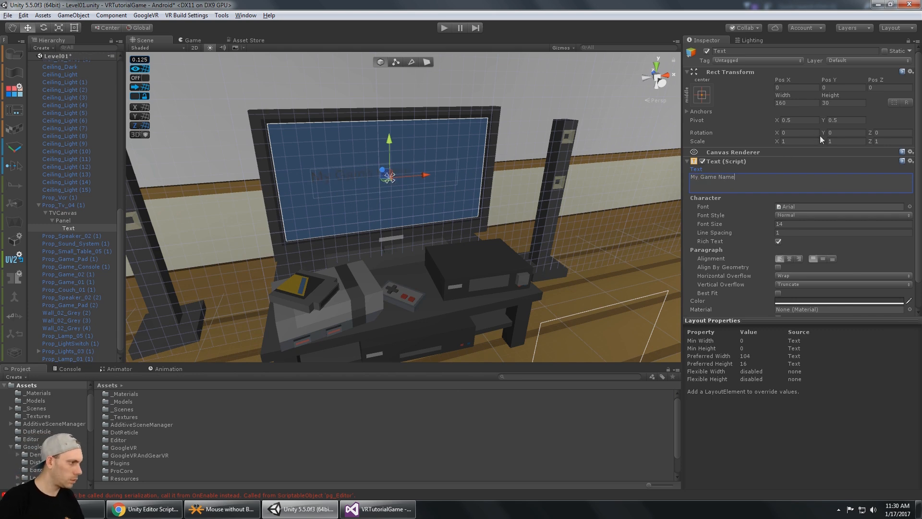
- Center the title text horizontally and move it up to a Y position of about 34.3 on the panel
left_click(789, 259)
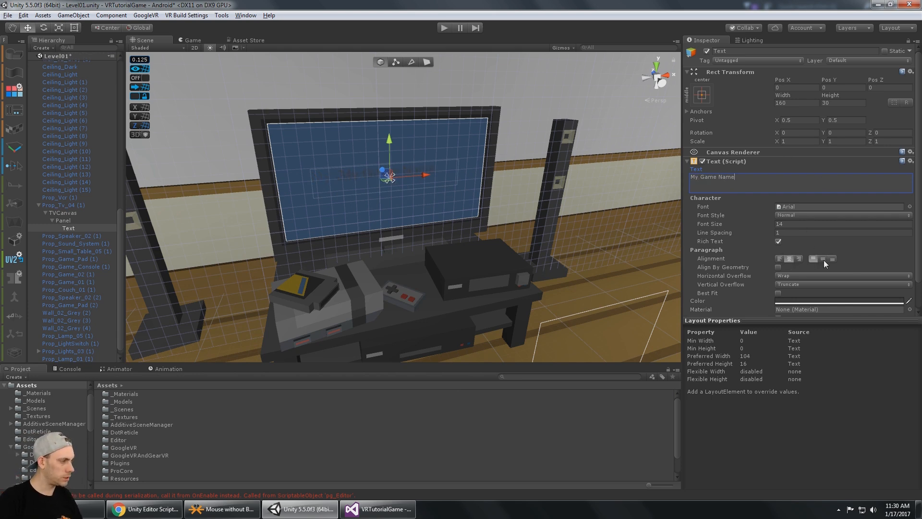
left_click(799, 140)
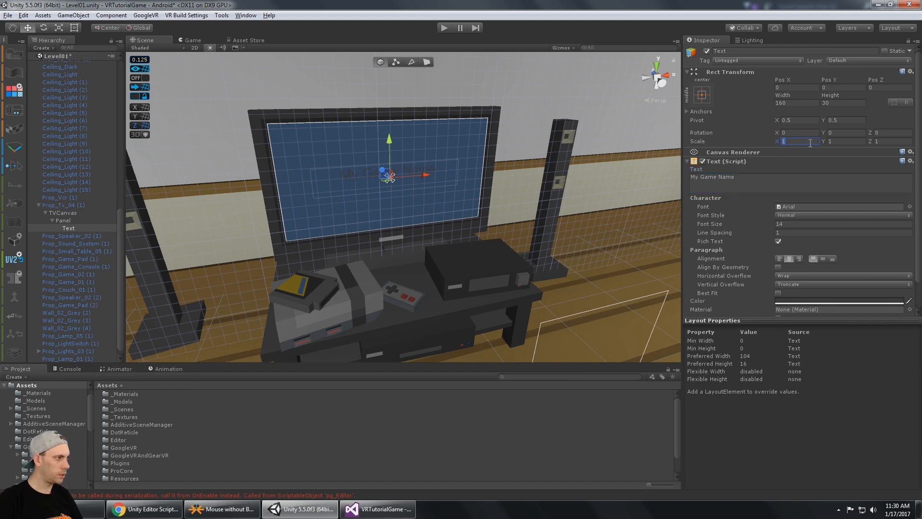
left_click(887, 143)
left_click(790, 185)
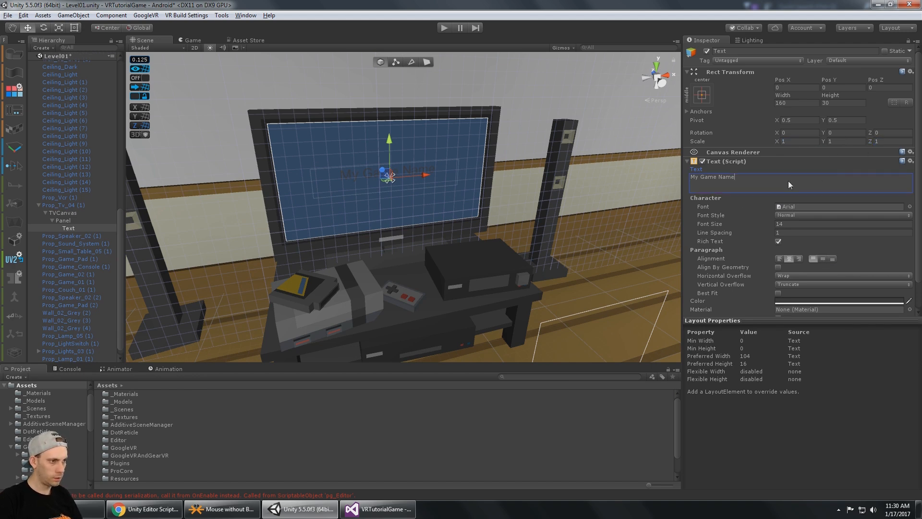
middle_click_drag(393, 161, 389, 178)
left_click_drag(389, 178, 447, 180, "alt")
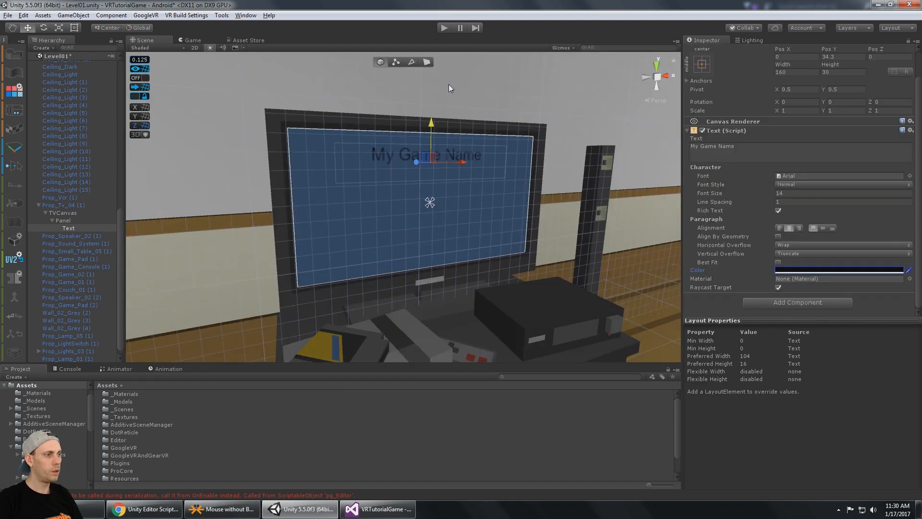
- Examine the sharpness of the title text on the television up close and from farther away
scroll(456, 110, "down", 4)
left_click_drag(464, 132, 513, 125, "alt")
scroll(512, 126, "up", 5)
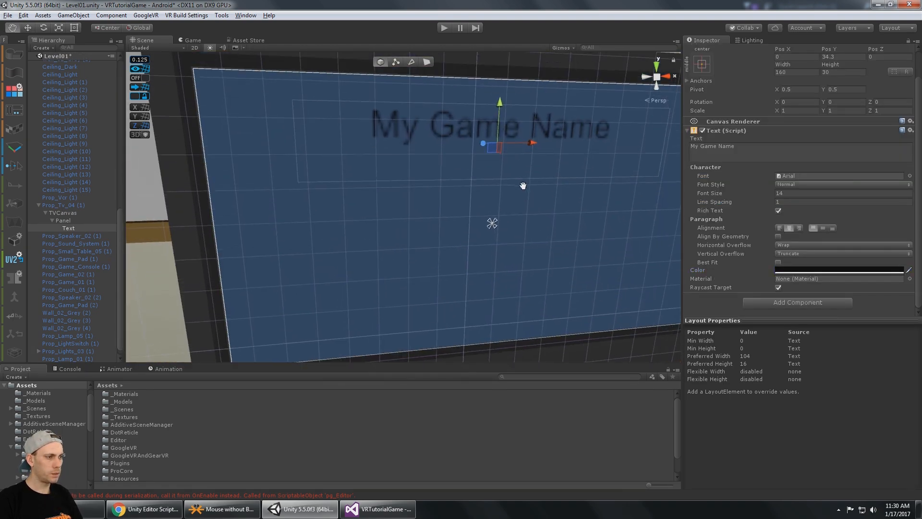
scroll(525, 185, "down", 4)
scroll(513, 232, "up", 1)
left_click_drag(568, 177, 548, 171, "alt")
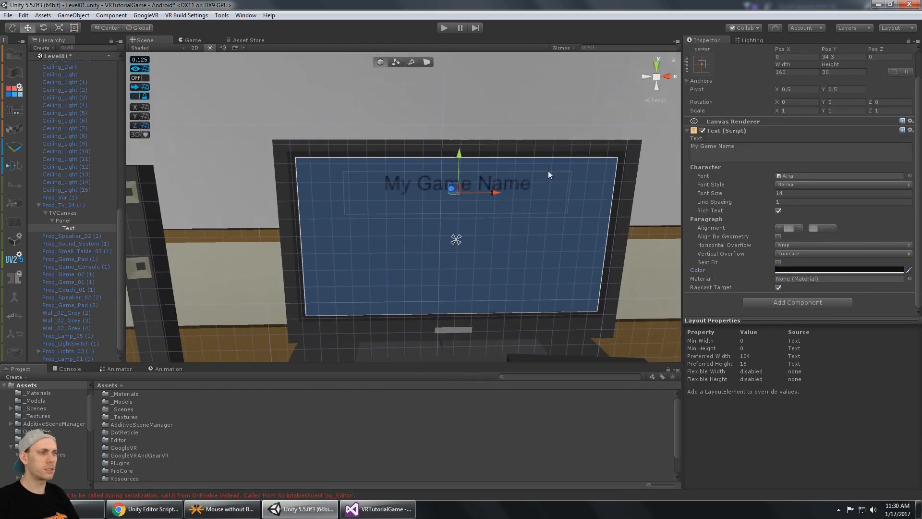
- Search the Asset Store for "text mesh"
left_click(249, 40)
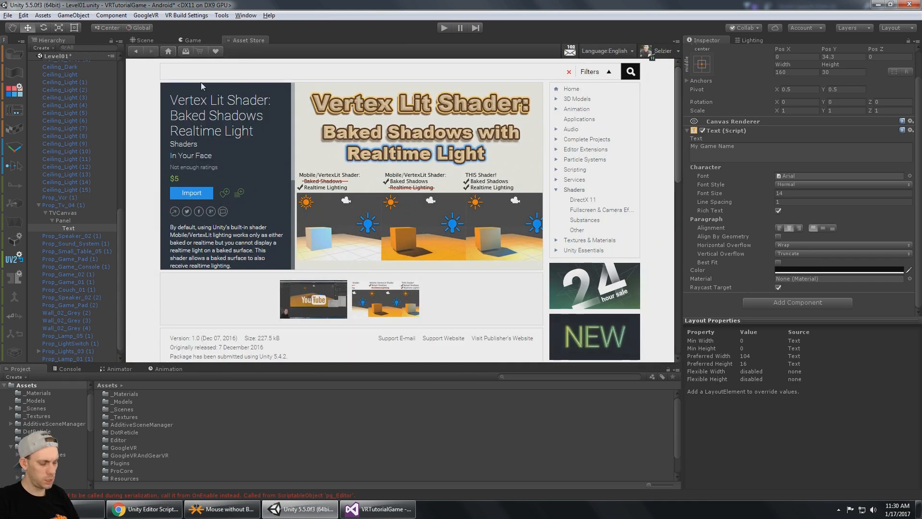
left_click(182, 72)
type("text")
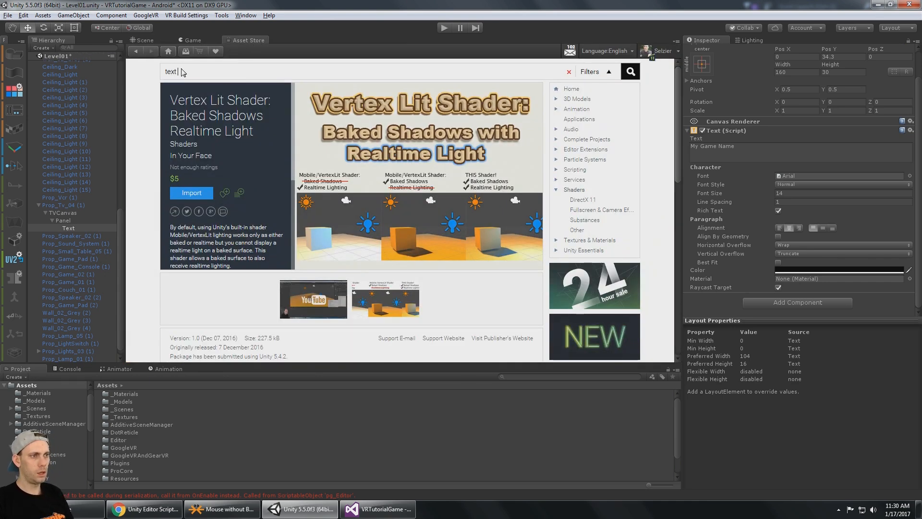
type(" mesh")
key("Return")
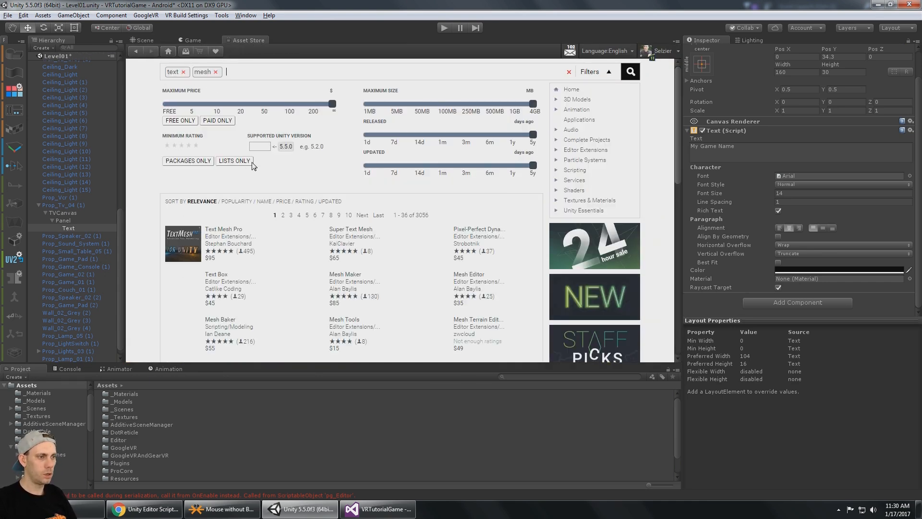
- Import the complete Text Mesh Pro package into the project
left_click(230, 230)
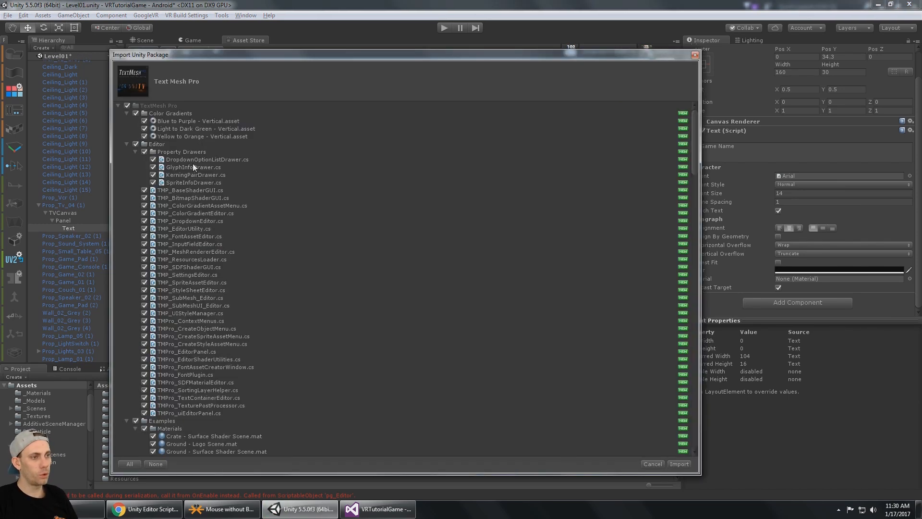
left_click(119, 105)
left_click(679, 464)
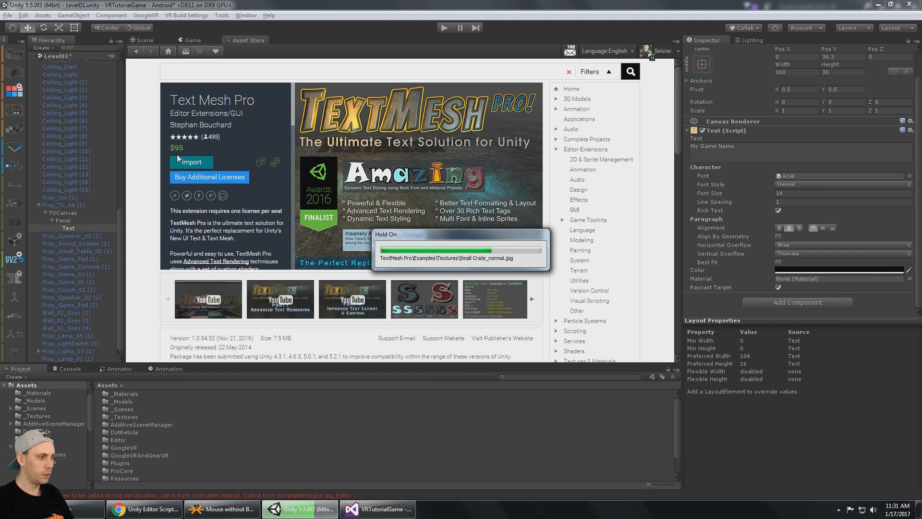
- Add a TextMeshPro Text element as a child of the television's Panel
left_click(69, 222)
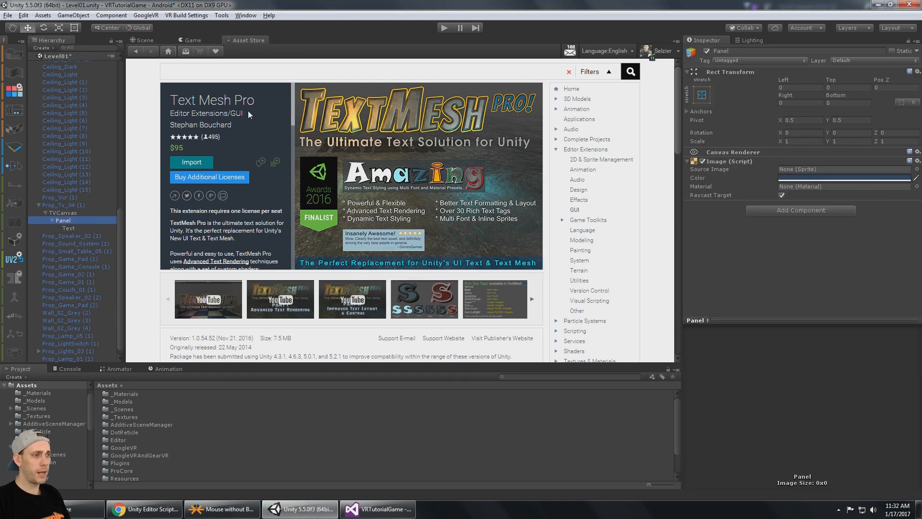
left_click(144, 40)
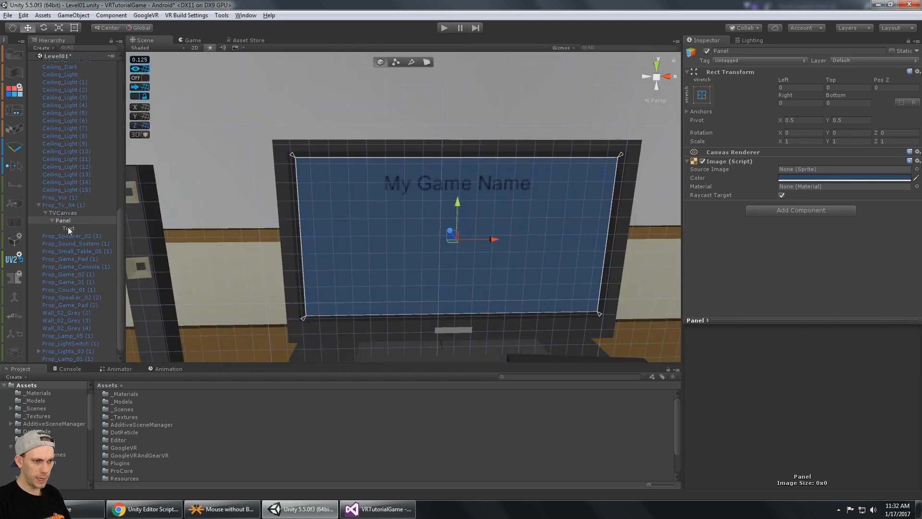
right_click(63, 222)
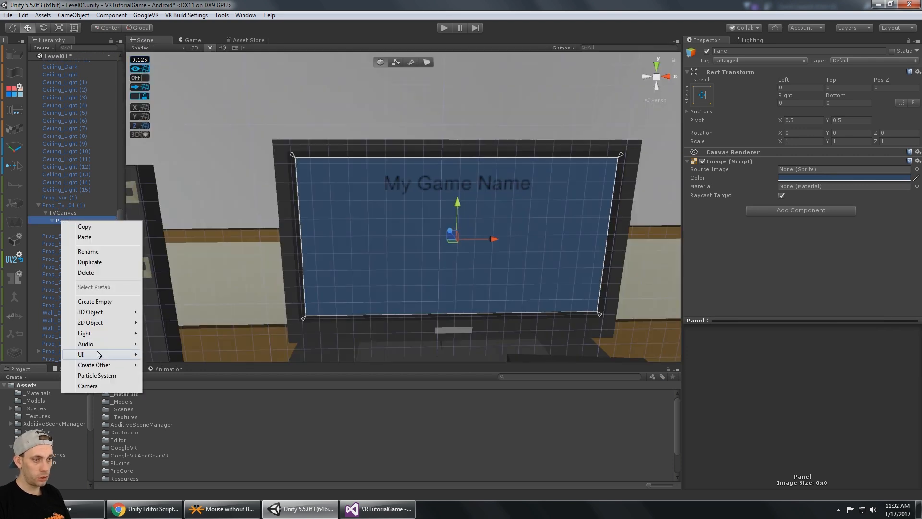
mouse_move(103, 313)
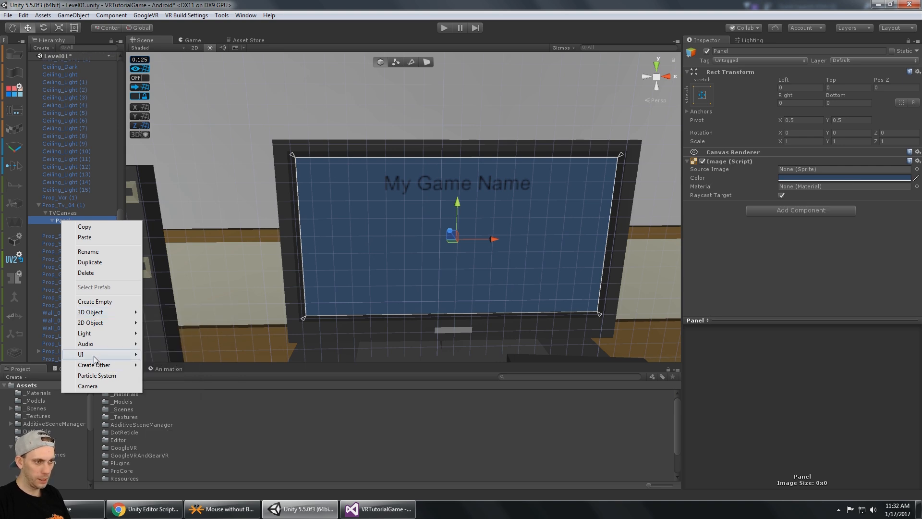
mouse_move(99, 355)
left_click(198, 206)
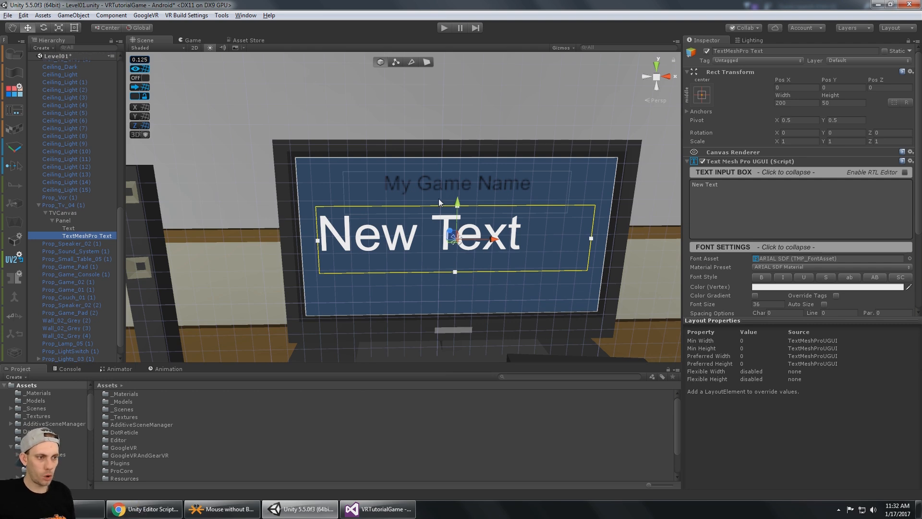
- Review the television's object hierarchy from the TV prop to its canvas and panel, and compare both texts from an angle
left_click(76, 213)
left_click(88, 235)
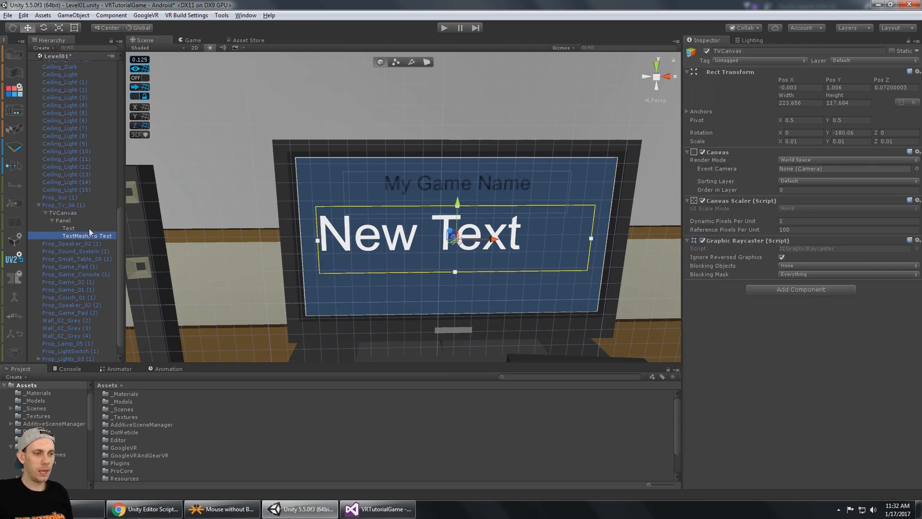
left_click(76, 206)
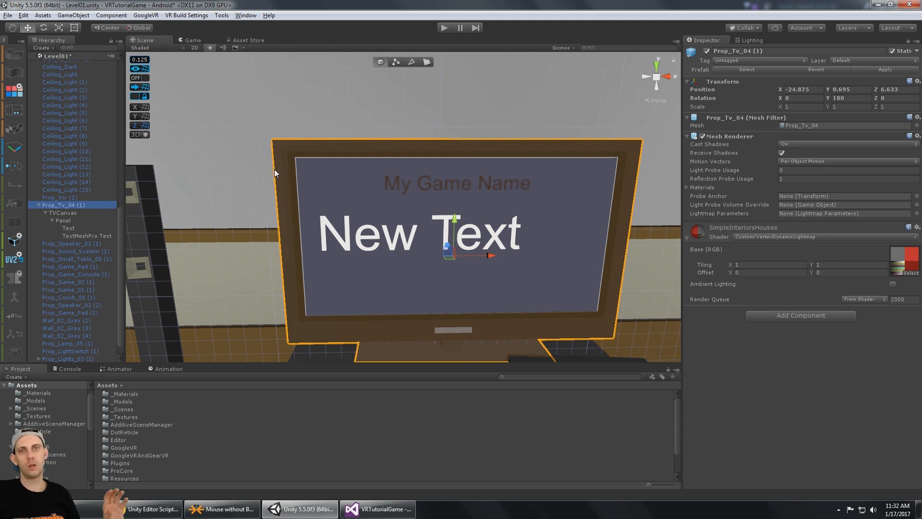
scroll(116, 220, "down", 1)
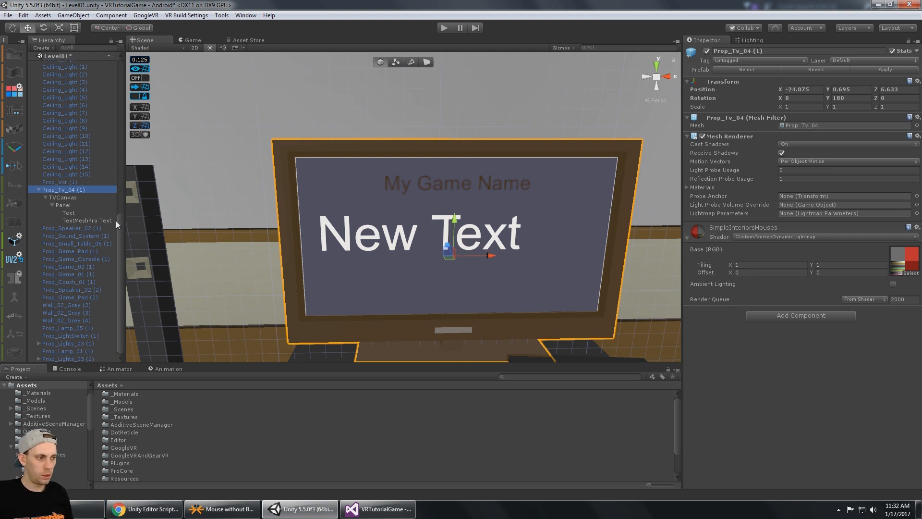
scroll(146, 200, "down", 3)
scroll(284, 220, "up", 5)
scroll(313, 224, "down", 1)
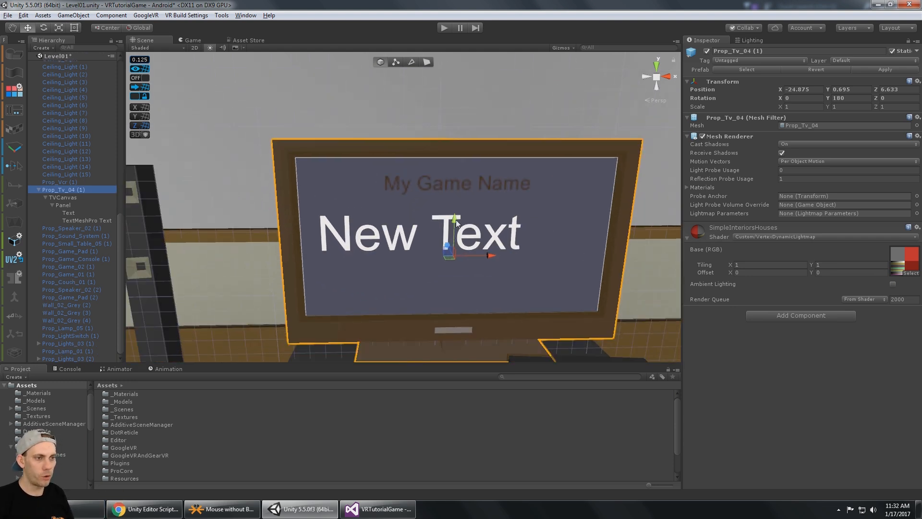
left_click(88, 213)
left_click(79, 205)
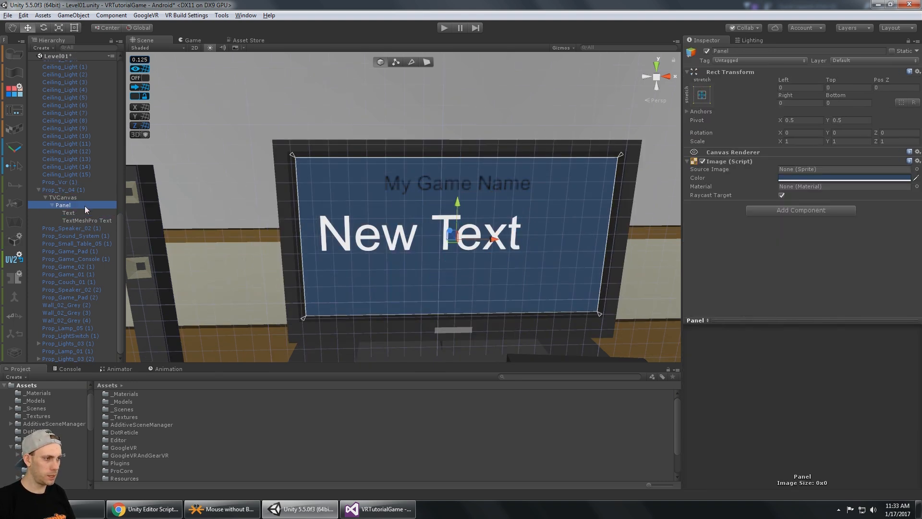
left_click_drag(448, 159, 447, 252, "alt")
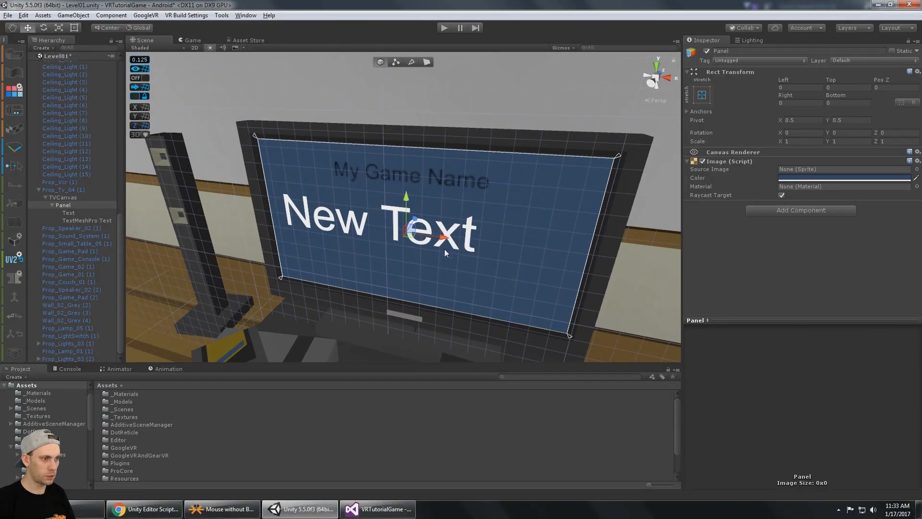
middle_click_drag(311, 197, 271, 216)
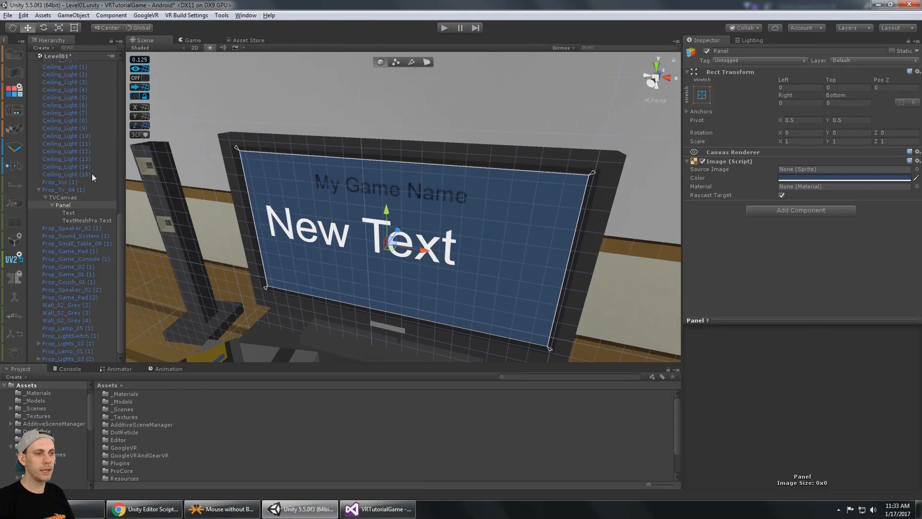
- Inspect the text settings of FPSText under the main camera's GvrFPSCanvas and frame it in the scene
scroll(91, 168, "up", 10)
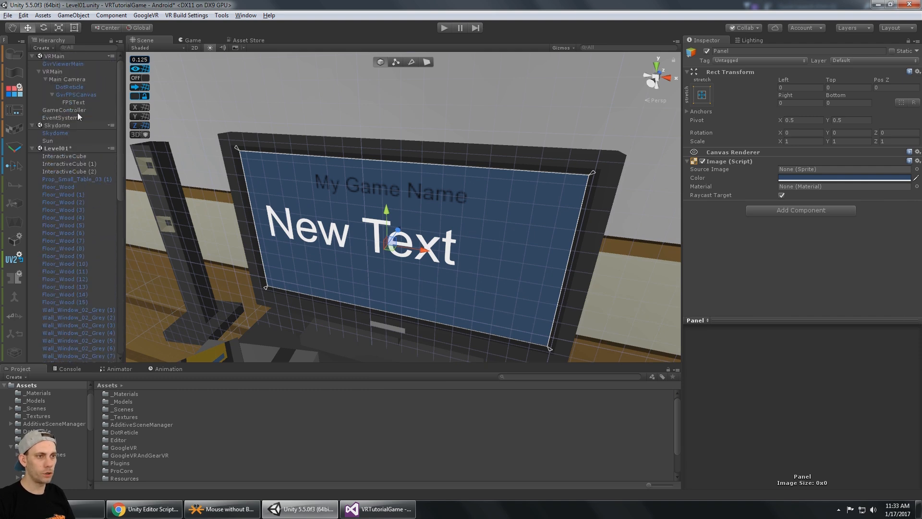
left_click(73, 103)
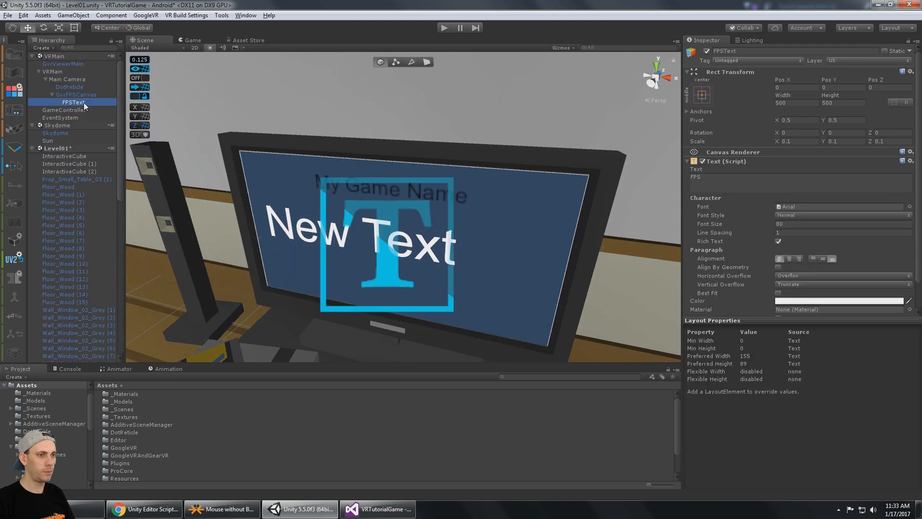
key("f")
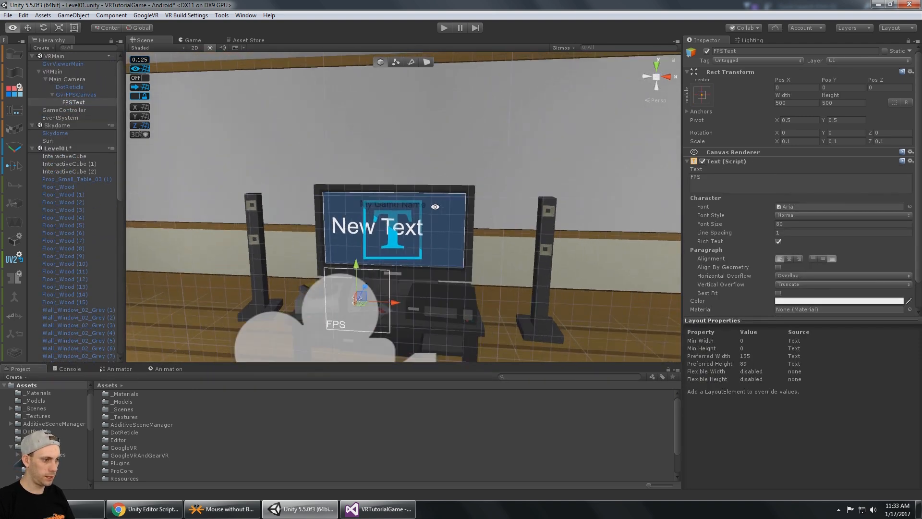
- Try to add a TextMeshPro - Text (UI) component to FPSText alongside its existing Text component
scroll(482, 166, "up", 3)
left_click_drag(486, 167, 471, 184, "alt")
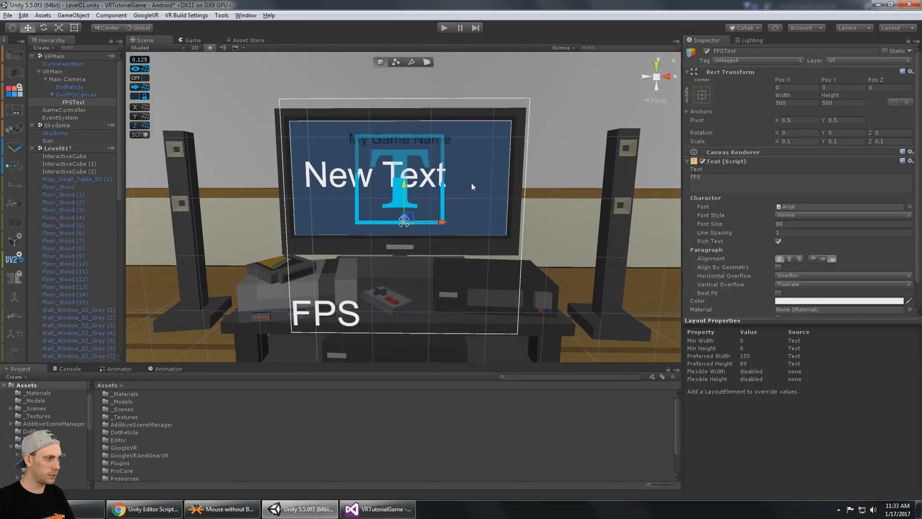
scroll(475, 182, "down", 3)
middle_click_drag(481, 181, 488, 171)
scroll(908, 143, "down", 2)
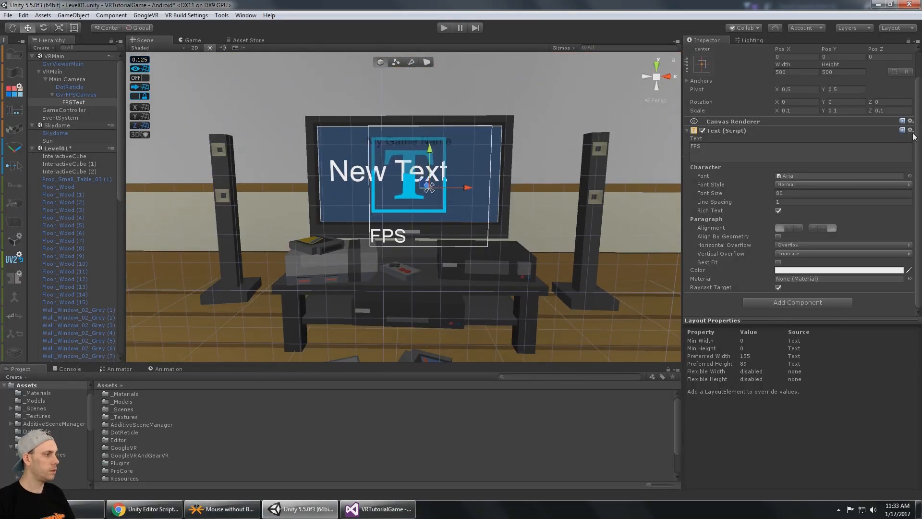
left_click(791, 302)
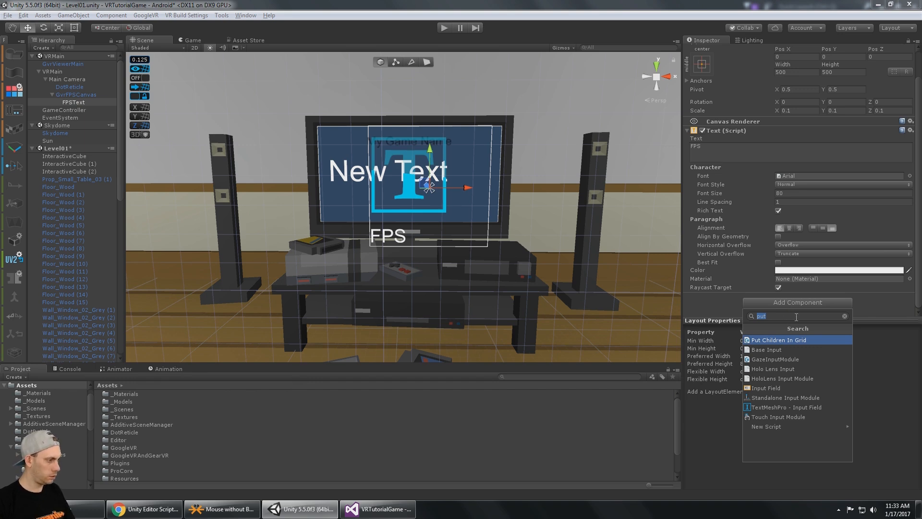
type("text")
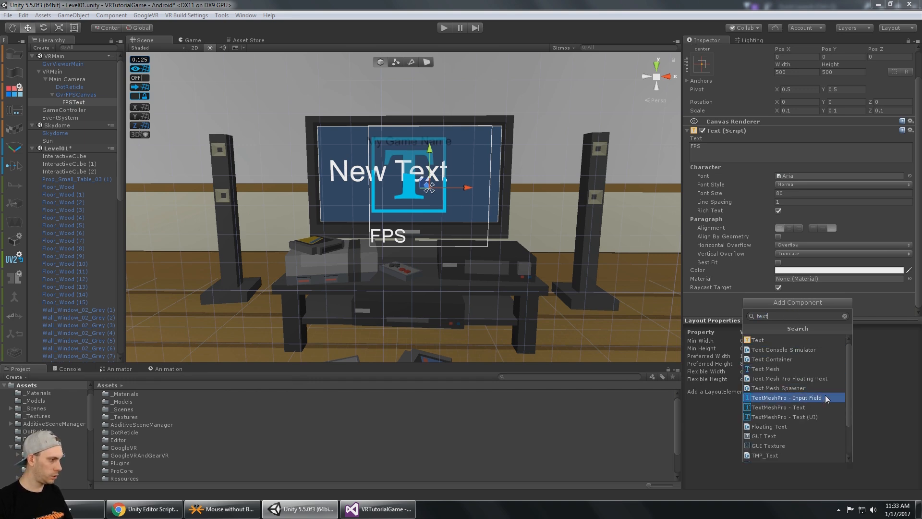
left_click(814, 417)
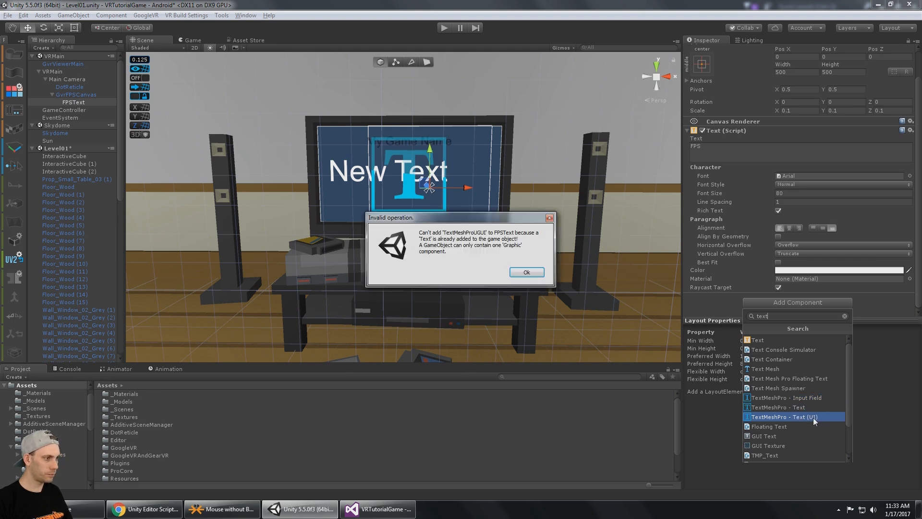
left_click(526, 272)
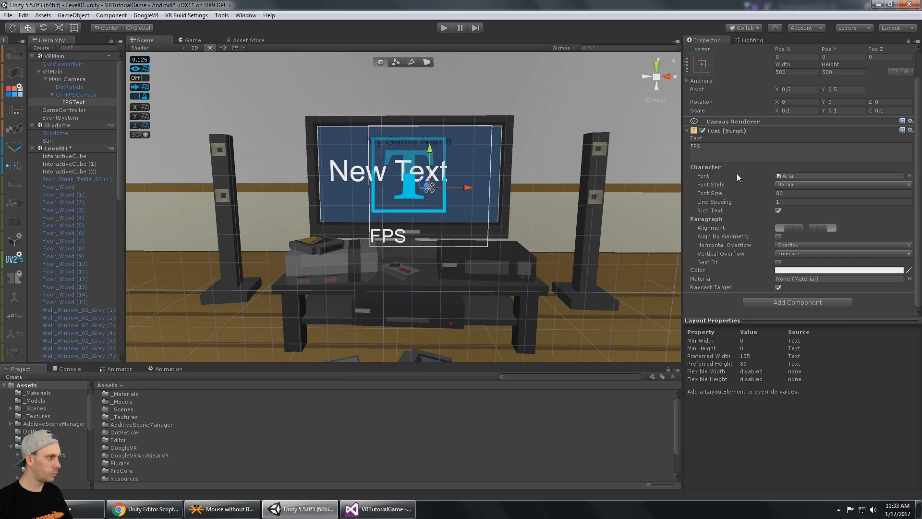
- Replace FPSText's Text component with a TextMeshPro - Text (UI) component and set its text to "FPS"
left_click(910, 131)
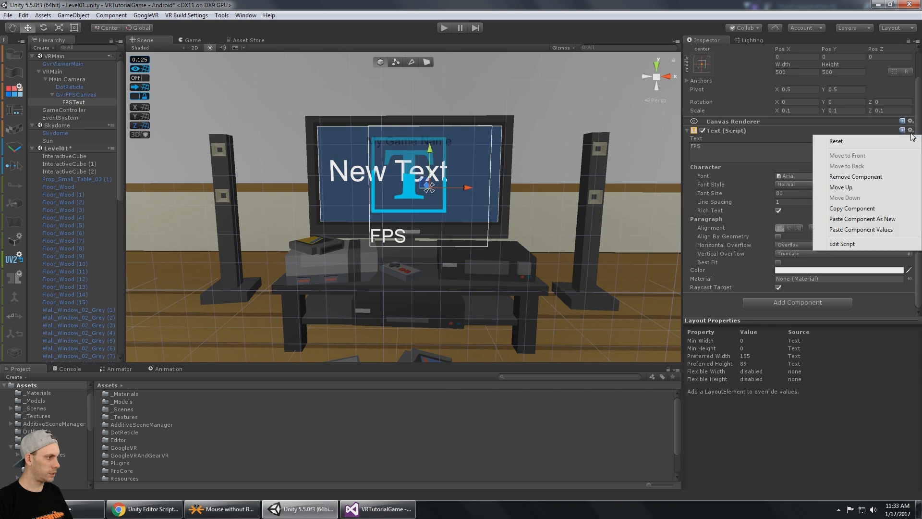
left_click(883, 177)
left_click(835, 165)
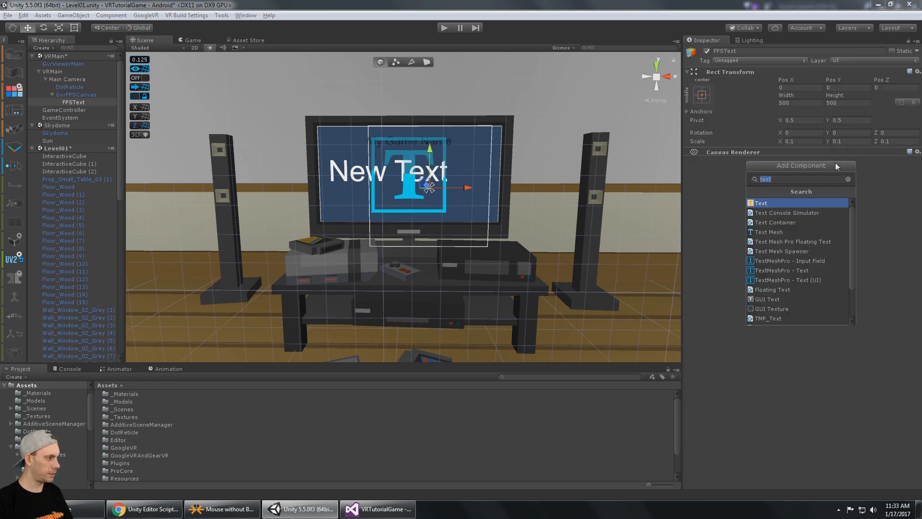
left_click(814, 280)
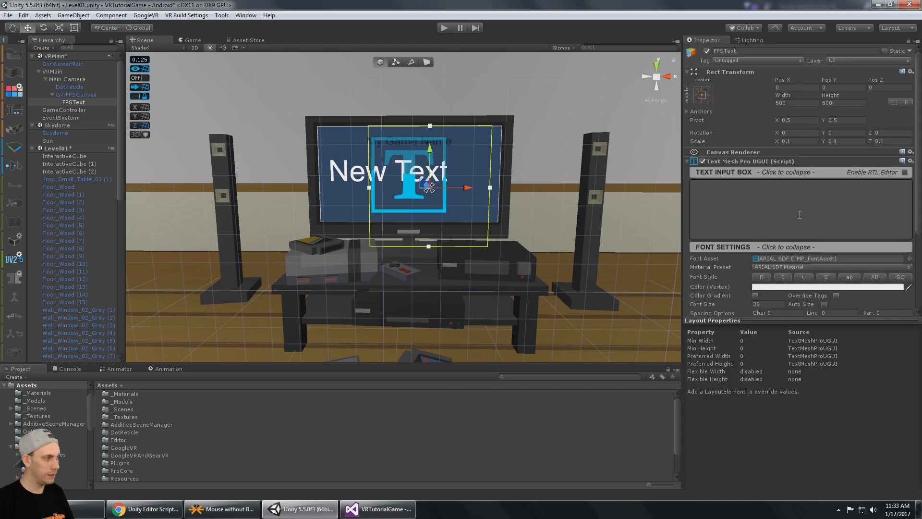
type("FPS")
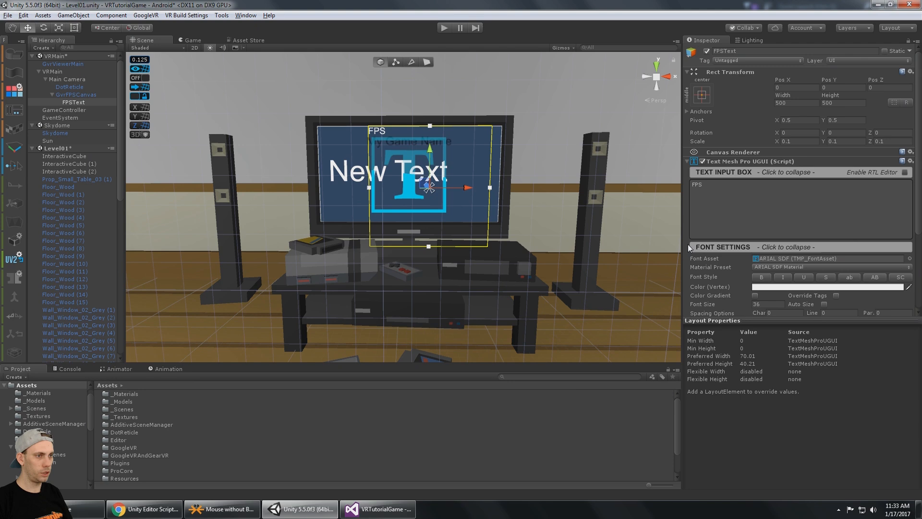
- Switch to Visual Studio, add "using TMPro;" below the UnityEngine.UI import in GvrFPS.cs, and save the script
left_click(392, 516)
left_click(300, 223)
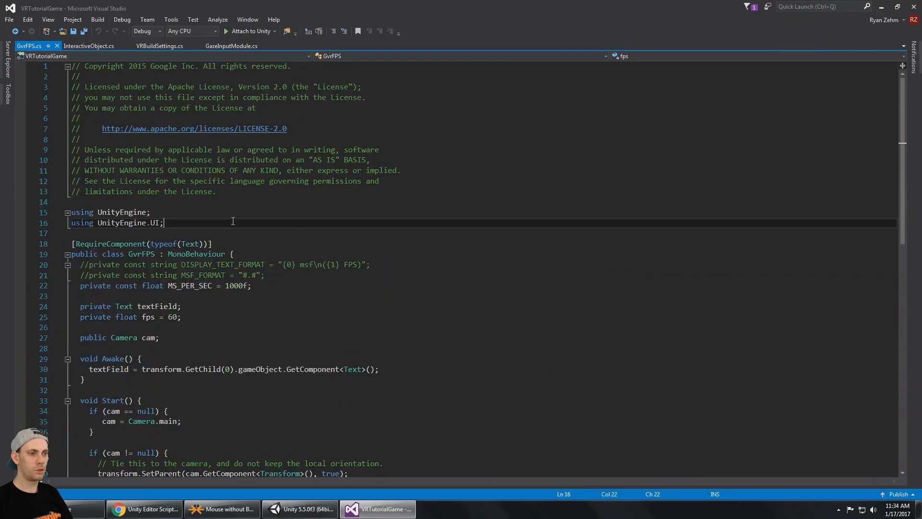
key("Return")
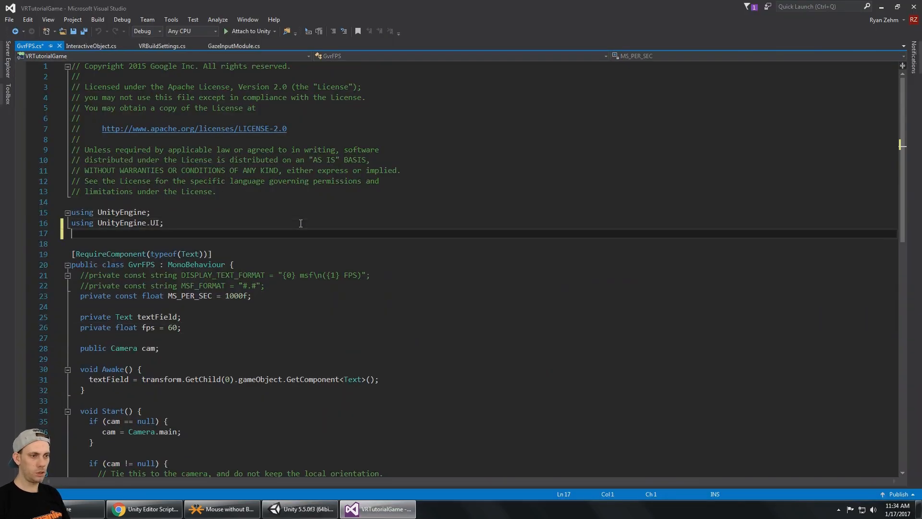
type("using ")
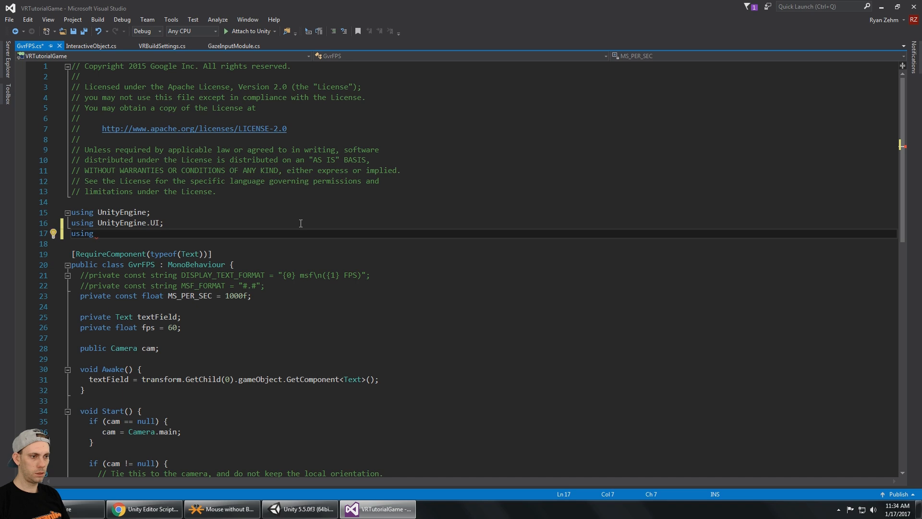
type("Text")
key("BackSpace")
key("BackSpace")
key("BackSpace")
key("BackSpace")
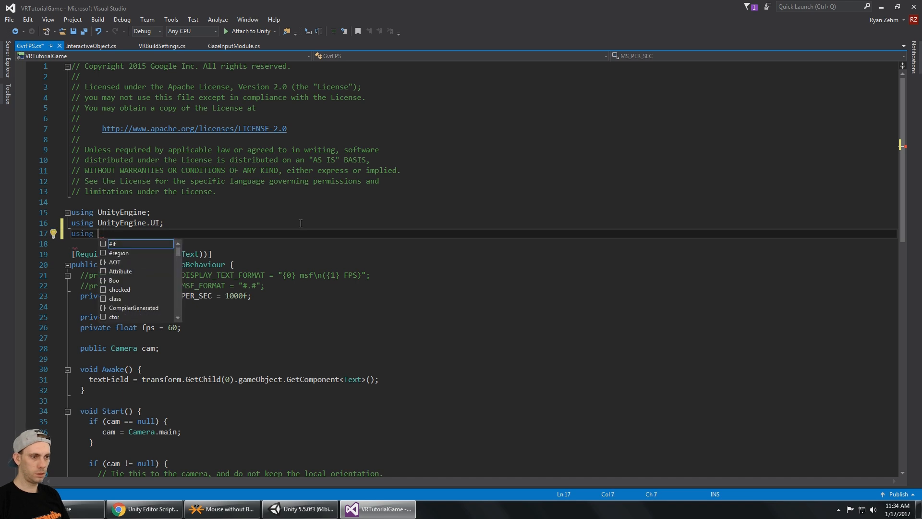
type("TMPro;")
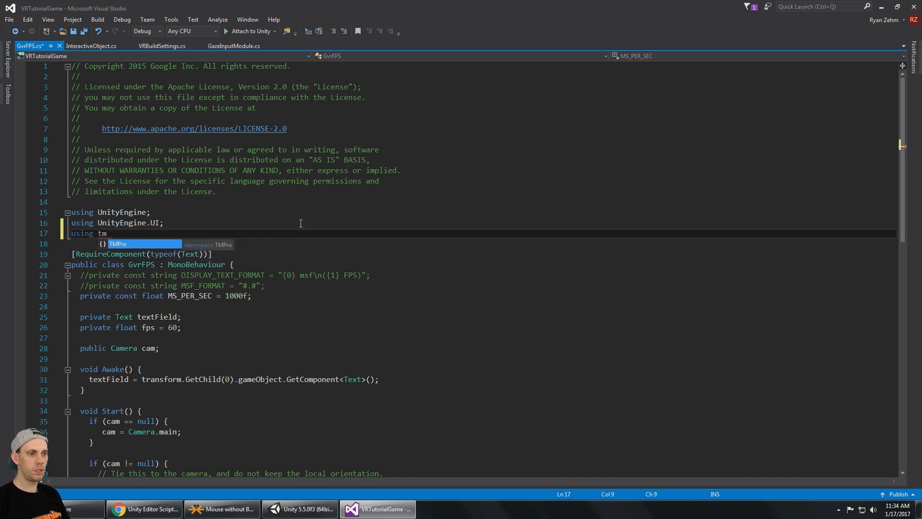
scroll(219, 260, "down", 2)
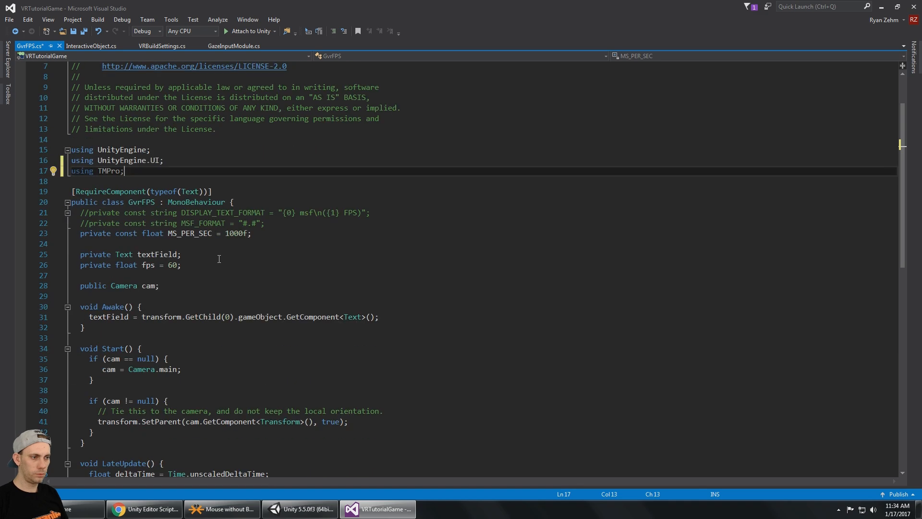
key("ctrl+s")
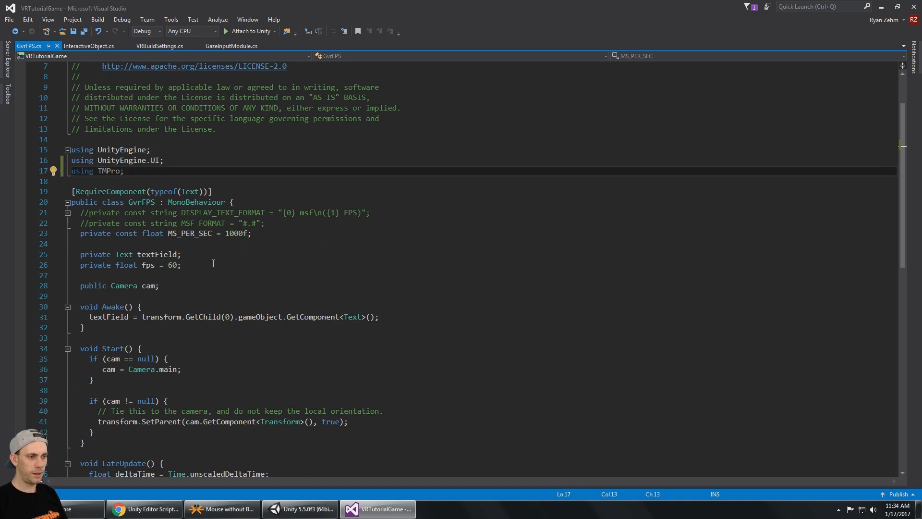
- Change the type of the private textField variable in GvrFPS.cs to TextMeshProUGUI and save the script
left_click(173, 266)
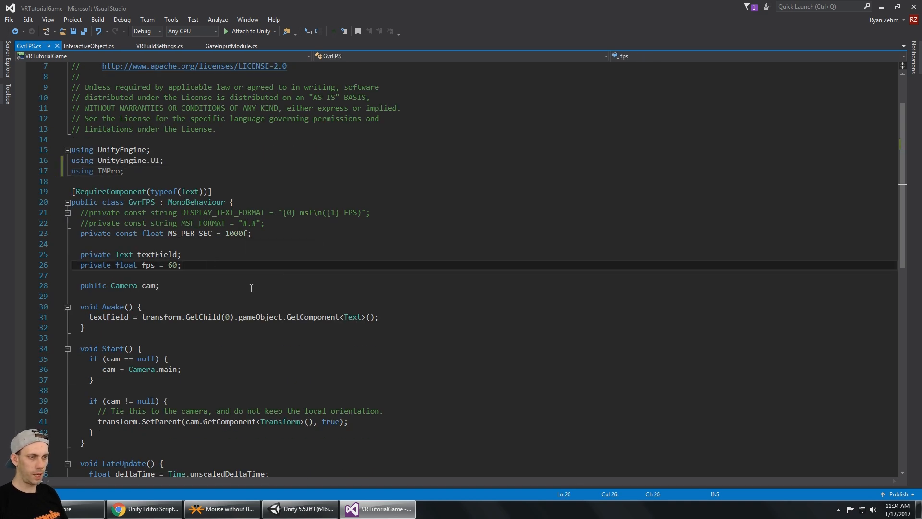
left_click(133, 255)
type("M")
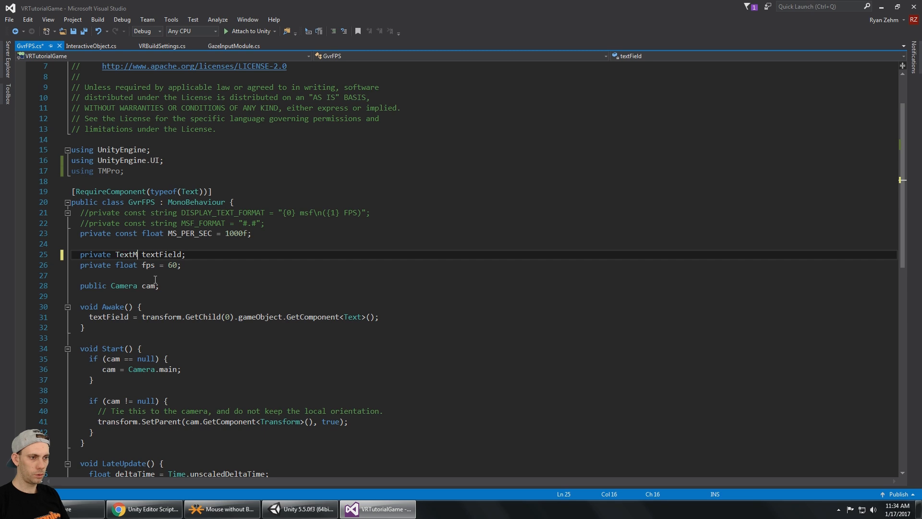
key("BackSpace")
key("BackSpace")
key("BackSpace")
key("BackSpace")
key("BackSpace")
type("Tesmes")
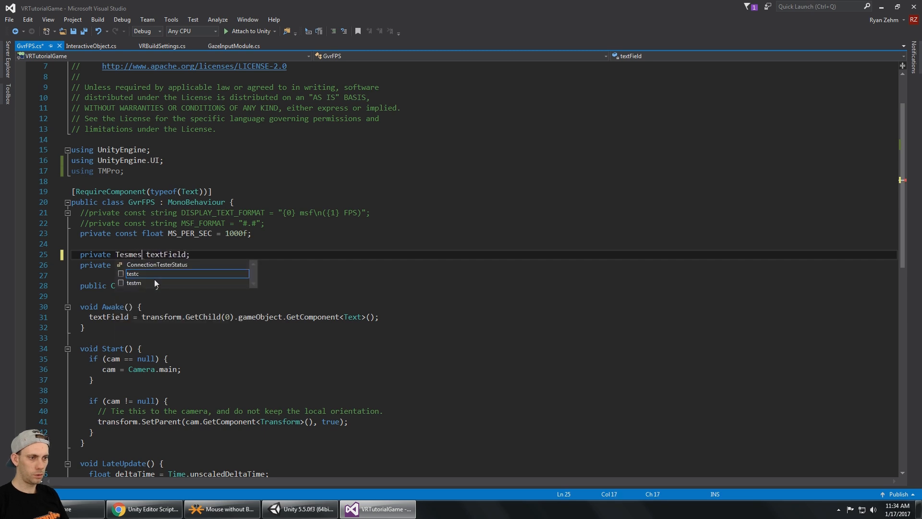
key("BackSpace")
key("BackSpace")
key("BackSpace")
type("extMes")
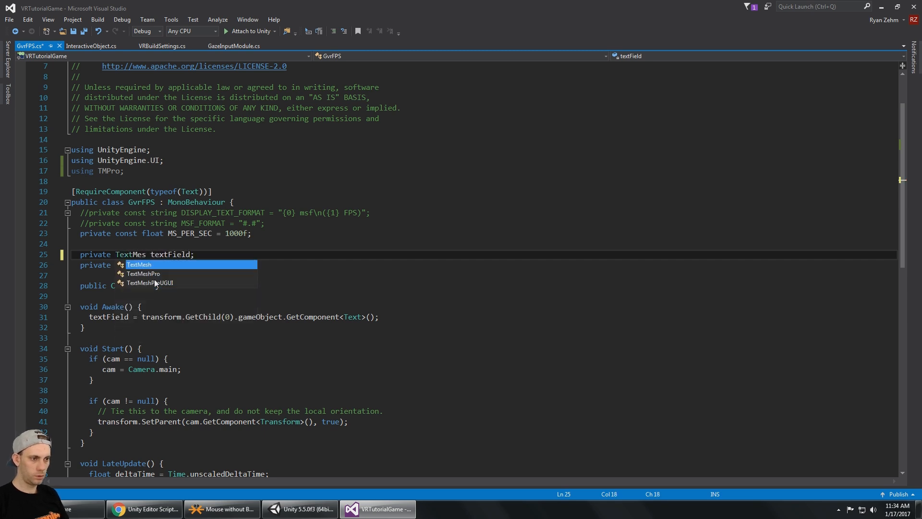
key("Down")
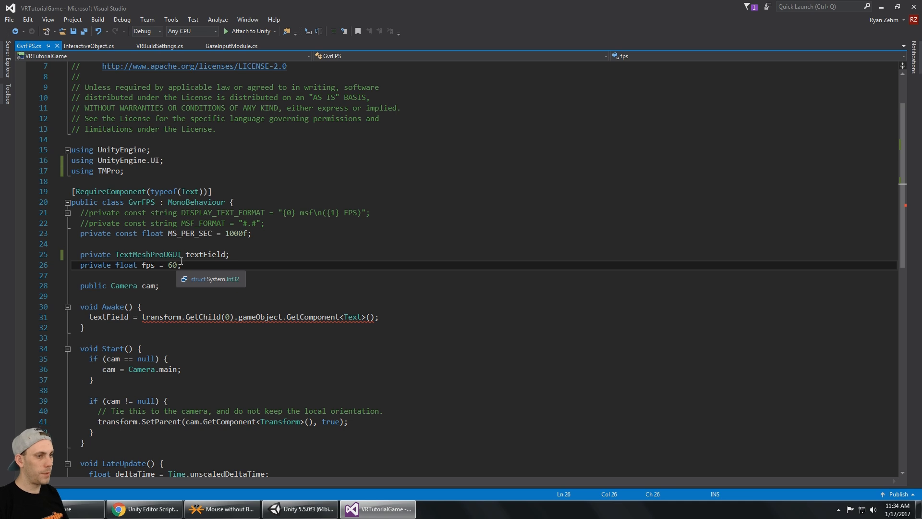
- Change the component type fetched by GetComponent in Awake() to TextMeshProUGUI and save the script
key("Up")
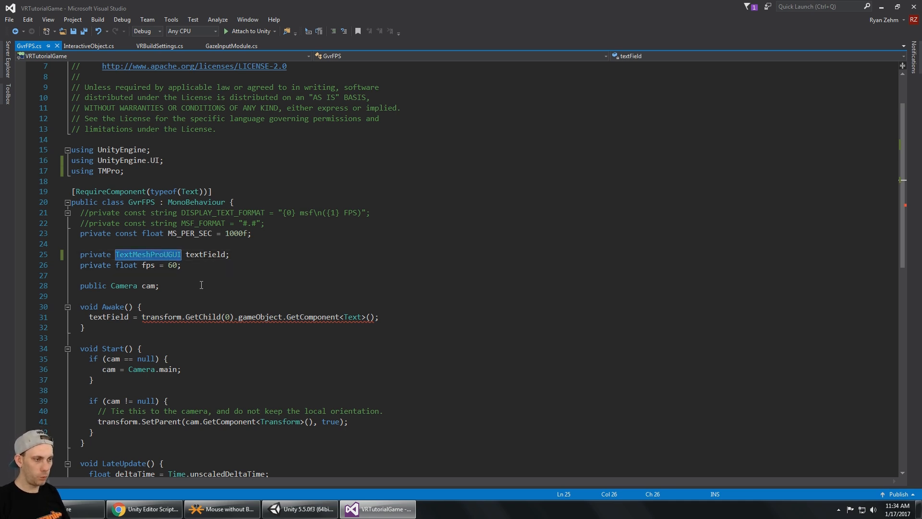
double_click(353, 318)
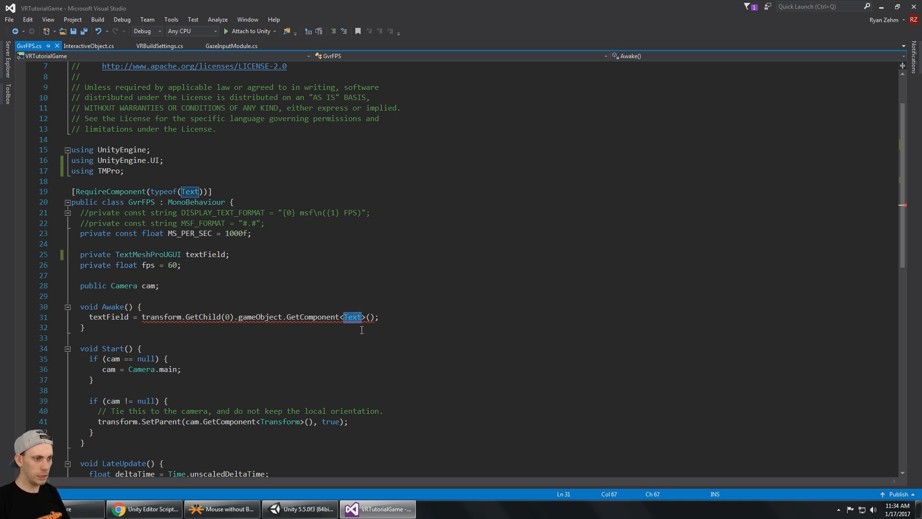
type("TextMeshProUGUI")
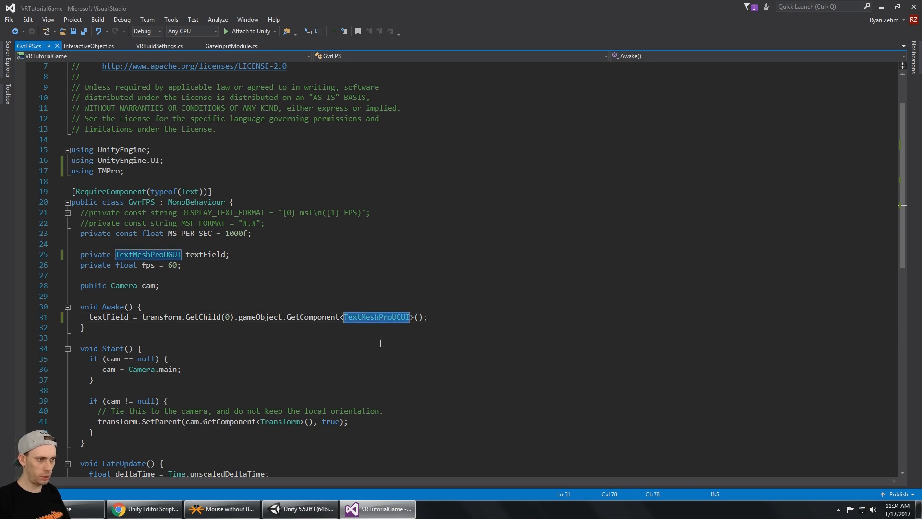
scroll(367, 322, "down", 3)
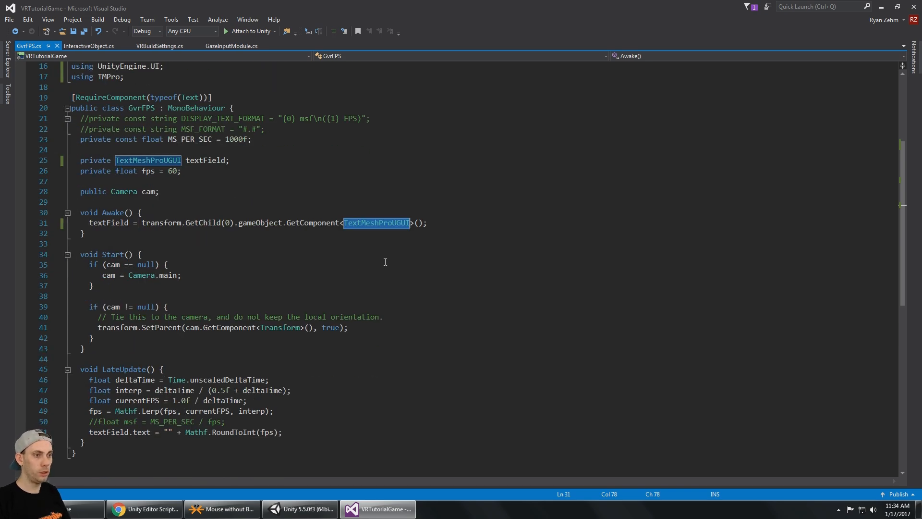
scroll(310, 231, "up", 2)
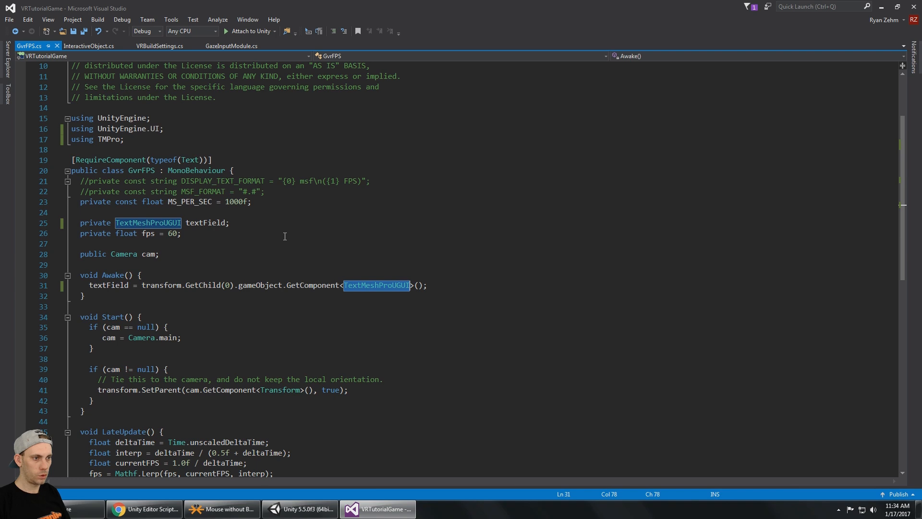
left_click(283, 236)
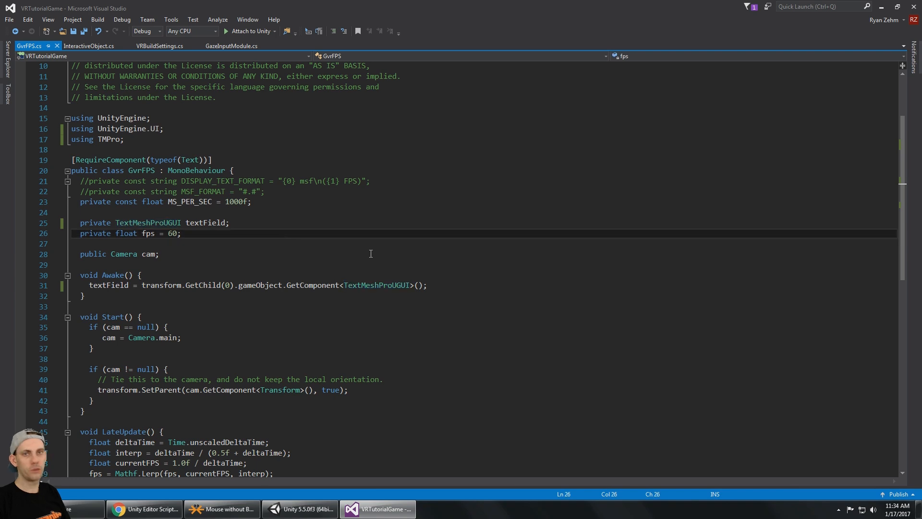
- Try the textField declaration as TextMeshPro without the UGUI suffix, and undo that edit
left_click(159, 226)
left_click(220, 258)
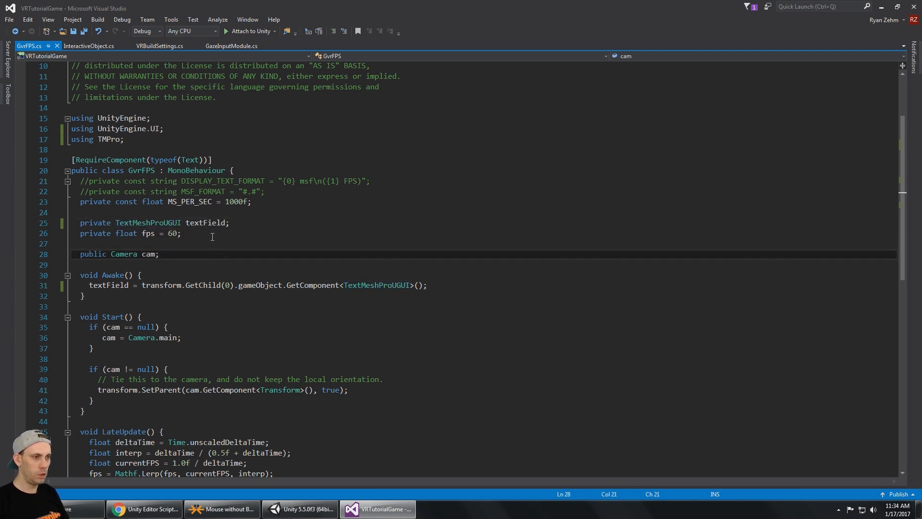
left_click(182, 222)
key("BackSpace")
key("BackSpace")
key("BackSpace")
key("BackSpace")
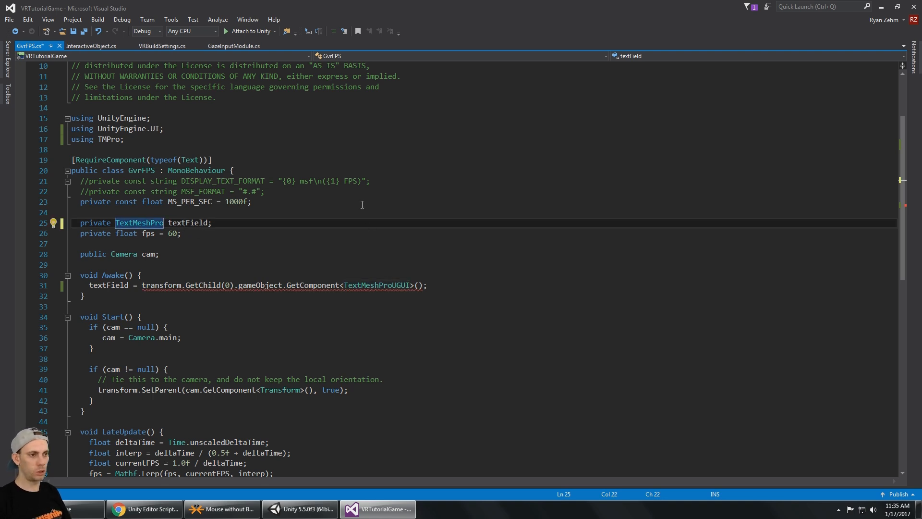
key("ctrl+z")
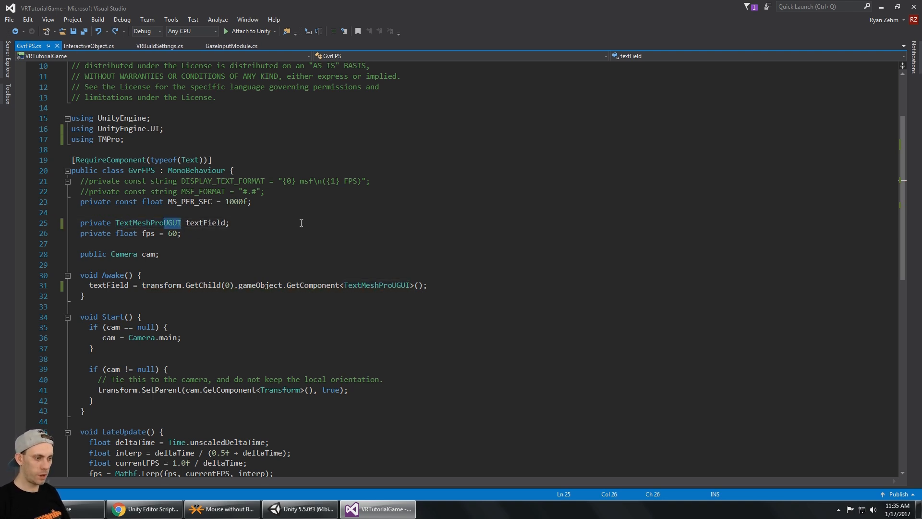
- Switch back to Unity, run the scene, look around in the Game view to check the FPS text, and stop playing
left_click(305, 514)
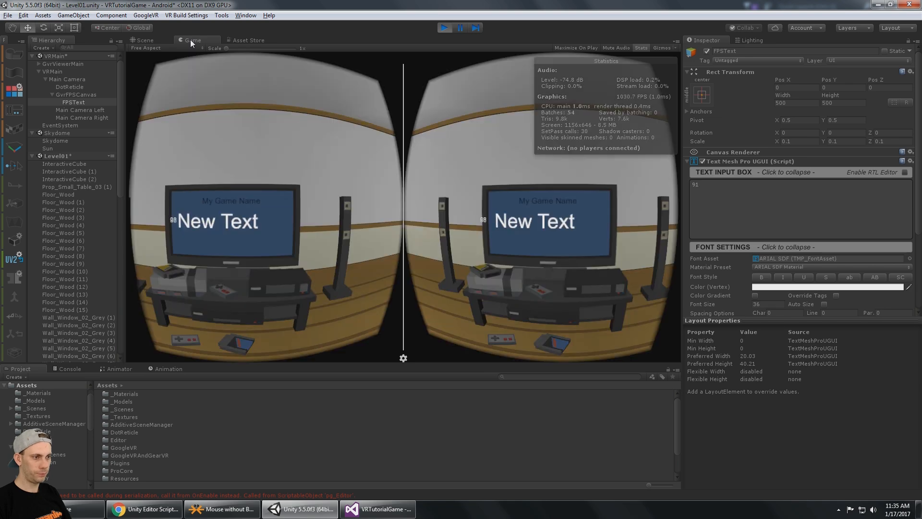
left_click_drag(251, 143, 335, 89, "alt")
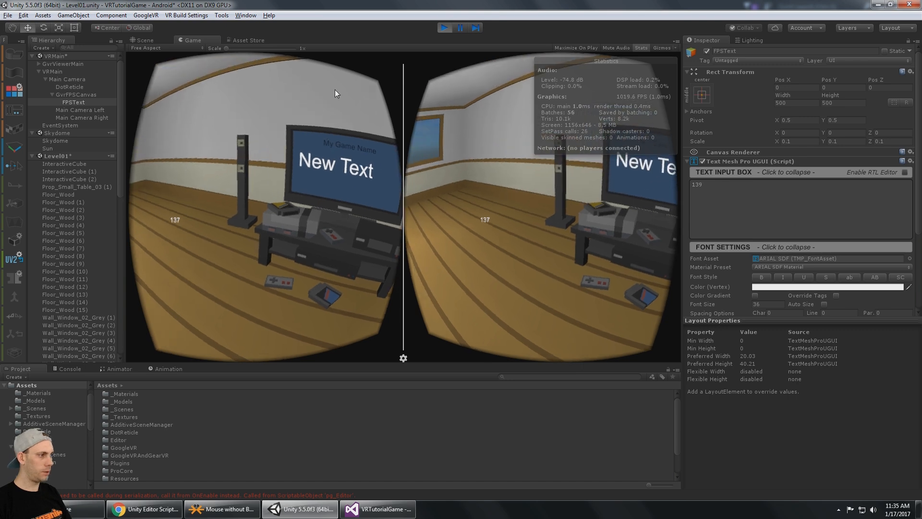
left_click(445, 28)
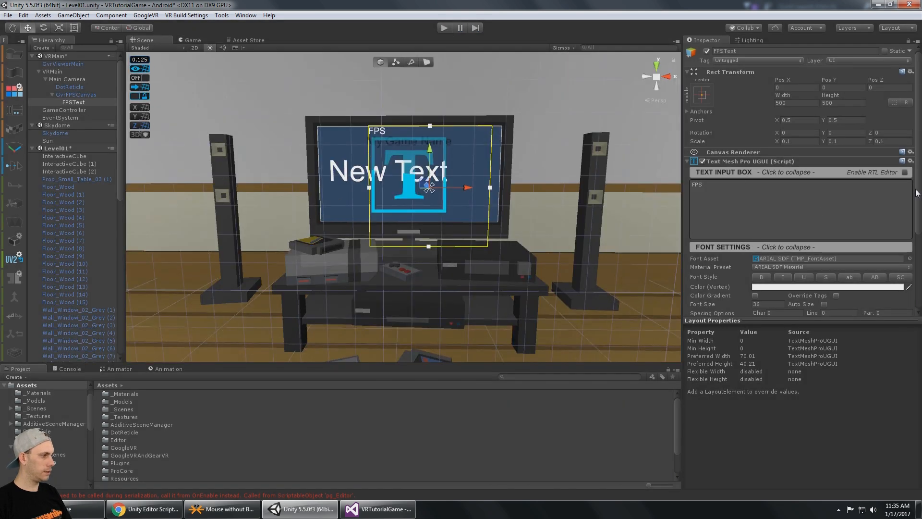
scroll(919, 236, "down", 3)
scroll(919, 236, "up", 2)
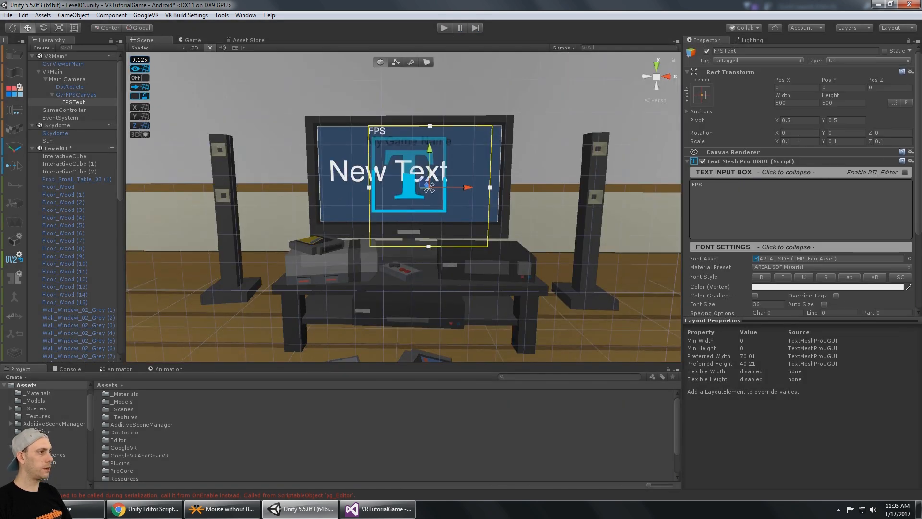
- Set the FPSText object's scale to 1 on X, Y and Z
left_click(812, 141)
type("1")
key("Tab")
type("1")
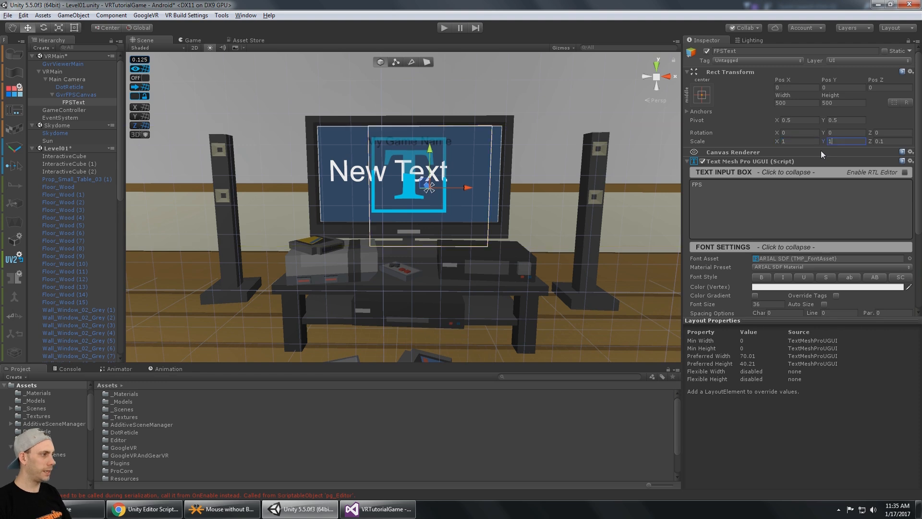
key("Tab")
type("1")
- Set both the width and the height of the FPSText rectangle to 50
left_click(805, 102)
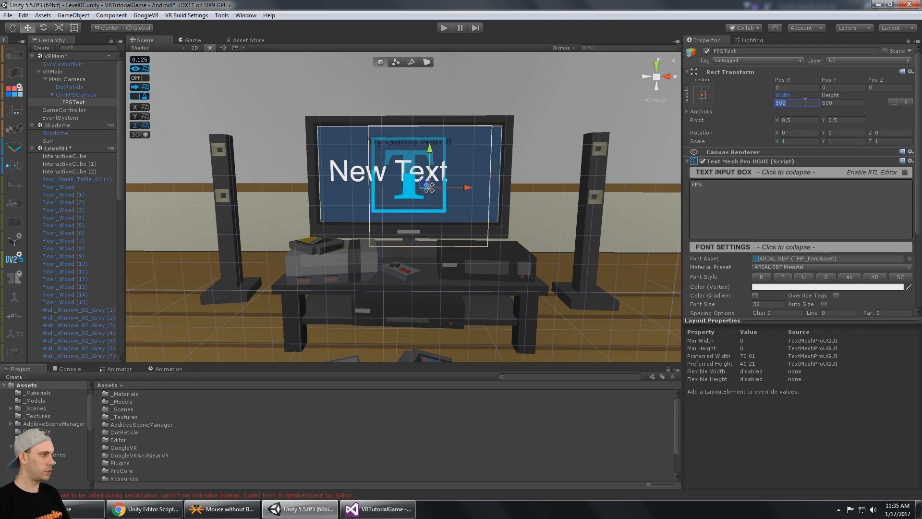
type("50")
key("Tab")
type("50")
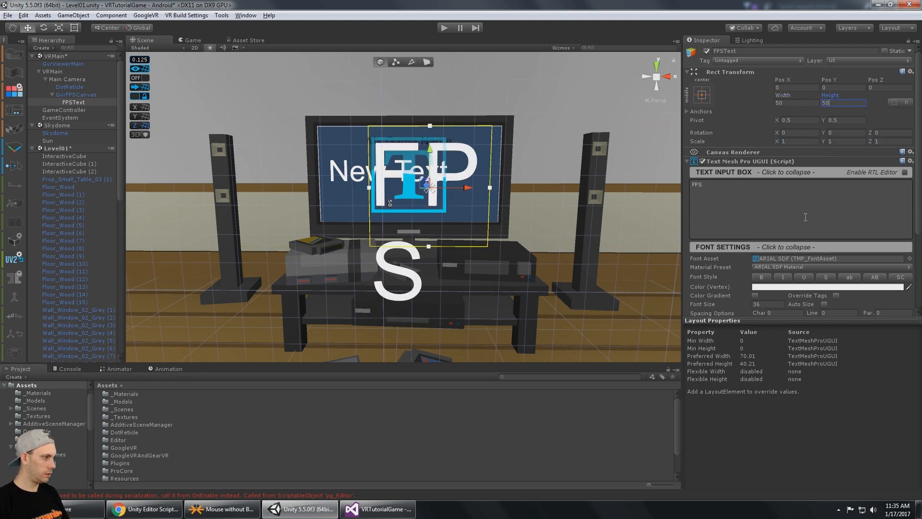
- Reduce the FPS text's font size, trying 12 and settling on 8
scroll(806, 217, "down", 3)
left_click(785, 218)
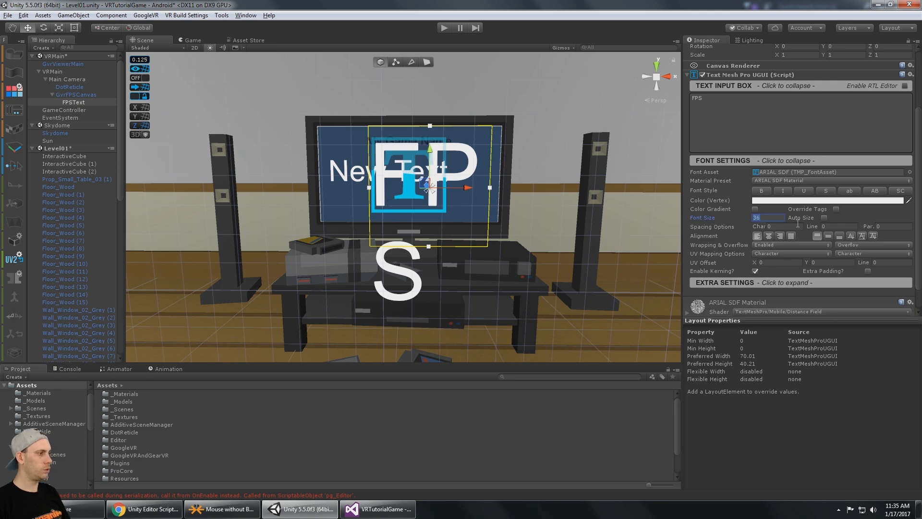
type("12")
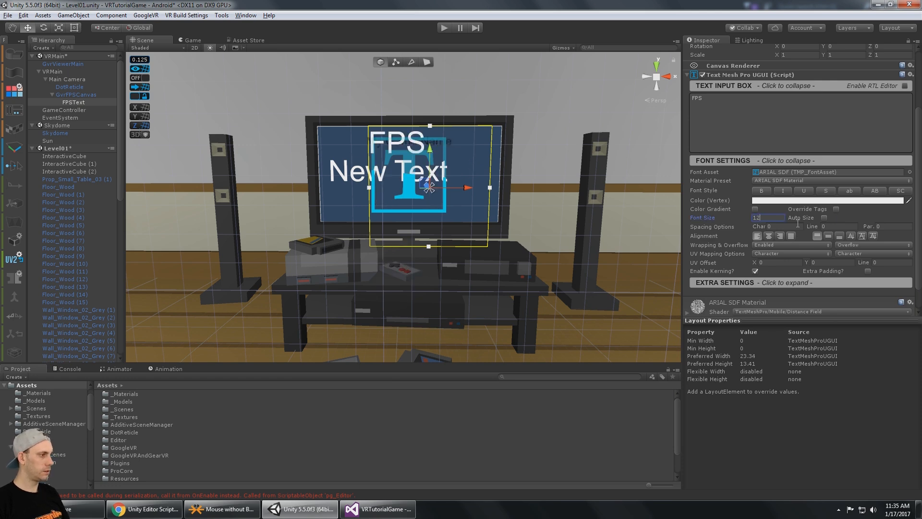
key("BackSpace")
key("BackSpace")
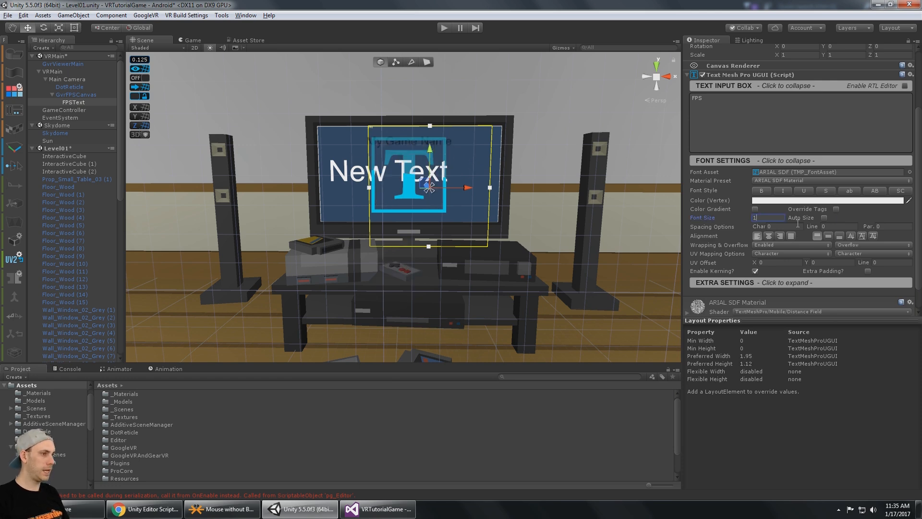
type("8")
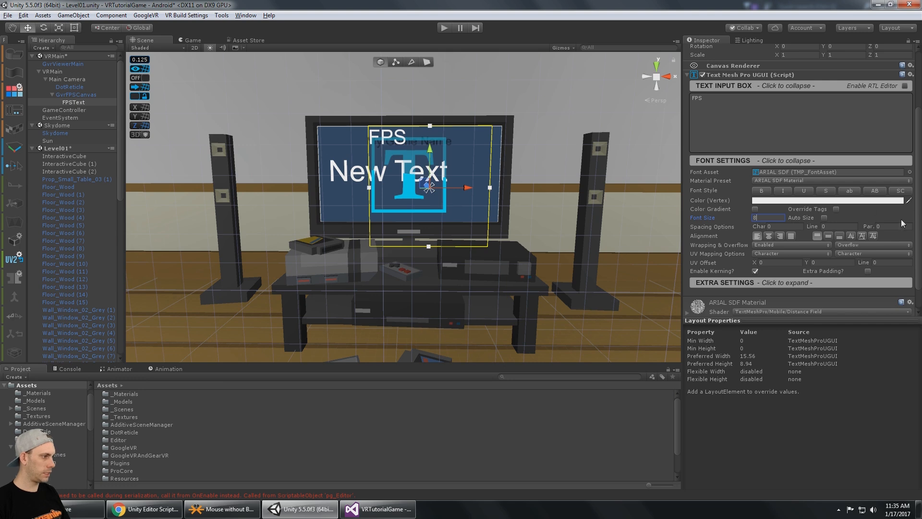
- Align the FPS text to the left and bottom of its rectangle and save the scene
left_click(770, 236)
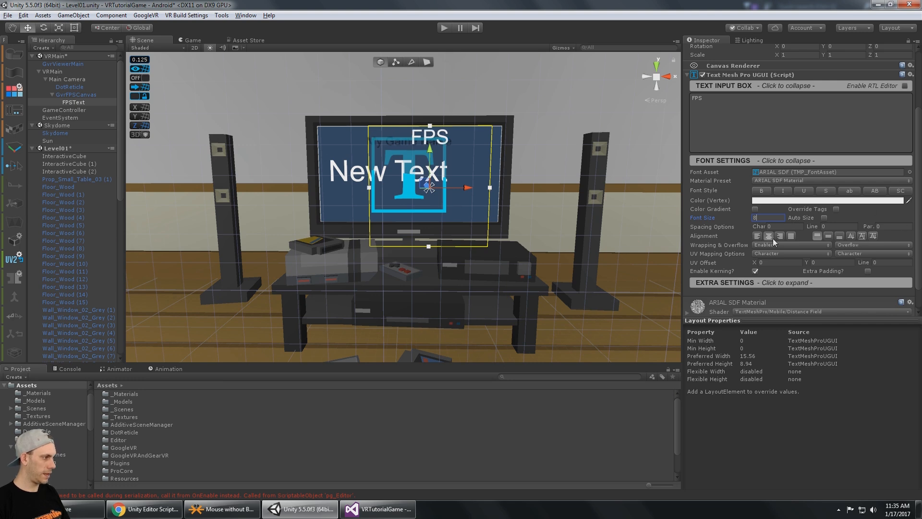
left_click(757, 237)
left_click(839, 236)
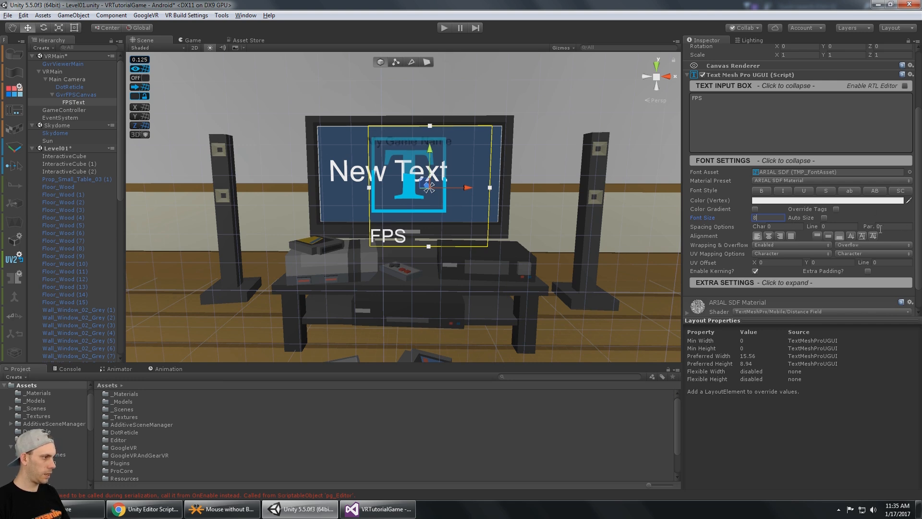
scroll(865, 231, "down", 2)
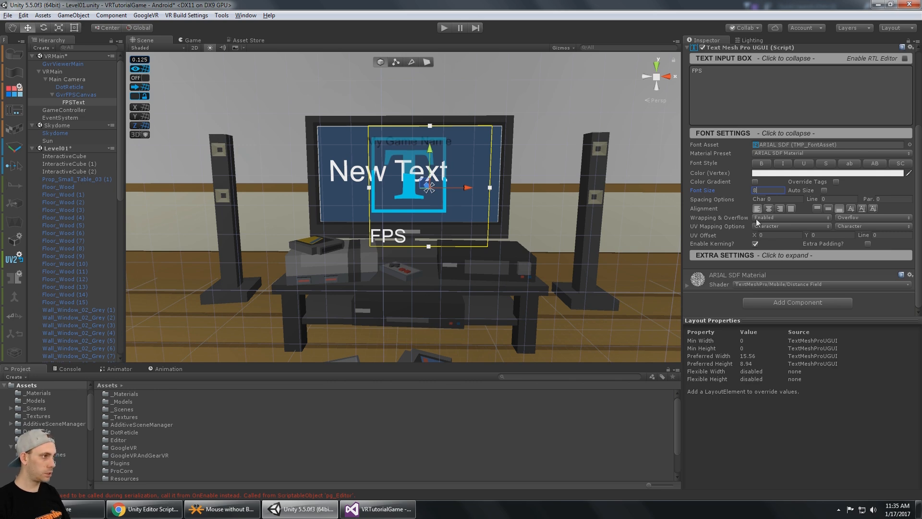
left_click(730, 75)
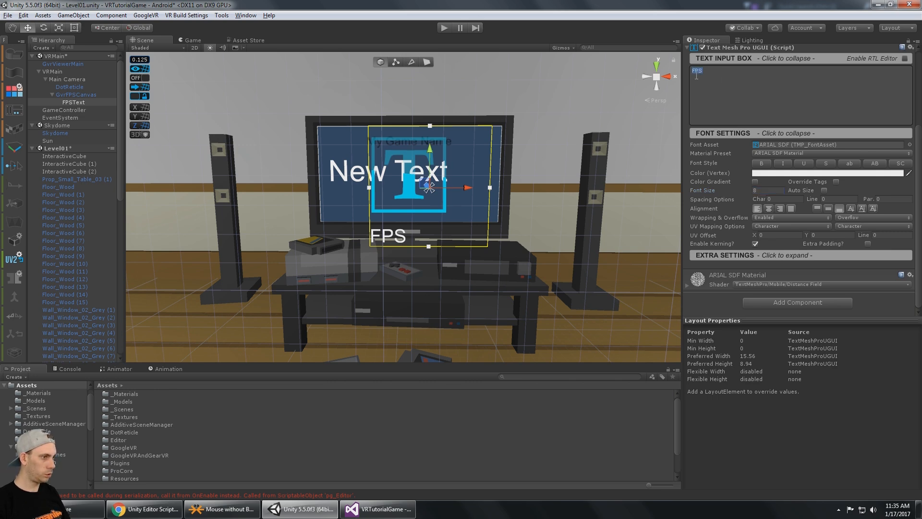
left_click(760, 164)
left_click(760, 164)
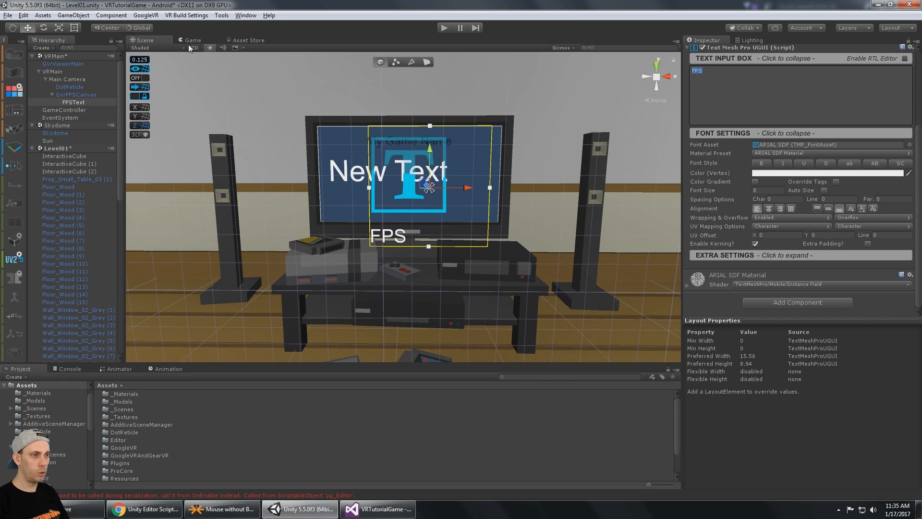
key("ctrl+s")
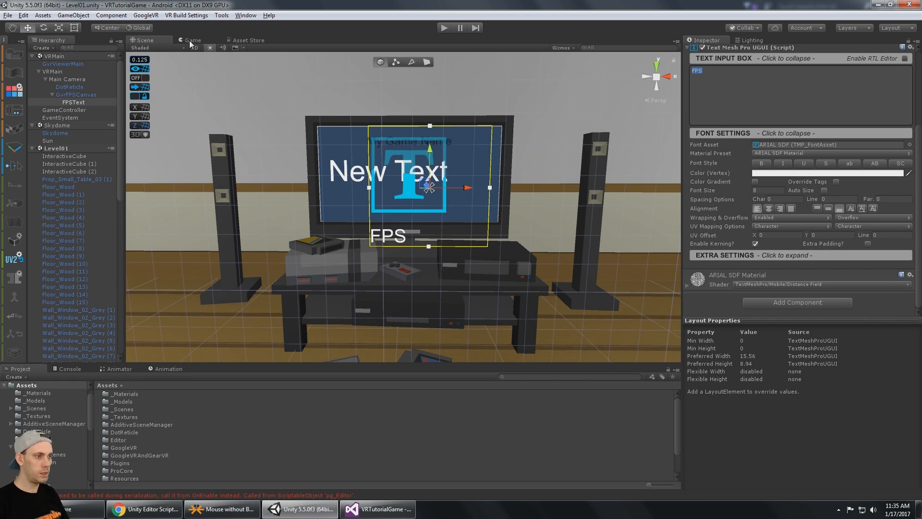
- Run the scene in the Game view to check the FPS counter's size and placement, and stop playing
left_click(191, 41)
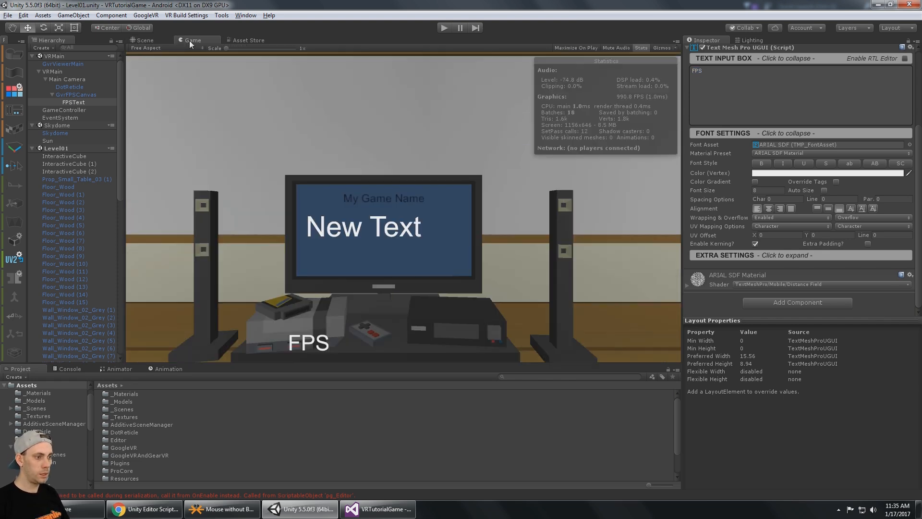
left_click(443, 28)
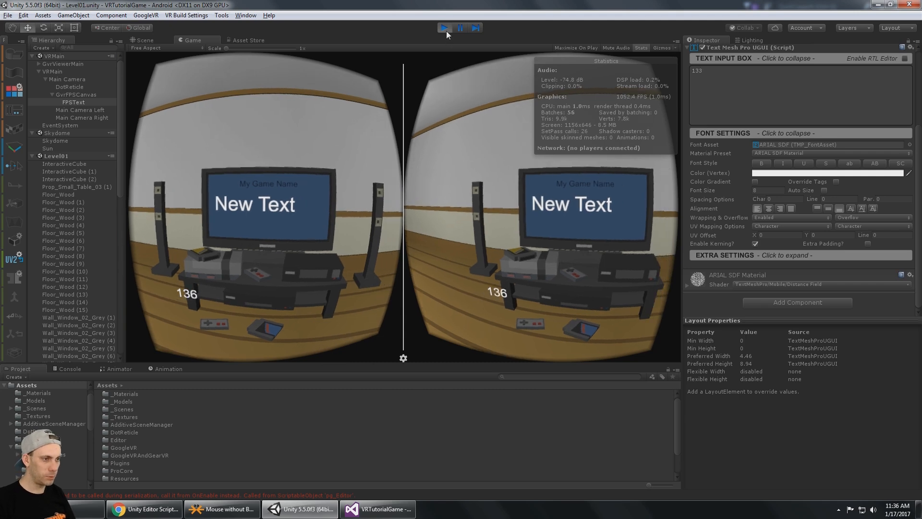
left_click(445, 27)
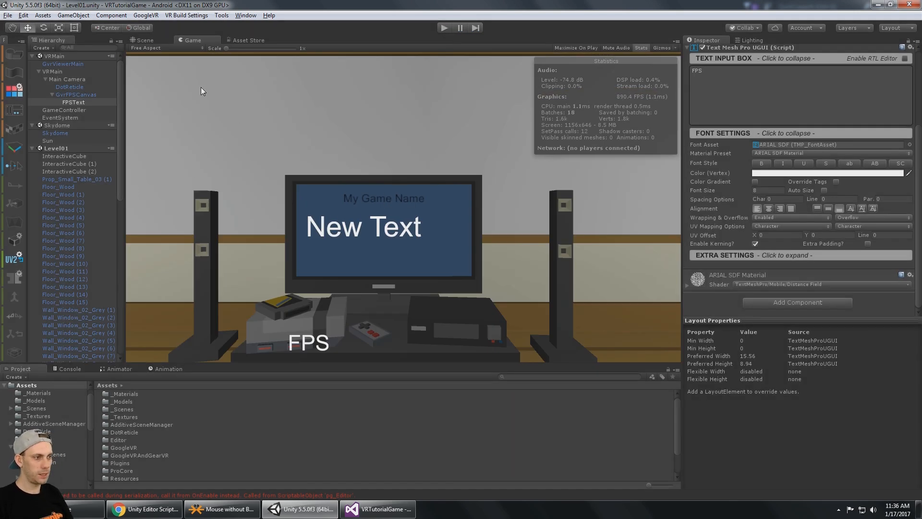
- Return to the Scene view and delete the old Text object reading "My Game Name" from the television's panel
left_click(146, 40)
left_click_drag(304, 126, 277, 187, "alt")
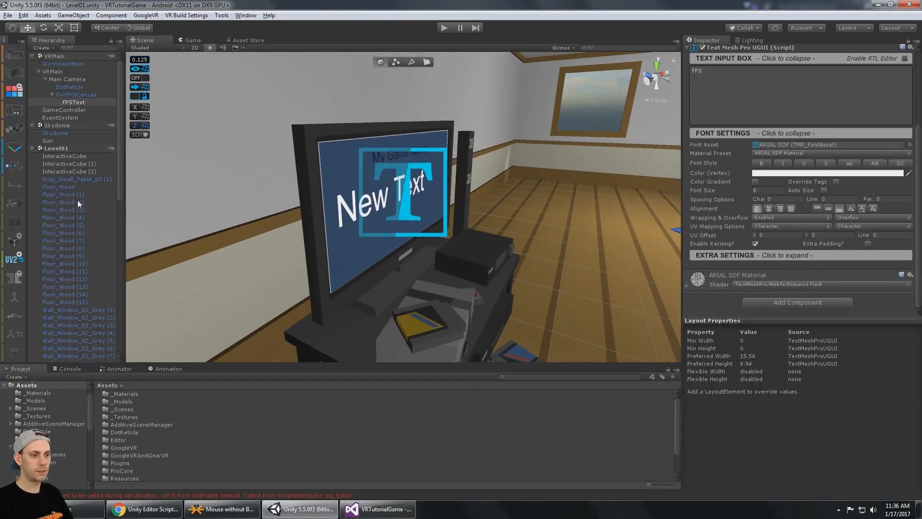
scroll(66, 216, "down", 8)
scroll(65, 216, "down", 6)
left_click(88, 213)
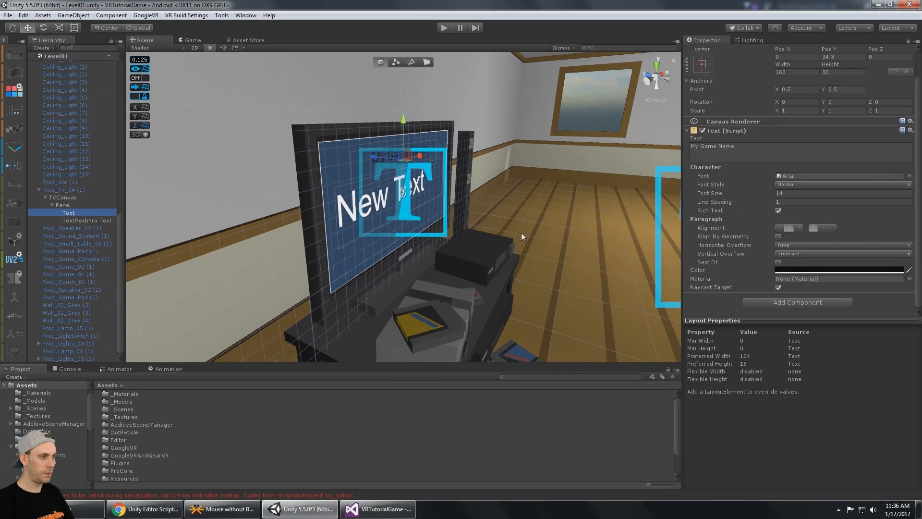
key("Delete")
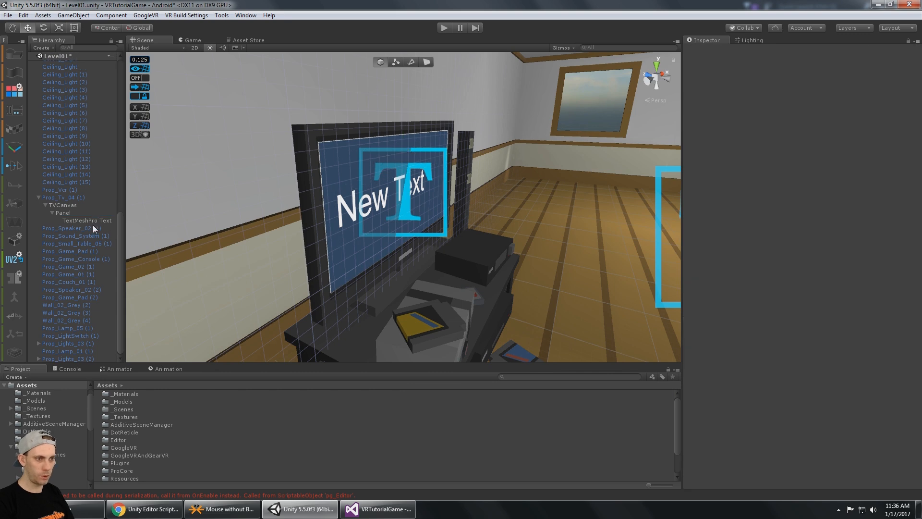
- Rename the Panel under TVCanvas as Panel_MainMenu
left_click(112, 221)
key("Up")
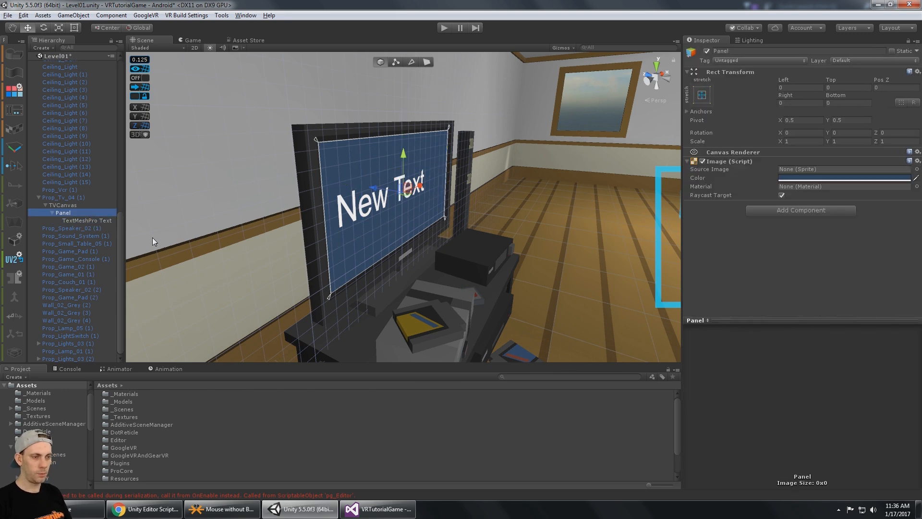
key("F2")
type("G")
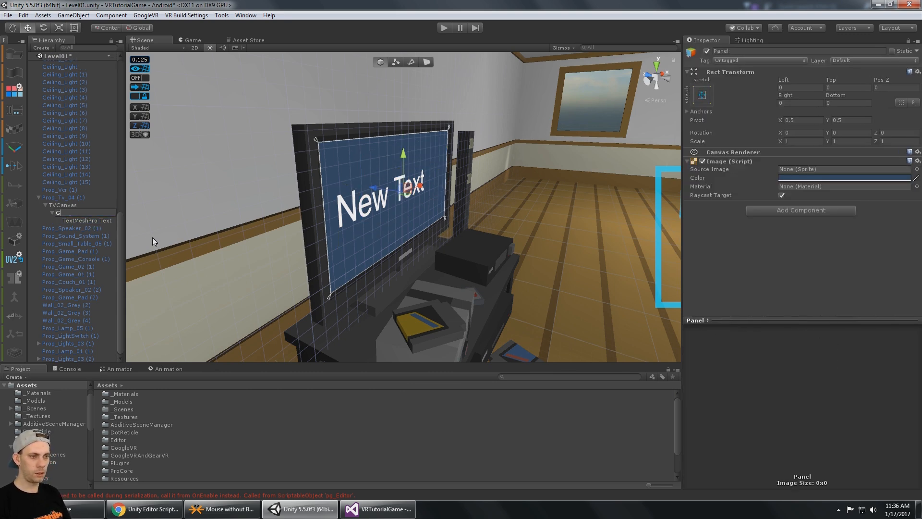
key("BackSpace")
type("Panel_MainMenu")
key("Return")
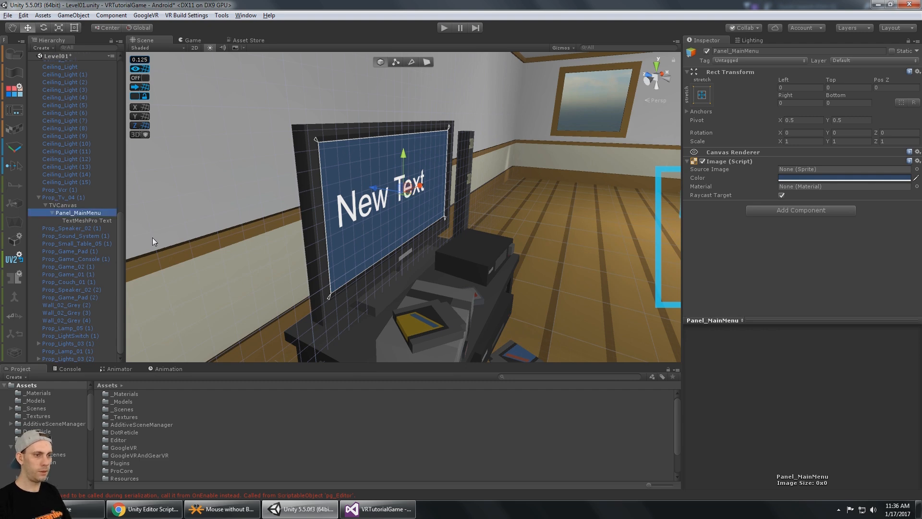
- Rename the TextMeshPro Text object under Panel_MainMenu as GameTitle
key("Down")
key("F2")
type("Gam")
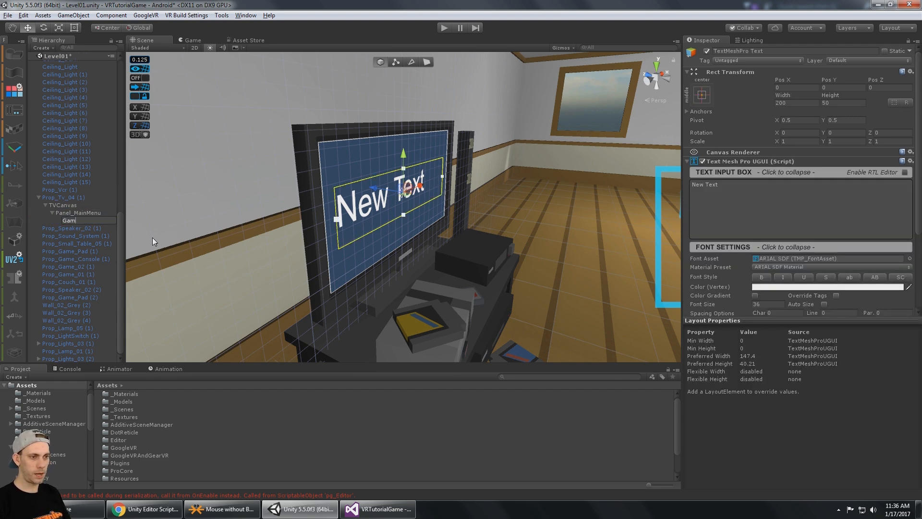
type("eTitle")
key("Return")
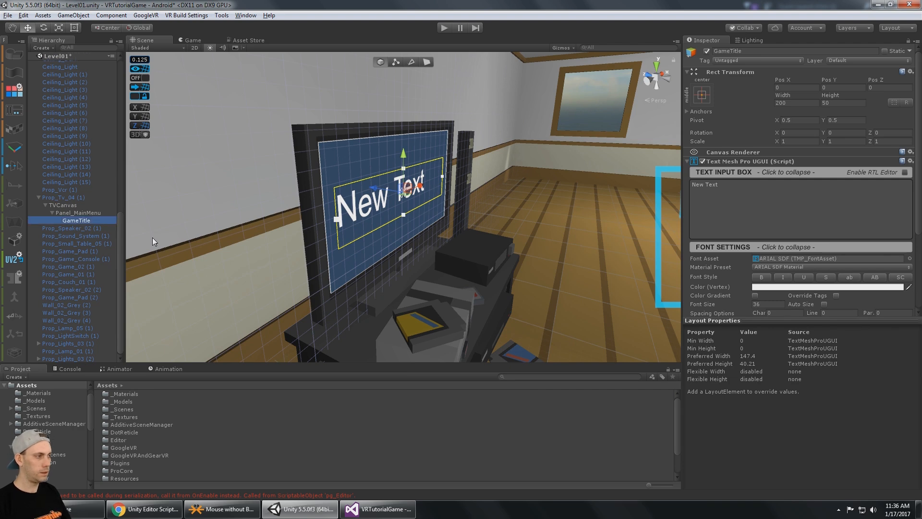
- Change the GameTitle text to "My Game Title" and set its font size to 24
left_click(784, 197)
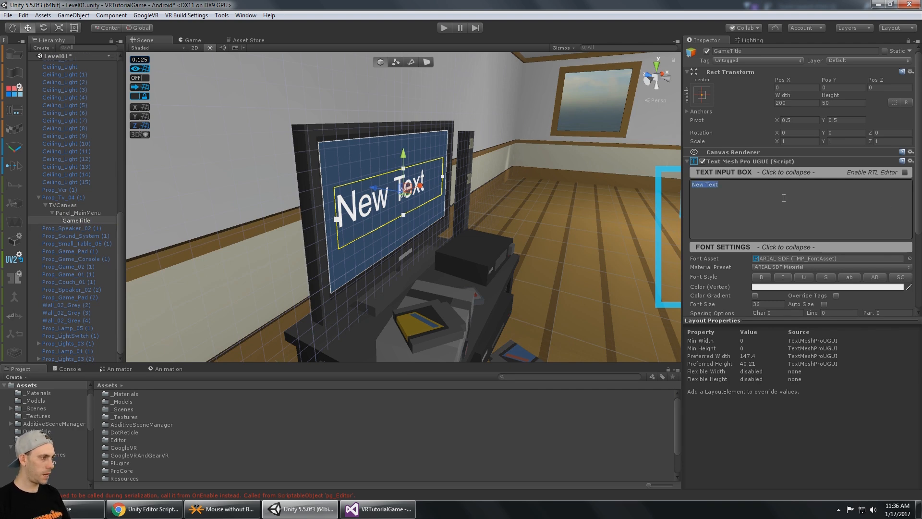
type("My Game T")
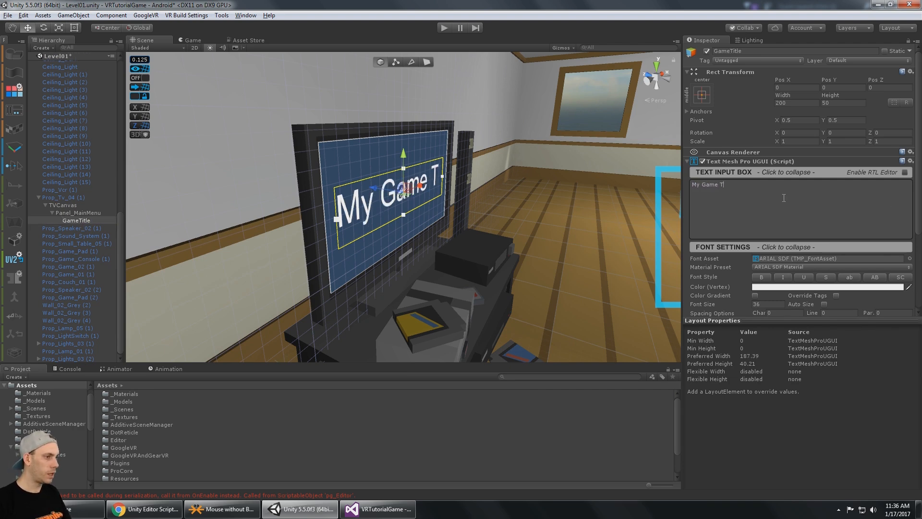
type("itle")
scroll(889, 208, "down", 3)
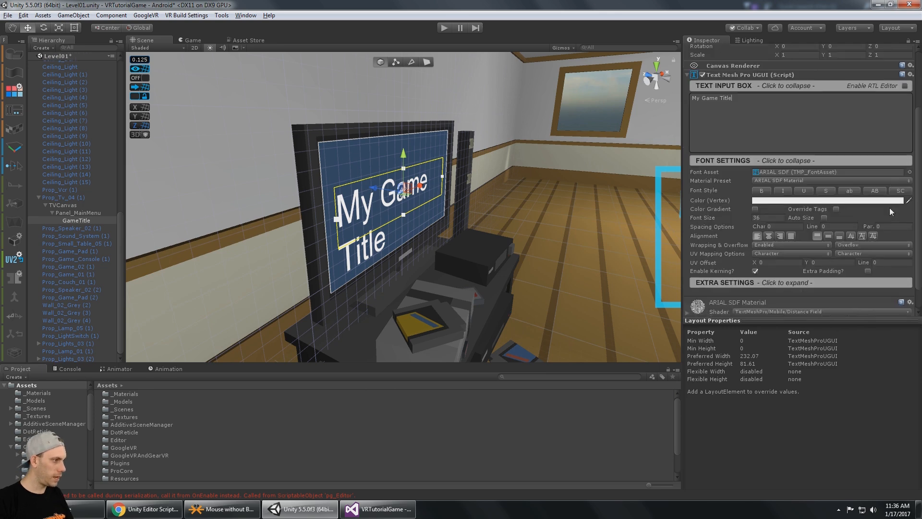
left_click(771, 218)
type("24")
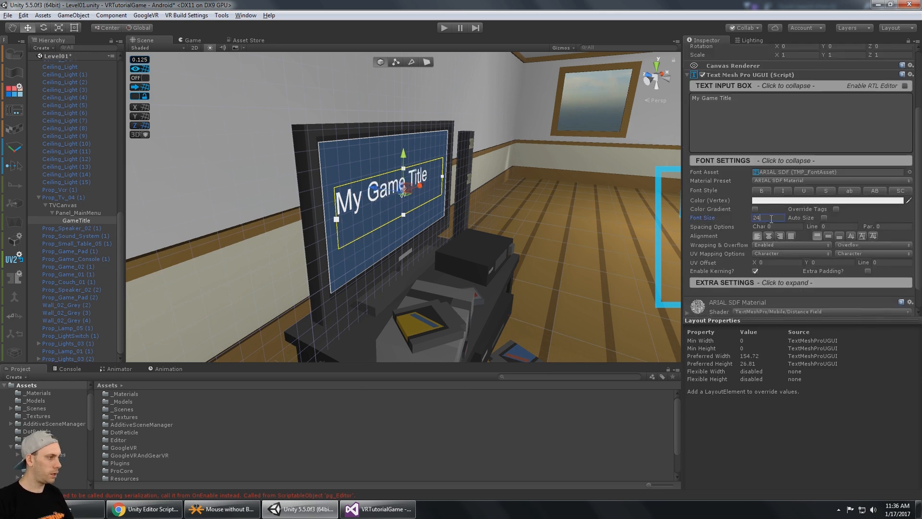
scroll(855, 211, "down", 2)
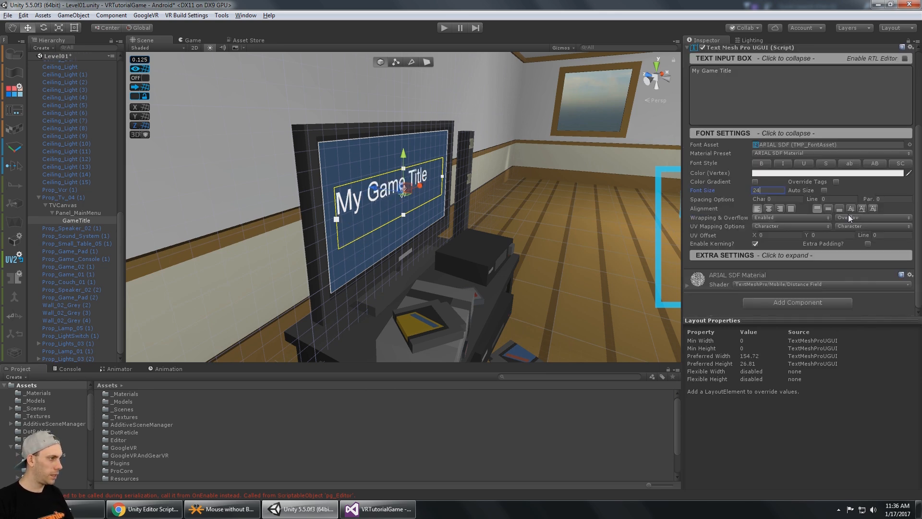
scroll(803, 163, "up", 3)
scroll(826, 230, "down", 3)
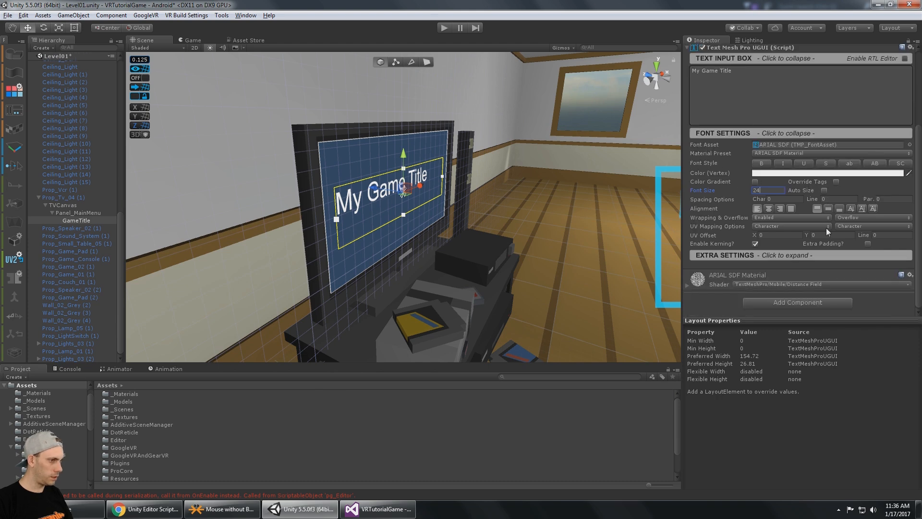
- Change the game title's vertex color to light grey and move the title up near the top edge of the television's panel
left_click_drag(535, 164, 353, 178, "alt")
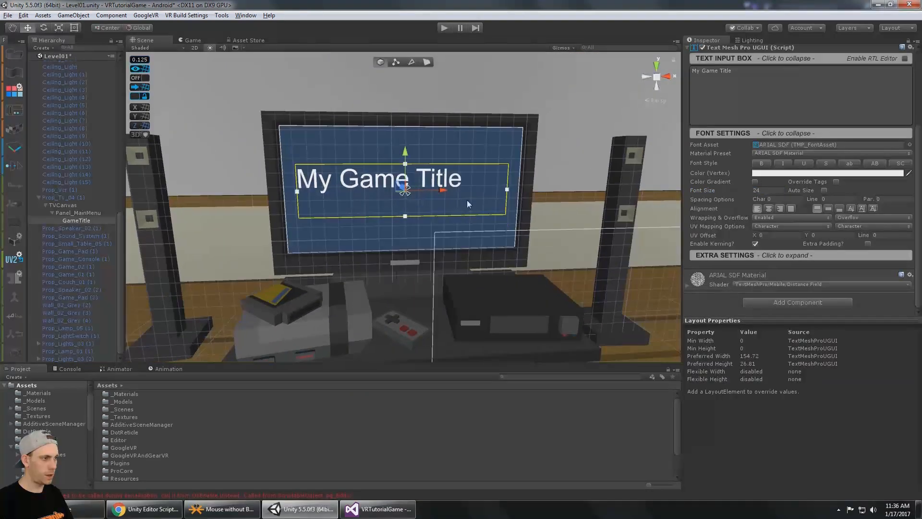
middle_click_drag(448, 203, 439, 241)
left_click_drag(439, 241, 450, 241, "alt")
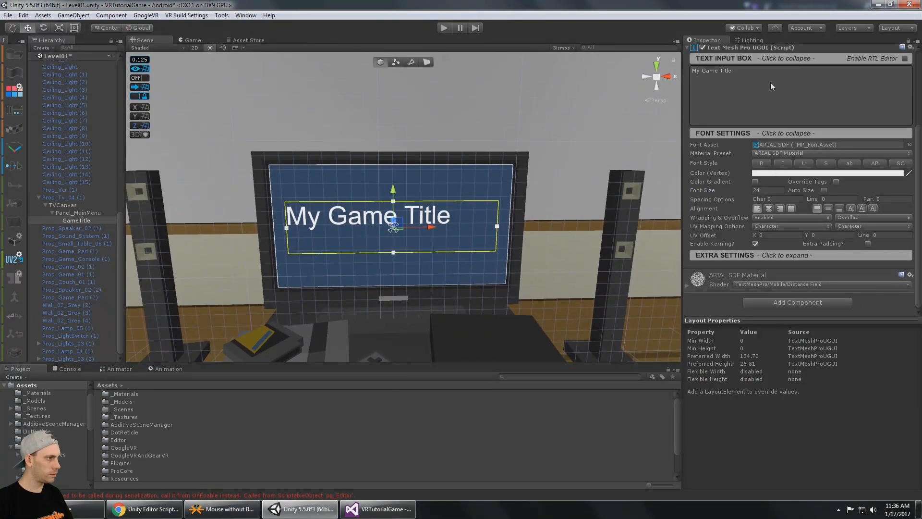
left_click(709, 73)
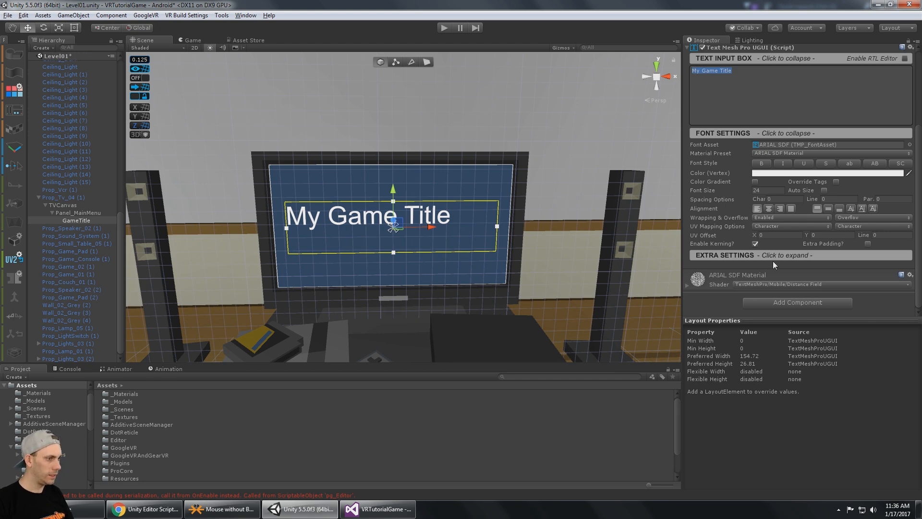
left_click(793, 174)
left_click_drag(726, 211, 749, 216)
left_click(511, 227)
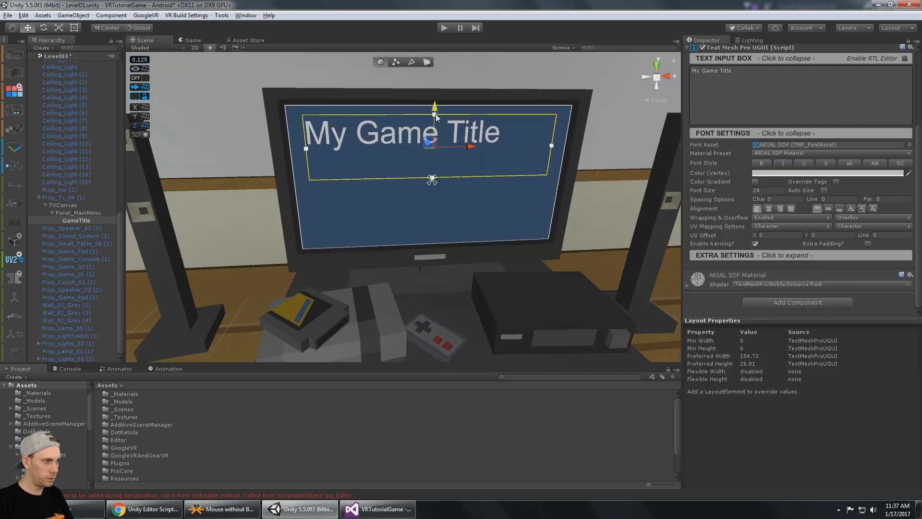
left_click_drag(436, 116, 436, 115)
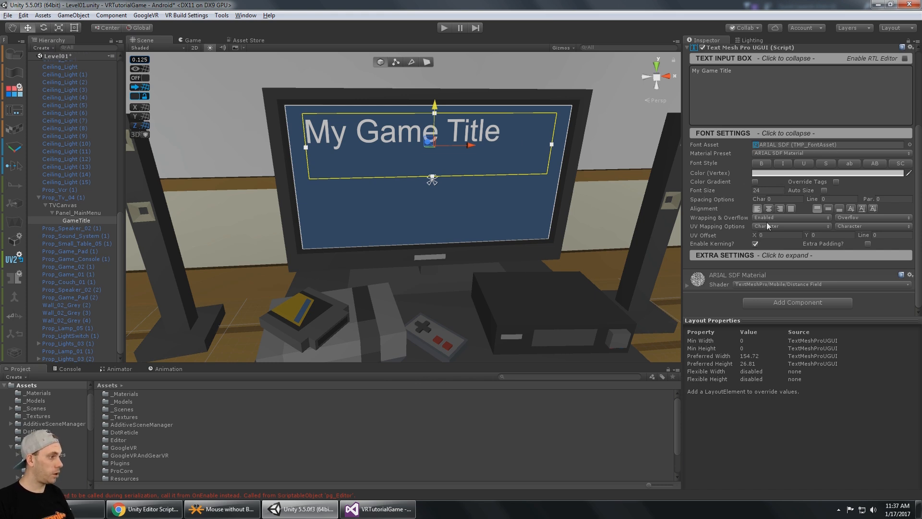
- Make the game title text bold, trying the italic and underline styles as well
left_click(765, 164)
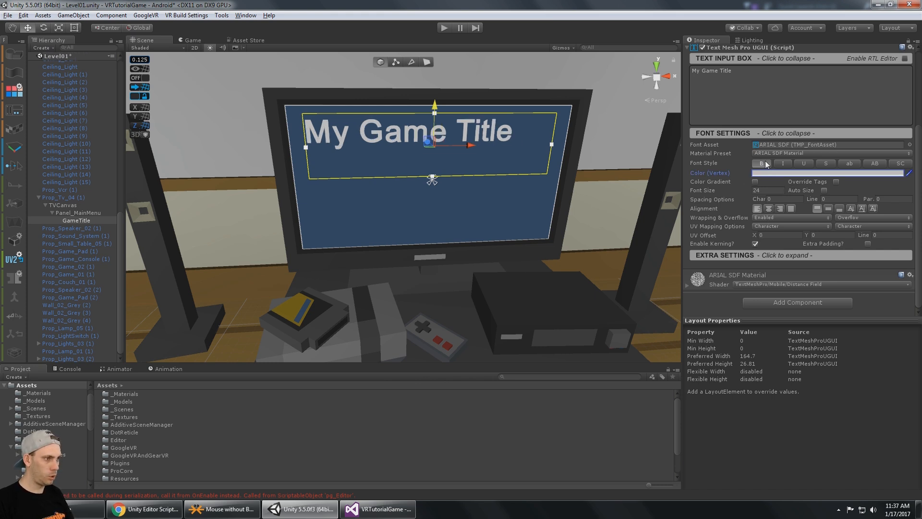
left_click(782, 164)
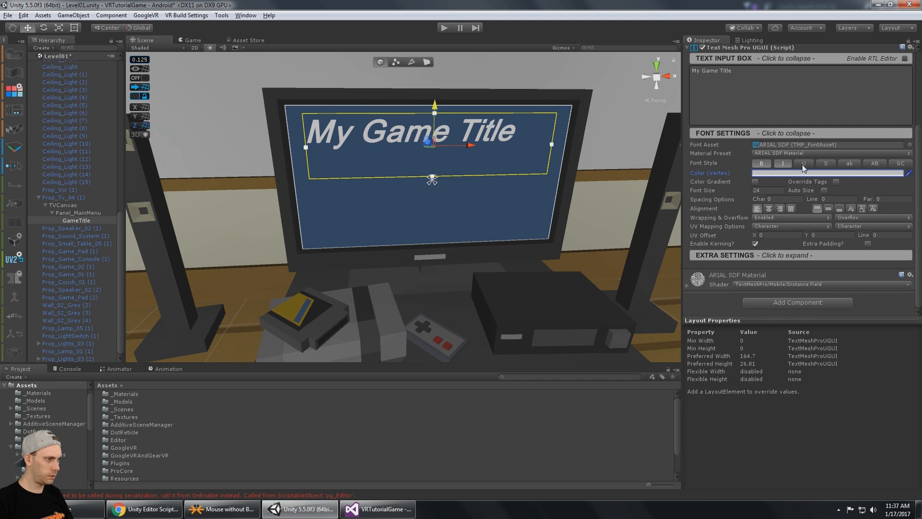
left_click(803, 164)
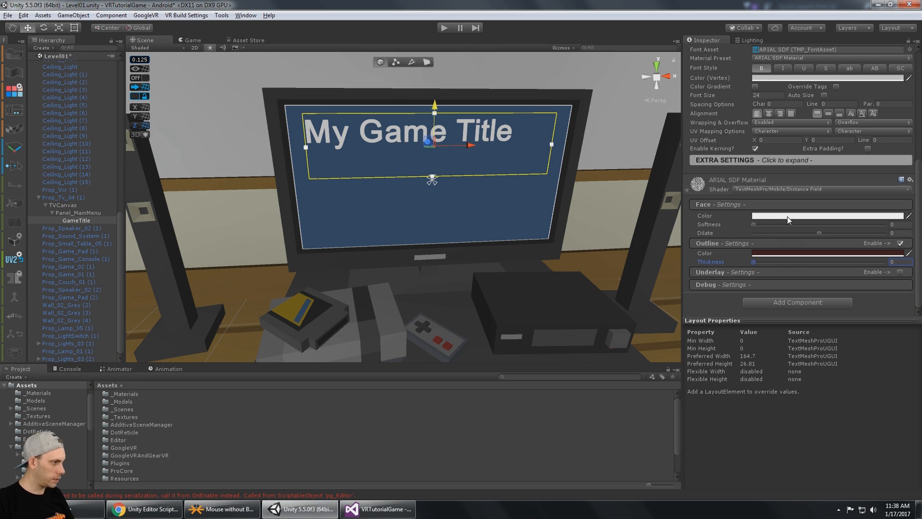
- Try out the face color, Softness and Dilate settings of the title's ARIAL SDF material, and return Dilate to 0
left_click(769, 217)
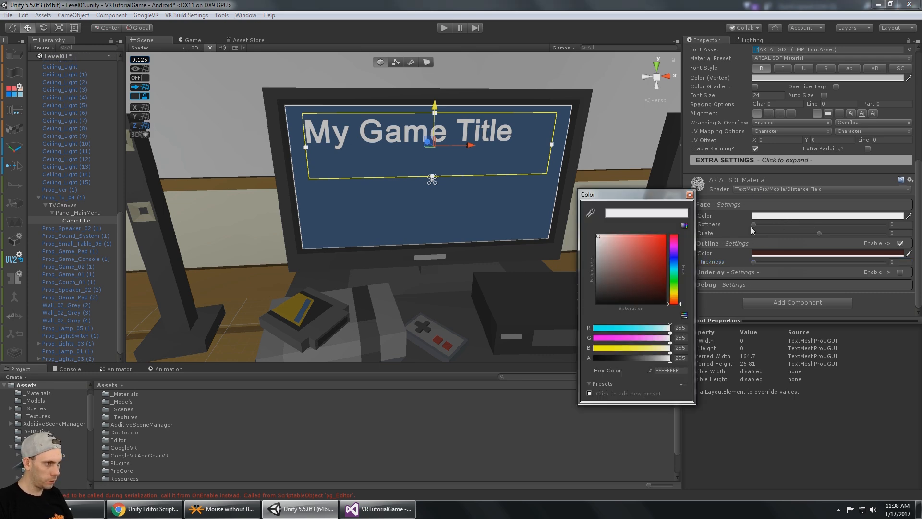
left_click_drag(638, 263, 593, 227)
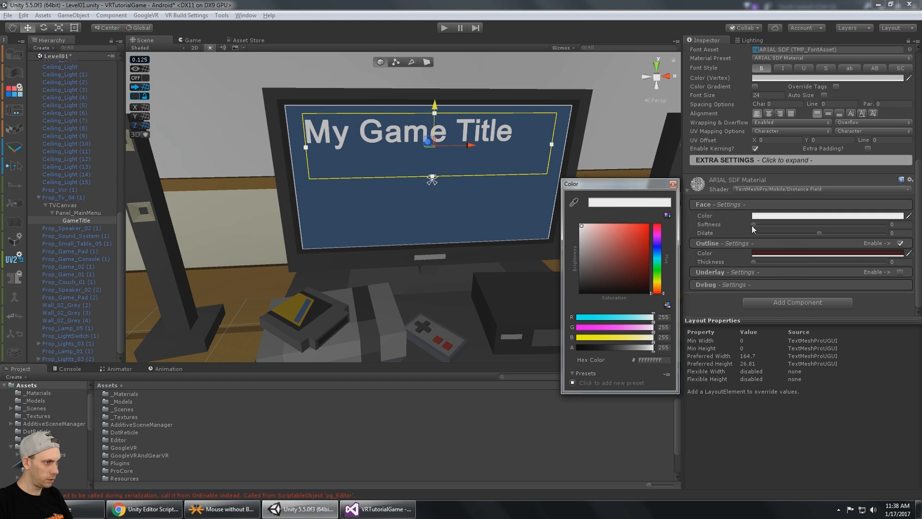
mouse_move(752, 224)
left_mouse_down()
mouse_move(862, 231)
mouse_move(750, 233)
left_mouse_up()
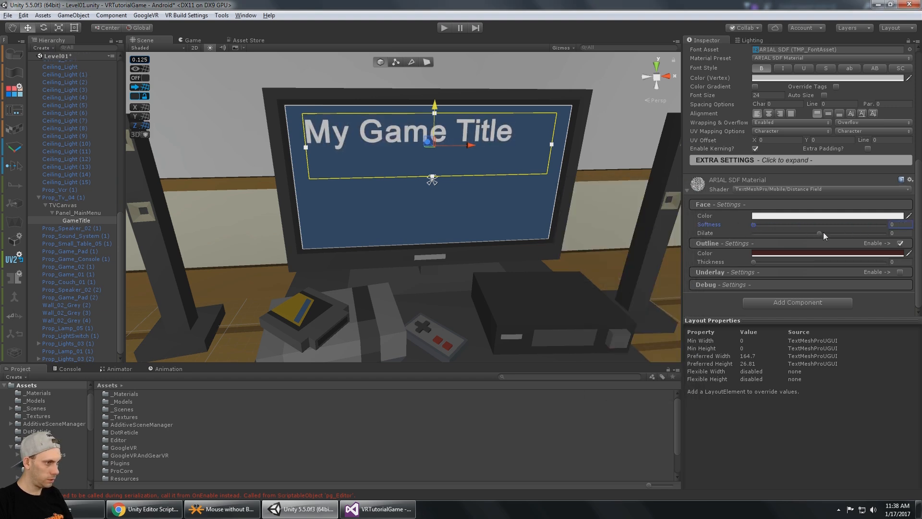
mouse_move(823, 232)
left_mouse_down()
mouse_move(755, 235)
mouse_move(865, 235)
mouse_move(758, 235)
mouse_move(843, 238)
mouse_move(807, 241)
left_mouse_up()
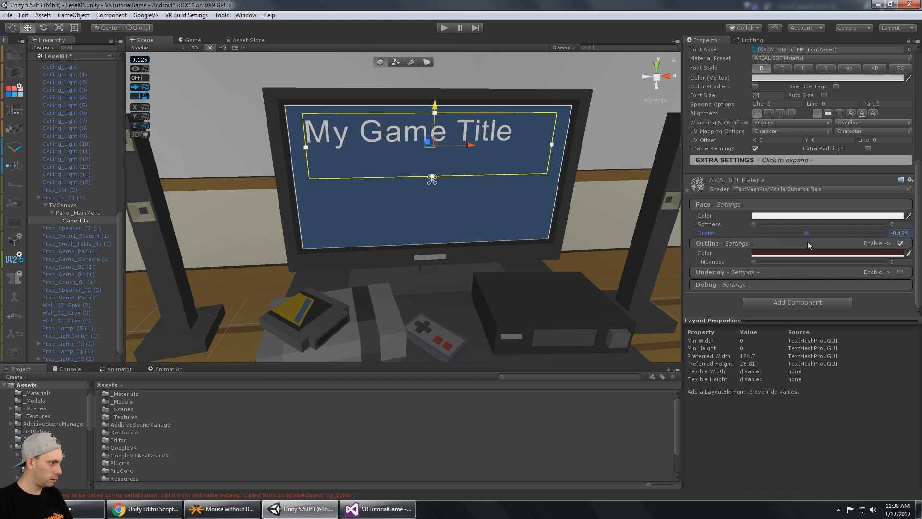
left_click(899, 232)
type("0")
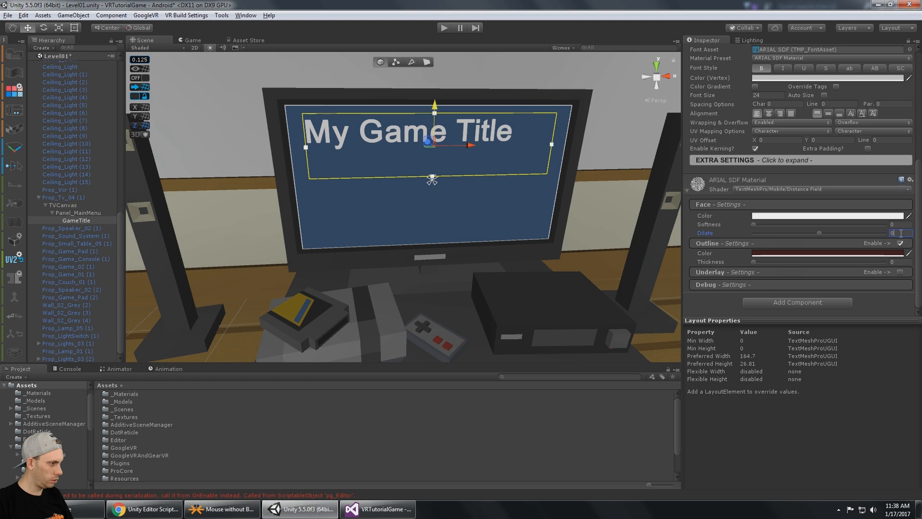
- Set the title material's outline color to black and its outline thickness to about 0.147
left_click(821, 252)
left_click_drag(620, 254, 563, 301)
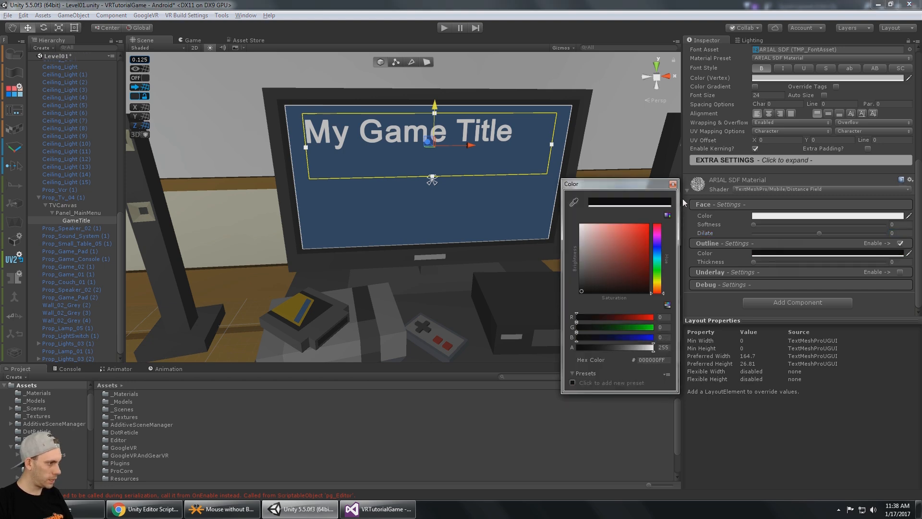
left_click_drag(754, 262, 774, 262)
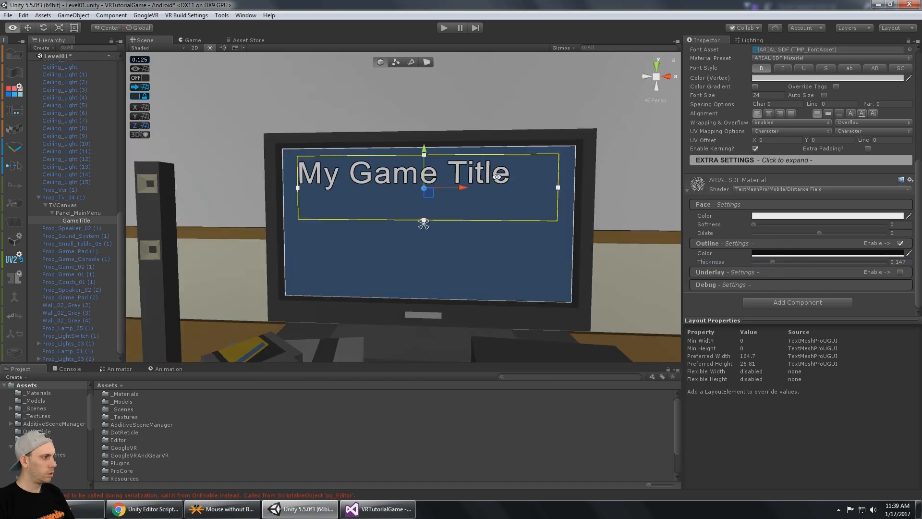
- Center the game title text horizontally within its text box
left_click_drag(499, 175, 509, 186, "alt")
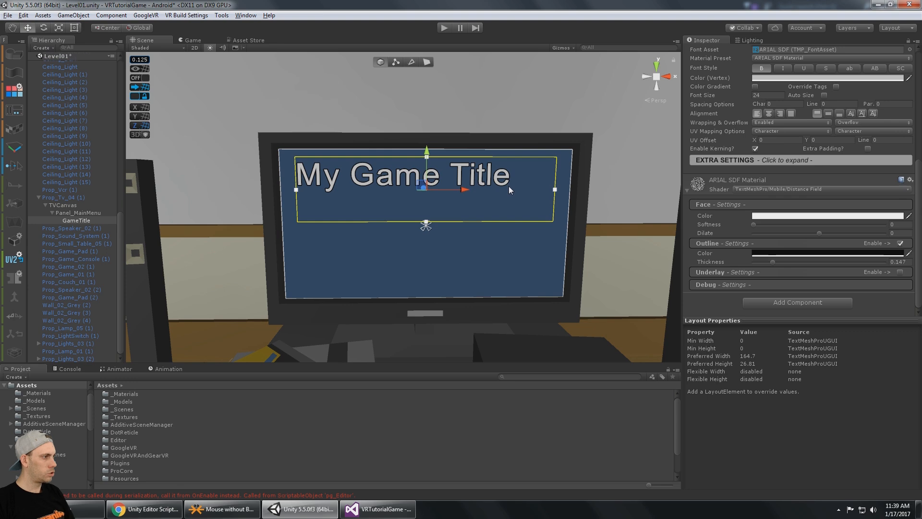
left_click(769, 113)
left_click_drag(521, 140, 567, 153, "alt")
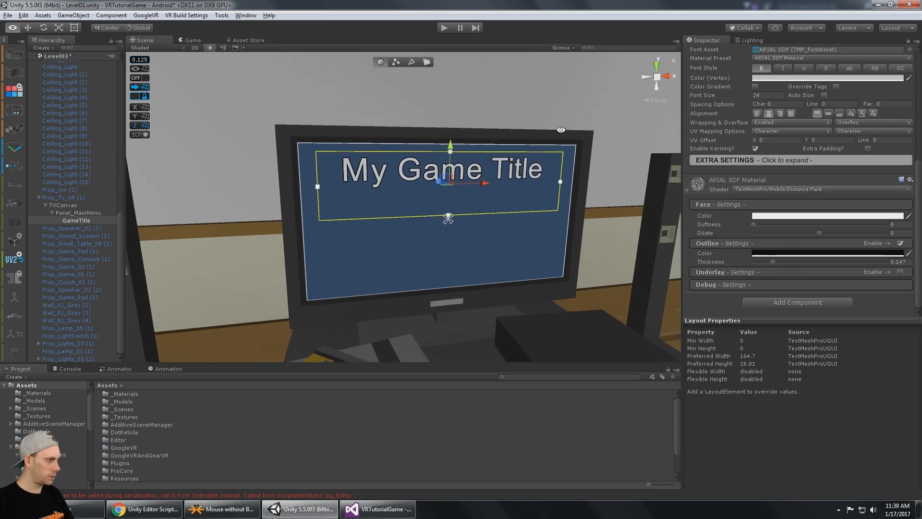
- Set the GameTitle height to 30 and move it up to about Pos Y 39.4, near the television screen's upper edge
scroll(797, 229, "up", 3)
scroll(838, 243, "up", 3)
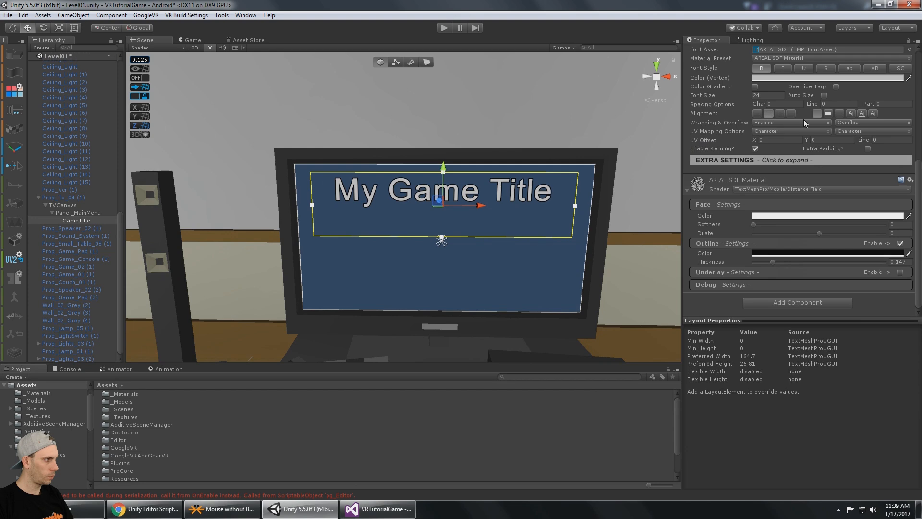
scroll(803, 119, "up", 5)
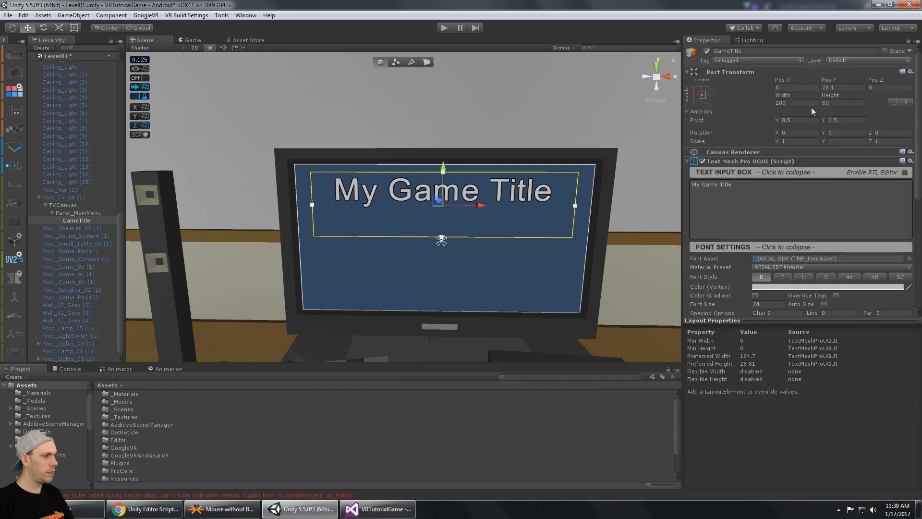
left_click(853, 104)
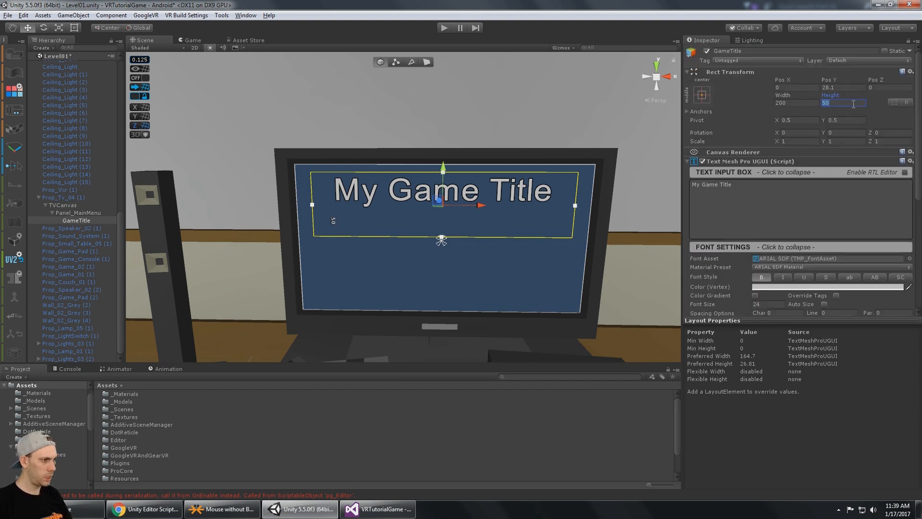
type("30")
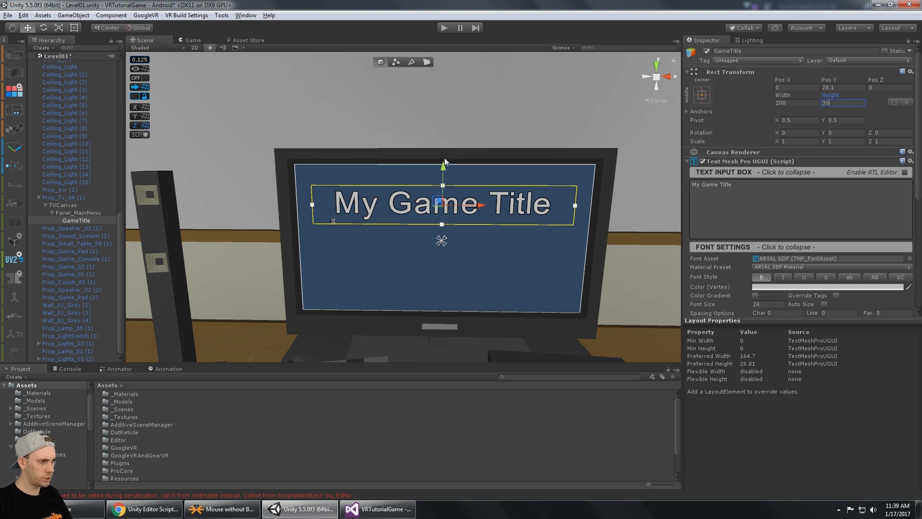
left_click_drag(445, 157, 451, 152)
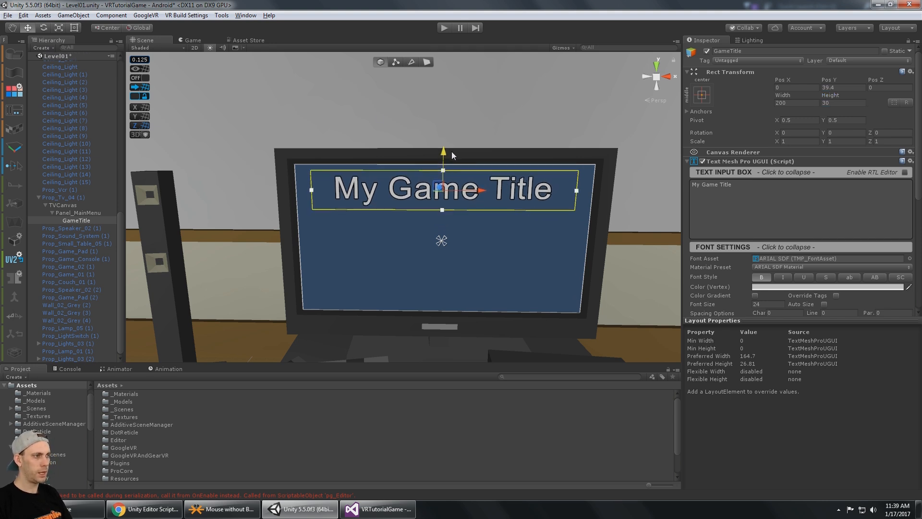
- Run the scene and look around at the television to check the title in the VR view, and stop playback
left_click(441, 28)
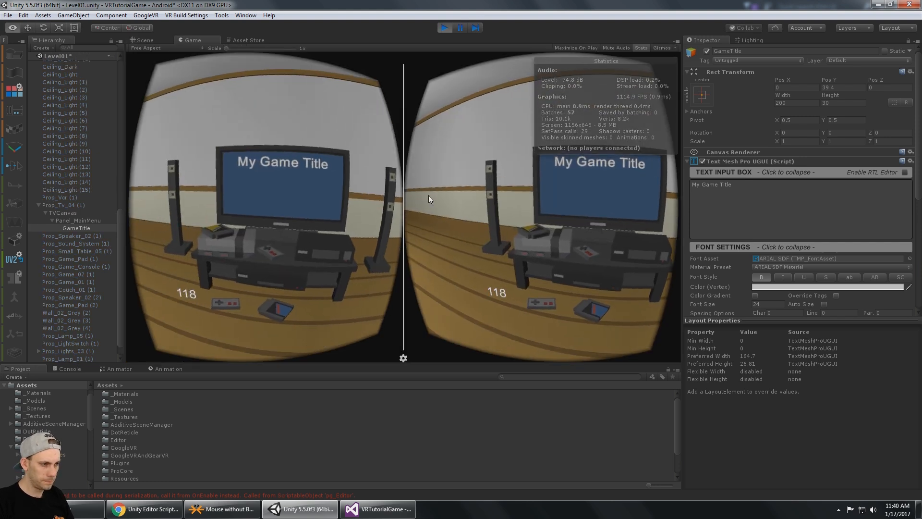
key("alt")
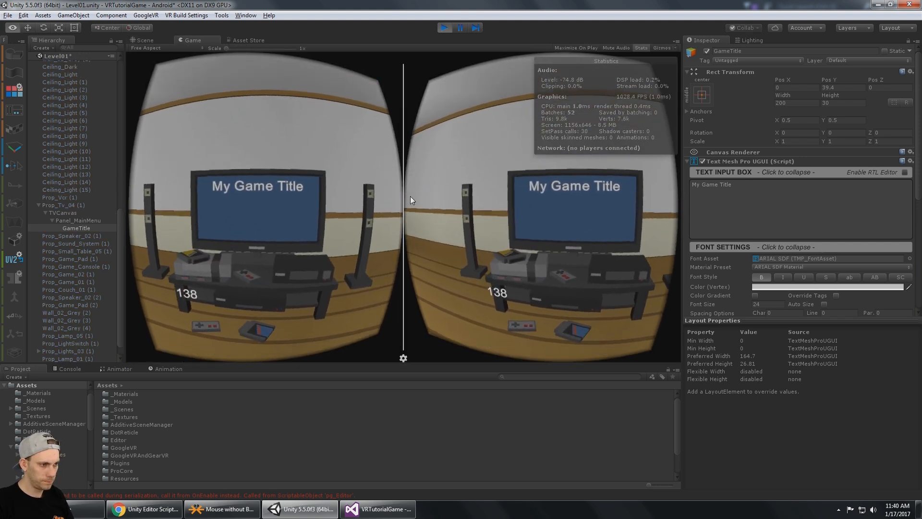
key("alt")
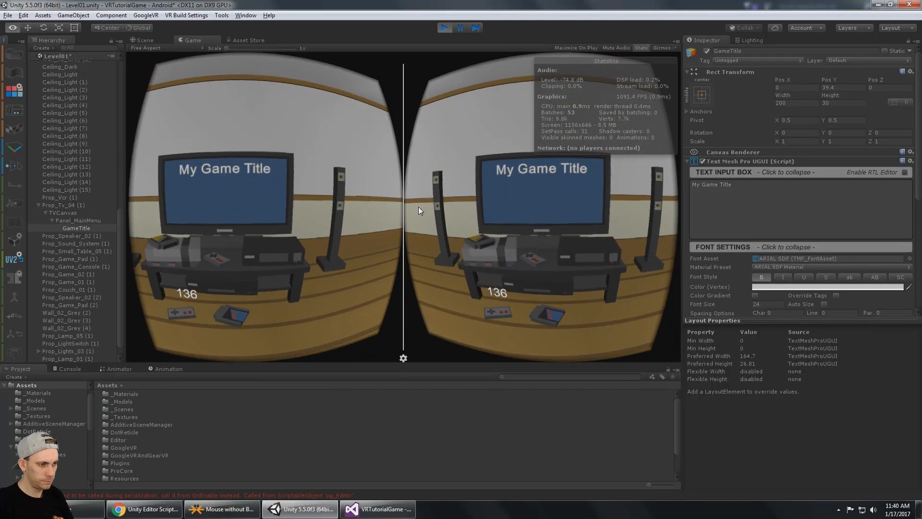
key("alt")
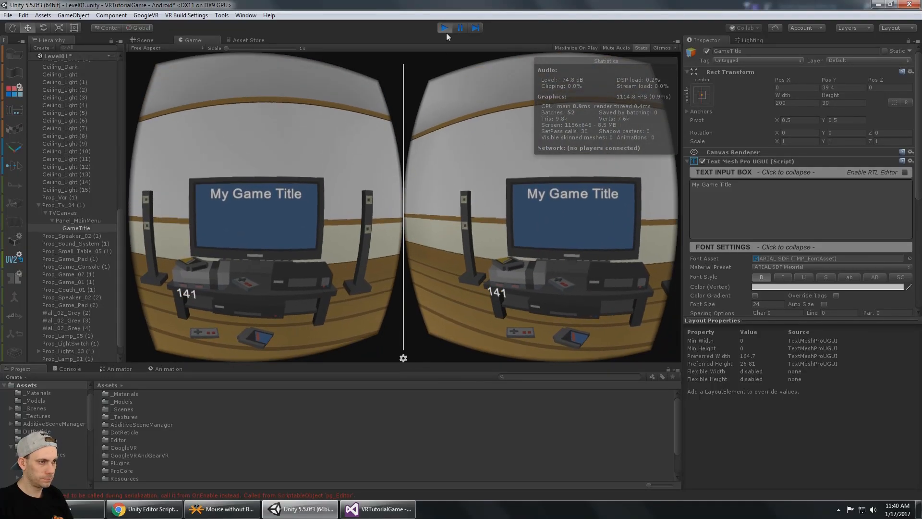
left_click(444, 27)
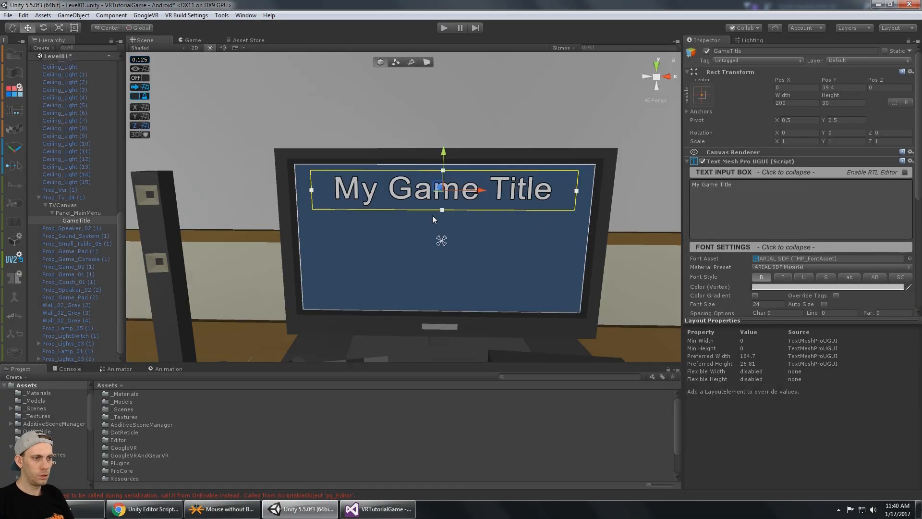
- Add a UI Button as a child of Panel_MainMenu
right_click(78, 214)
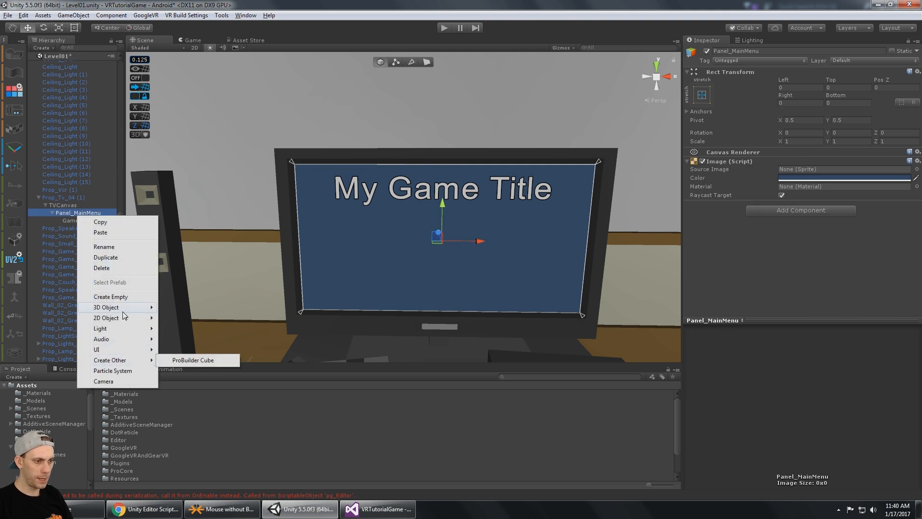
mouse_move(122, 350)
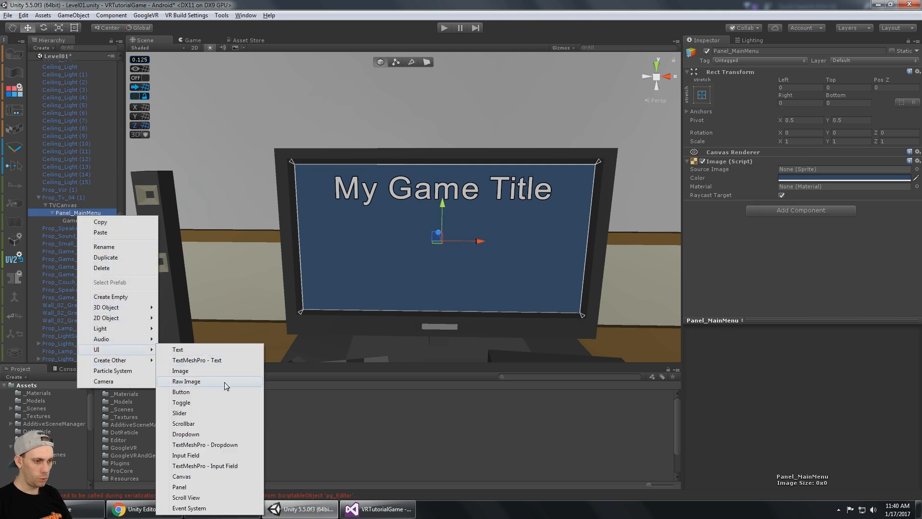
left_click(206, 393)
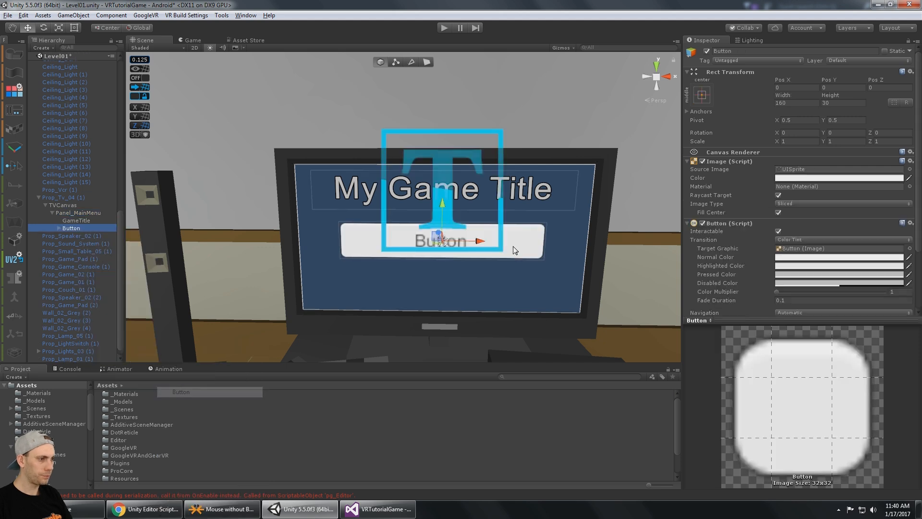
left_click_drag(403, 185, 494, 149, "alt")
- Replace the Text component on the button's child Text object with TextMeshPro - Text (UI) and set its text to "Button"
left_click(77, 228)
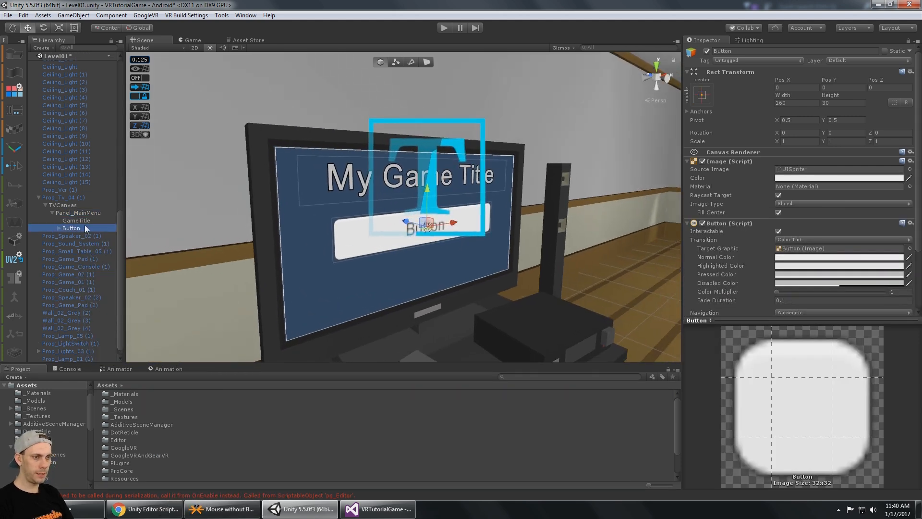
key("Right")
key("Down")
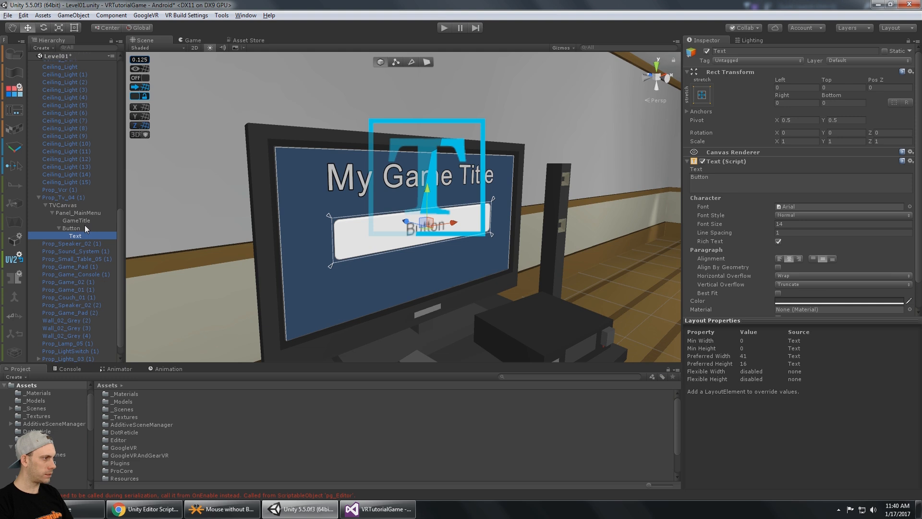
left_click(910, 162)
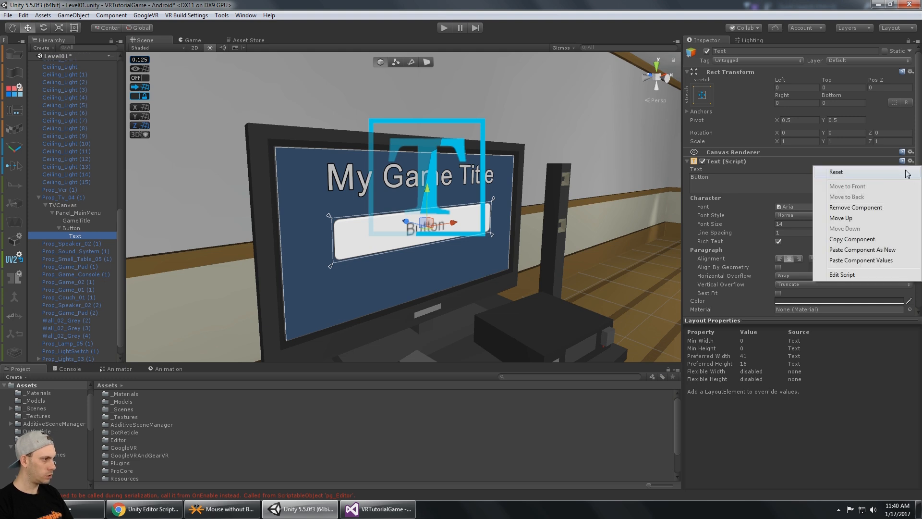
left_click(853, 207)
left_click(781, 168)
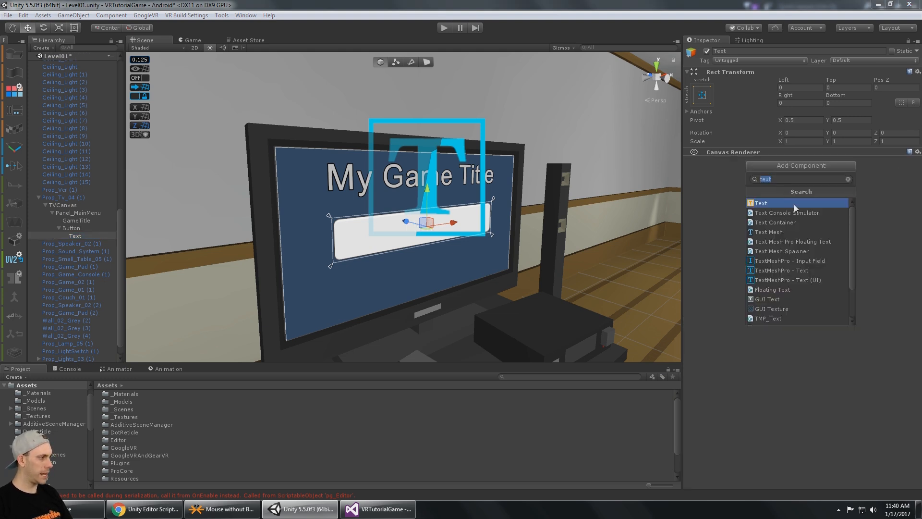
left_click(819, 280)
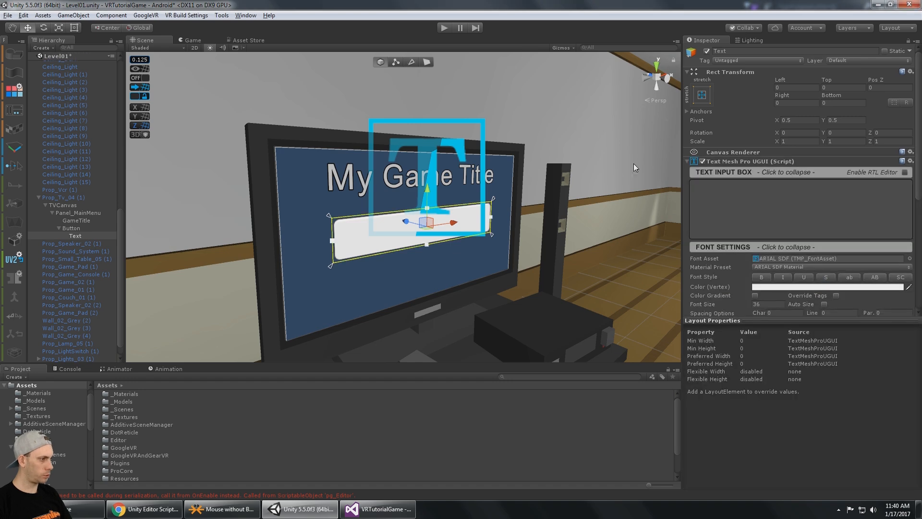
left_click(741, 198)
type("Button")
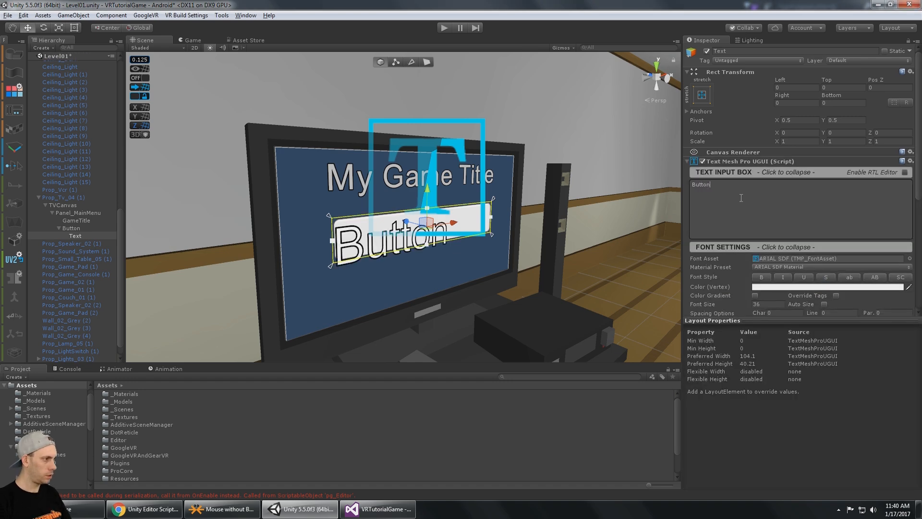
- Disable the ARIAL SDF material's outline, set its thickness to 0, and collapse the Outline and Face settings
scroll(779, 247, "down", 8)
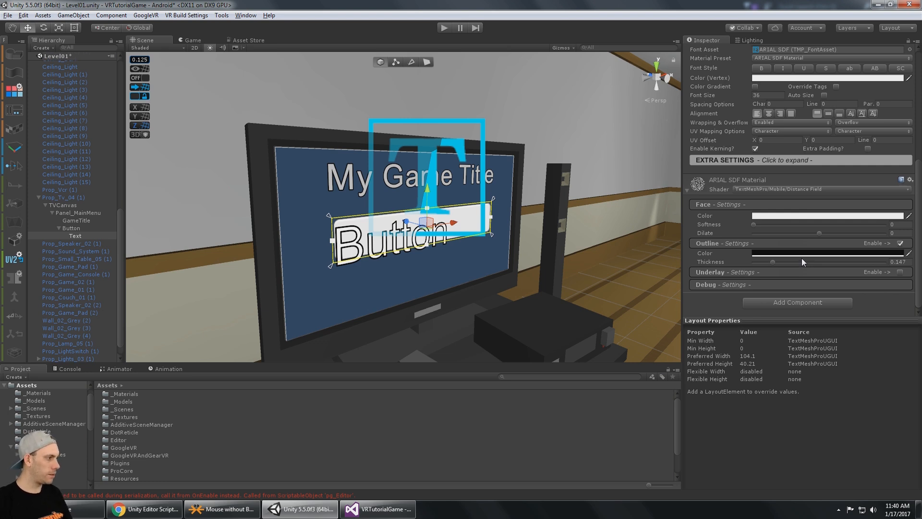
left_click(900, 243)
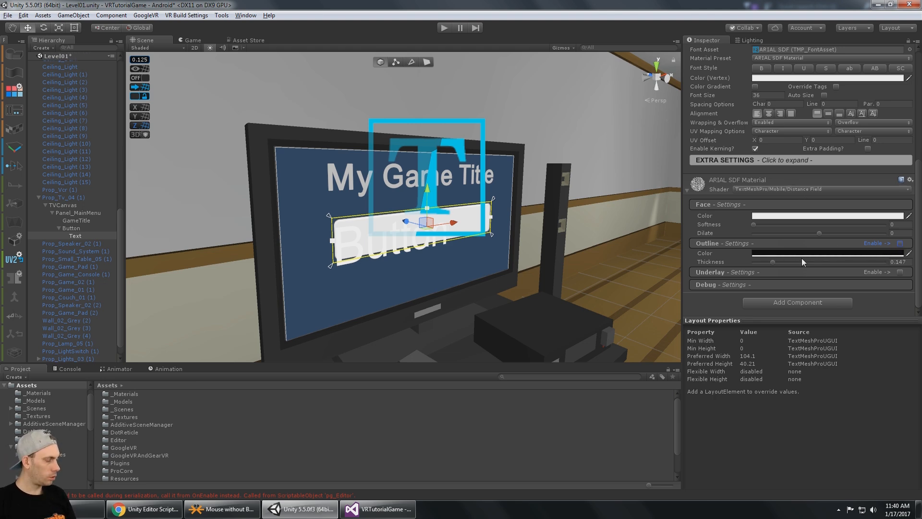
left_click(908, 262)
type("0")
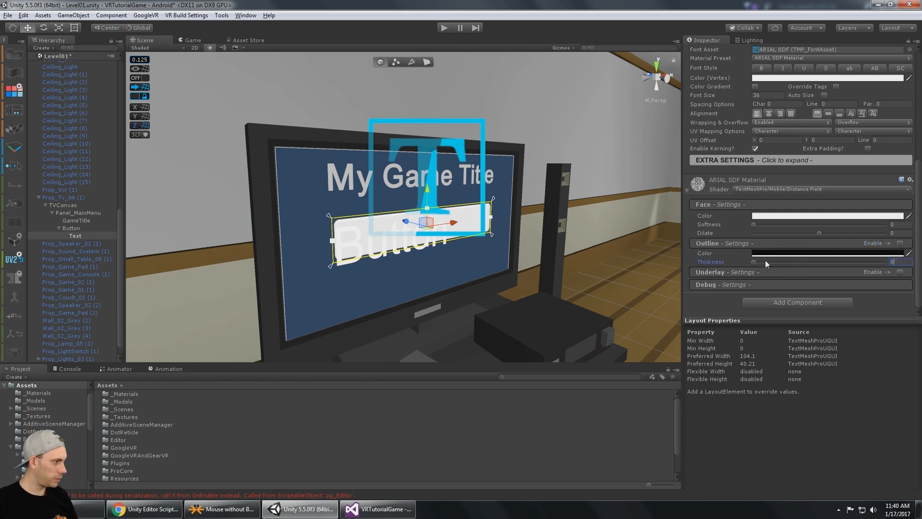
left_click(710, 244)
left_click(723, 221)
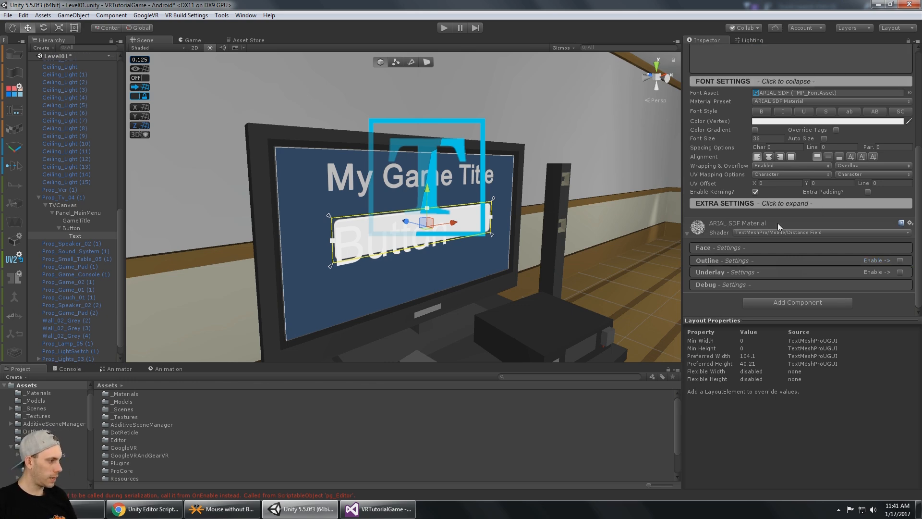
- Collapse the ARIAL SDF material and set the button label's vertex color to dark grey, hex 202020FF
scroll(777, 224, "up", 3)
scroll(715, 273, "down", 2)
left_click(686, 262)
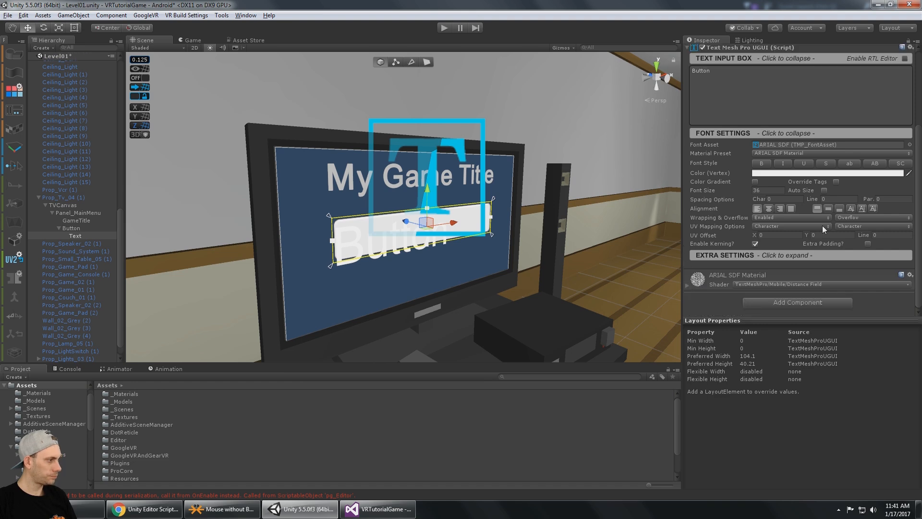
scroll(822, 226, "up", 5)
scroll(812, 215, "down", 4)
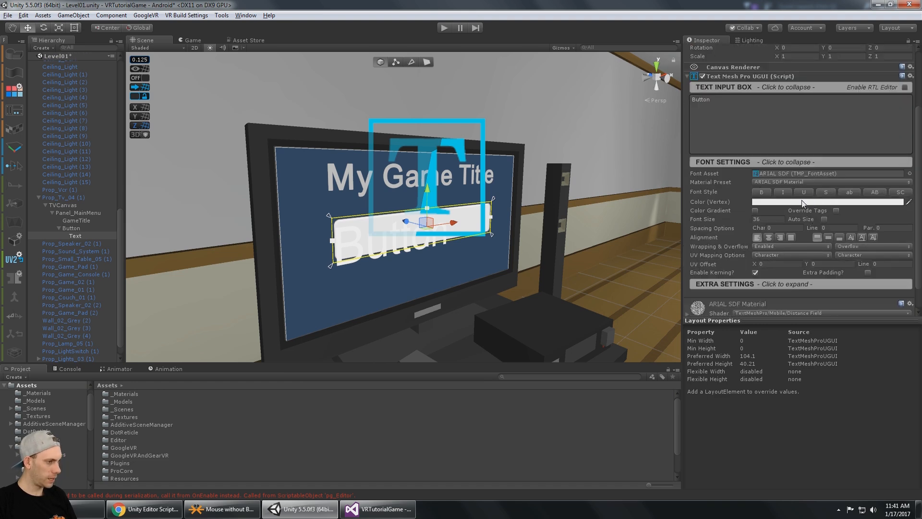
left_click(803, 203)
left_click_drag(583, 288, 570, 296)
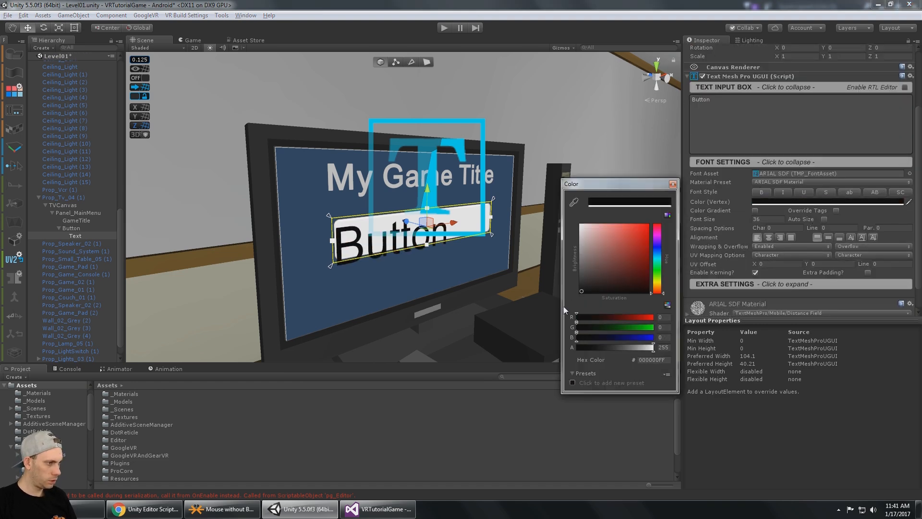
left_click(672, 183)
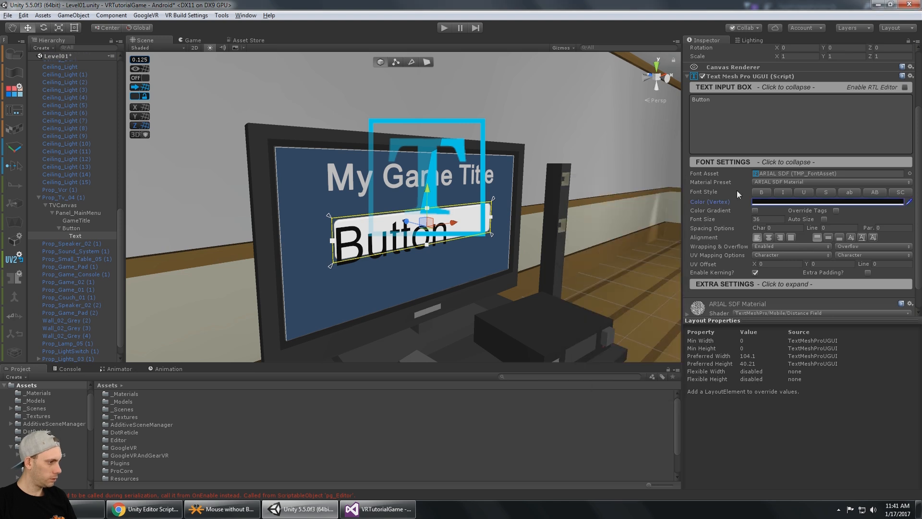
left_click(772, 203)
left_click_drag(644, 252, 559, 289)
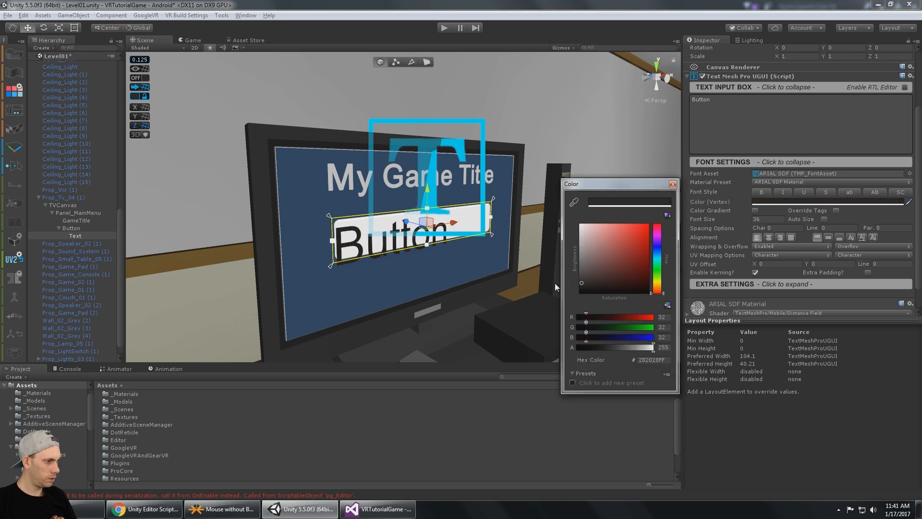
left_click(673, 184)
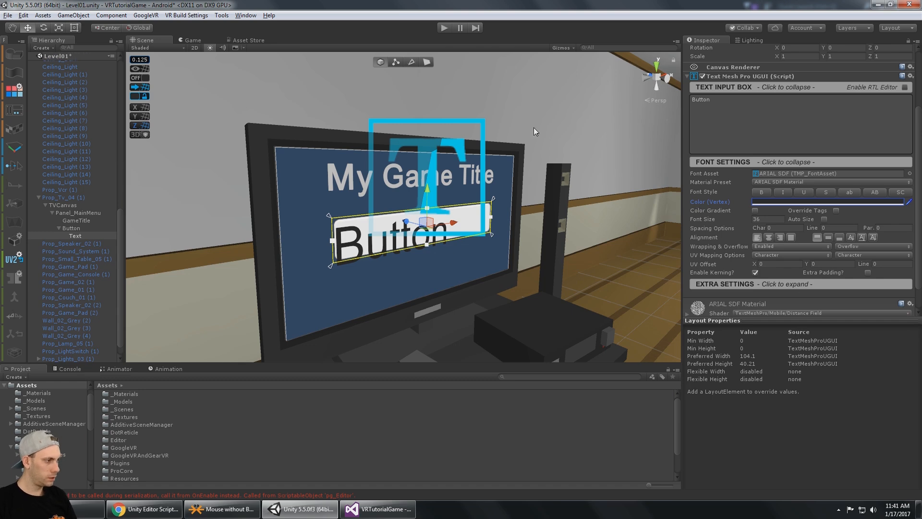
- Set the button label's font size to 24 and center its alignment horizontally and vertically
middle_click_drag(525, 150, 500, 160)
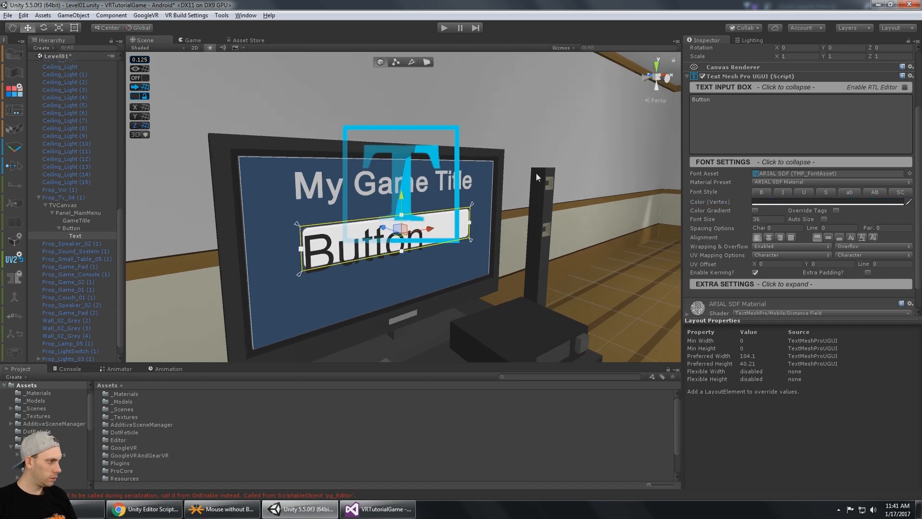
left_click(767, 219)
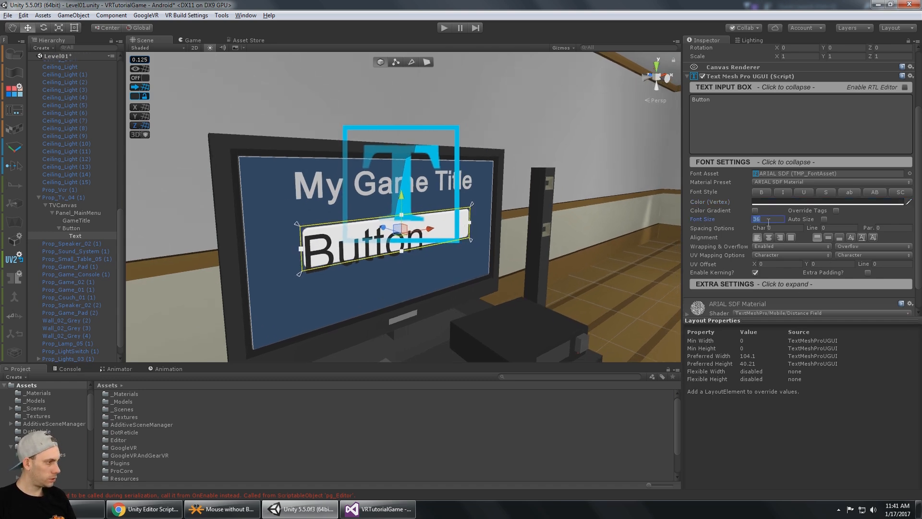
type("24")
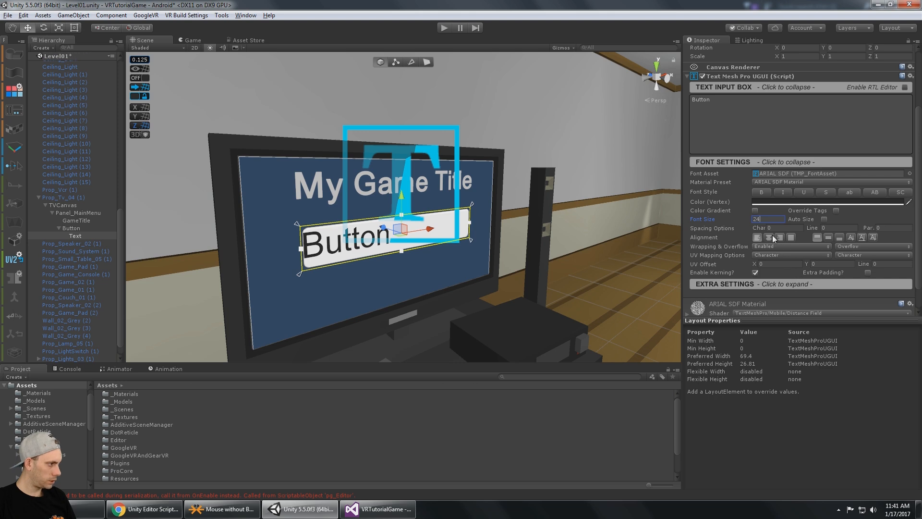
left_click(769, 237)
left_click(830, 236)
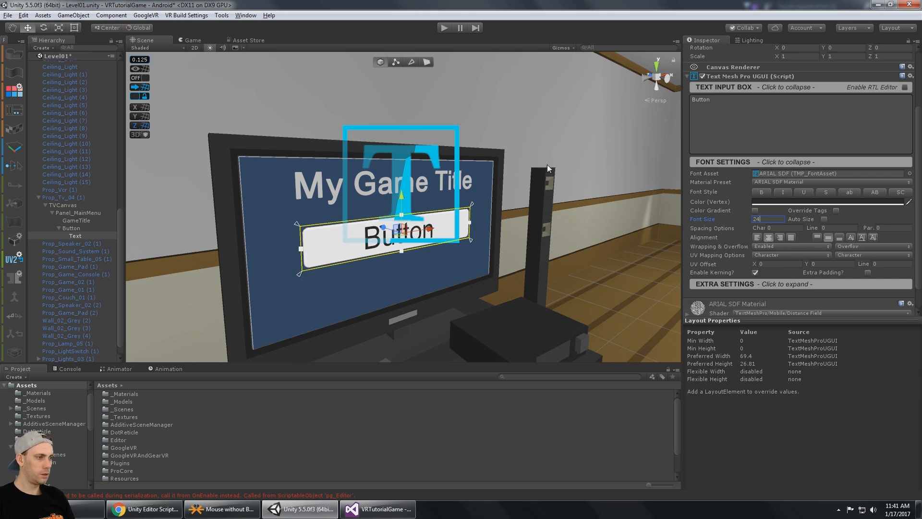
- Resize the Button object to a width of 100 and a height of 25
left_click_drag(570, 203, 495, 193, "alt")
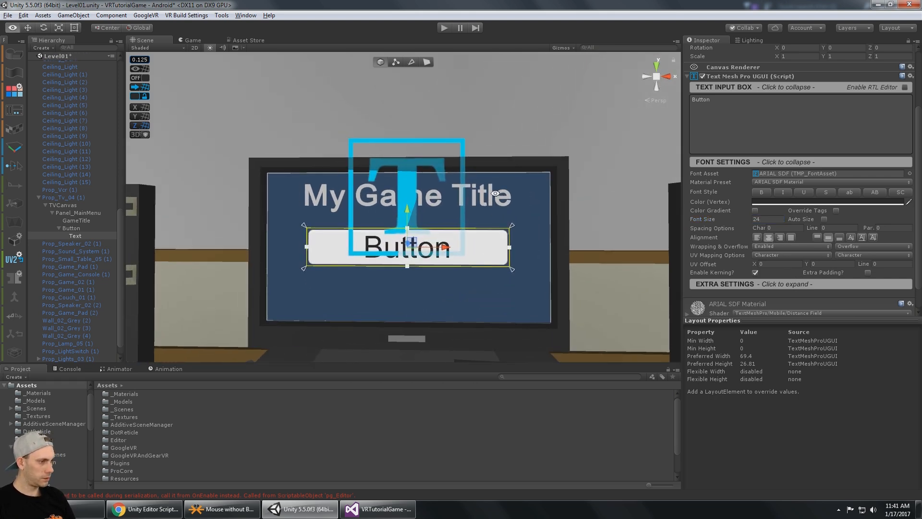
left_click(76, 229)
left_click(62, 228)
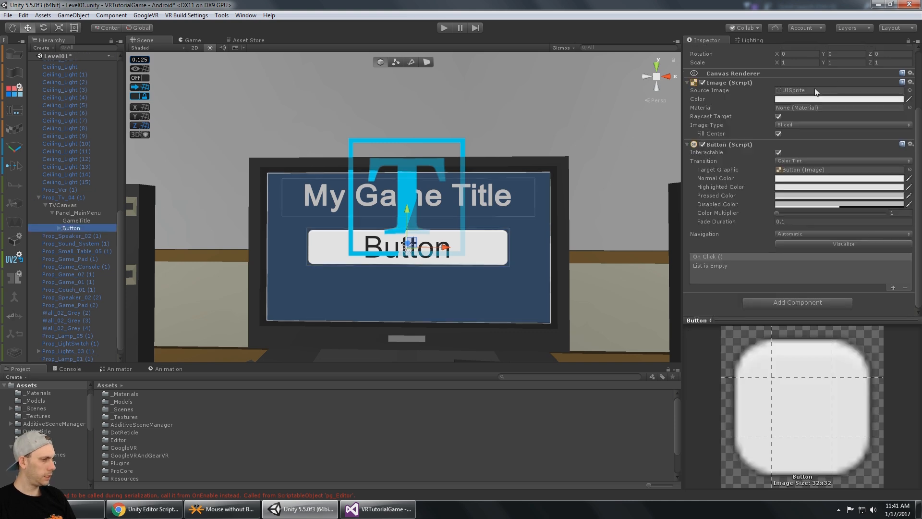
scroll(800, 110, "up", 4)
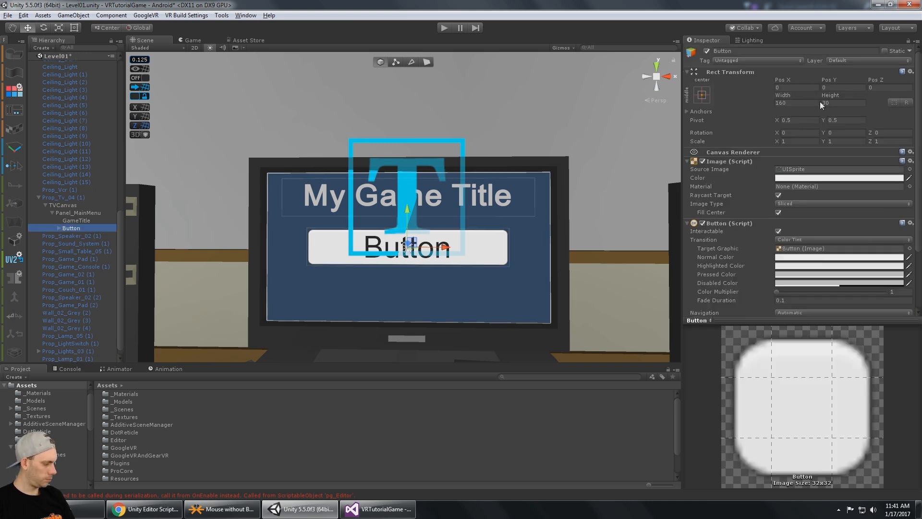
left_click(819, 102)
type("100")
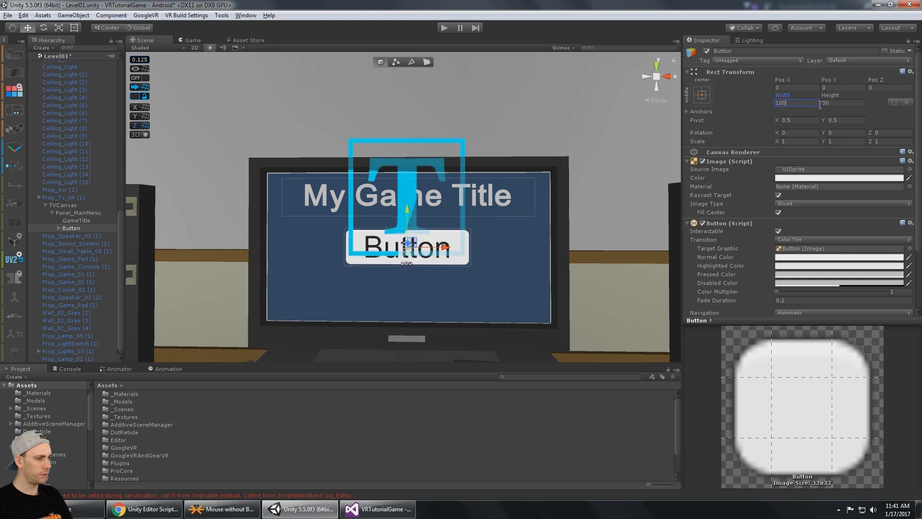
key("Tab")
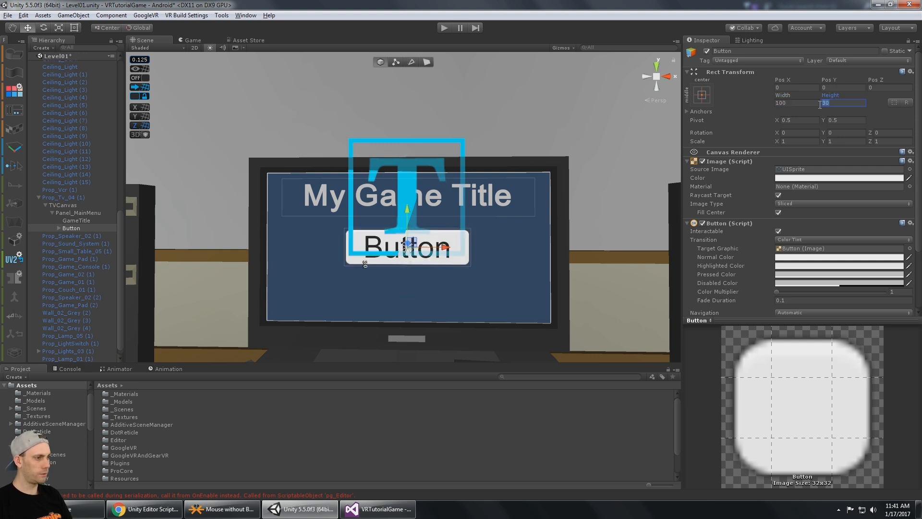
type("25")
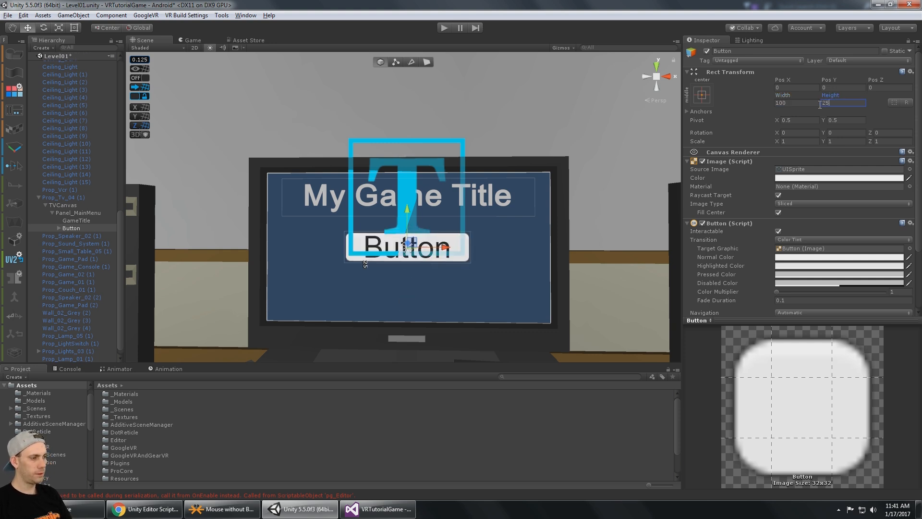
- Reduce the font size of the button's child Text object to 16 and save the scene
left_click(82, 227)
key("Right")
left_click(108, 236)
left_click(739, 198)
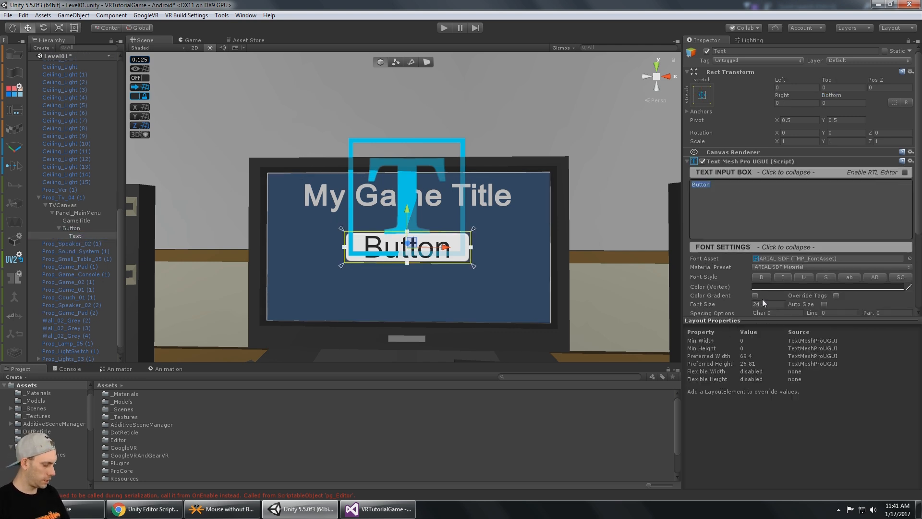
left_click(778, 306)
left_click(777, 306)
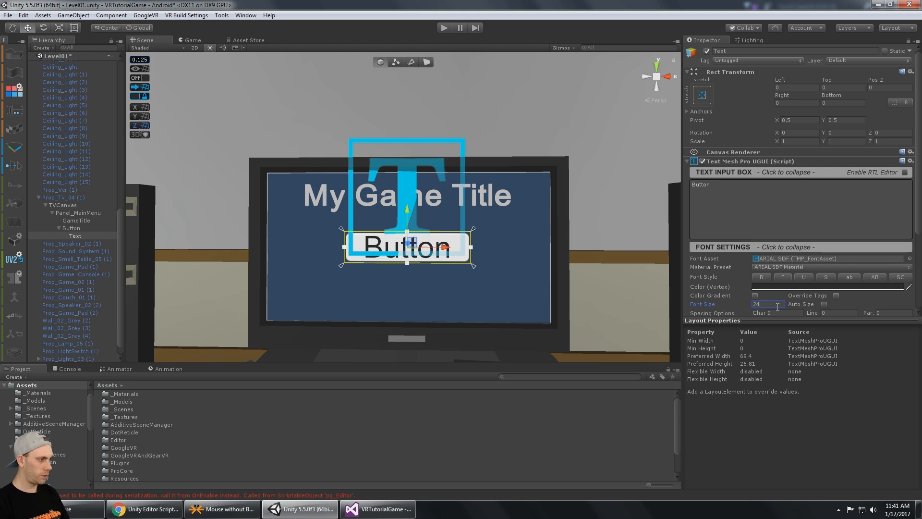
key("BackSpace")
key("BackSpace")
type("12")
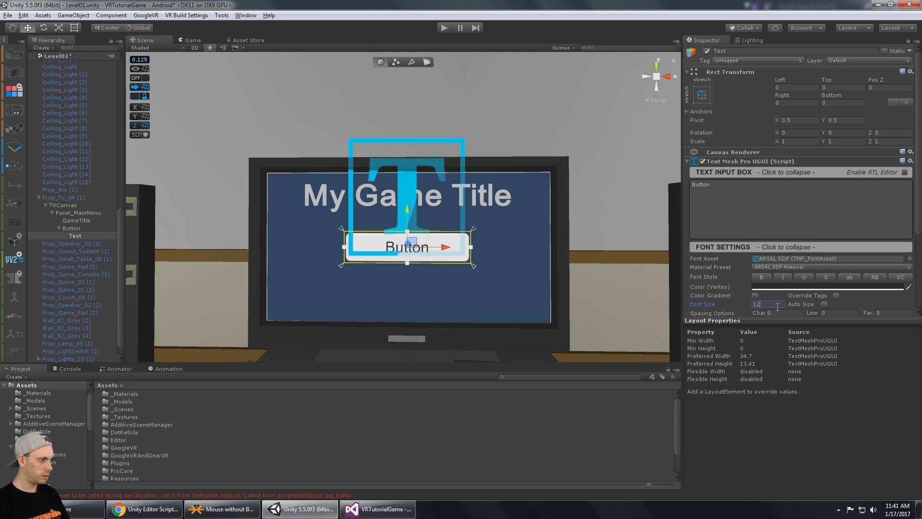
key("BackSpace")
type("8")
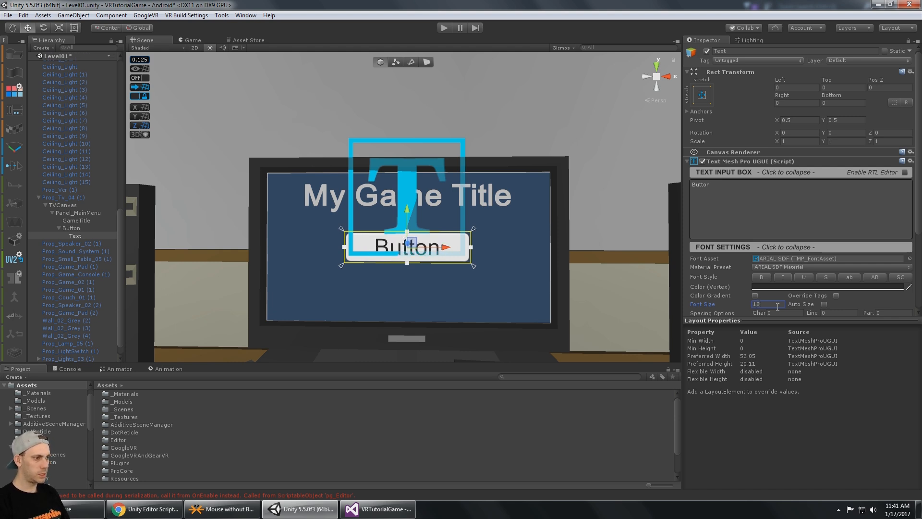
key("BackSpace")
type("6")
middle_click_drag(515, 211, 529, 221)
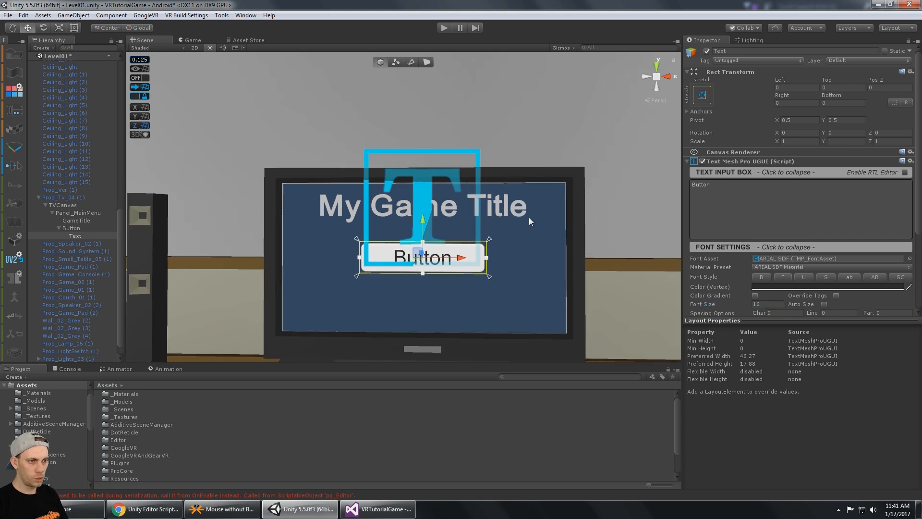
left_click(111, 228)
key("ctrl+s")
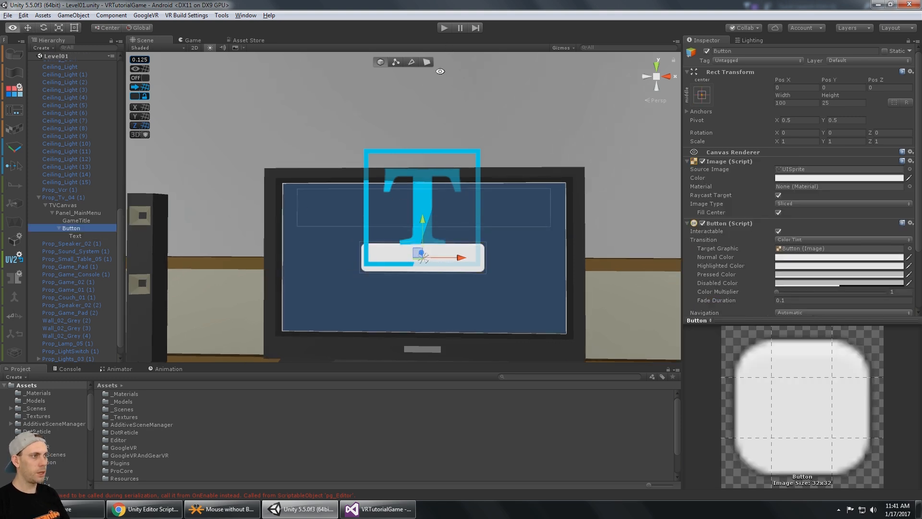
- Run the scene to check the button on the television in the VR view, and stop playback
left_click(444, 28)
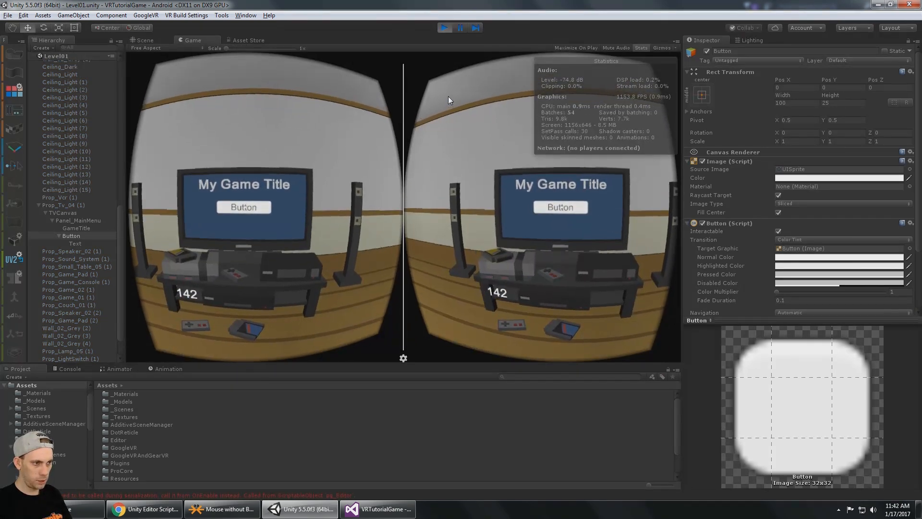
key("alt")
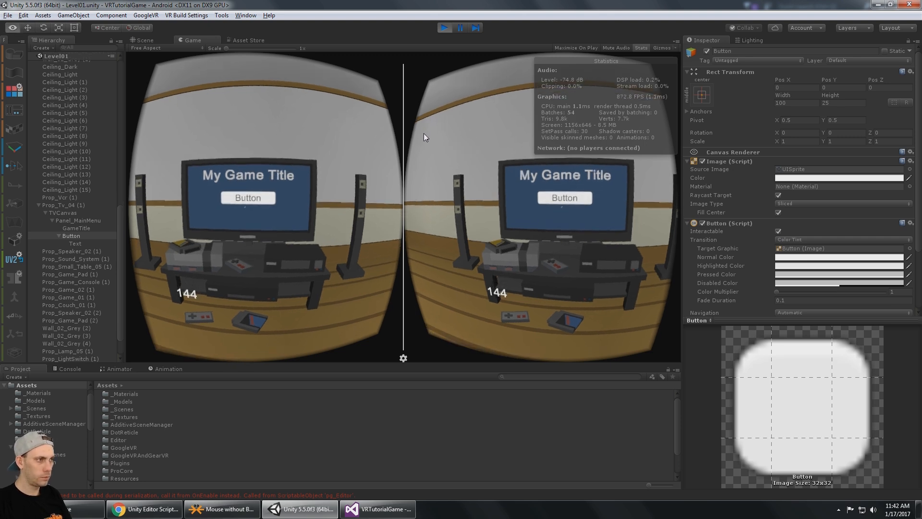
left_click(445, 28)
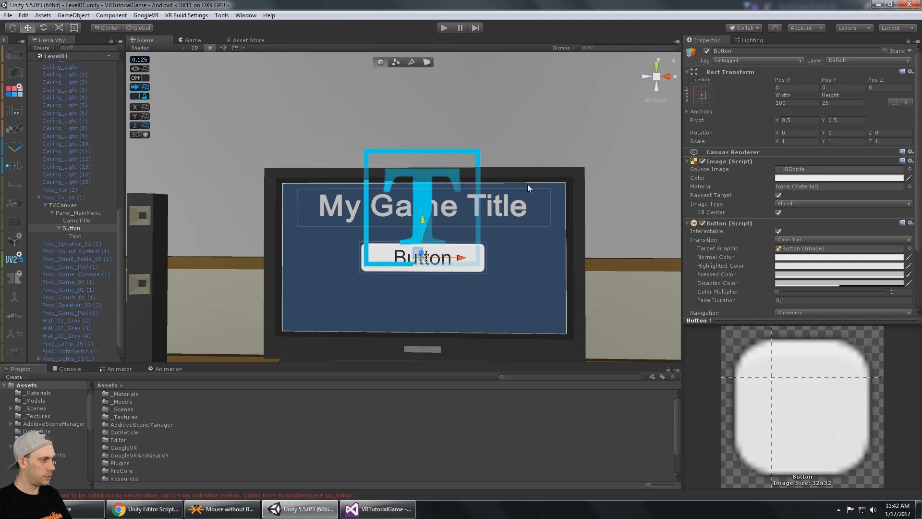
- Change the text of the button's child Text object to "Start Game"
scroll(771, 200, "down", 3)
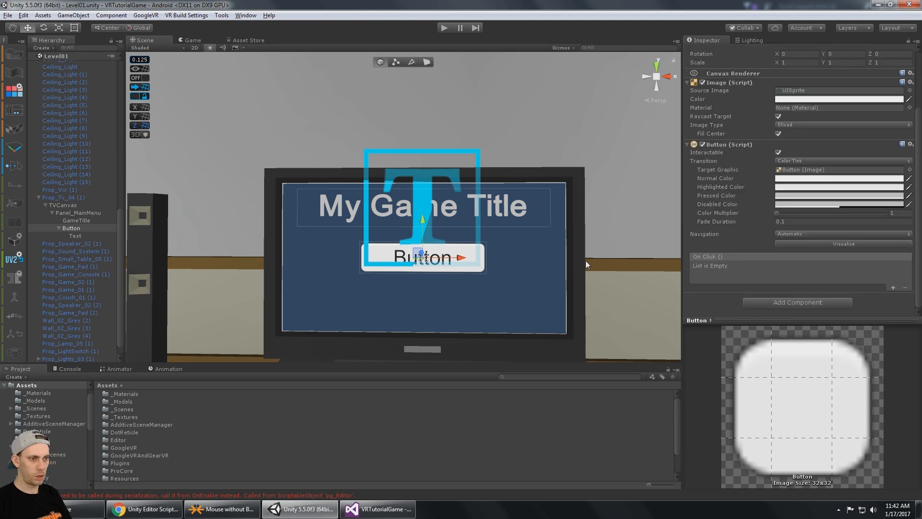
left_click(105, 236)
left_click(746, 126)
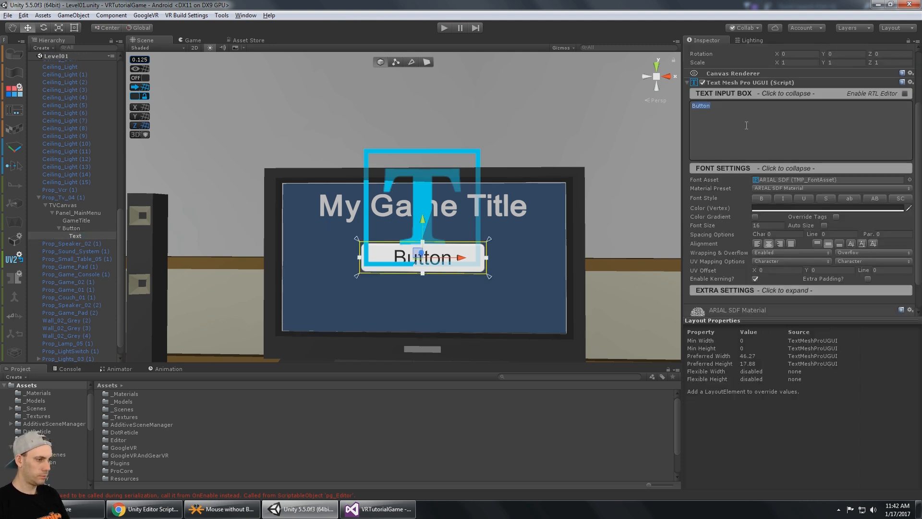
type("Start Game")
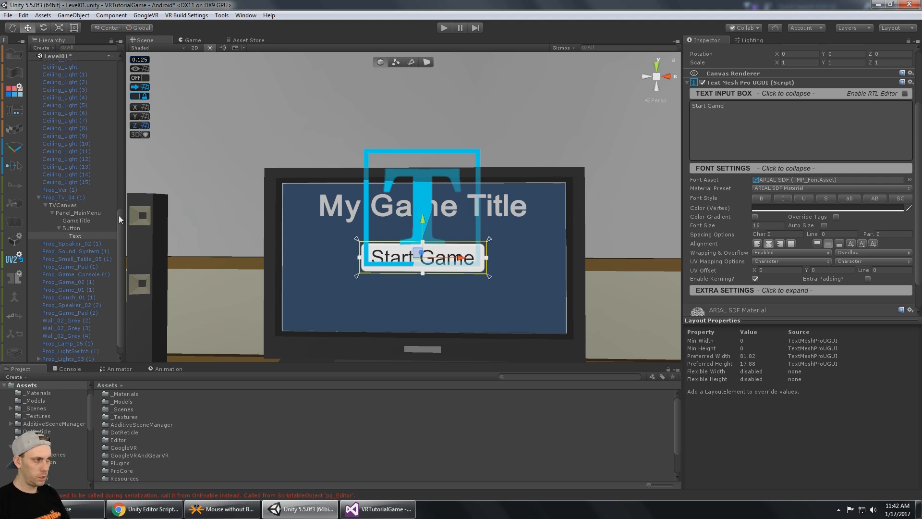
- Widen the Start Game button to a width of 125
left_click(88, 228)
scroll(737, 99, "up", 3)
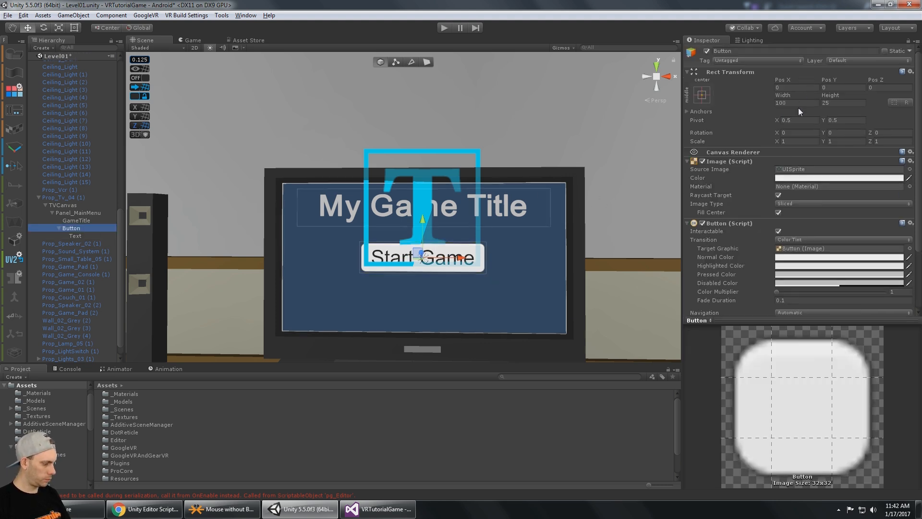
left_click(797, 103)
type("125")
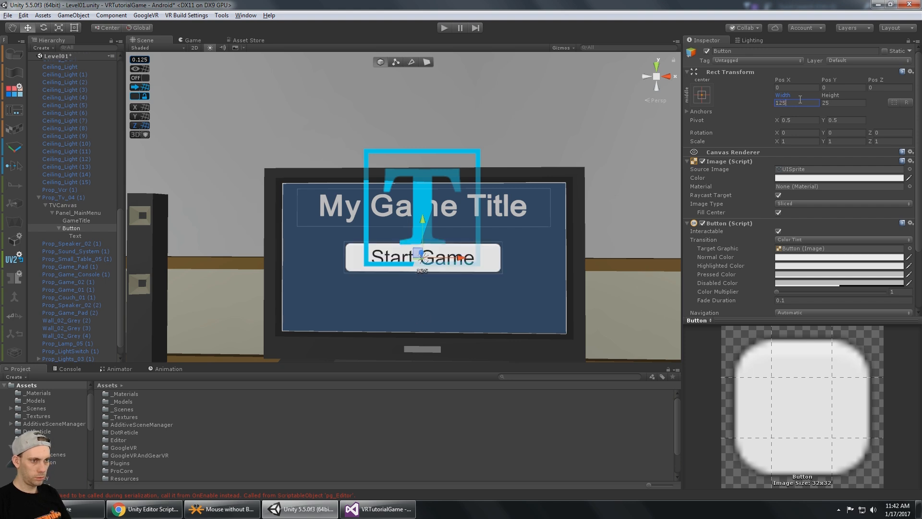
- Duplicate the Start Game button within Panel_MainMenu and expand the copy to show its child Text object
left_click(86, 232)
left_click(85, 228)
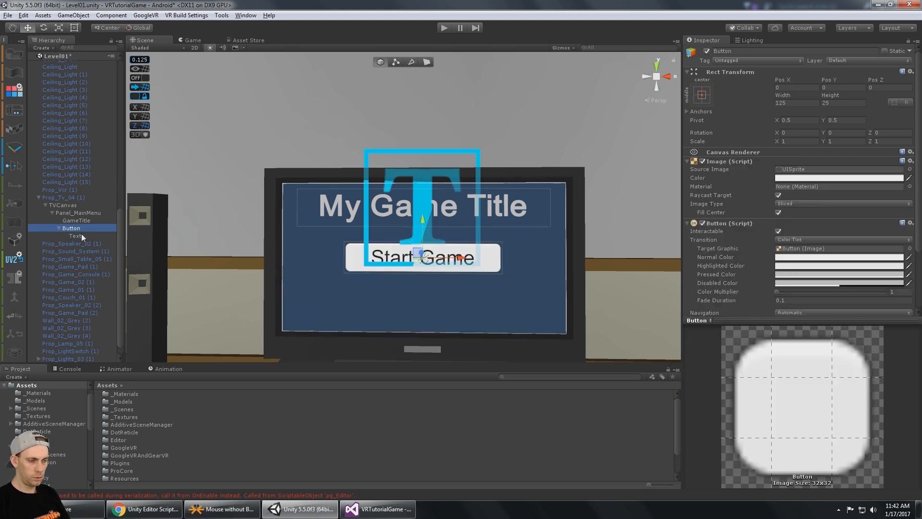
left_click(81, 234)
left_click(84, 229)
key("ctrl+d")
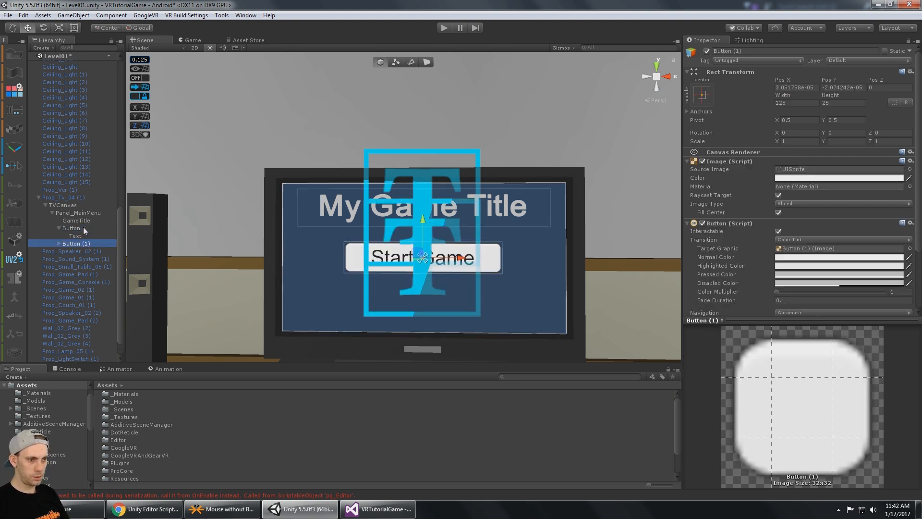
left_click(58, 244)
- Rename the text object under the original Start Game button as Text_Start
left_click(80, 236)
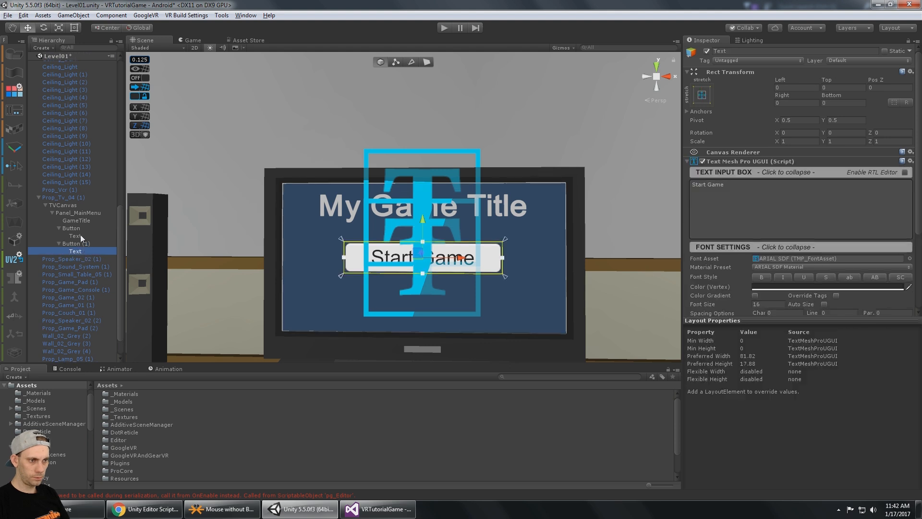
left_click(79, 236)
left_click(84, 236)
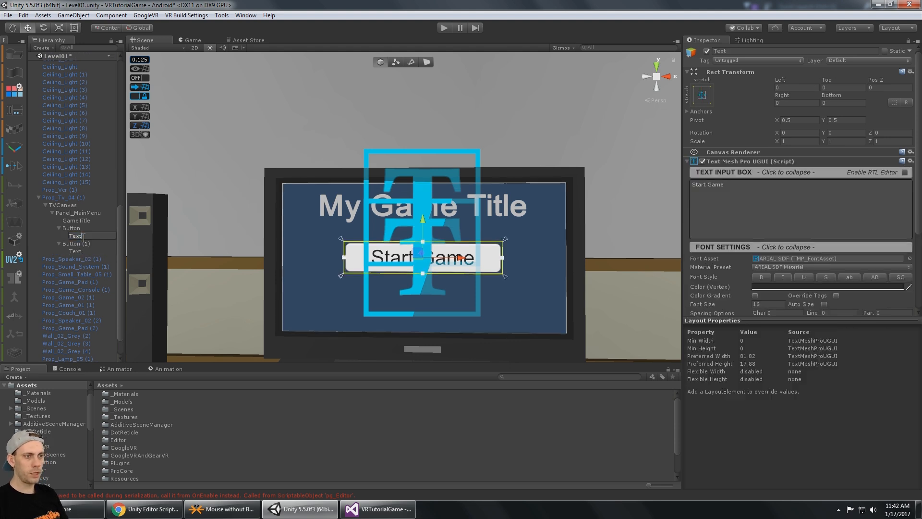
type("_Start")
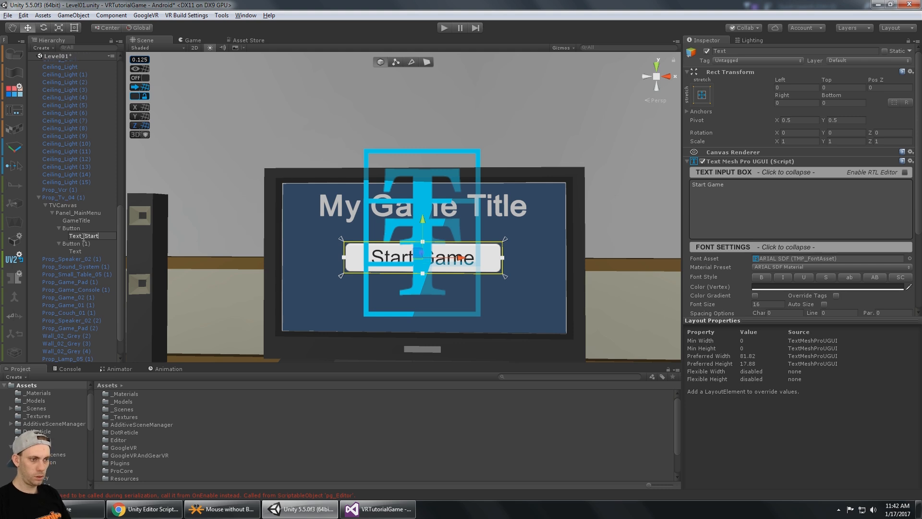
key("Return")
- Rename the text object under the duplicated button as Text_Exit
key("Down")
key("Down")
key("F2")
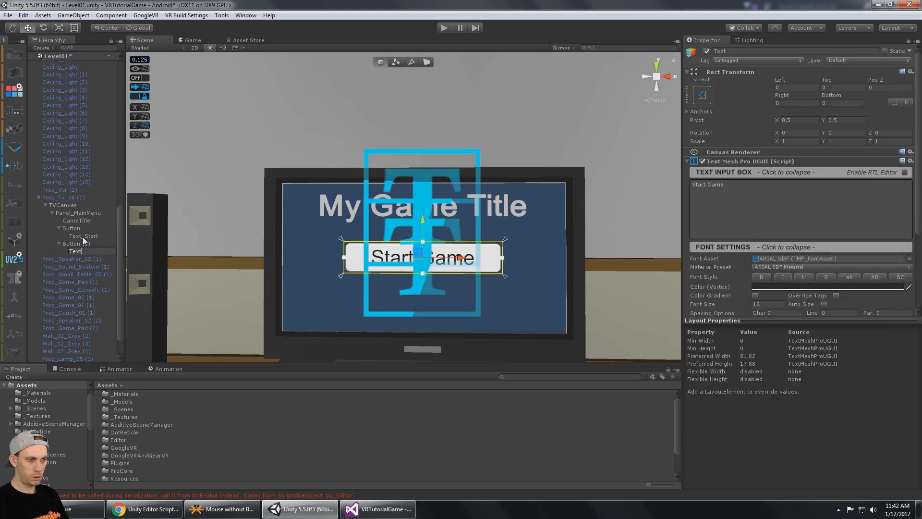
type("_Exit")
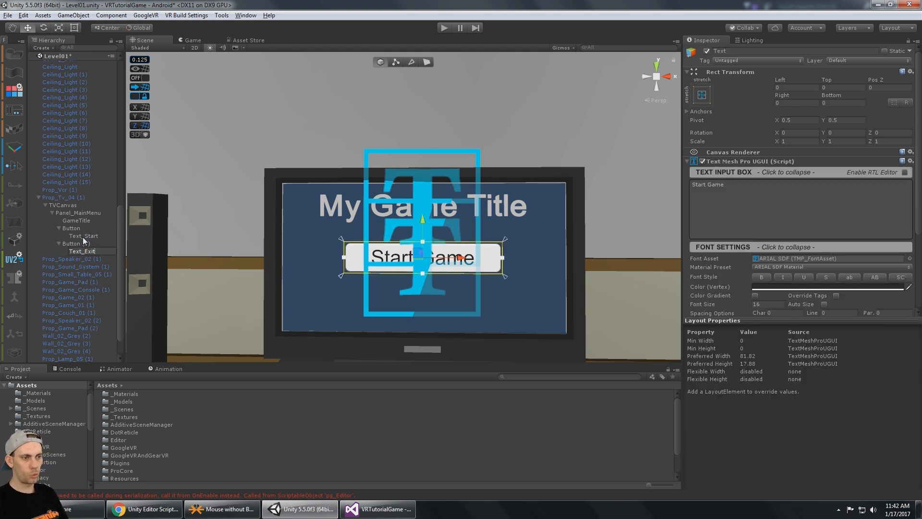
key("Return")
- Rename the duplicated button, Button (1), as Button_Exit
left_click(88, 244)
key("F2")
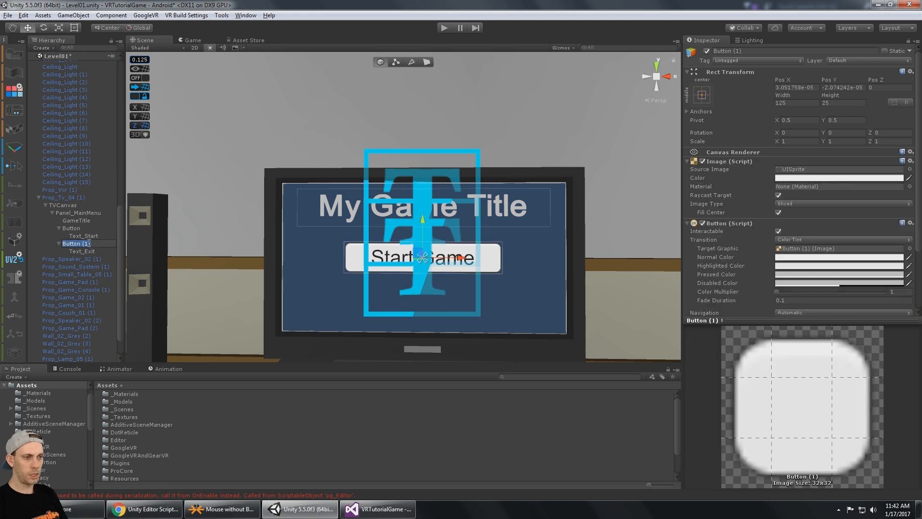
left_click(89, 243)
key("BackSpace")
key("BackSpace")
key("BackSpace")
key("BackSpace")
type("_Exit")
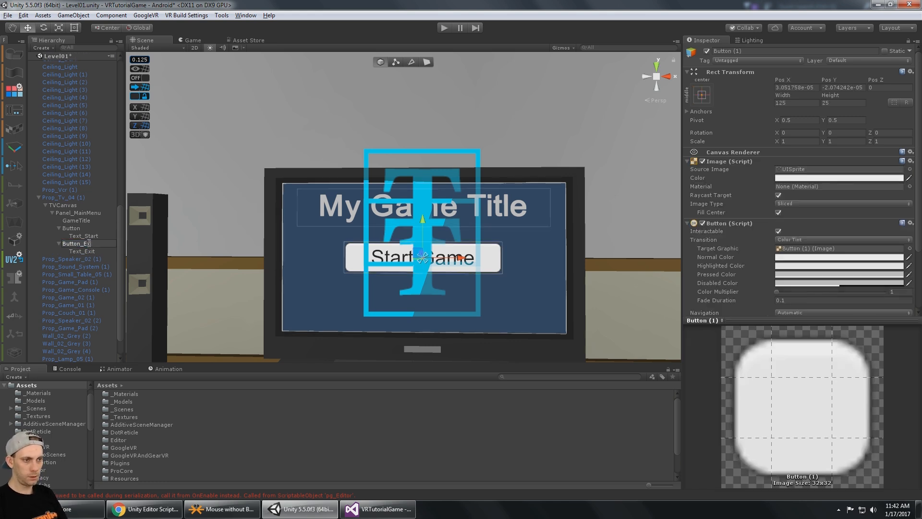
key("Return")
- Rename the original button in Panel_MainMenu as Button_Start
key("Up")
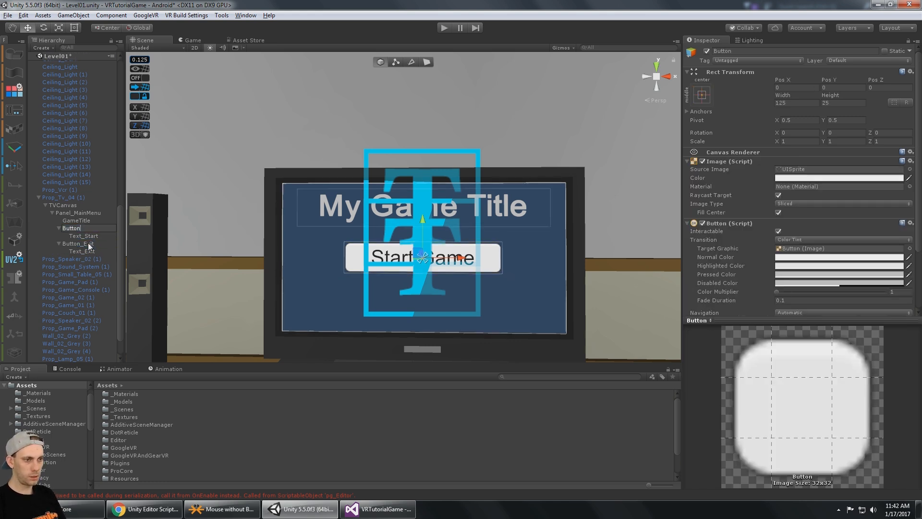
type("_Start")
key("Return")
- Move Button_Exit straight down below the Start Game button, to a Pos Y of -40
left_click(88, 244)
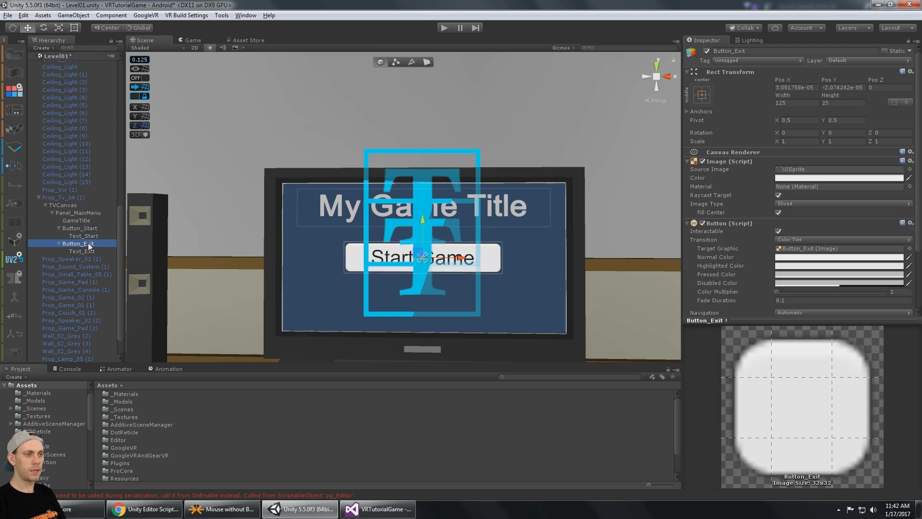
key("Down")
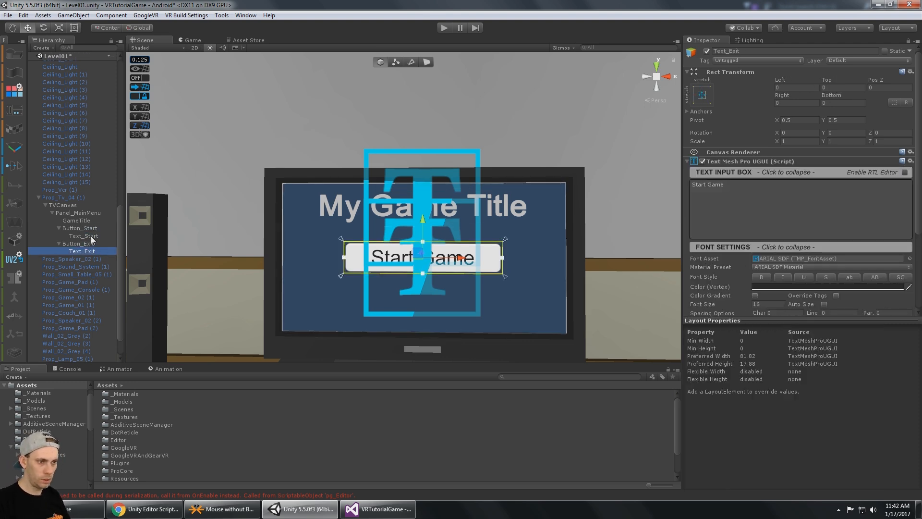
left_click(88, 243)
left_click_drag(423, 220, 439, 271)
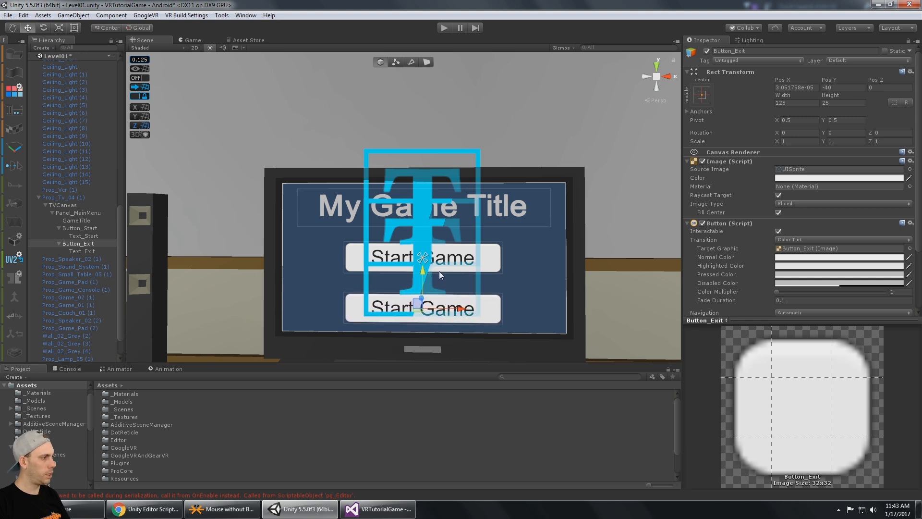
- Change the displayed text of Text_Exit to "Quit"
left_click(87, 250)
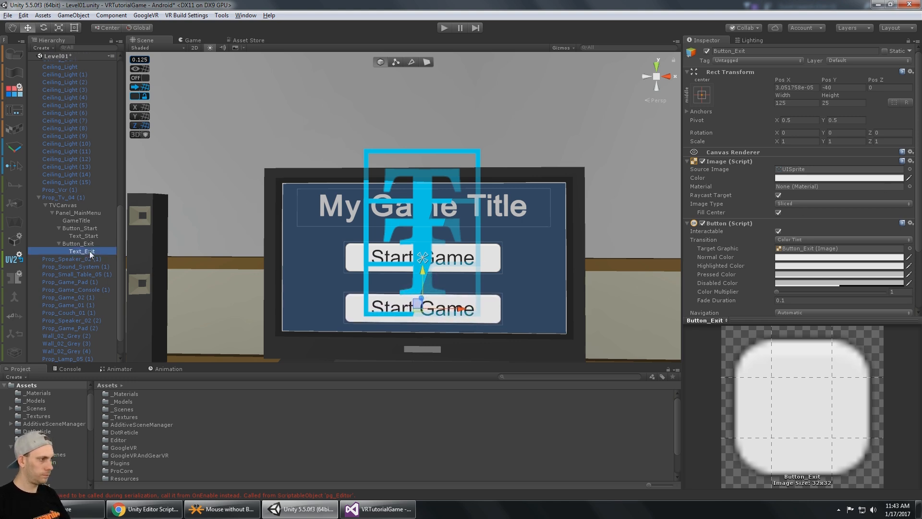
left_click(759, 204)
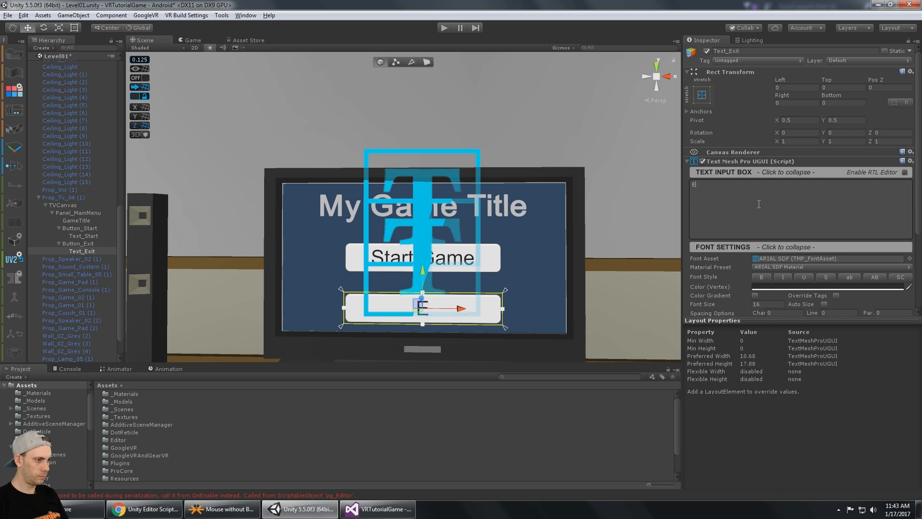
type("xit")
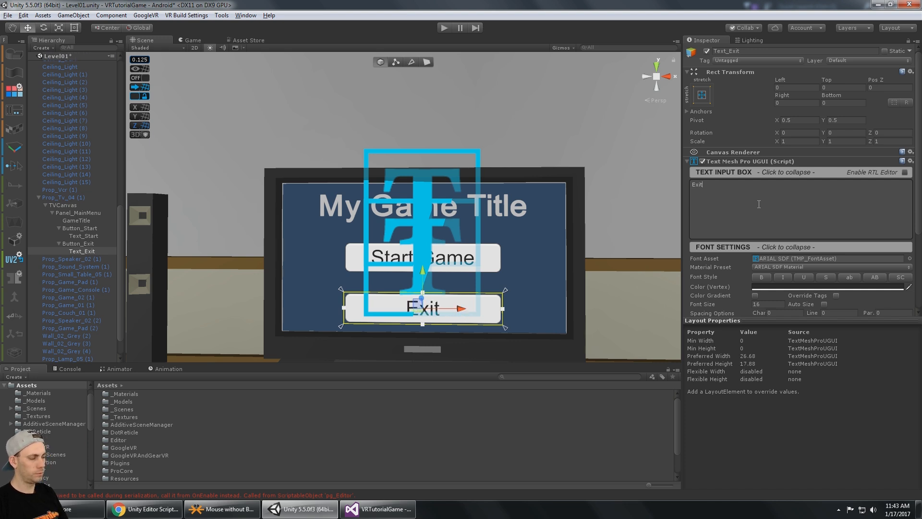
key("BackSpace")
key("BackSpace")
key("BackSpace")
key("BackSpace")
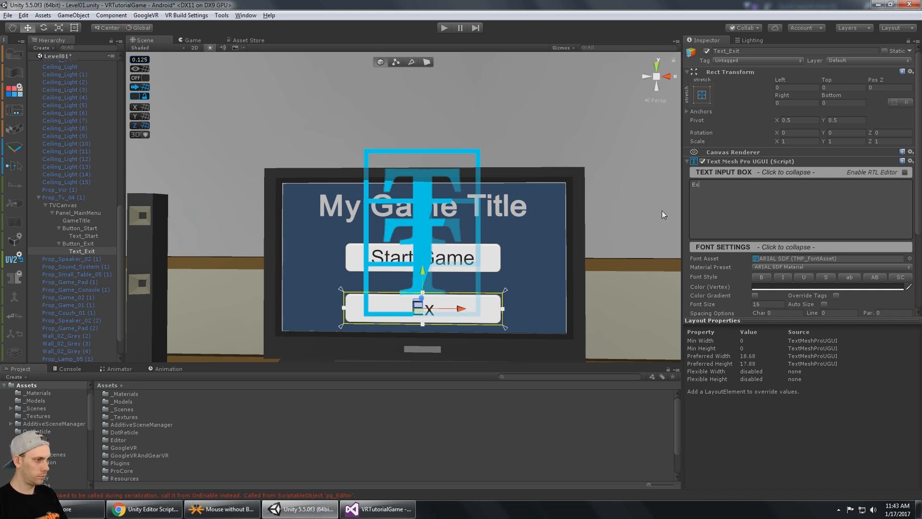
type("Quit")
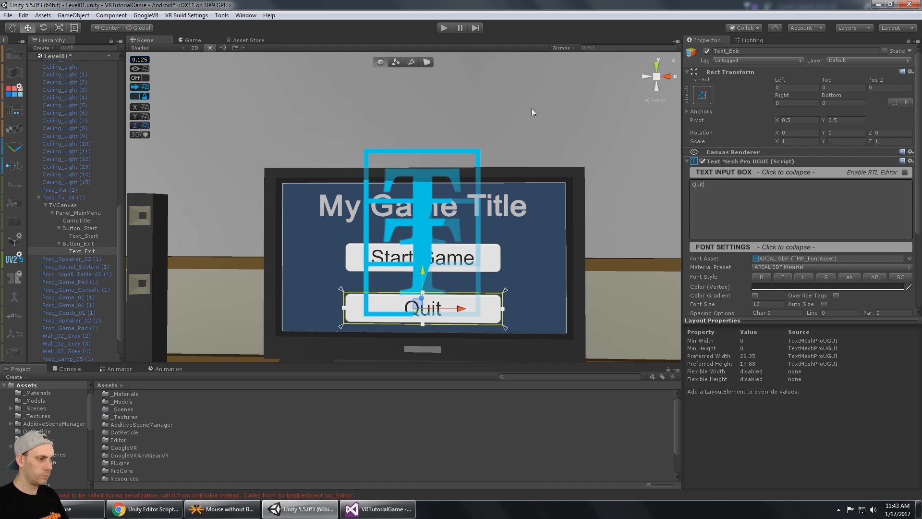
- Run the scene, turn the VR view toward the television to try the menu buttons, and stop playback
mouse_move(471, 118)
left_mouse_down("alt")
mouse_move(391, 105)
mouse_move(470, 119)
left_mouse_up("alt")
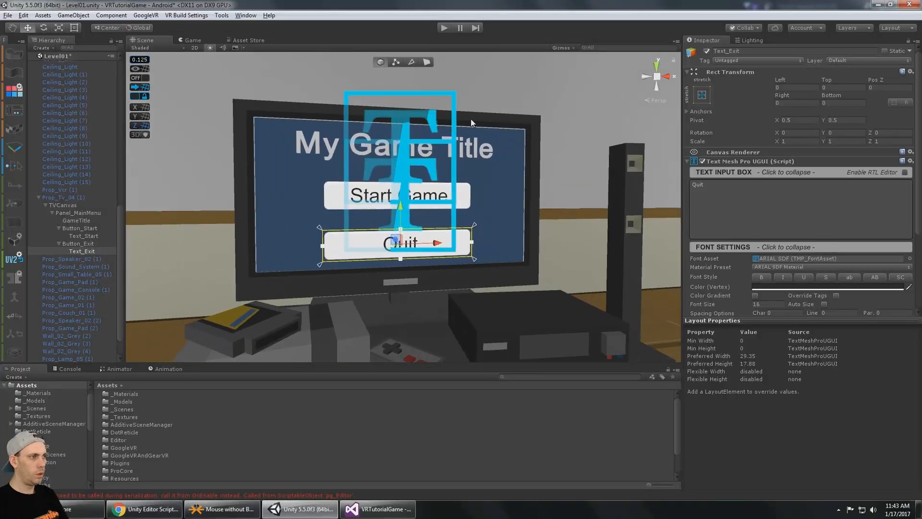
left_click(443, 28)
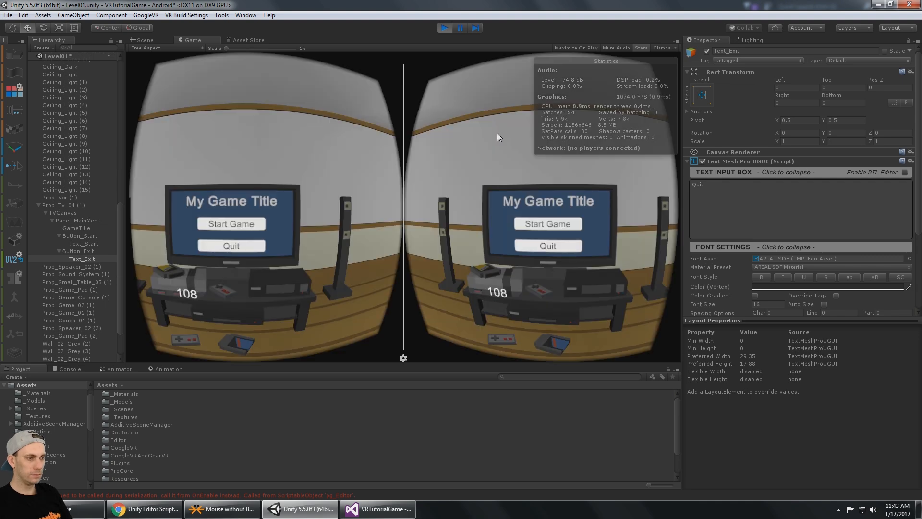
mouse_move(480, 136)
left_mouse_down("alt")
mouse_move(364, 137)
mouse_move(421, 185)
mouse_move(344, 210)
mouse_move(281, 174)
mouse_move(278, 186)
mouse_move(172, 203)
mouse_move(212, 194)
mouse_move(200, 197)
mouse_move(220, 213)
left_mouse_up("alt")
left_click(220, 194)
left_click(221, 212, "alt")
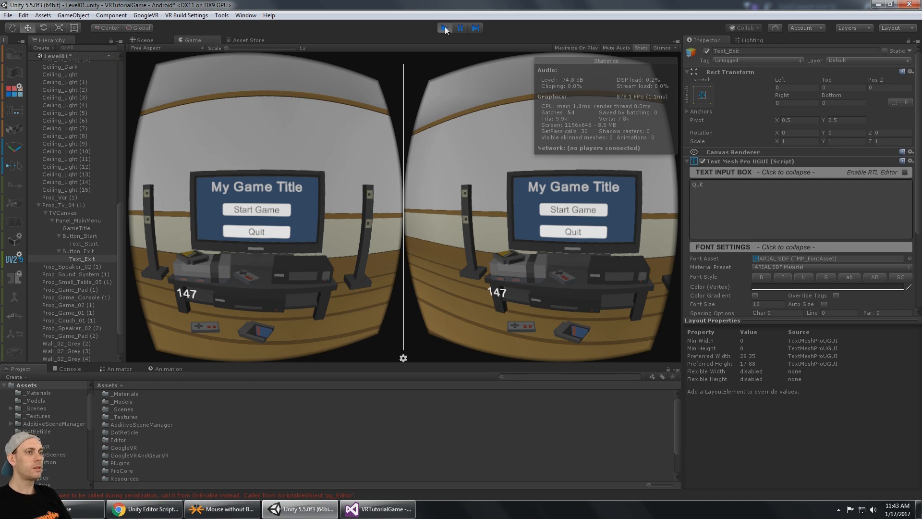
left_click(445, 27)
- Add an On Click event to Button_Start that targets Button_Exit and calls GameObject.SetActive with its value unchecked
left_click(98, 235)
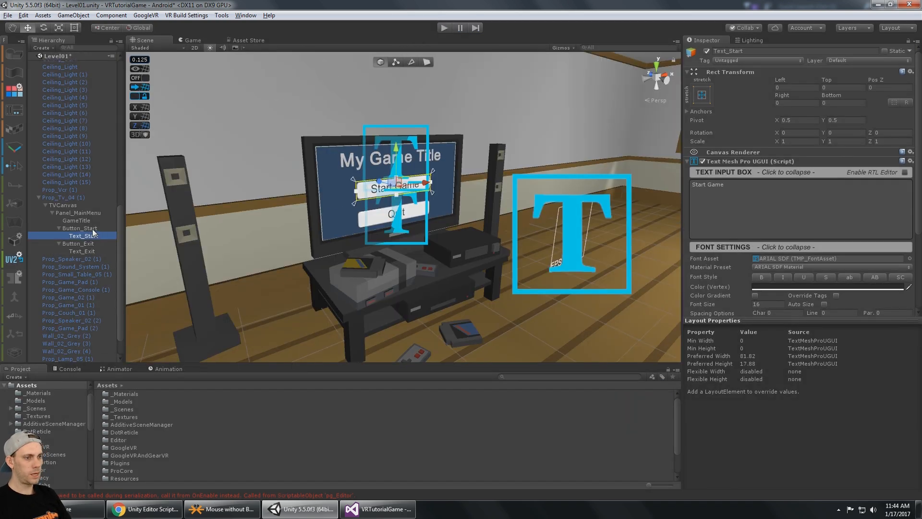
left_click(82, 228)
scroll(797, 198, "down", 3)
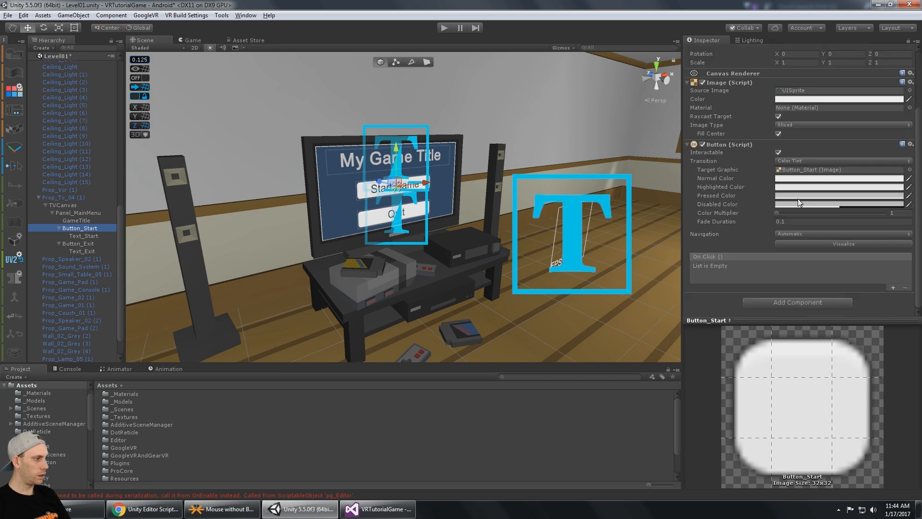
left_click(893, 288)
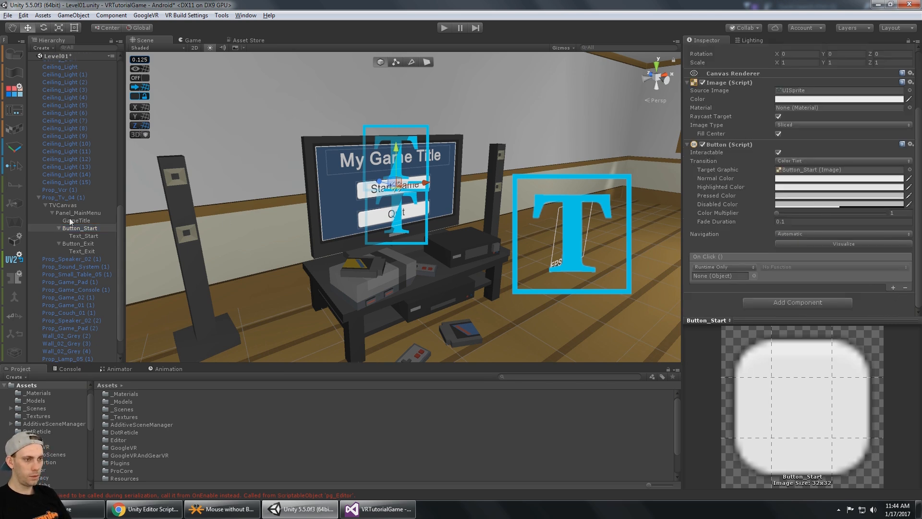
left_click_drag(79, 243, 724, 279)
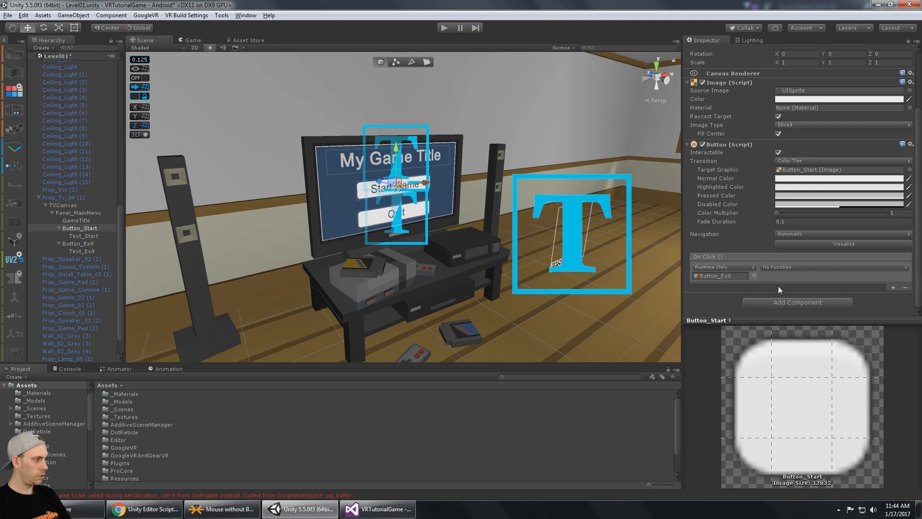
left_click(773, 267)
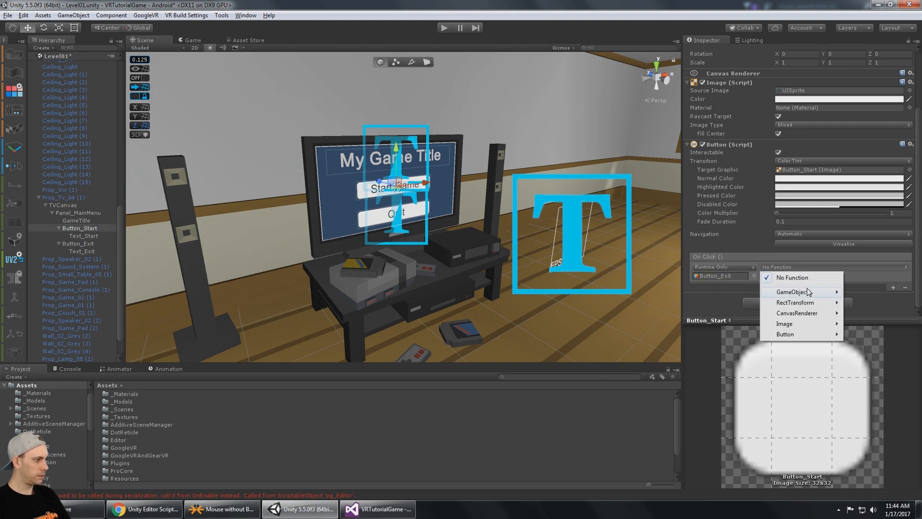
mouse_move(808, 292)
left_click(720, 366)
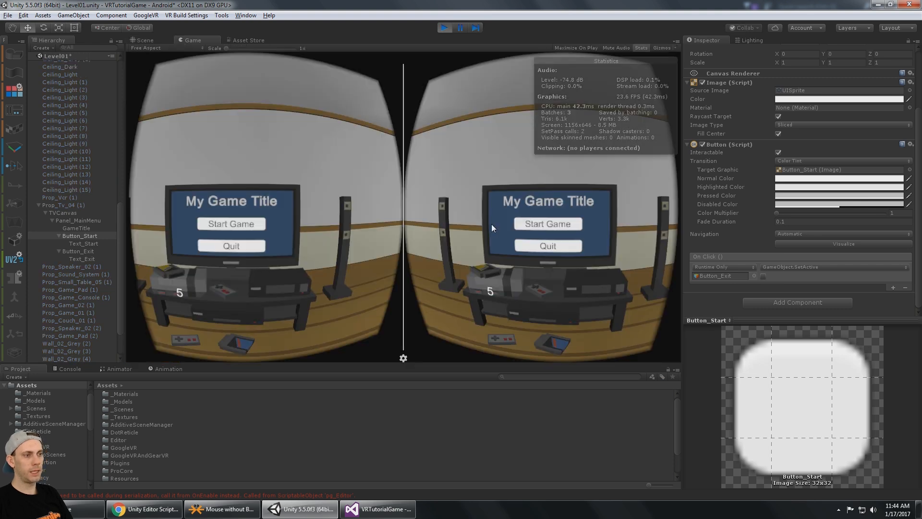
- Run the scene, aim at the Start Game button and activate it to test its On Click event, and stop playback
key("alt")
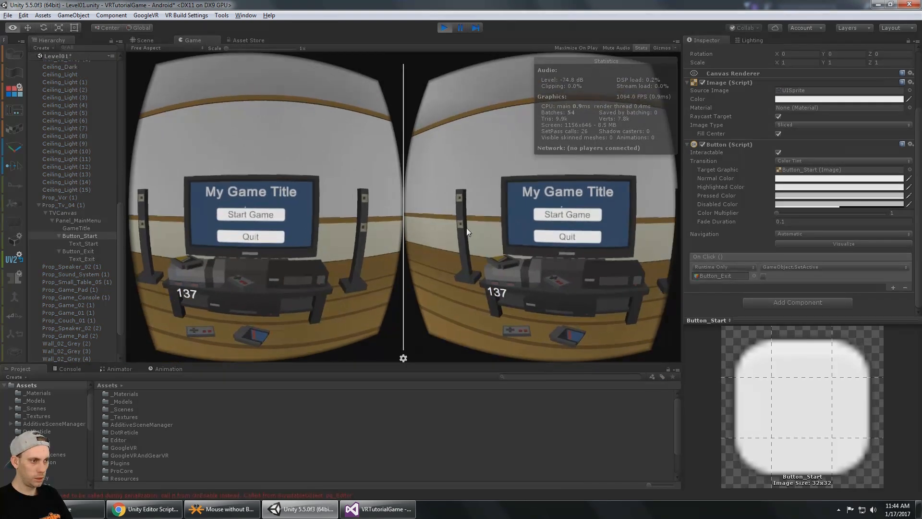
left_click(379, 158)
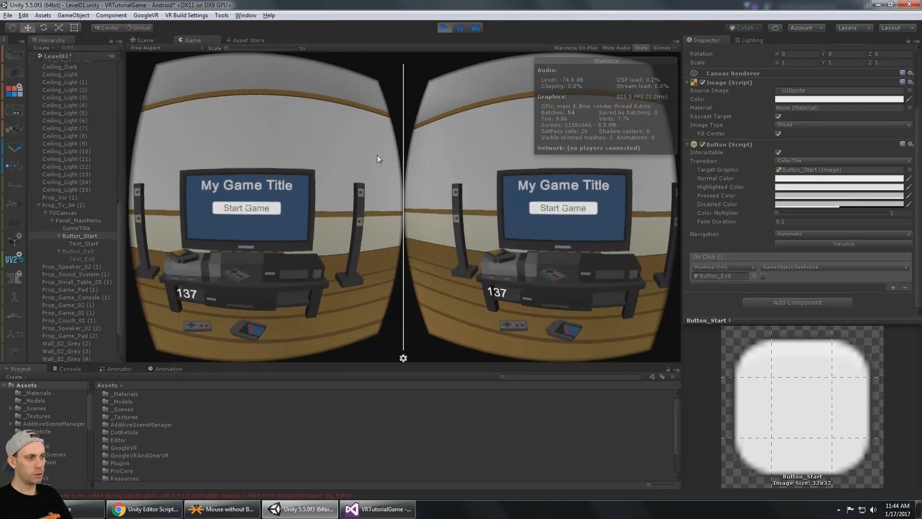
left_click(446, 27)
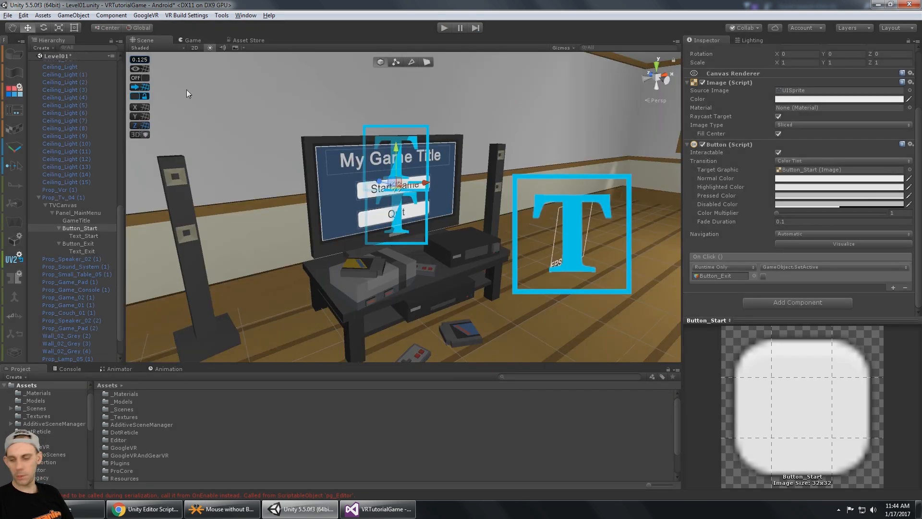